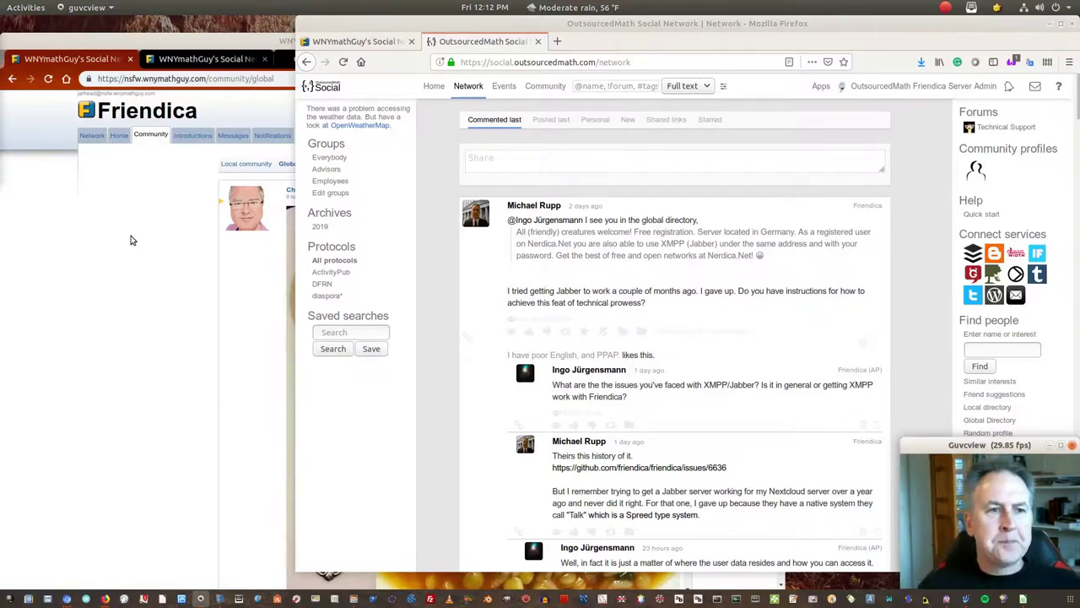
# Switch to the Chromium window with the WNYmathGuy Friendica site and view the account's Home page and Events calendar
pyautogui.click(152, 133)
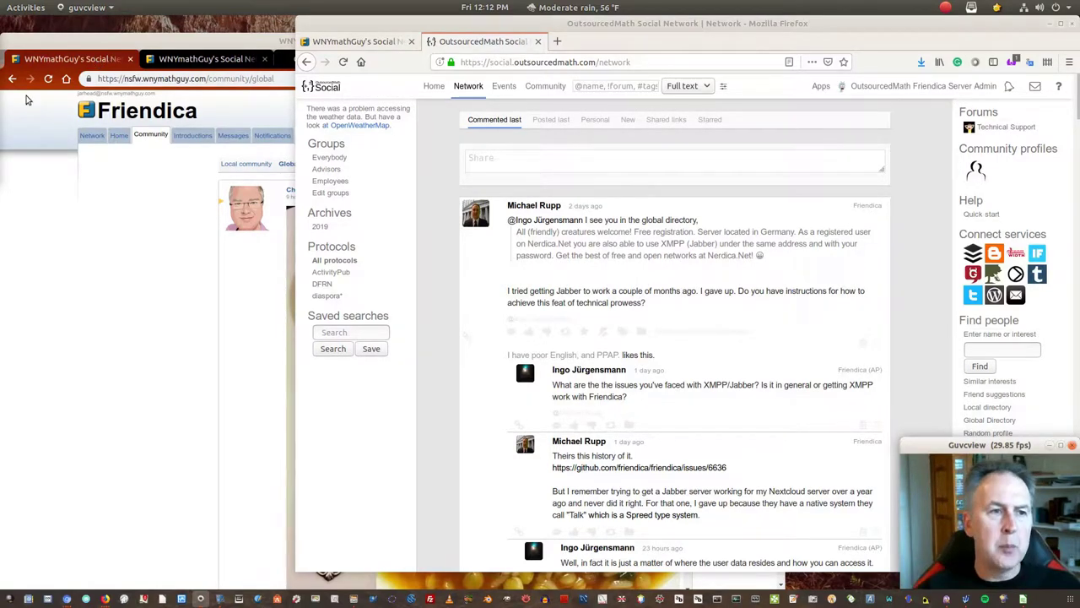
pyautogui.click(67, 61)
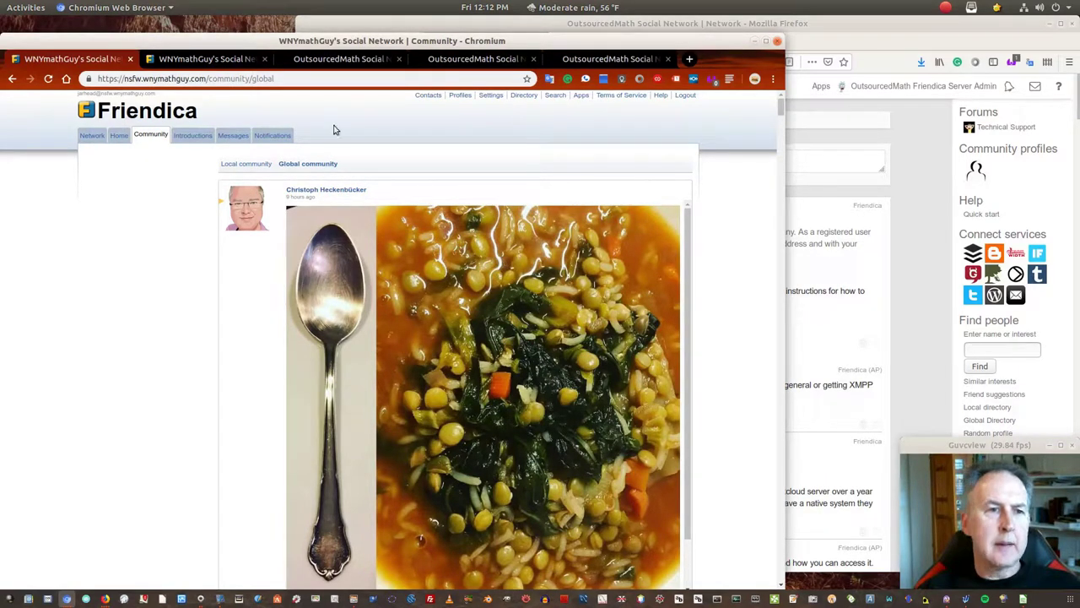
pyautogui.click(119, 136)
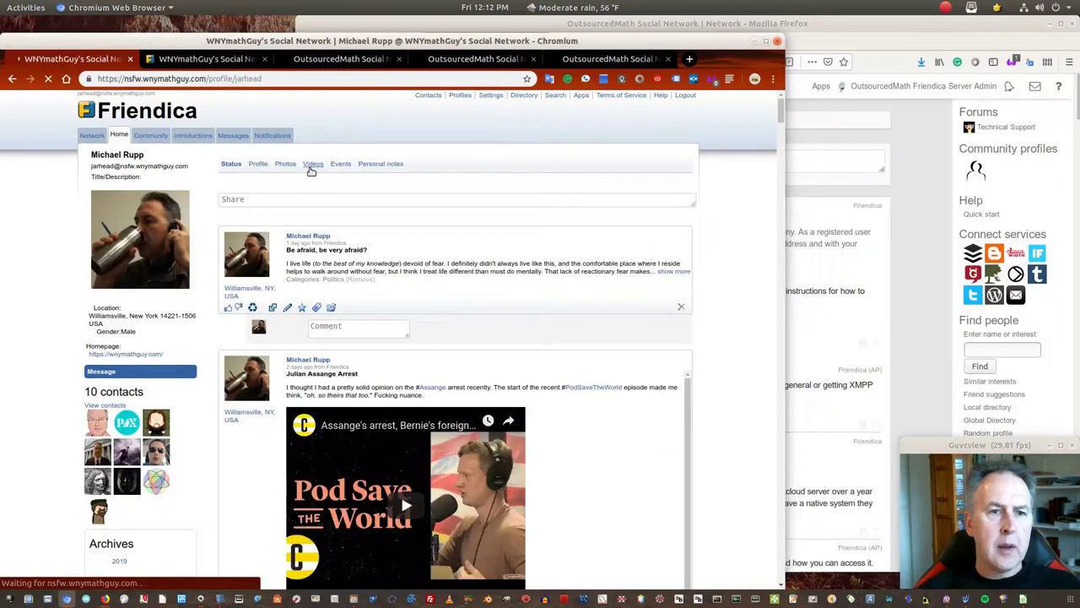
pyautogui.click(348, 163)
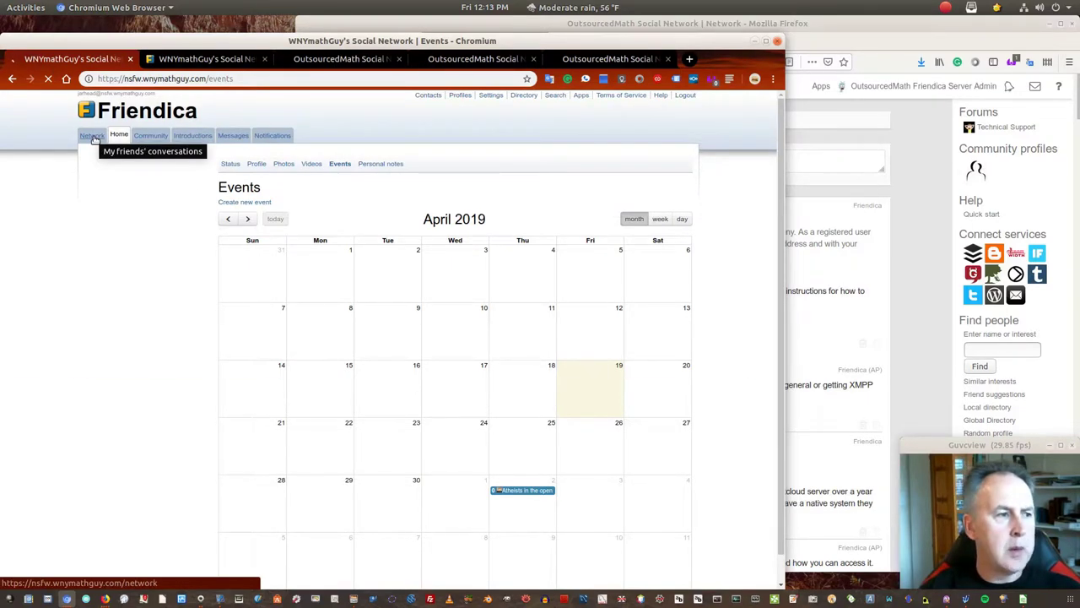
# View the Community page of the WNYmathGuy site and display its Global community posts
pyautogui.click(93, 136)
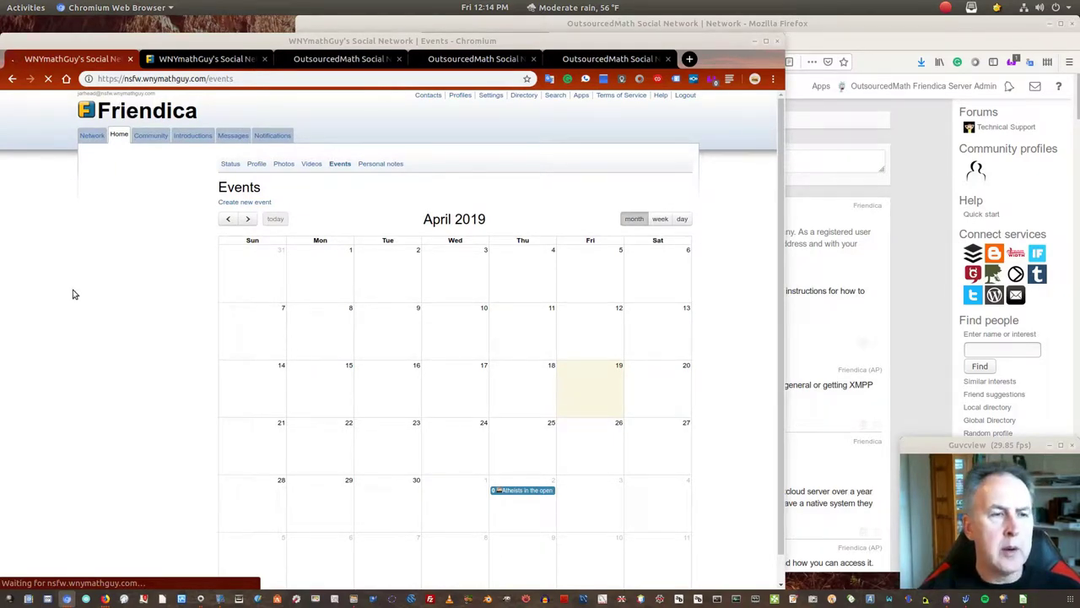
pyautogui.click(121, 135)
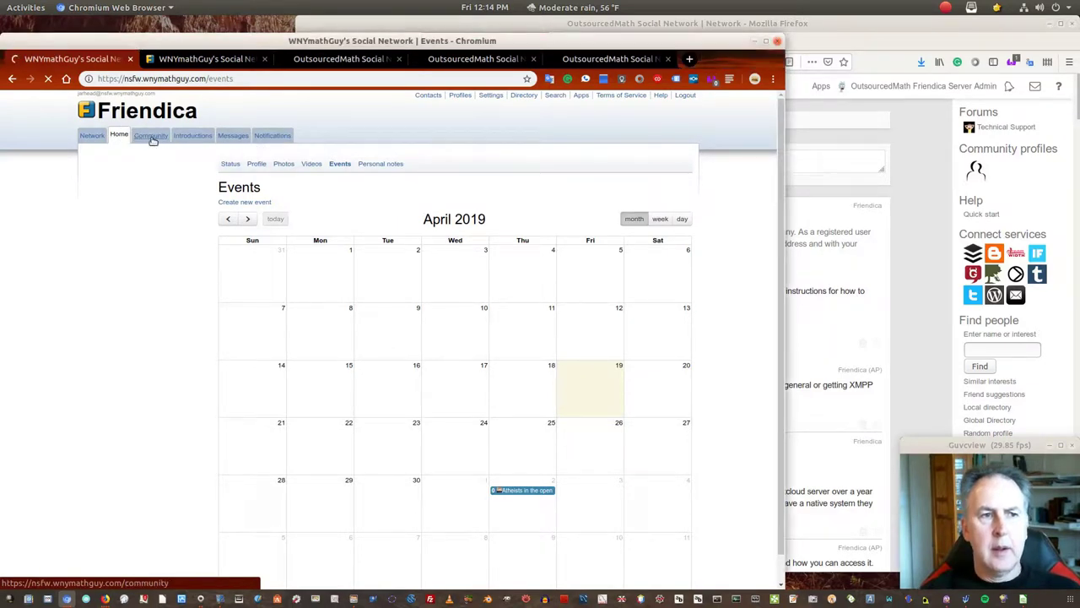
pyautogui.click(152, 138)
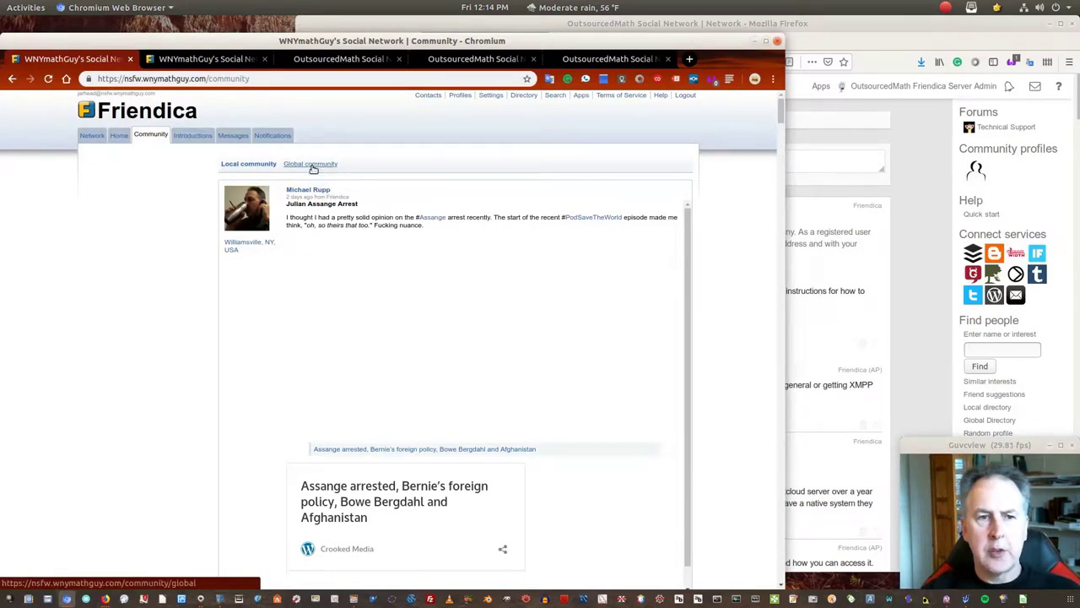
pyautogui.click(311, 165)
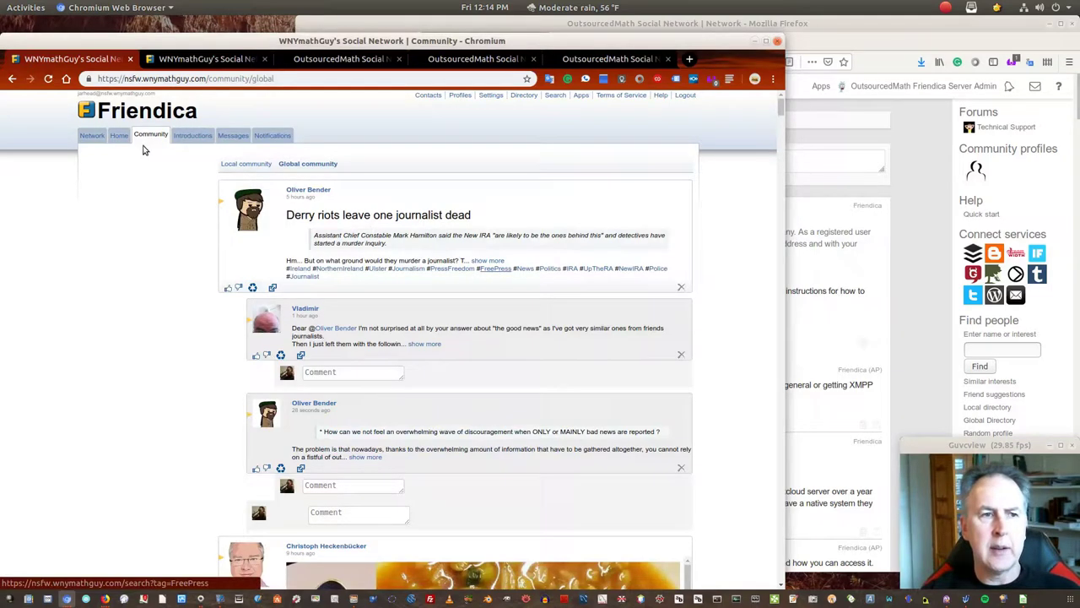
# View the default profile's editable details from the profiles page and return to the Home page
pyautogui.click(461, 95)
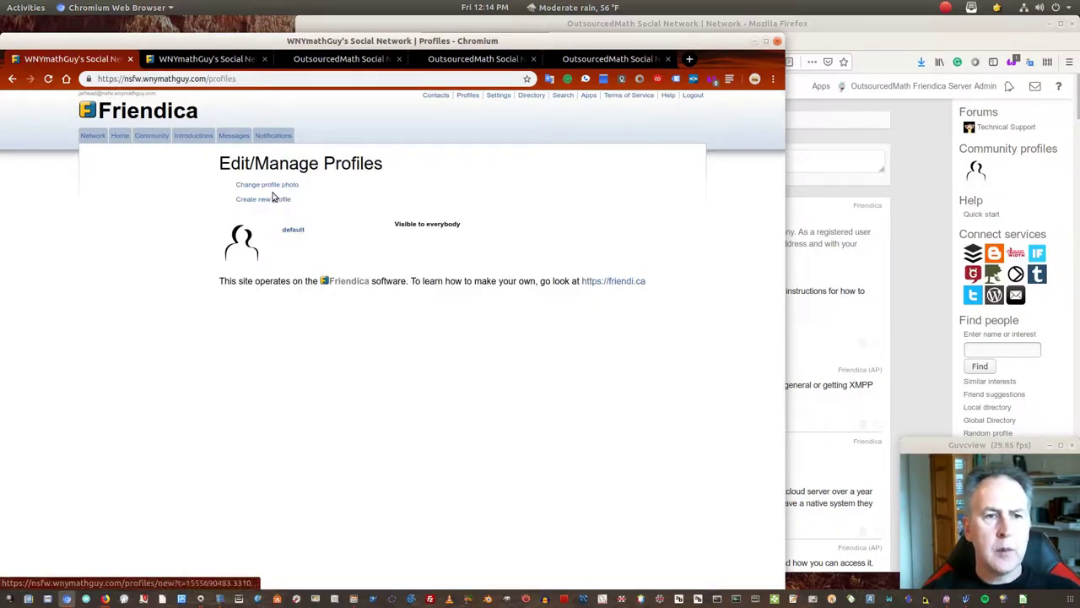
pyautogui.click(292, 231)
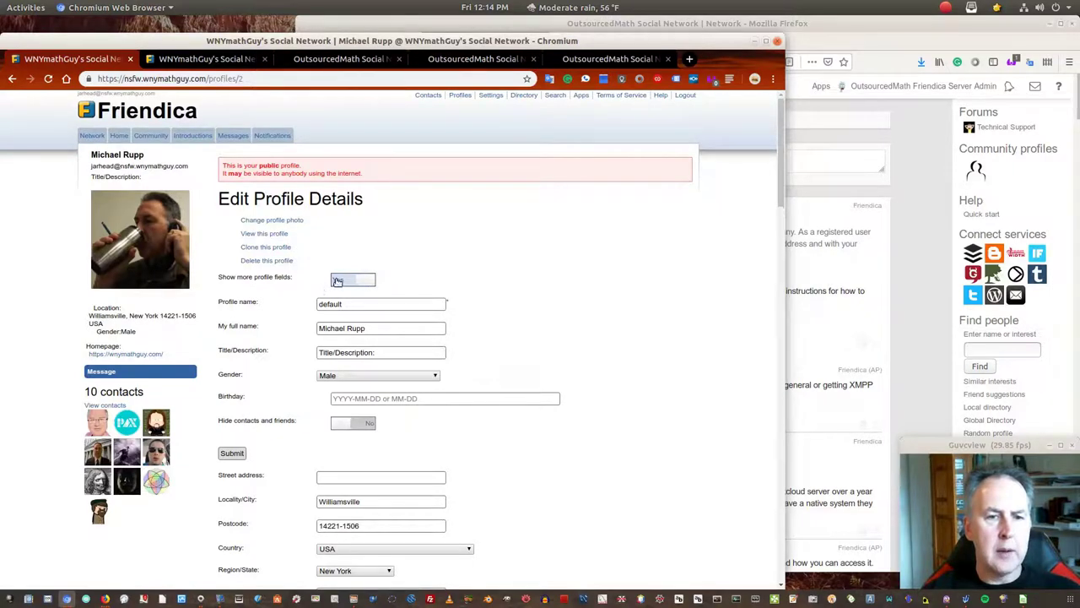
pyautogui.click(119, 135)
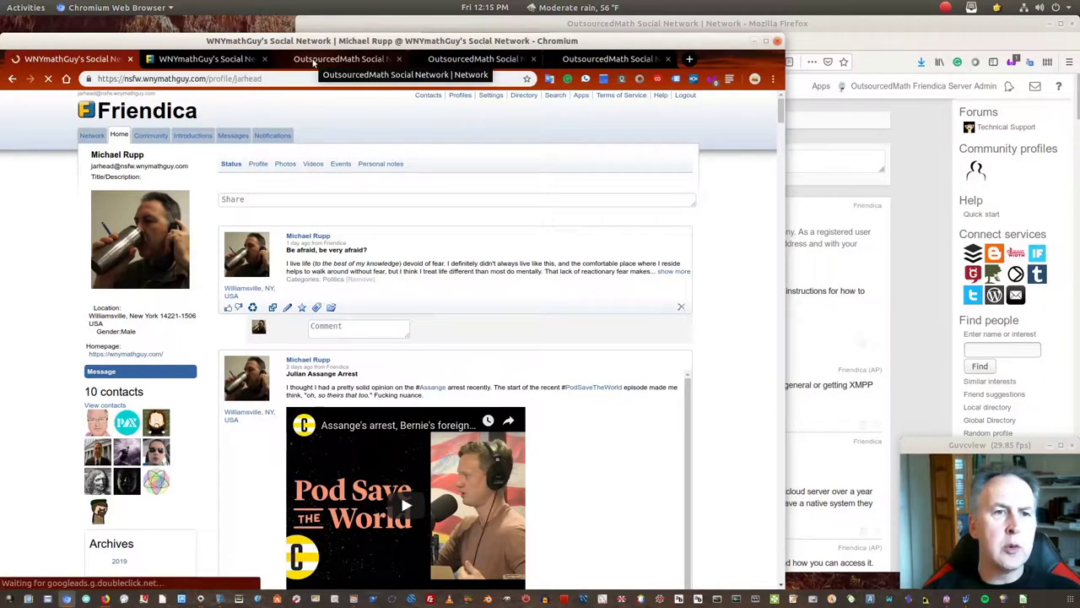
# Switch to the OutsourcedMath Social Network site and examine the account's own profile details, including the tags
pyautogui.click(346, 59)
pyautogui.moveTo(338, 157)
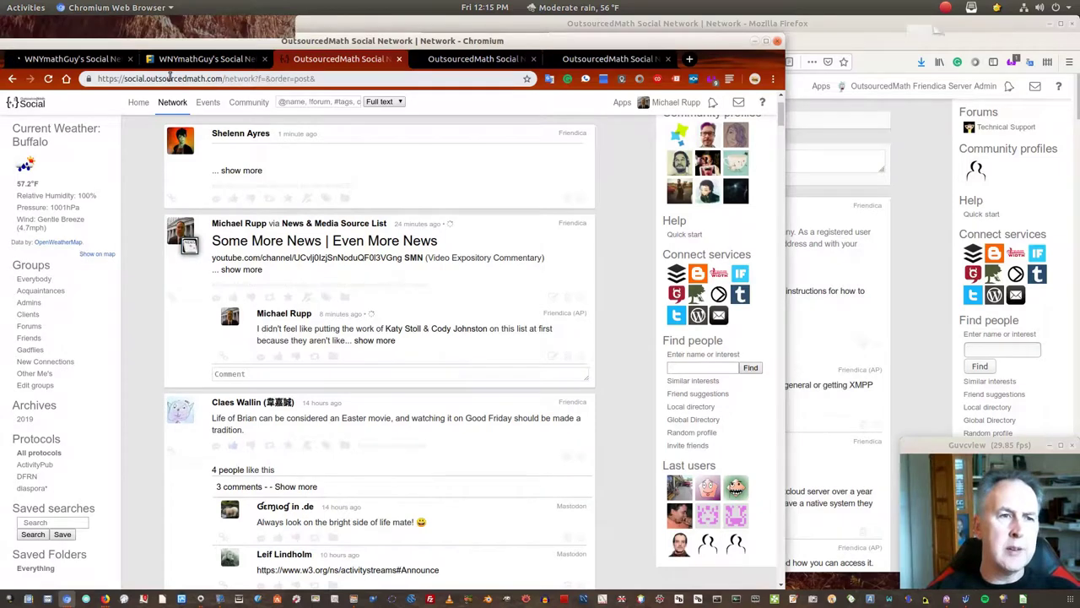
pyautogui.click(681, 105)
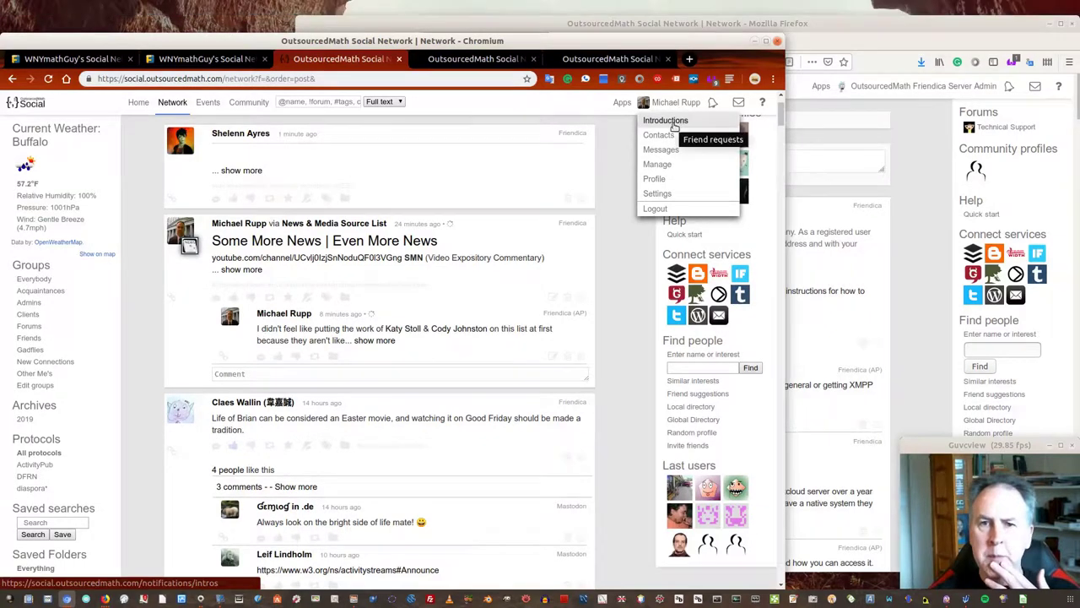
pyautogui.click(650, 179)
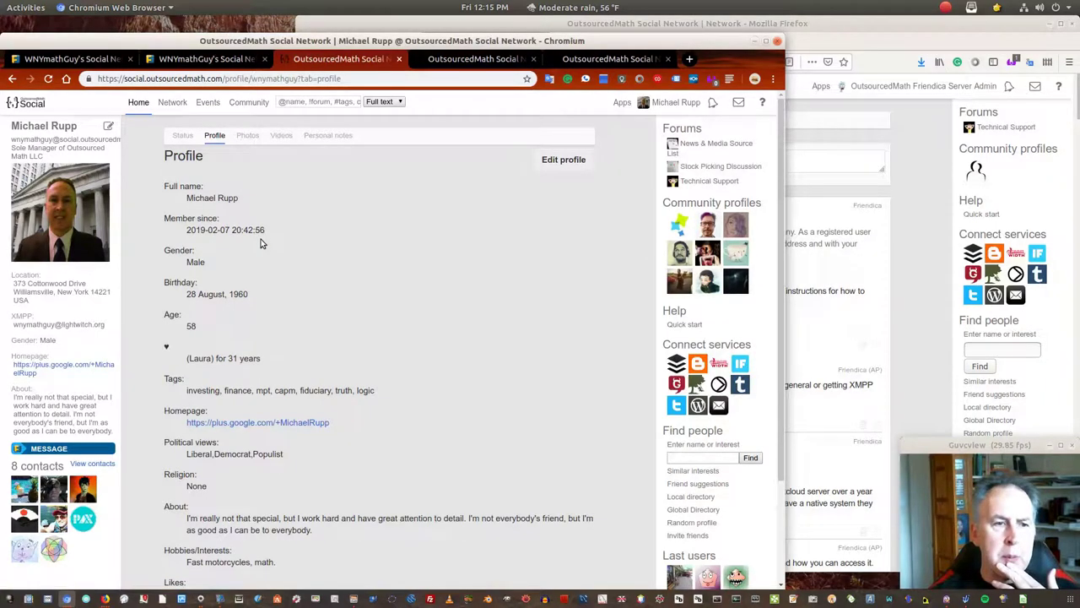
pyautogui.scroll(-1, 269, 283)
pyautogui.scroll(-3, 269, 283)
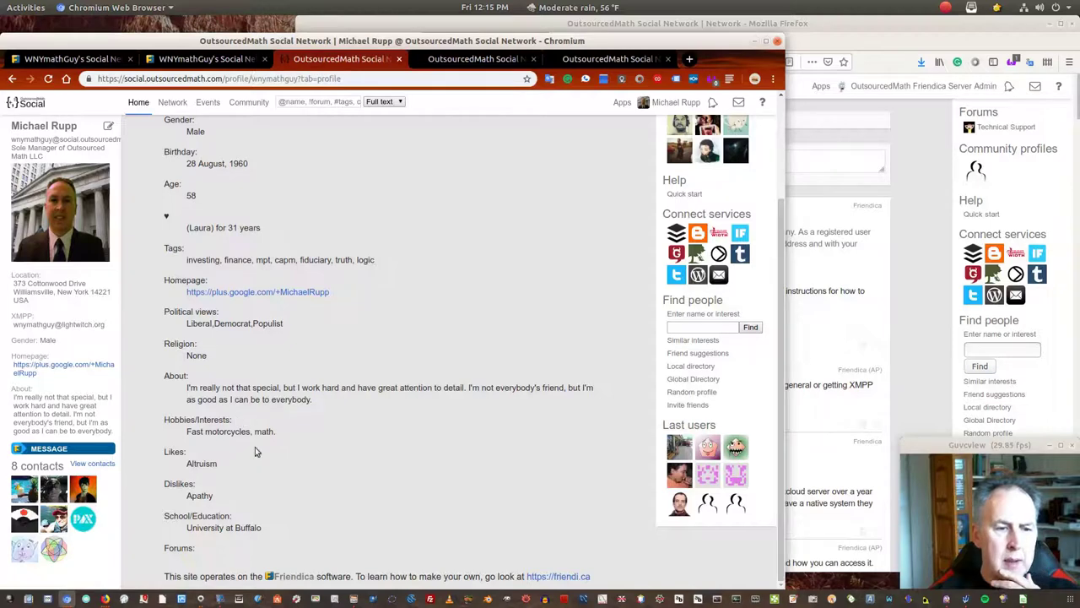
pyautogui.scroll(3, 210, 410)
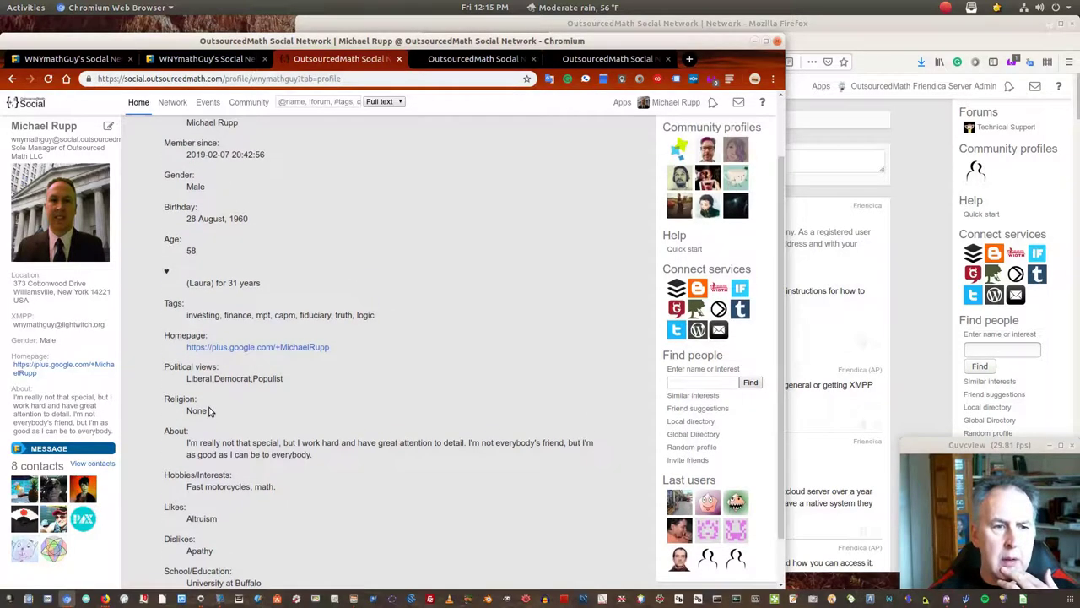
pyautogui.scroll(1, 208, 396)
pyautogui.moveTo(167, 368); pyautogui.dragTo(188, 380)
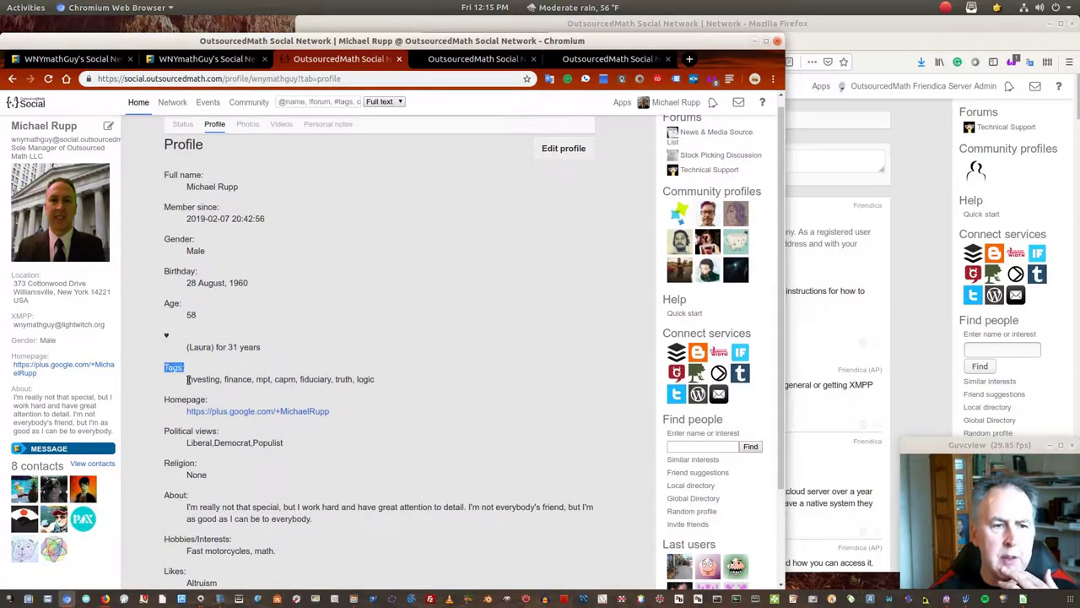
pyautogui.click(213, 380)
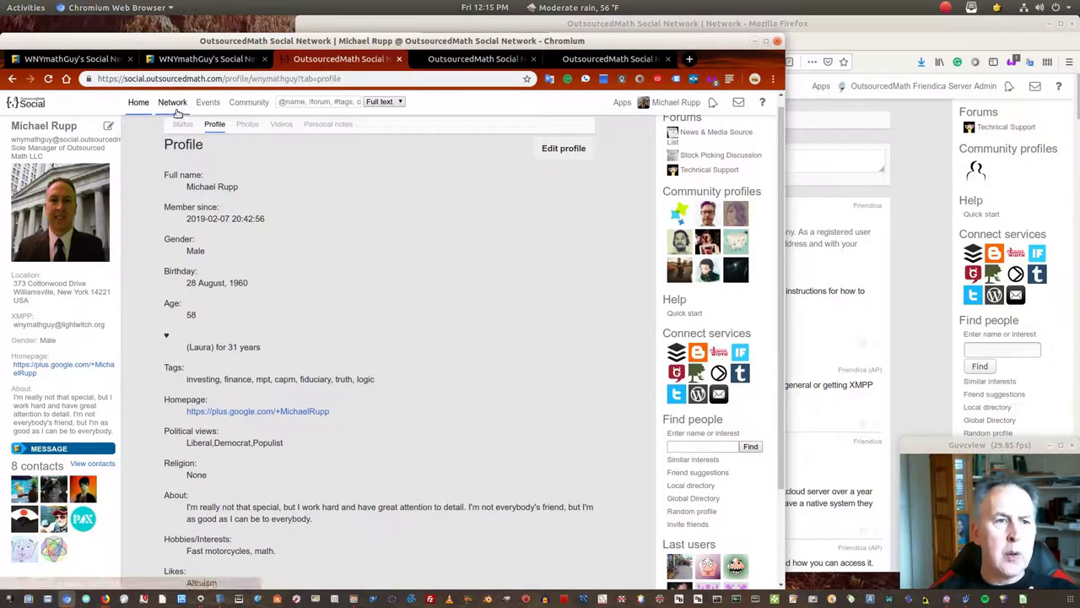
# Open the OutsourcedMath Community page and look through its Global community posts
pyautogui.click(249, 102)
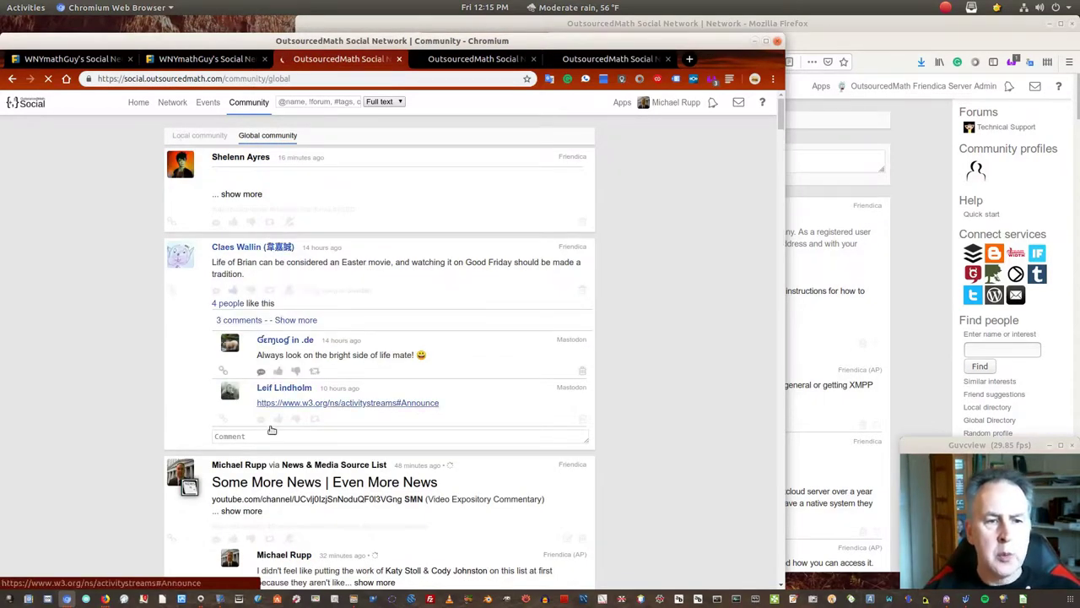
pyautogui.scroll(-2, 279, 481)
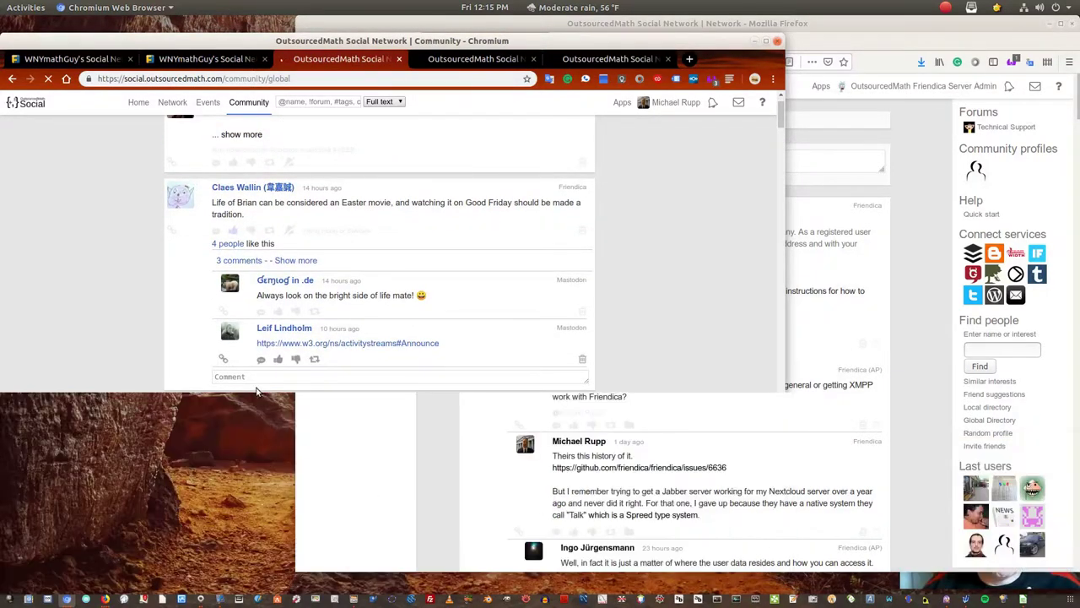
pyautogui.scroll(-3, 402, 465)
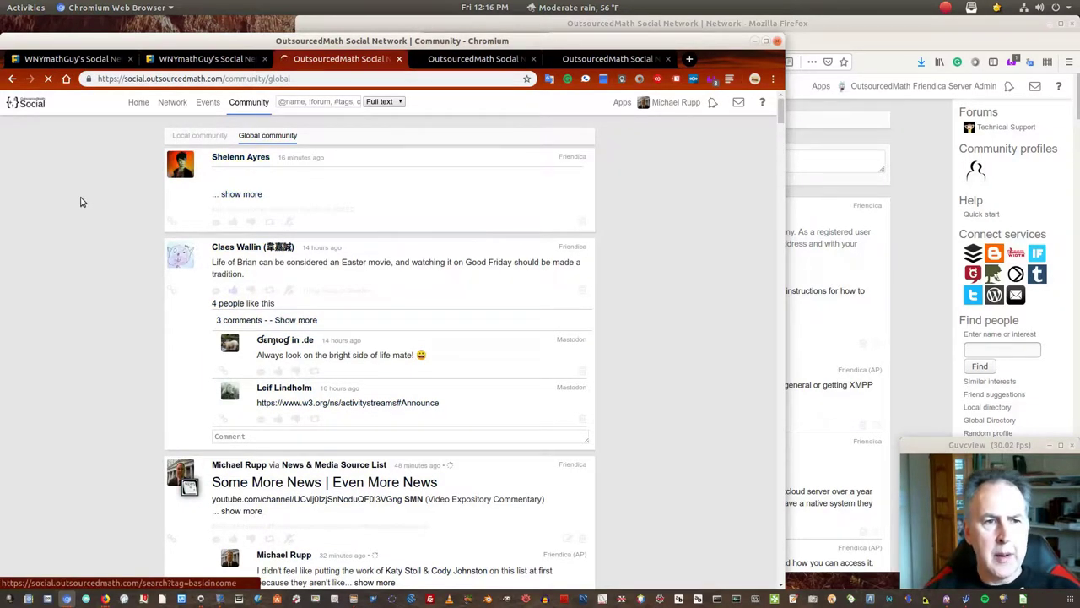
# Open the Network stream and look through the contact and forum posts ordered by Posted last
pyautogui.click(171, 105)
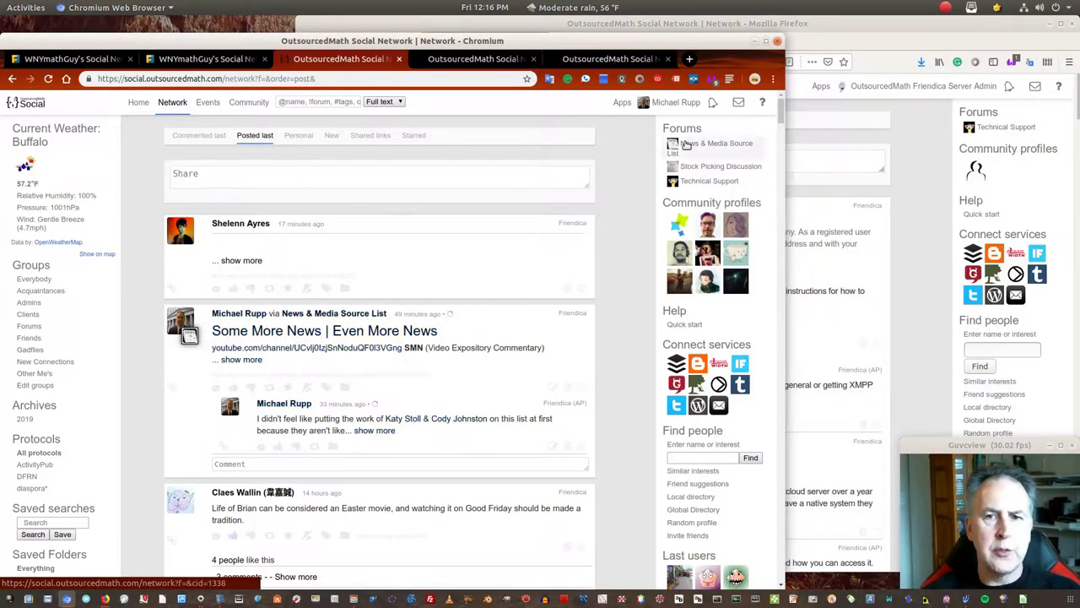
pyautogui.click(189, 335)
pyautogui.click(189, 335)
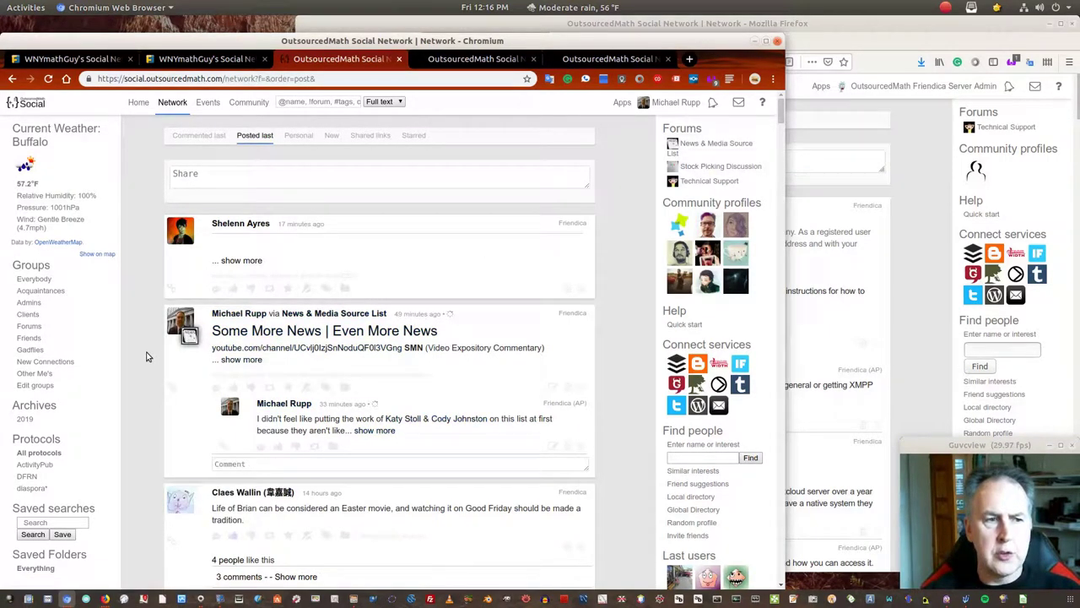
pyautogui.scroll(-5, 145, 357)
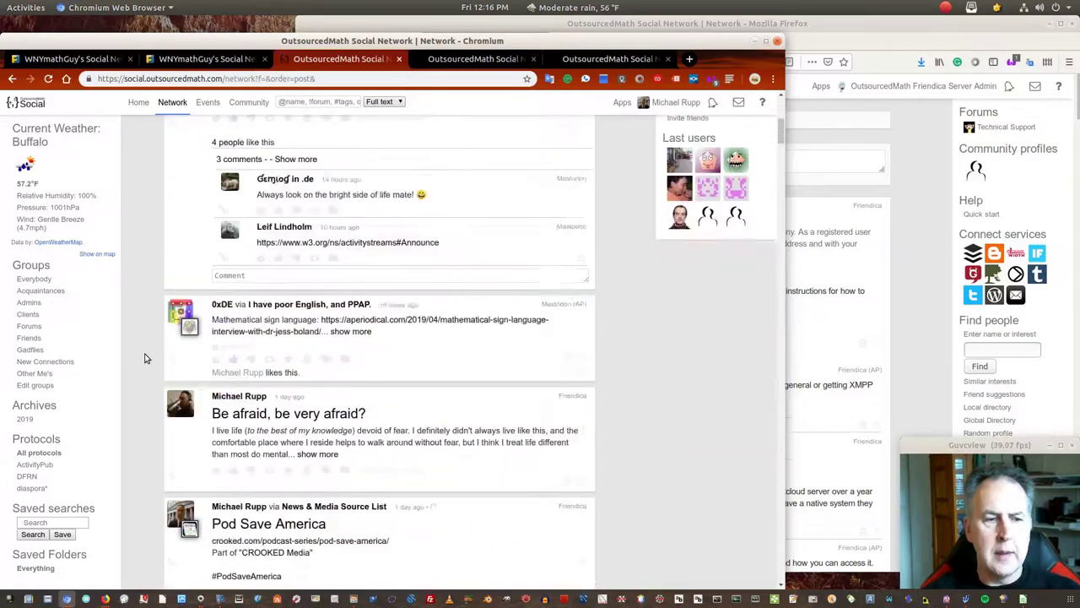
pyautogui.scroll(-3, 146, 359)
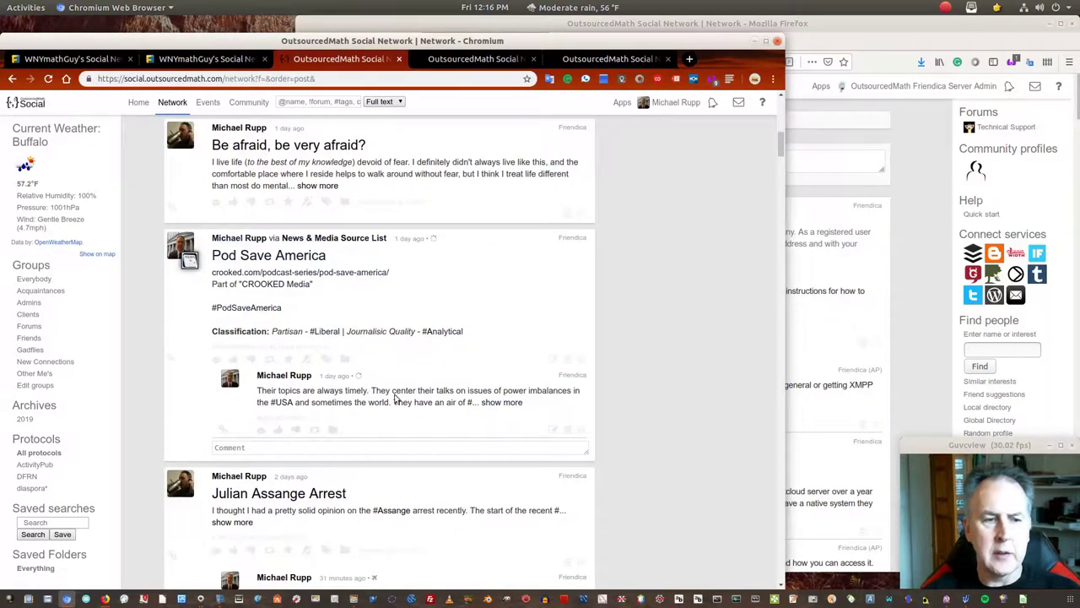
pyautogui.scroll(4, 579, 309)
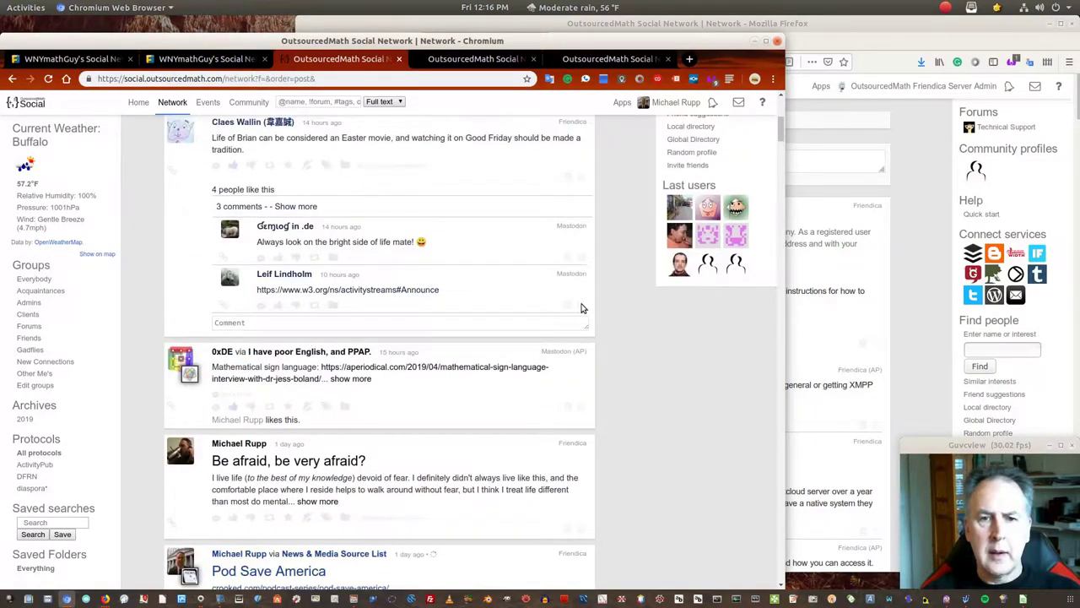
pyautogui.scroll(5, 579, 309)
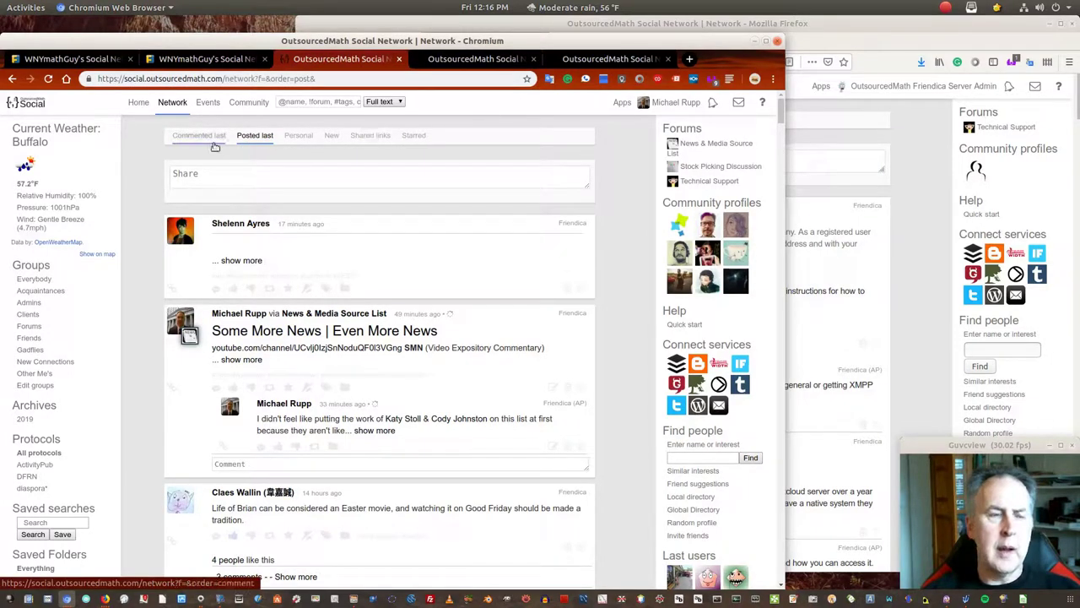
# Show the Network stream by Commented last, Personal and Shared links in turn
pyautogui.click(292, 138)
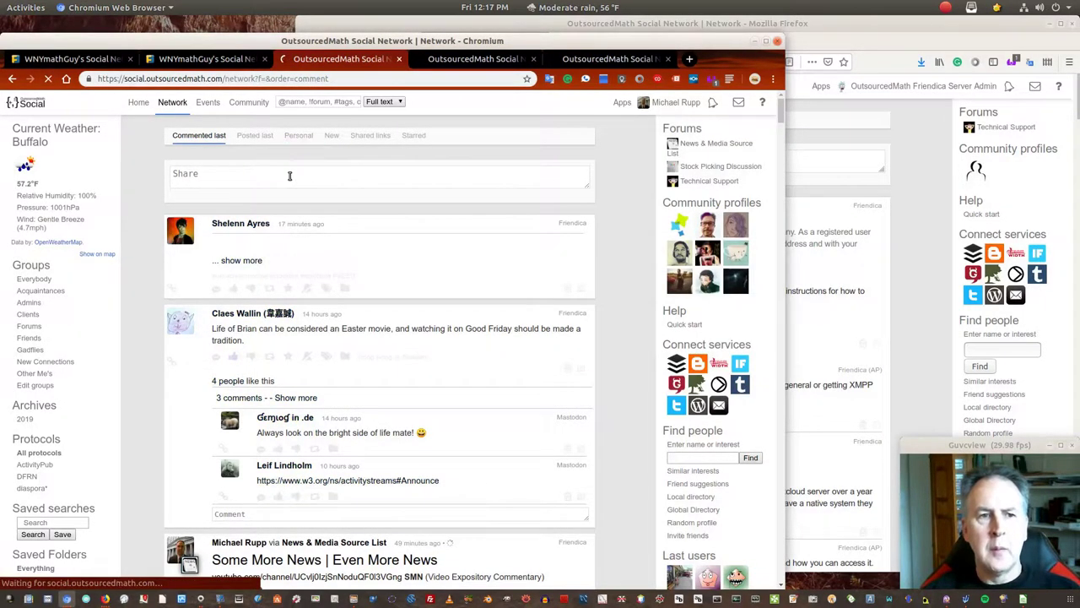
pyautogui.click(299, 136)
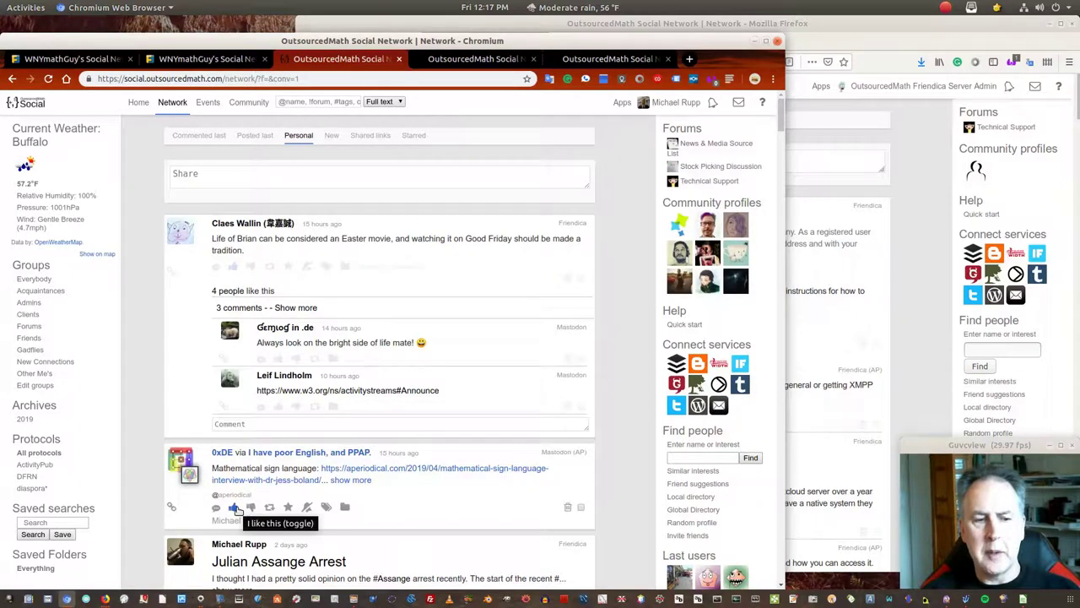
pyautogui.click(301, 138)
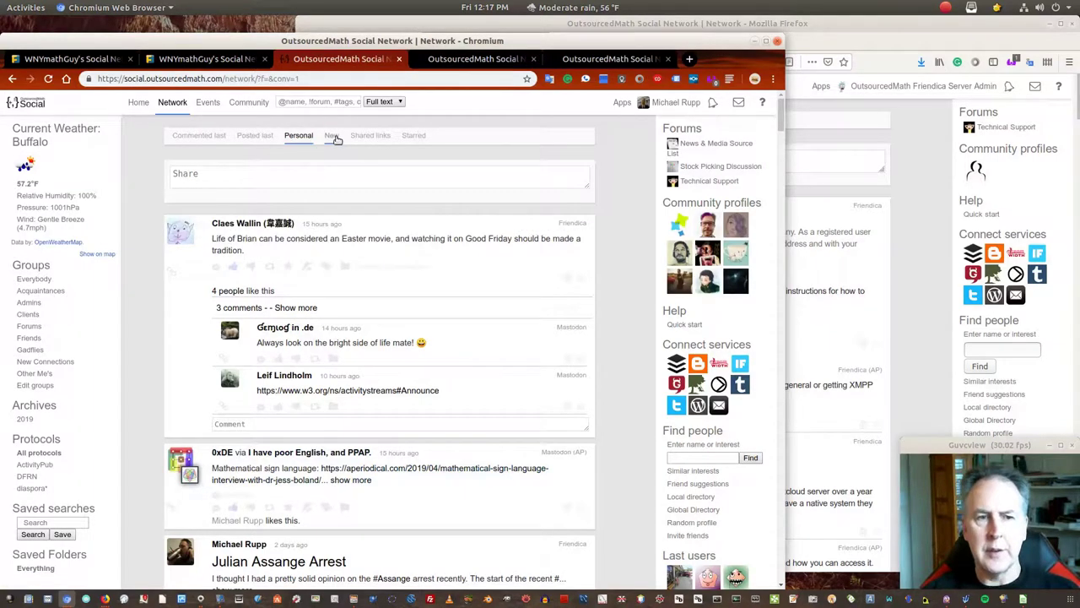
pyautogui.click(333, 138)
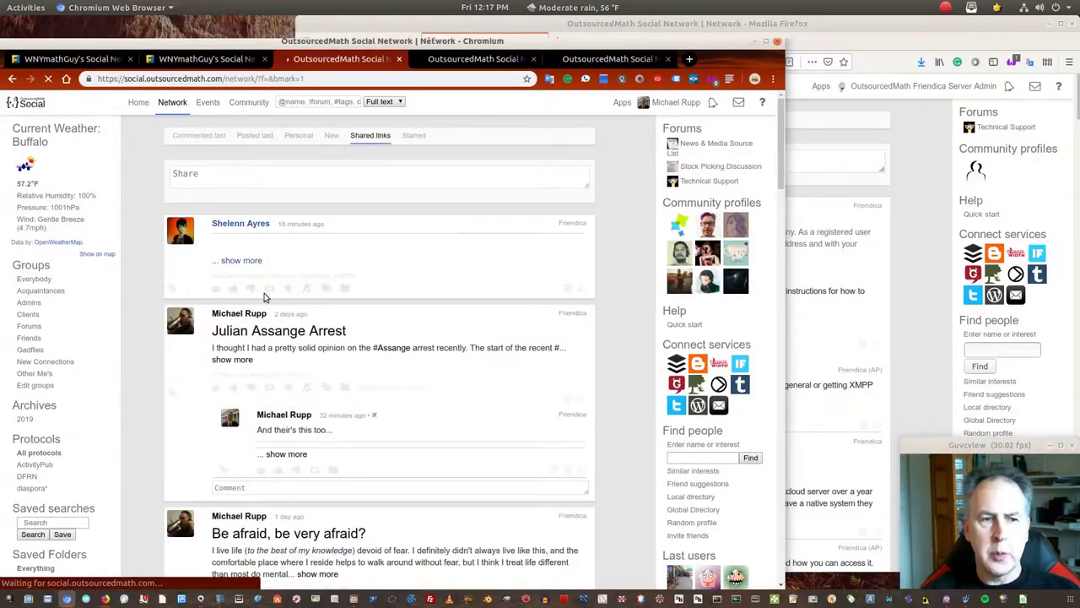
# Expand the first shared-links post to read it in full, and show the Starred posts
pyautogui.click(243, 259)
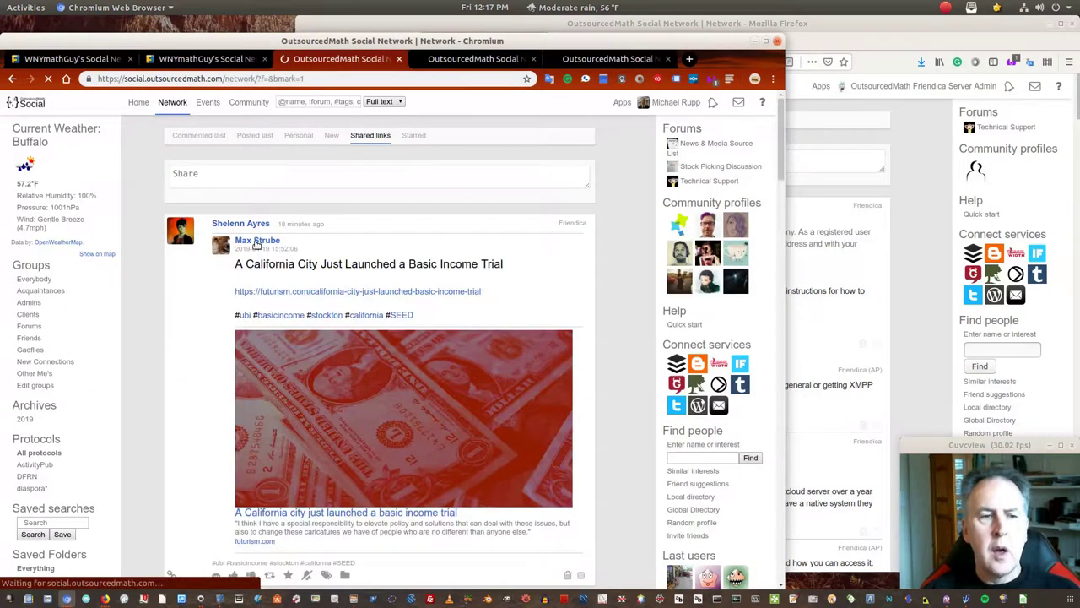
pyautogui.scroll(-1, 279, 355)
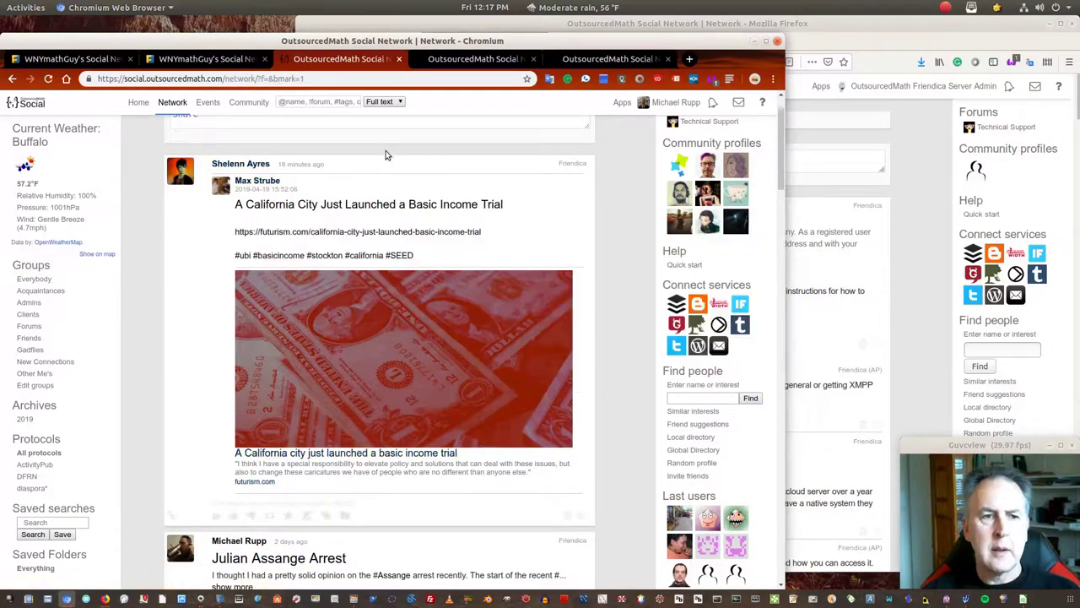
pyautogui.scroll(1, 390, 184)
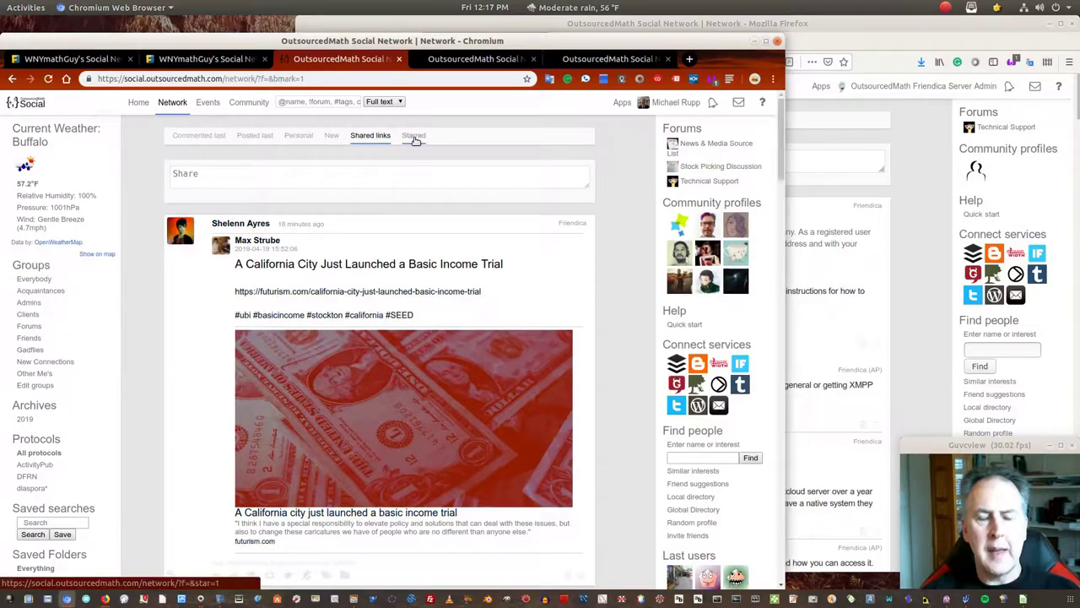
pyautogui.click(414, 137)
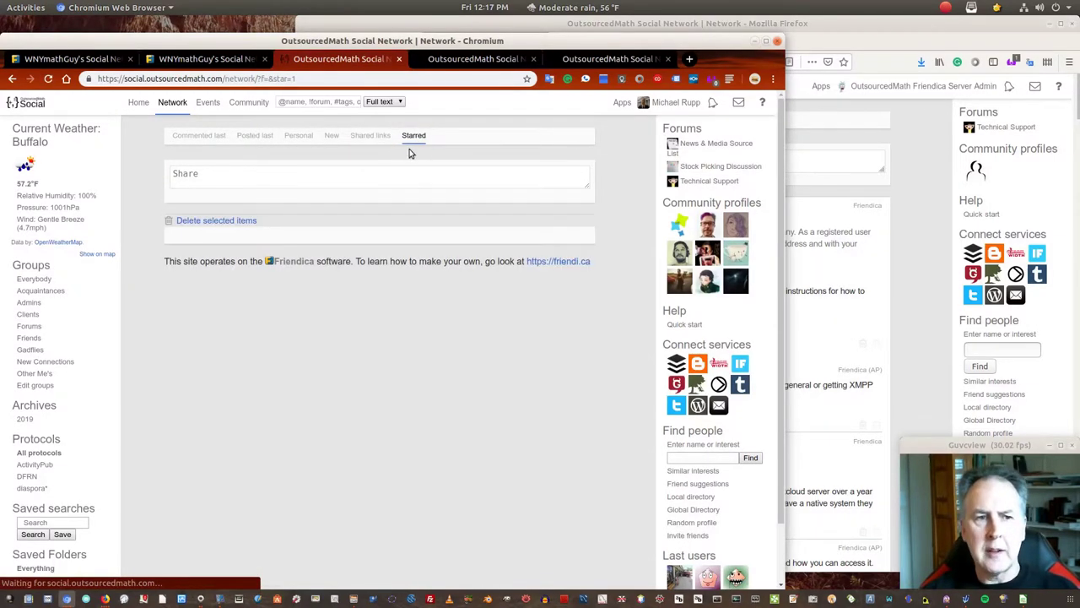
# Return to the Shared links posts and look over the options available for the account
pyautogui.click(358, 142)
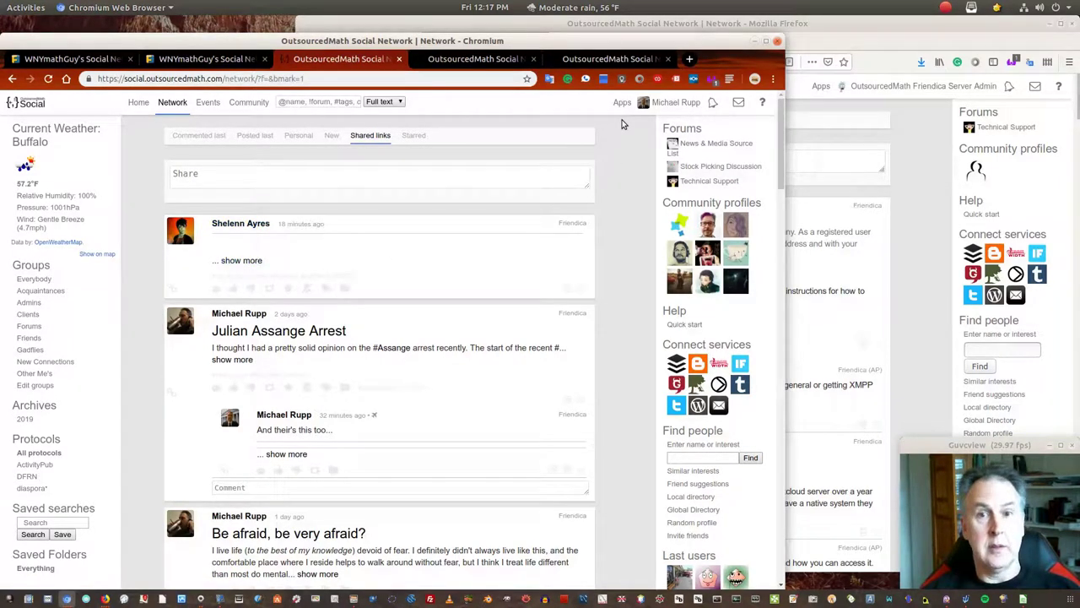
pyautogui.click(667, 102)
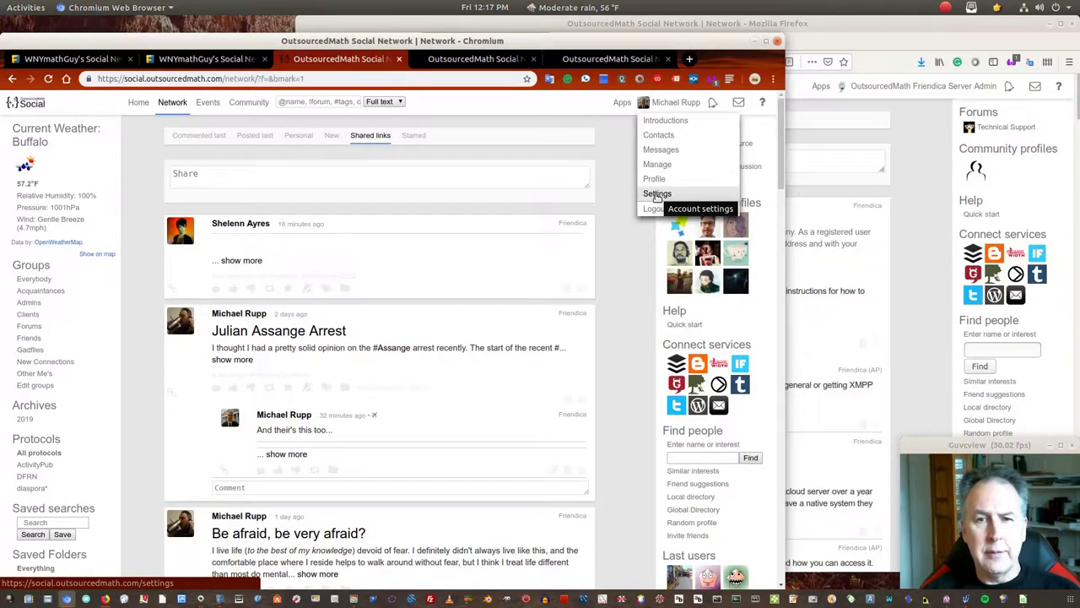
pyautogui.click(625, 211)
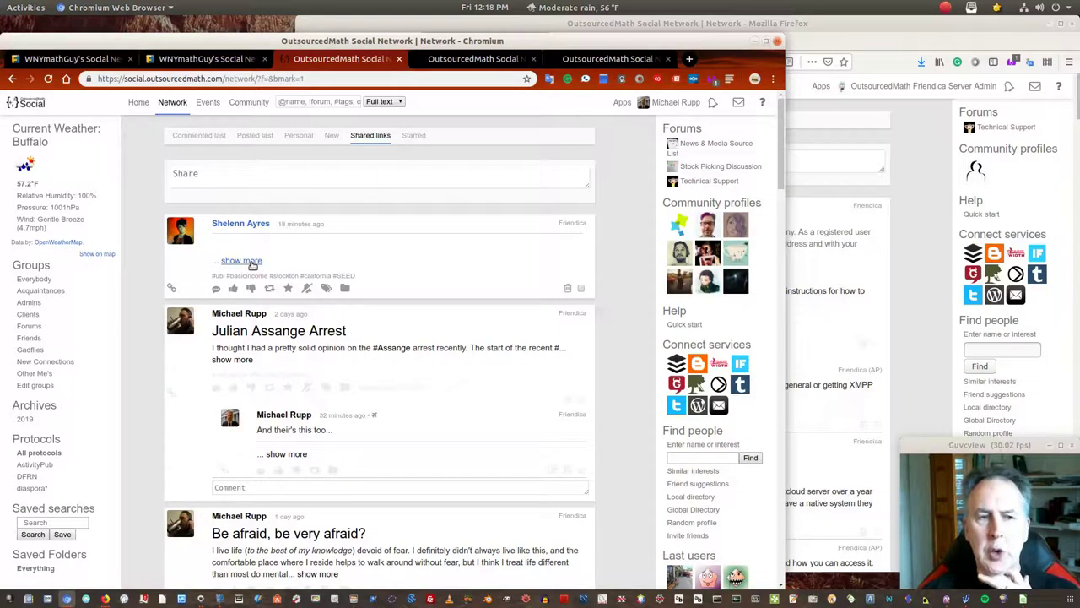
# Expand the first shared-links post and look over its linked article preview on the basic income trial
pyautogui.click(242, 260)
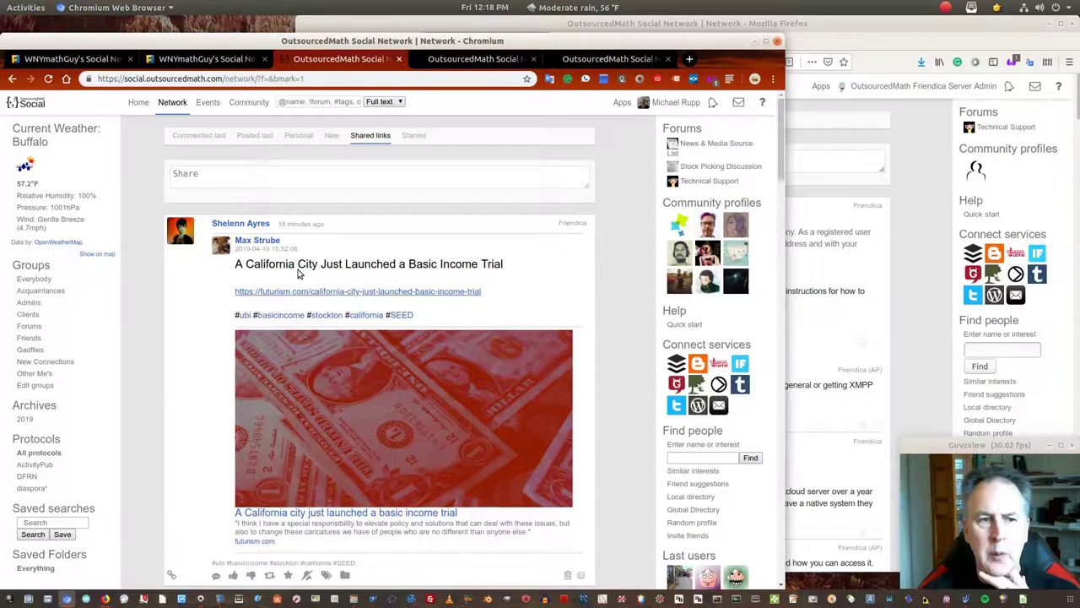
pyautogui.scroll(-1, 299, 541)
pyautogui.scroll(-1, 299, 540)
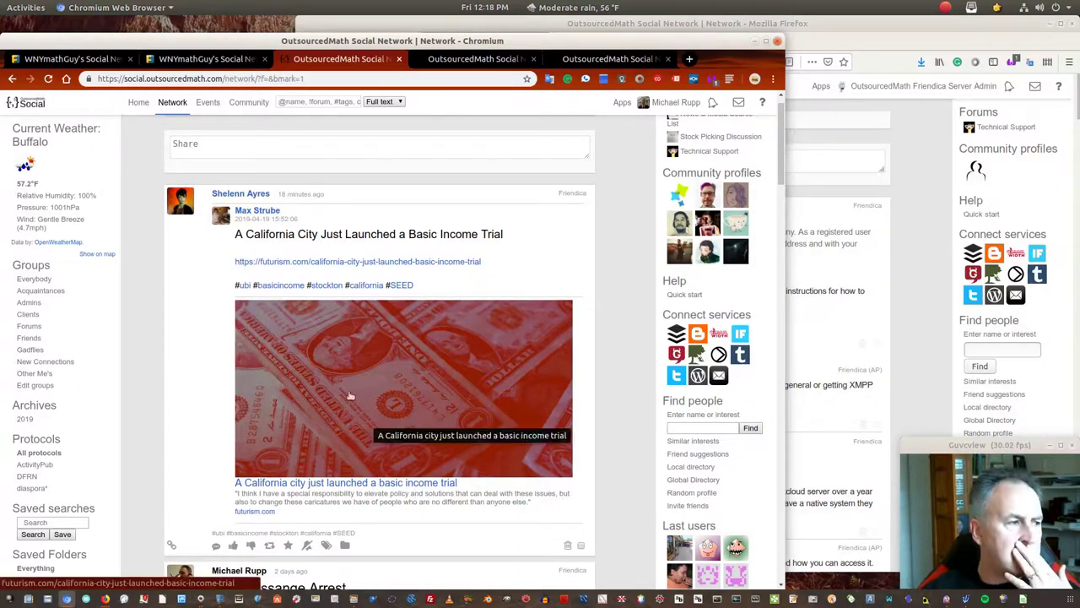
# Search the web for "news" in a new browser tab and open the CBS News site
pyautogui.click(697, 64)
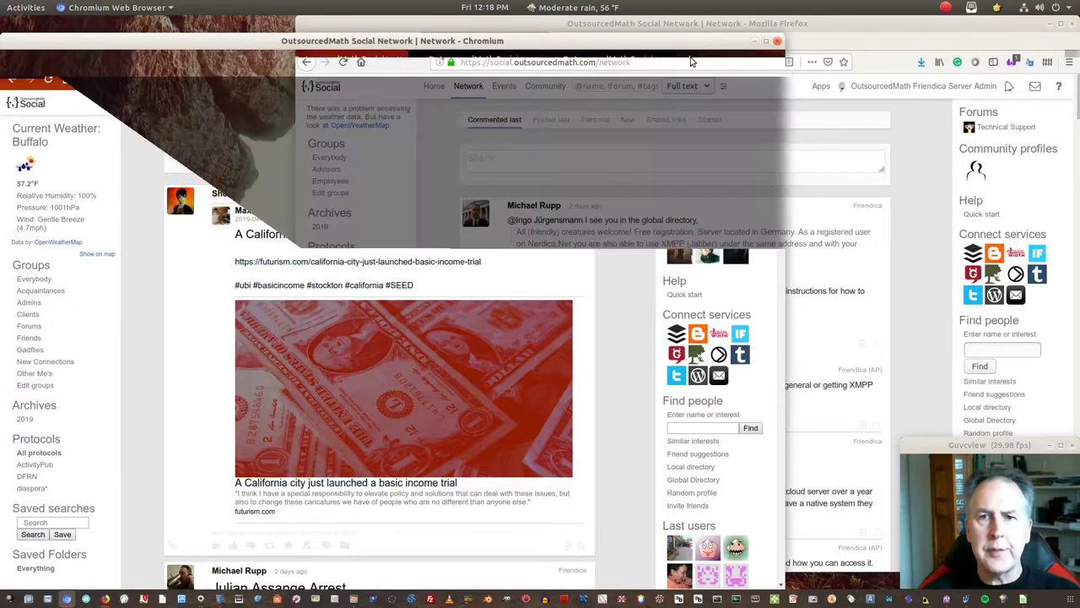
pyautogui.hotkey('ctrl', 't')
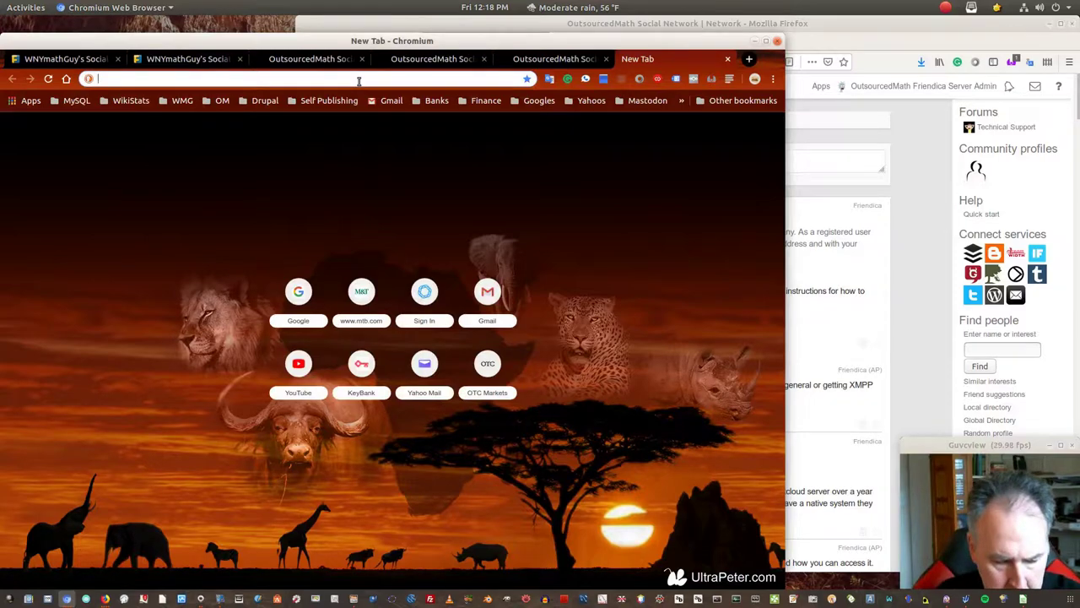
pyautogui.write('news')
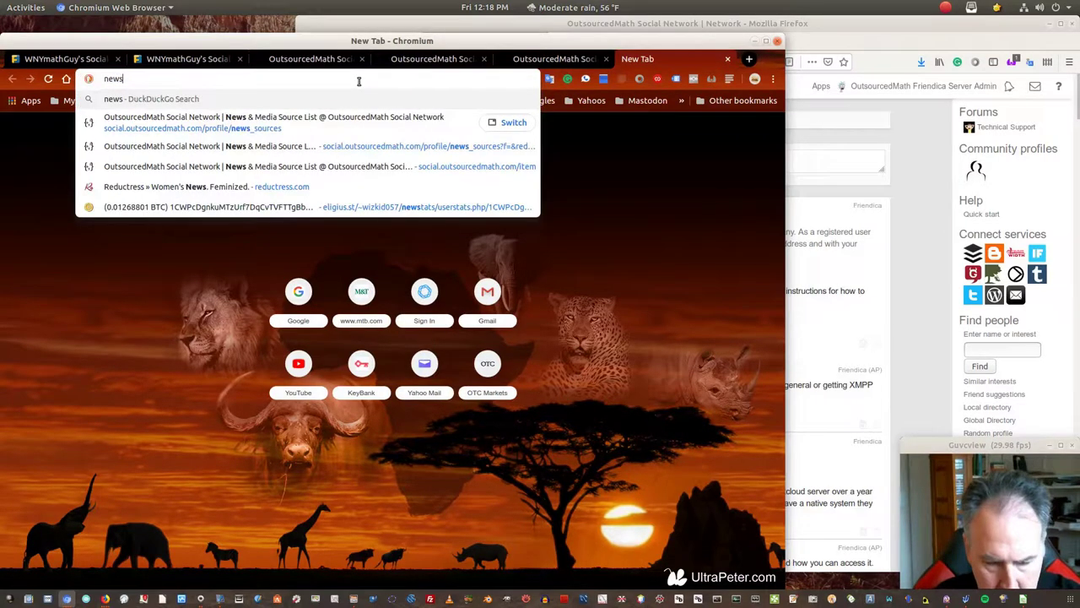
pyautogui.press('Return')
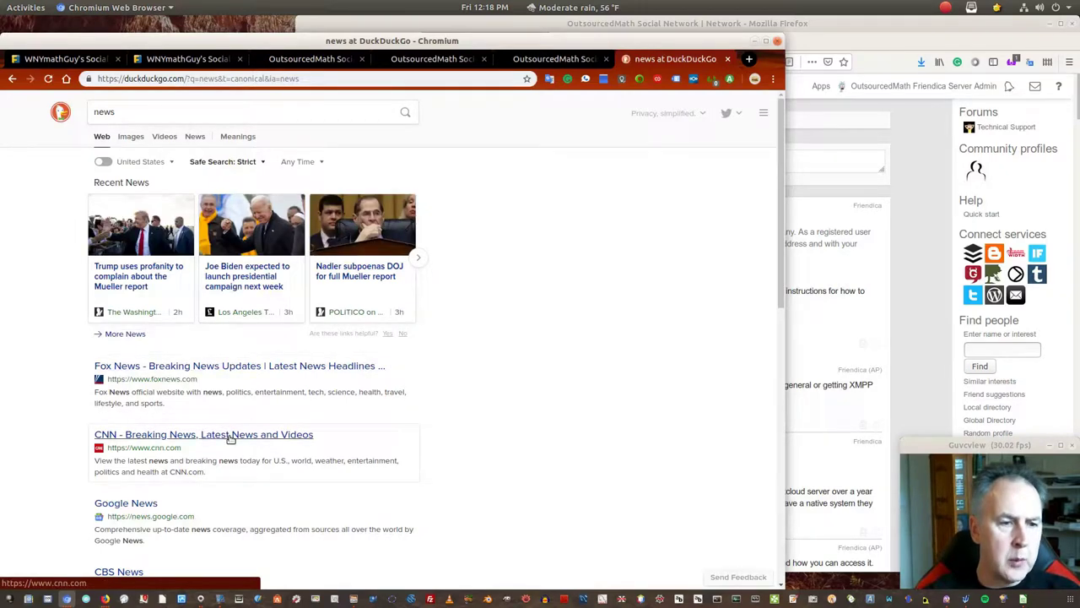
pyautogui.scroll(-3, 229, 438)
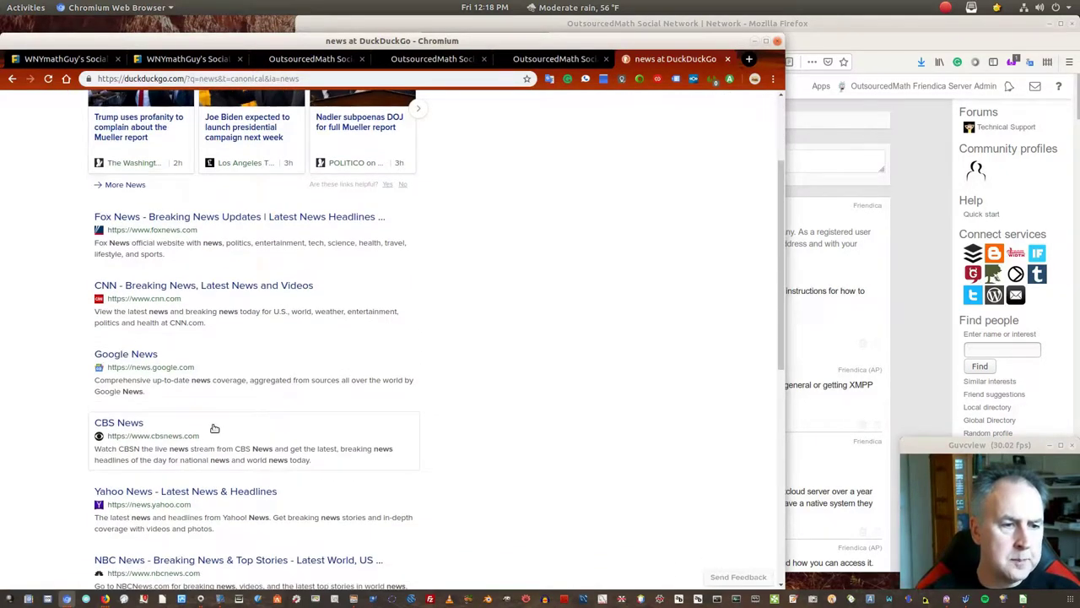
pyautogui.click(212, 427)
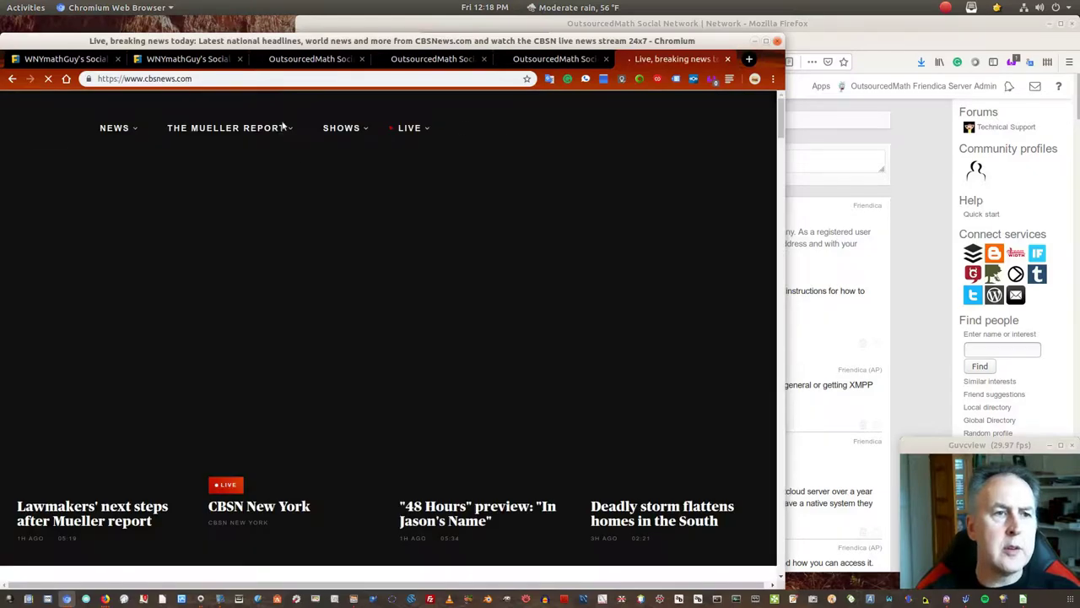
# Open the latest CBS News article about Sarah Sanders, copy its web address and close that page
pyautogui.scroll(-3, 253, 354)
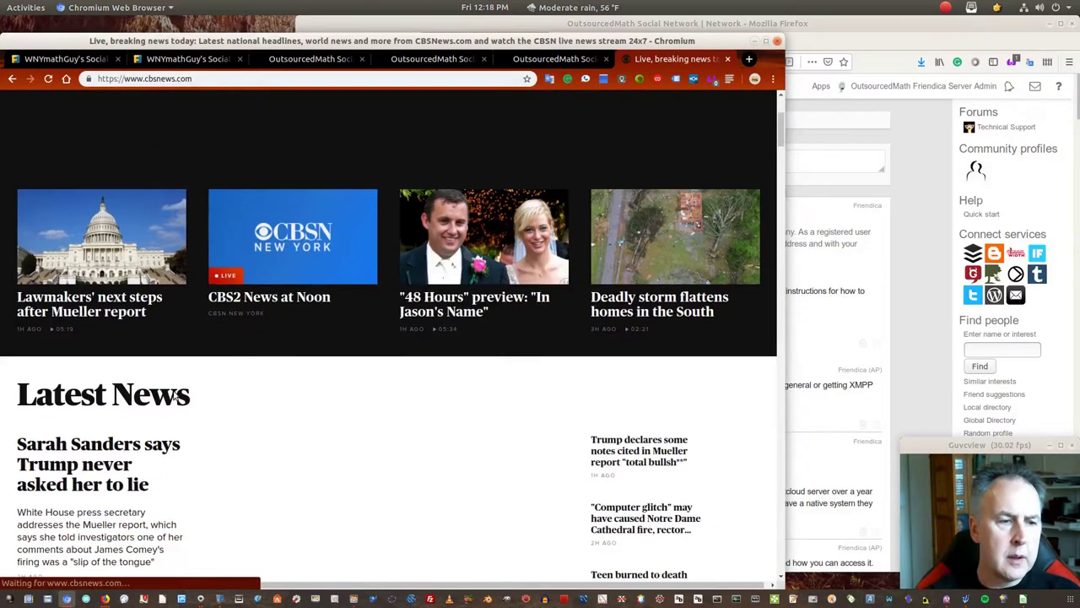
pyautogui.scroll(-1, 173, 395)
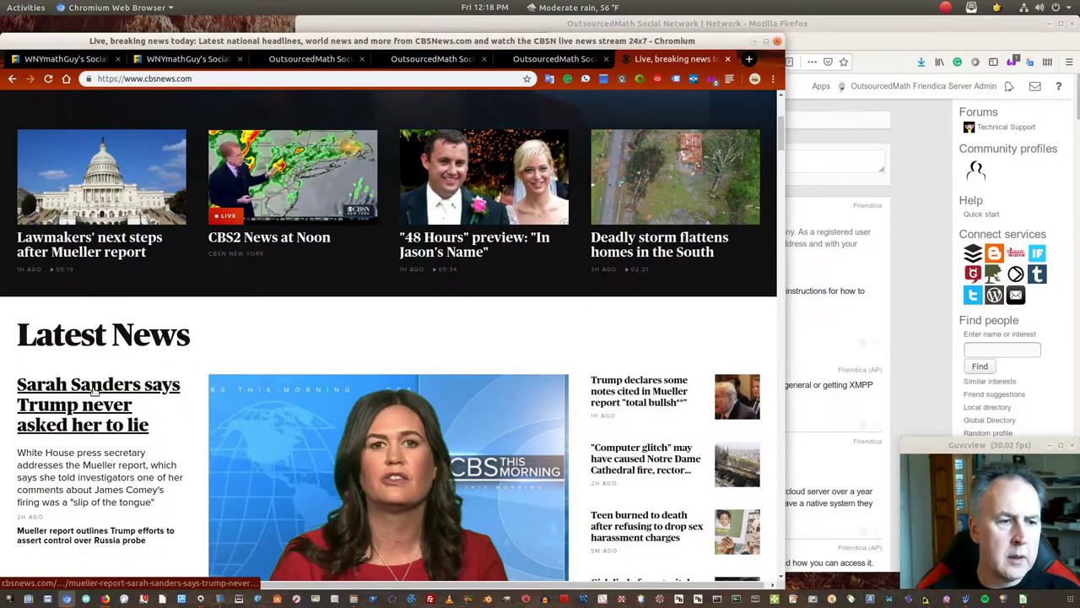
pyautogui.click(96, 388)
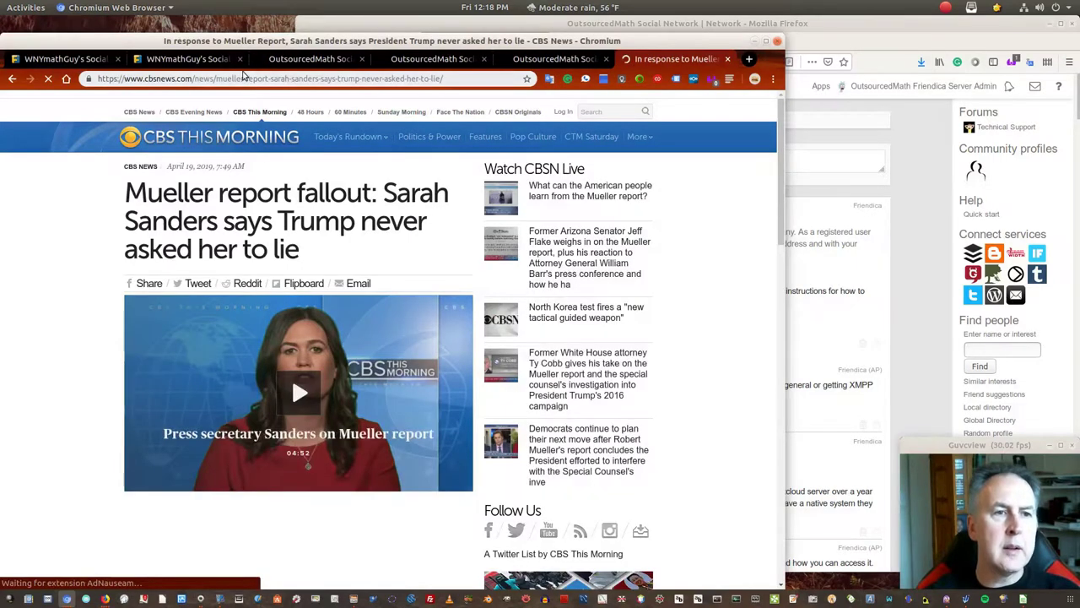
pyautogui.rightClick(248, 79)
pyautogui.click(295, 124)
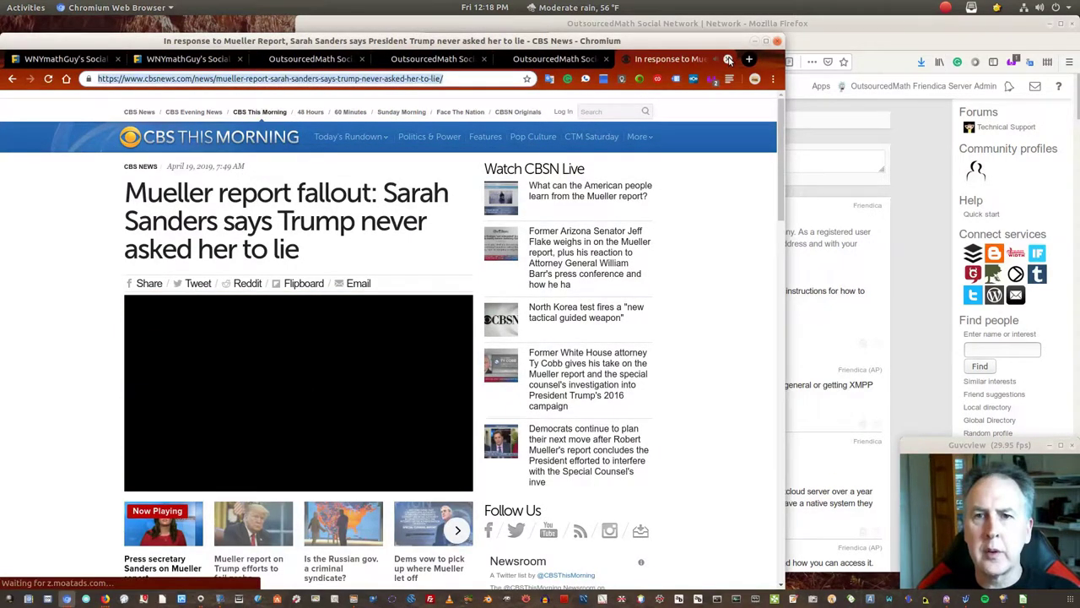
pyautogui.click(728, 60)
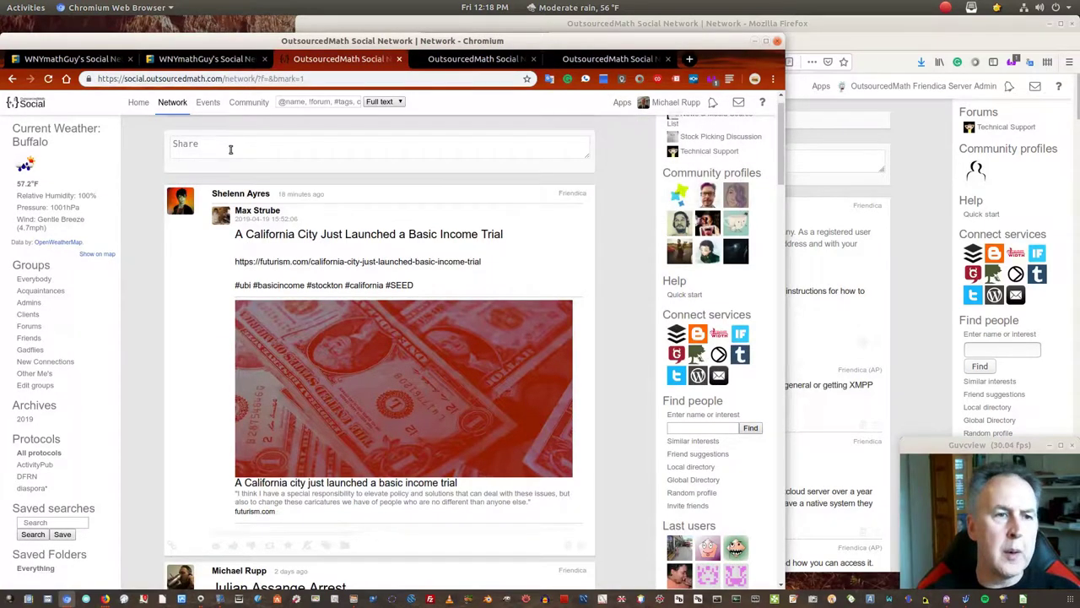
# Start a new post on the Network page and insert the copied CBS News article address as a link
pyautogui.click(231, 147)
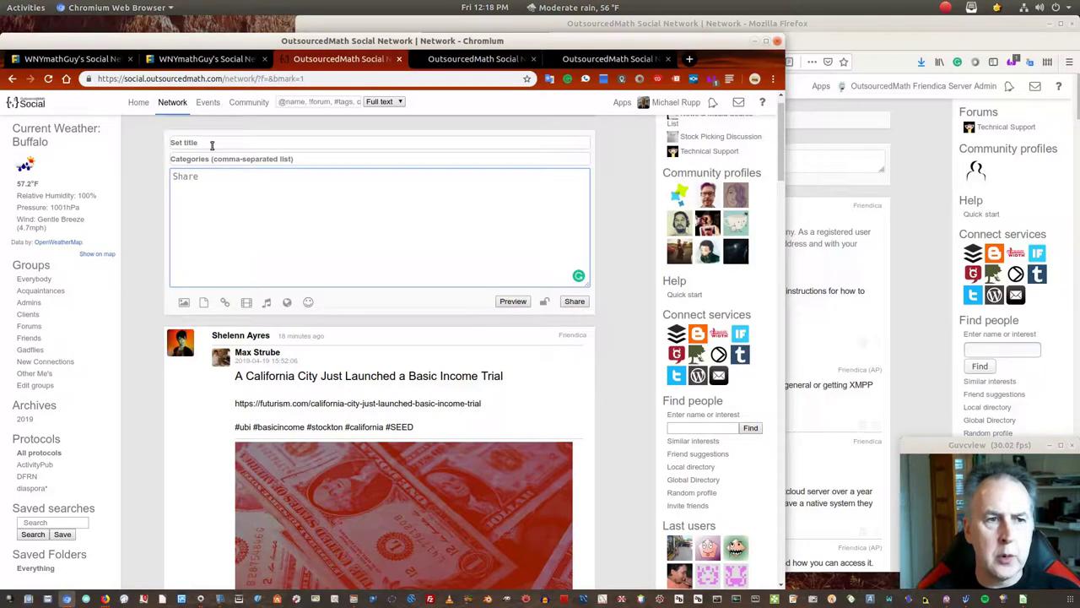
pyautogui.click(225, 302)
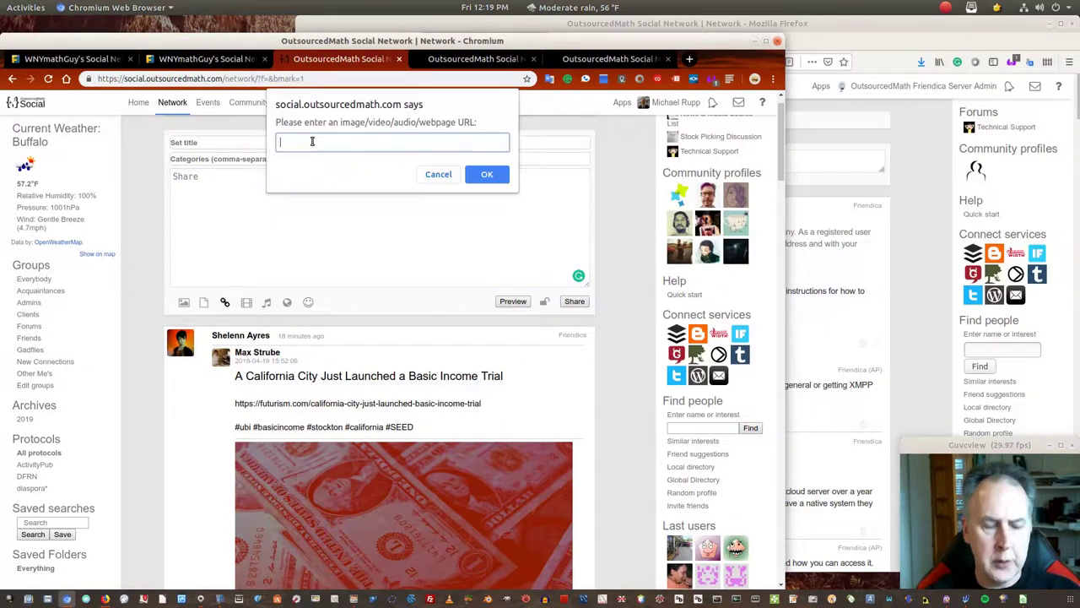
pyautogui.hotkey('ctrl', 'v')
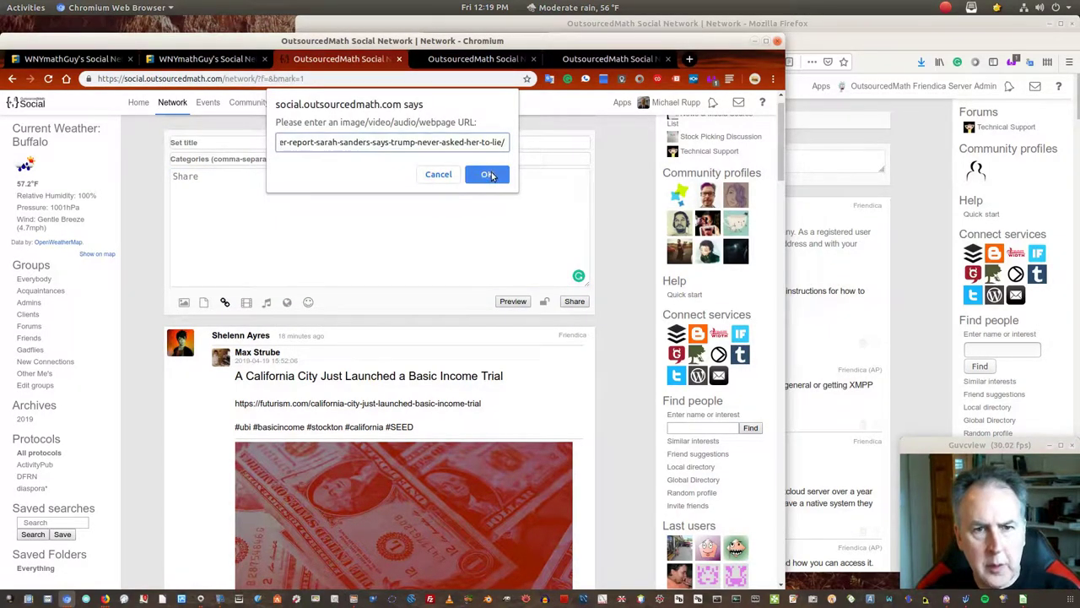
pyautogui.click(488, 175)
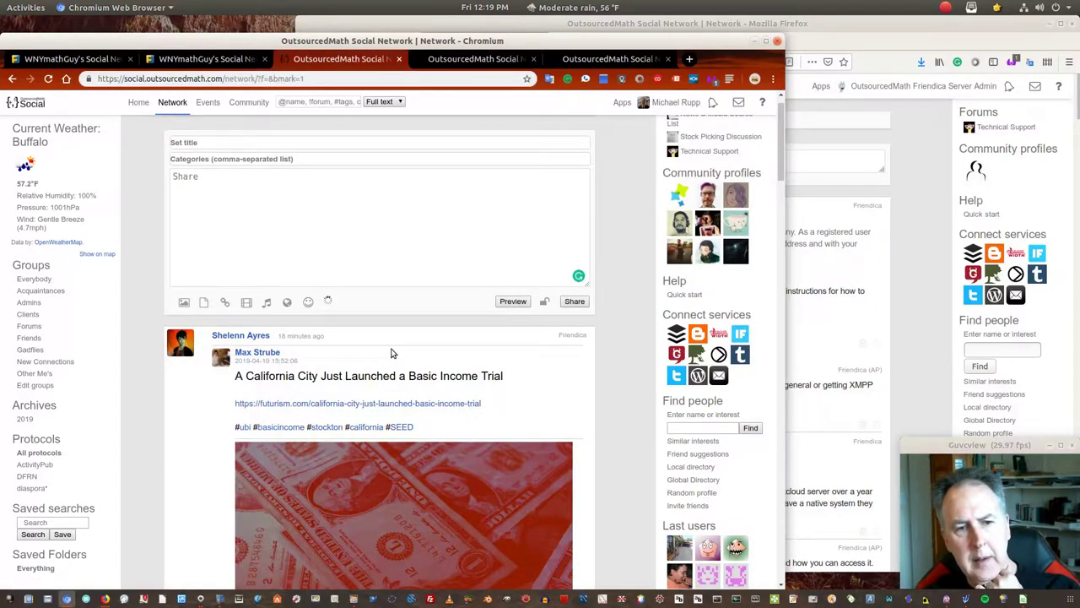
pyautogui.scroll(-4, 421, 352)
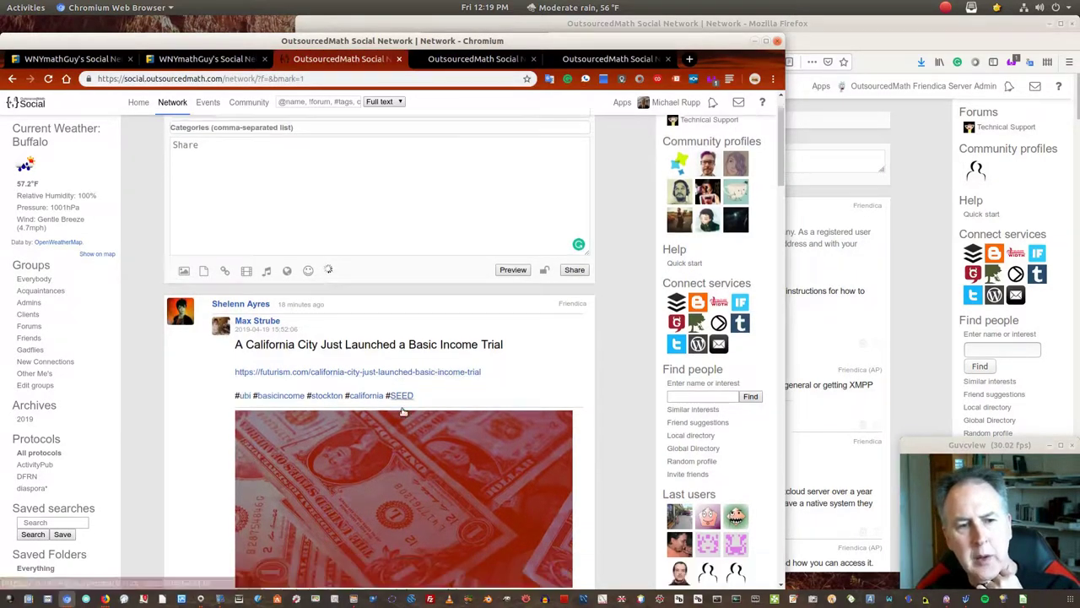
pyautogui.scroll(3, 367, 404)
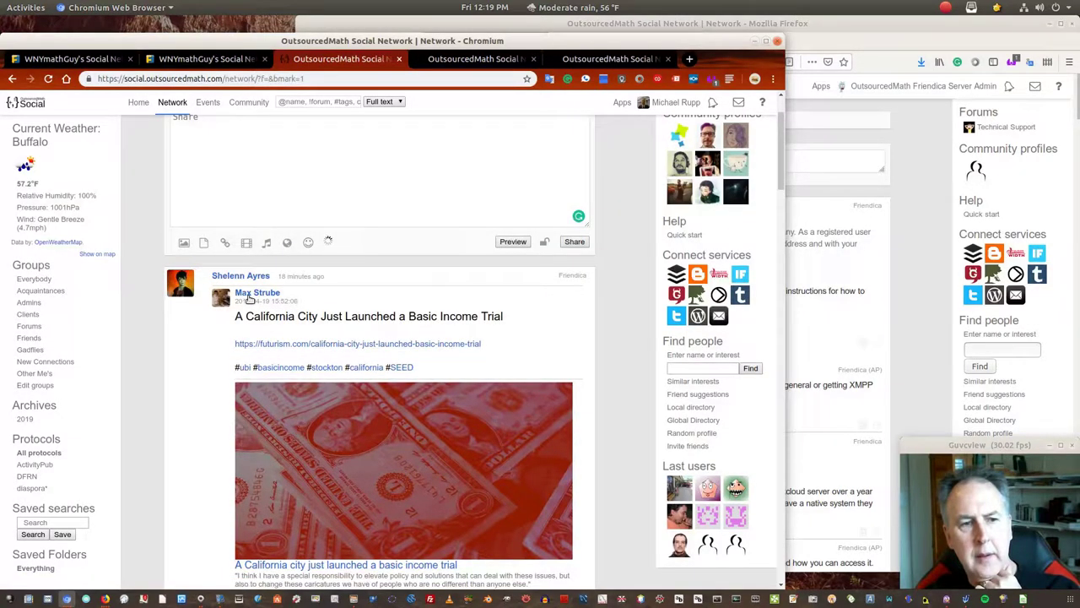
pyautogui.scroll(2, 249, 299)
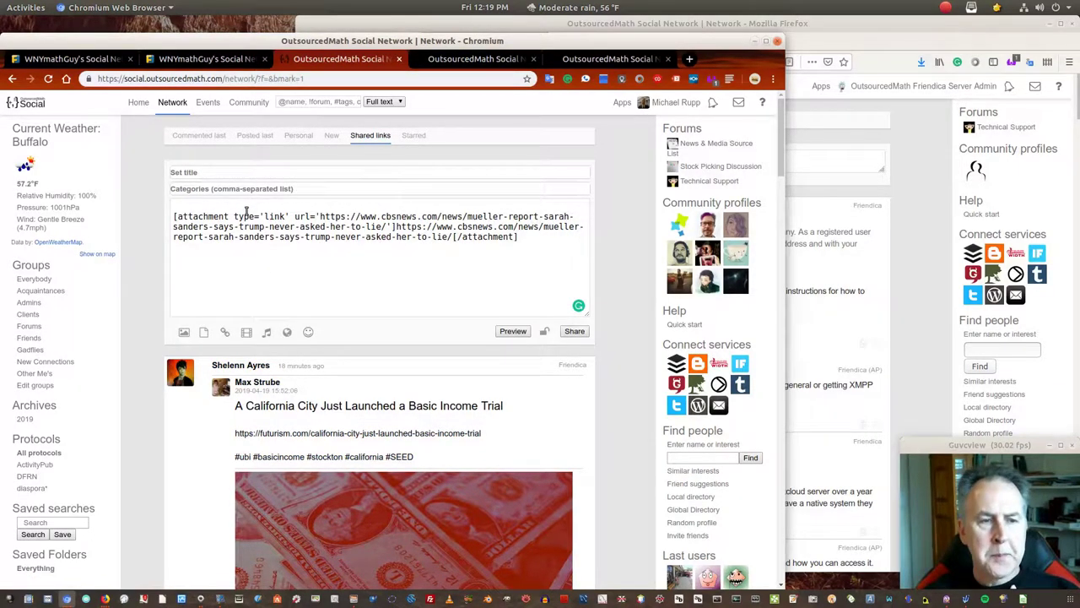
# Preview the new post and check how the CBS News link attachment is rendered
pyautogui.click(334, 210)
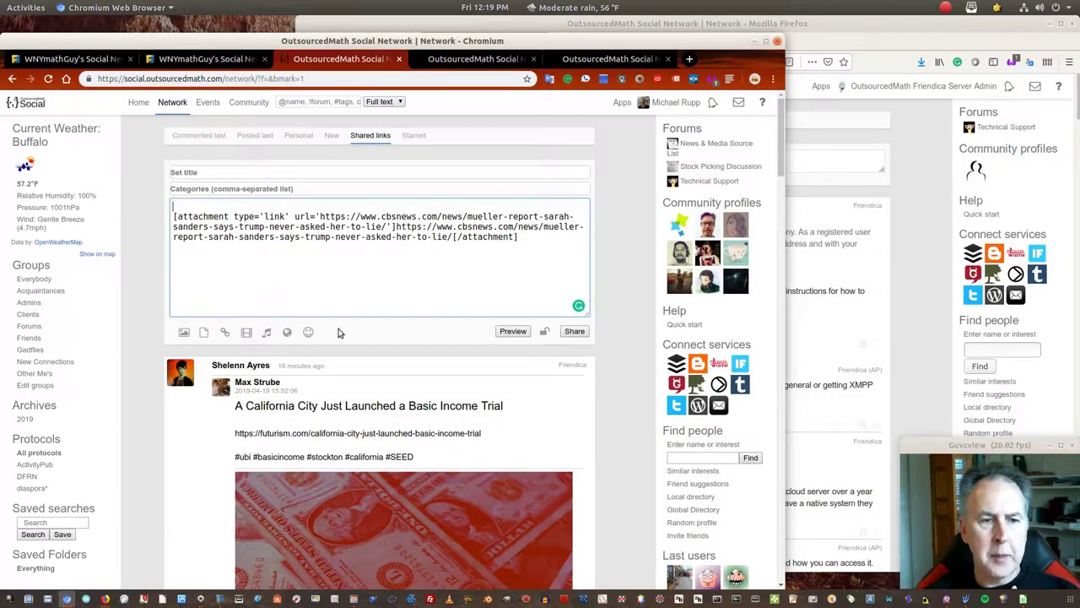
pyautogui.click(503, 333)
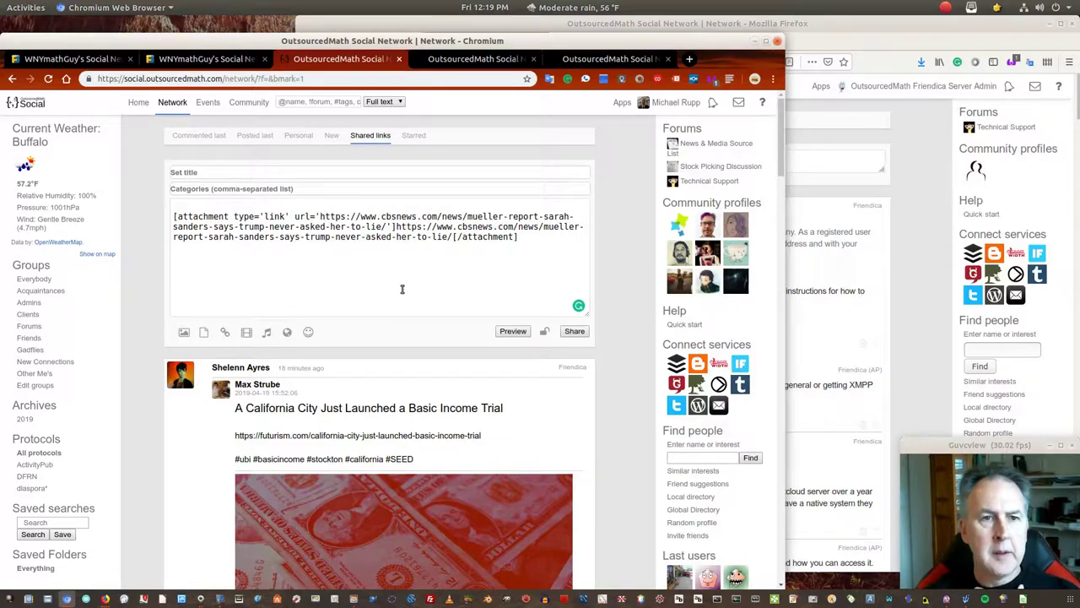
pyautogui.click(512, 332)
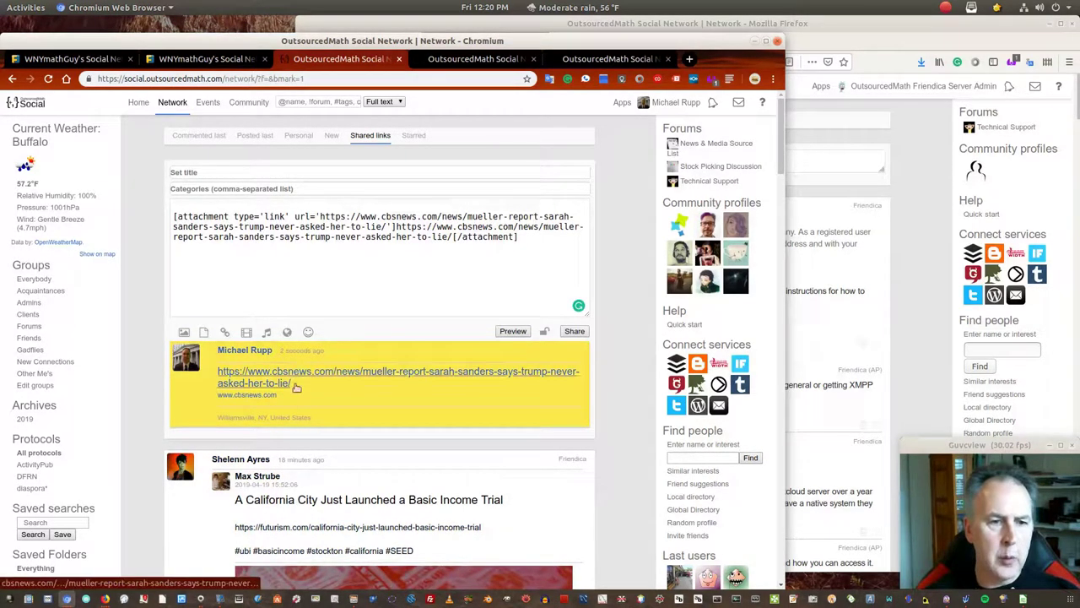
pyautogui.scroll(-1, 321, 375)
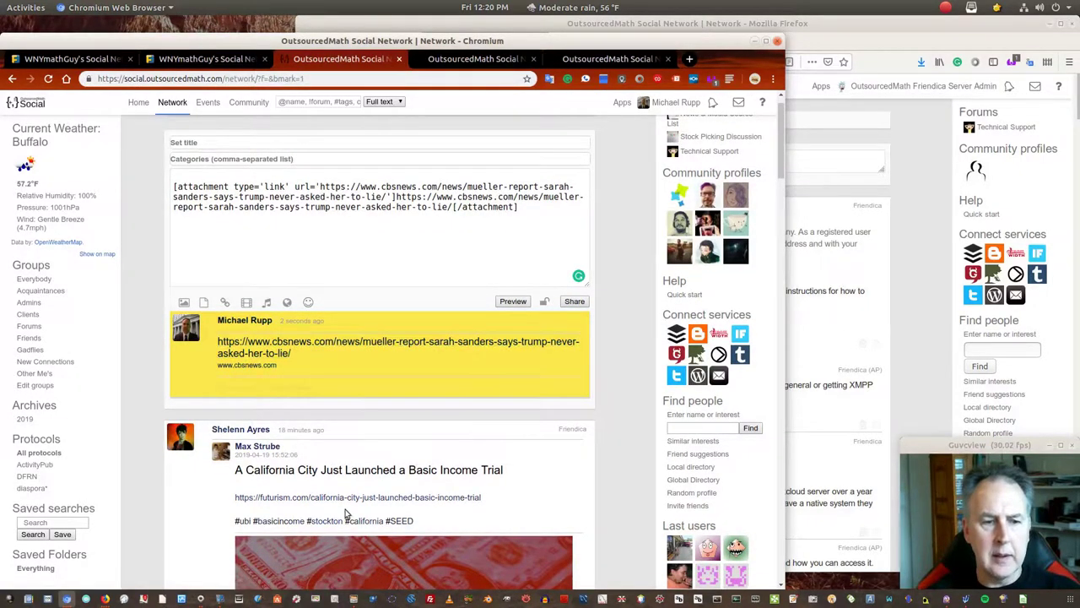
pyautogui.scroll(-2, 355, 515)
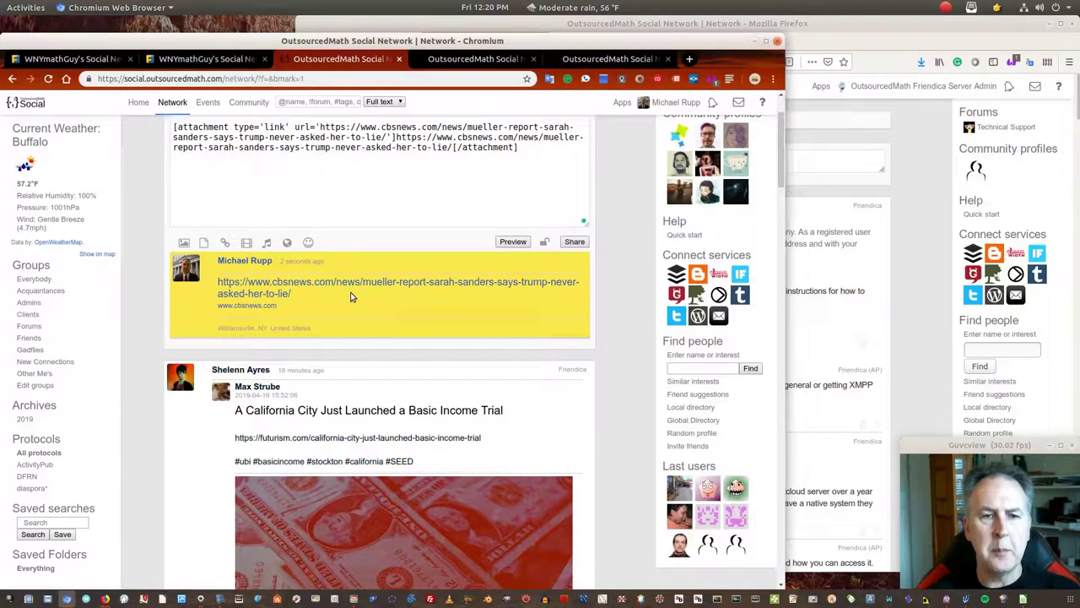
pyautogui.scroll(3, 348, 297)
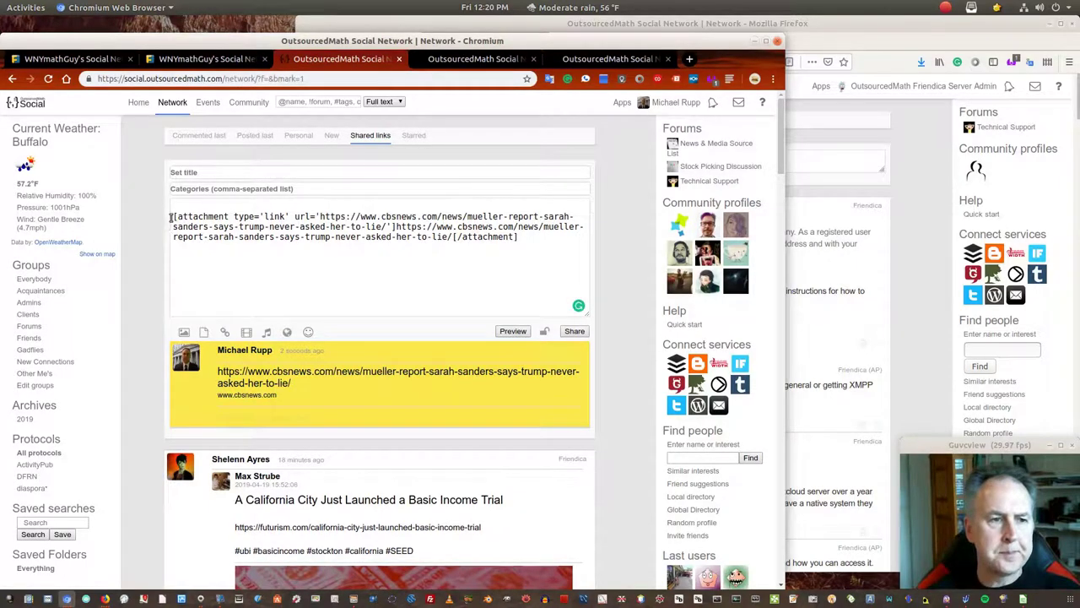
# Delete the link attachment code from the post body and request the preview again
pyautogui.moveTo(171, 218); pyautogui.dragTo(357, 249)
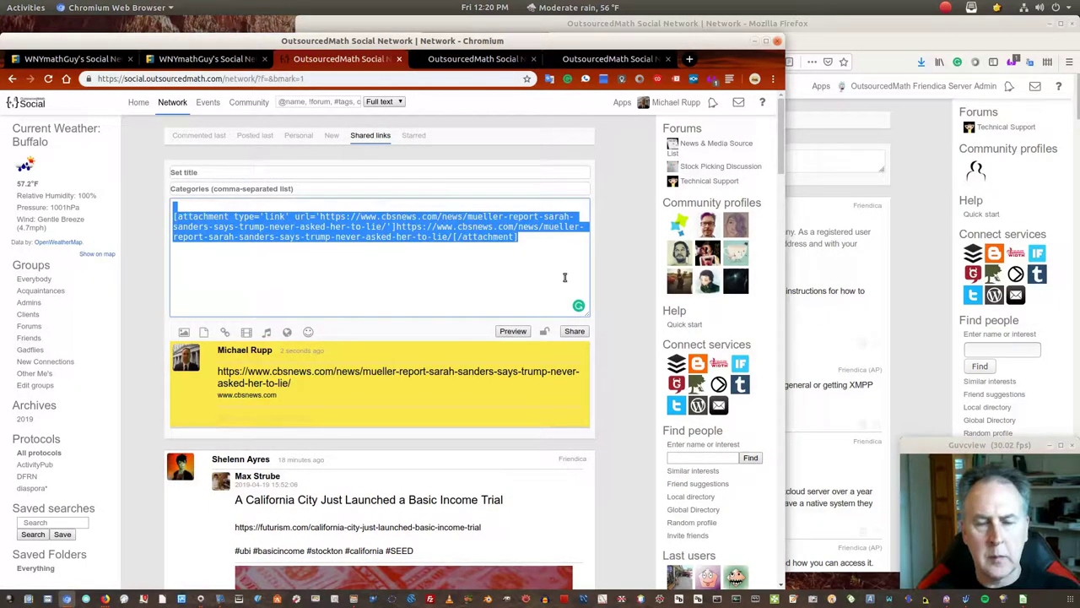
pyautogui.press('BackSpace')
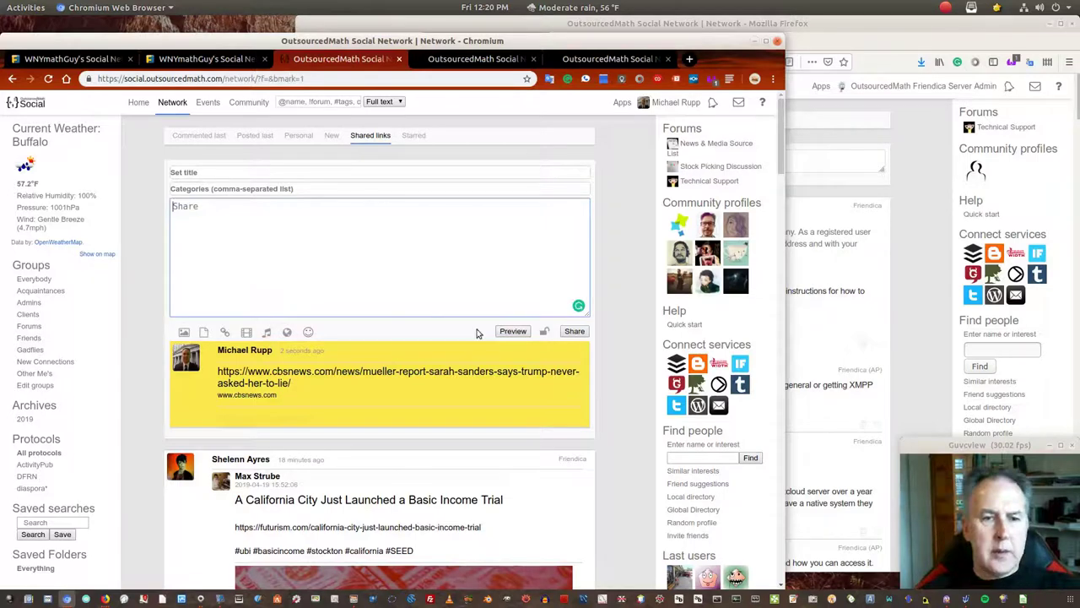
pyautogui.click(510, 332)
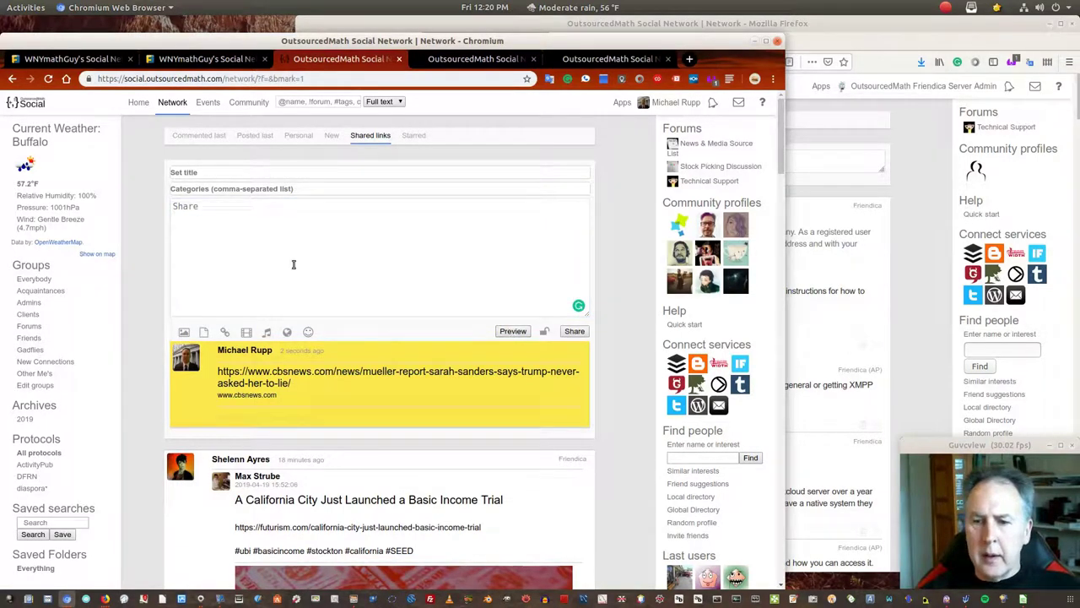
# Check the saved title suggestions for the new post and place the cursor in its empty body
pyautogui.click(202, 172)
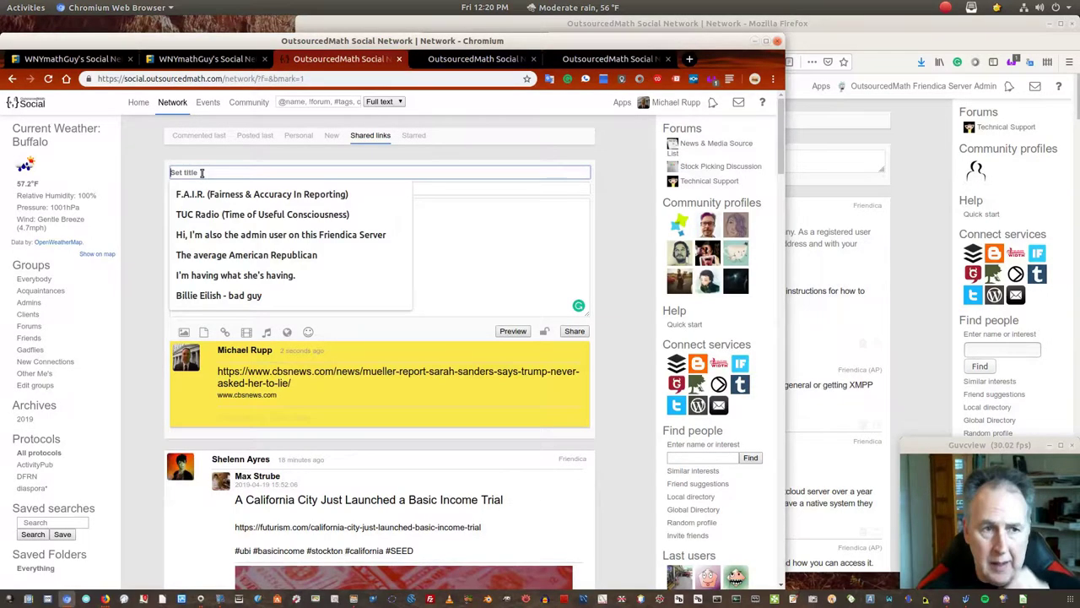
pyautogui.click(139, 122)
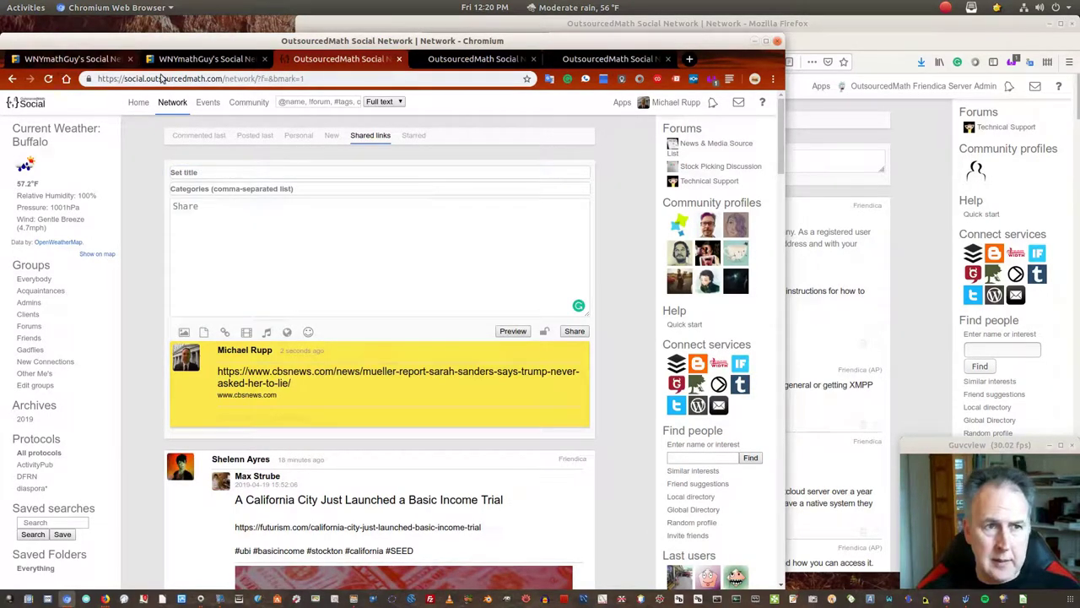
pyautogui.click(206, 172)
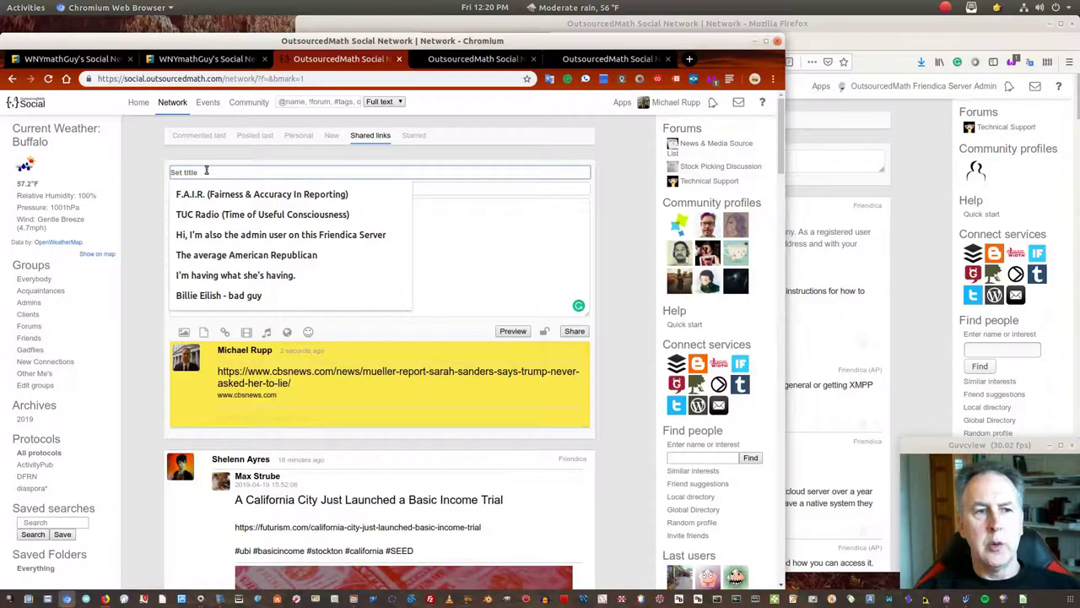
pyautogui.click(143, 177)
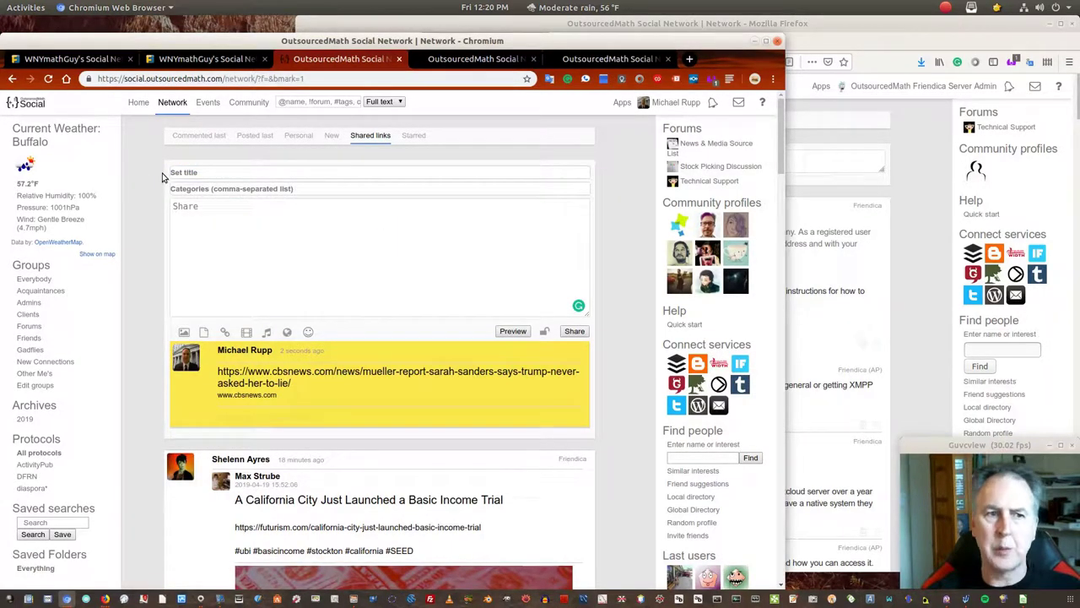
pyautogui.click(177, 230)
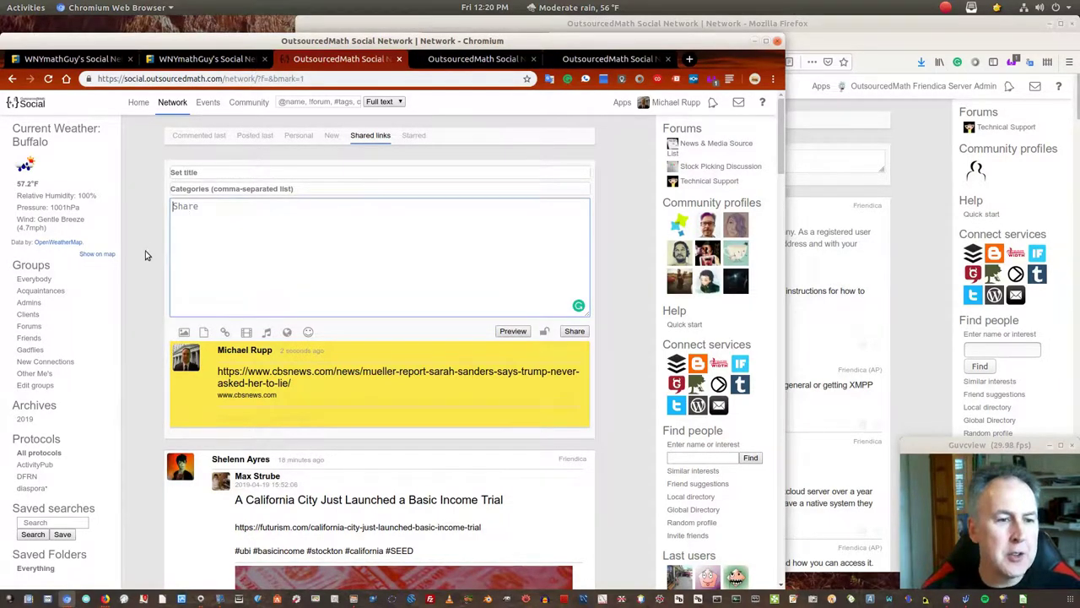
pyautogui.scroll(-2, 80, 354)
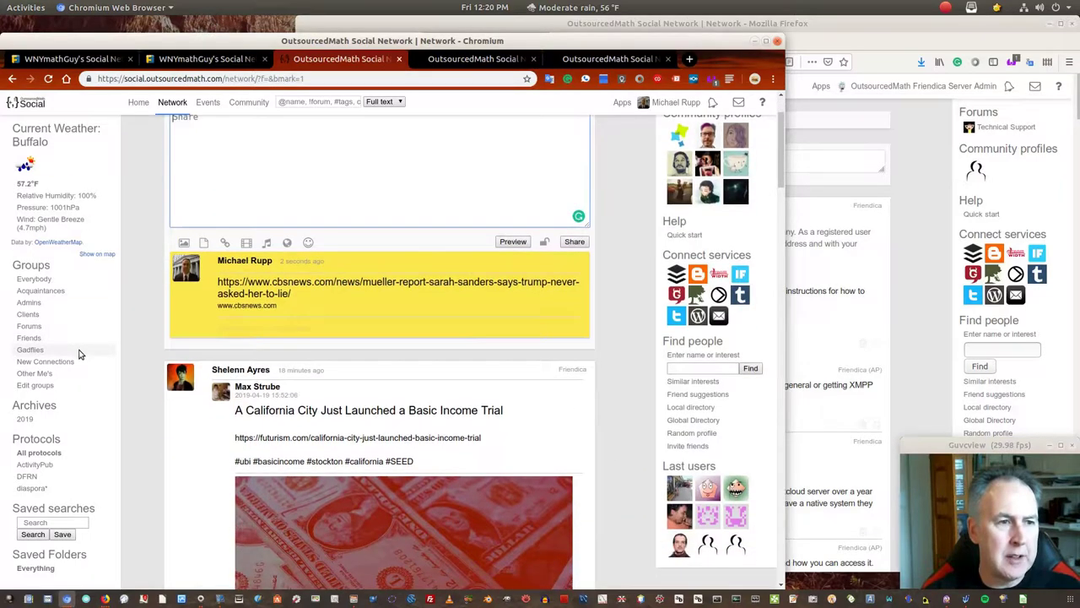
pyautogui.scroll(2, 79, 355)
pyautogui.scroll(-2, 79, 354)
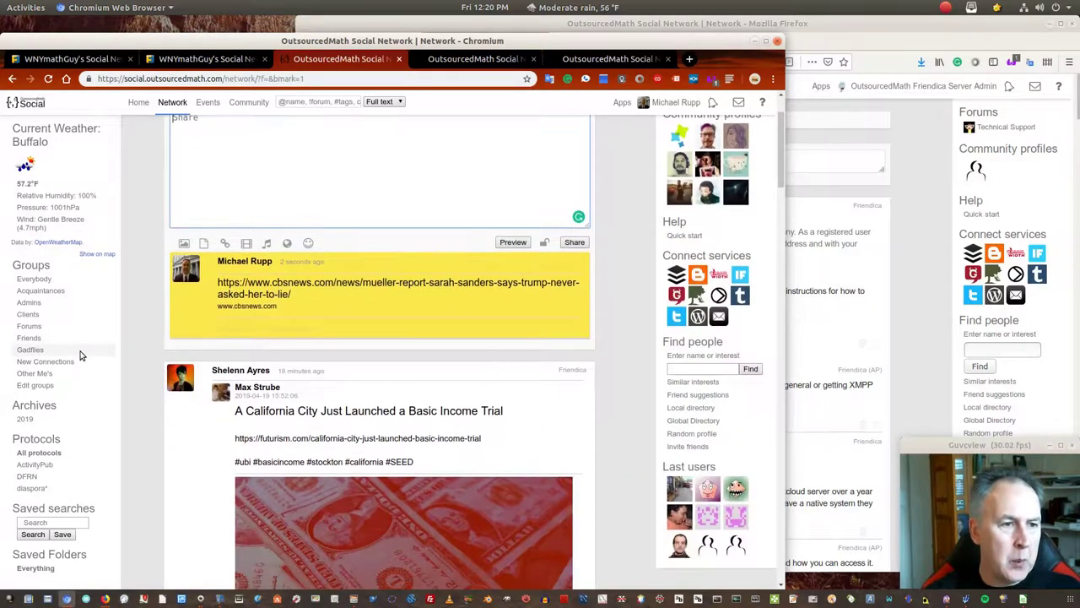
pyautogui.scroll(-1, 60, 439)
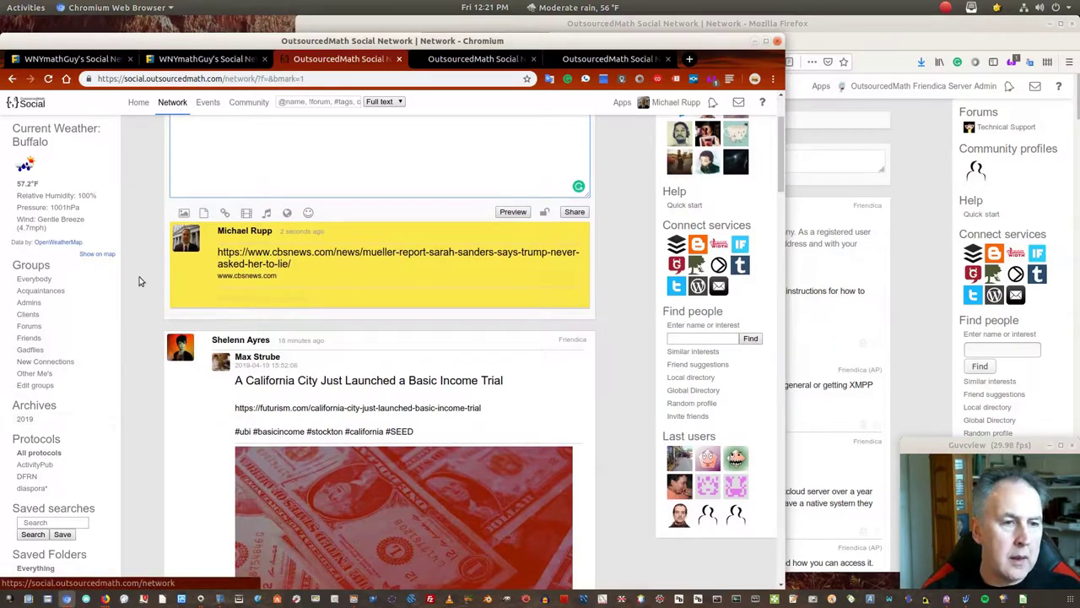
pyautogui.scroll(3, 141, 266)
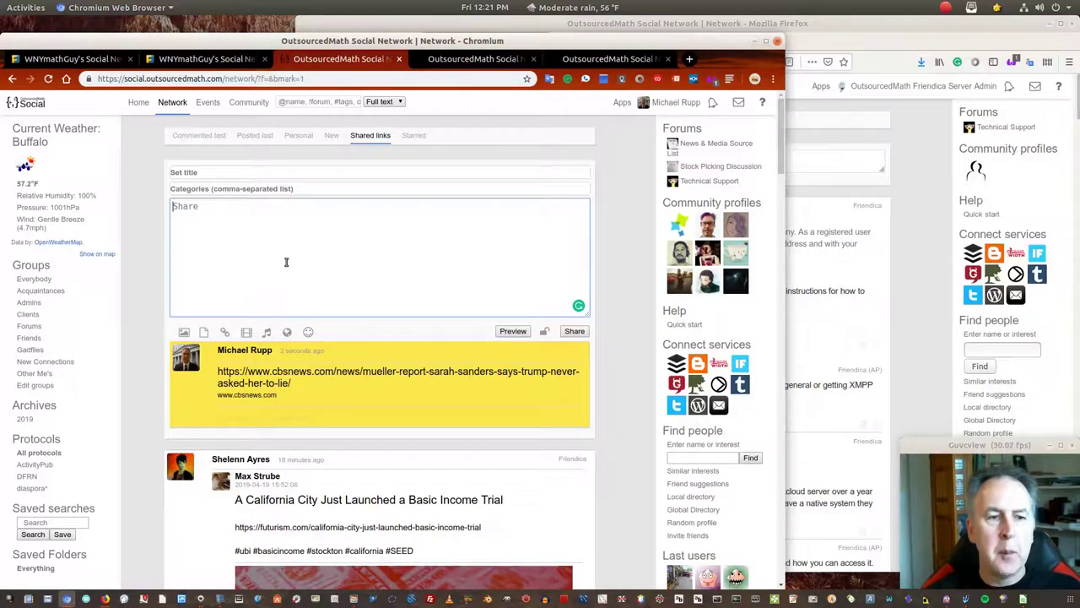
# Open the new post's permission settings and review the groups, forums, contacts and cross-posting options such as GNU Social, Tumblr and Twitter
pyautogui.click(547, 331)
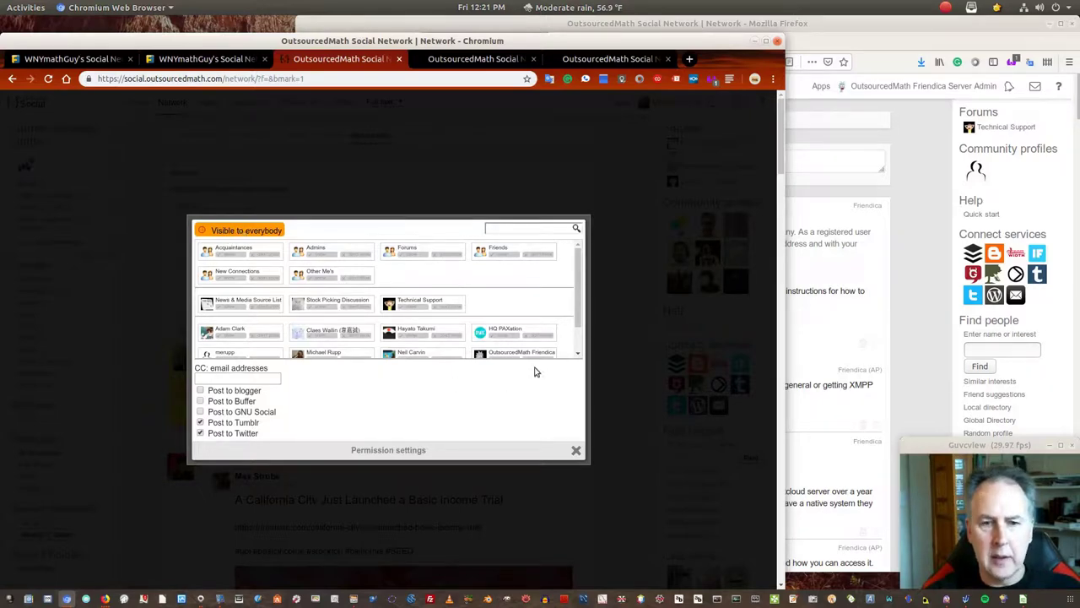
pyautogui.scroll(-1, 580, 309)
pyautogui.moveTo(581, 309); pyautogui.dragTo(589, 348)
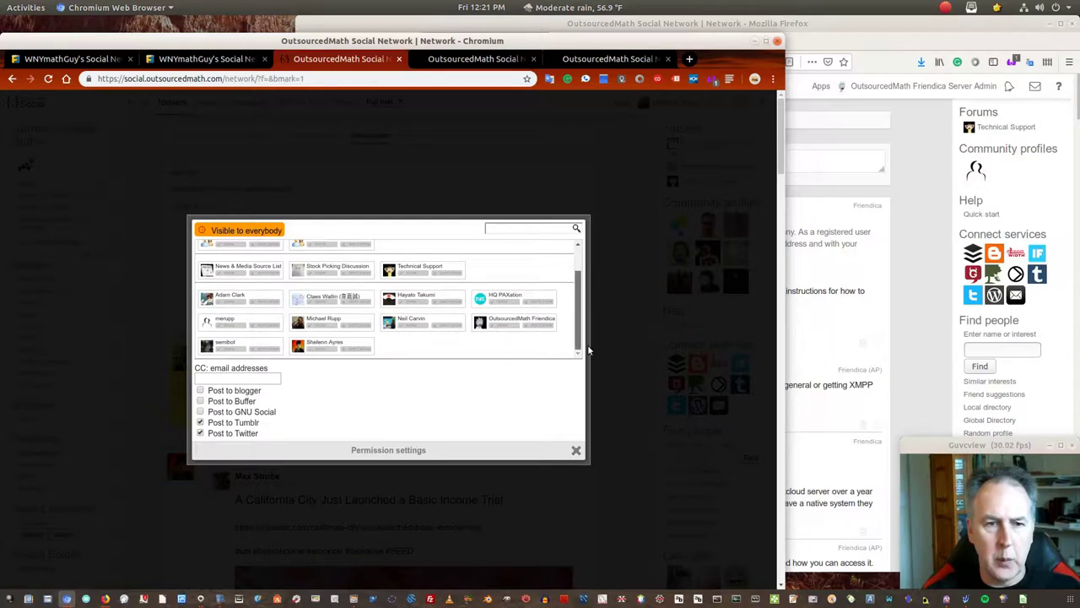
pyautogui.scroll(2, 587, 344)
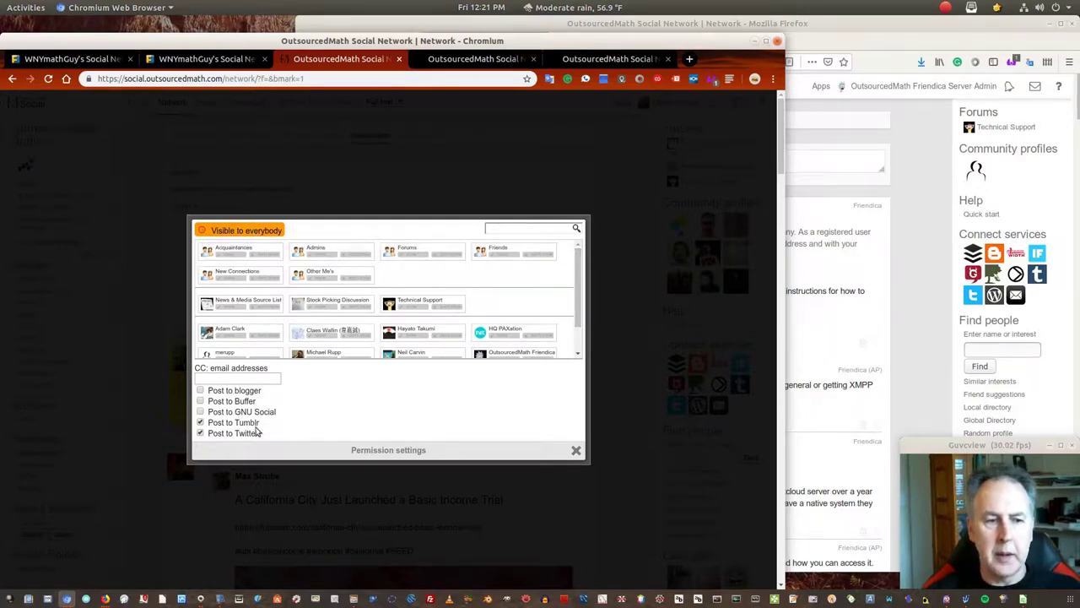
pyautogui.click(200, 422)
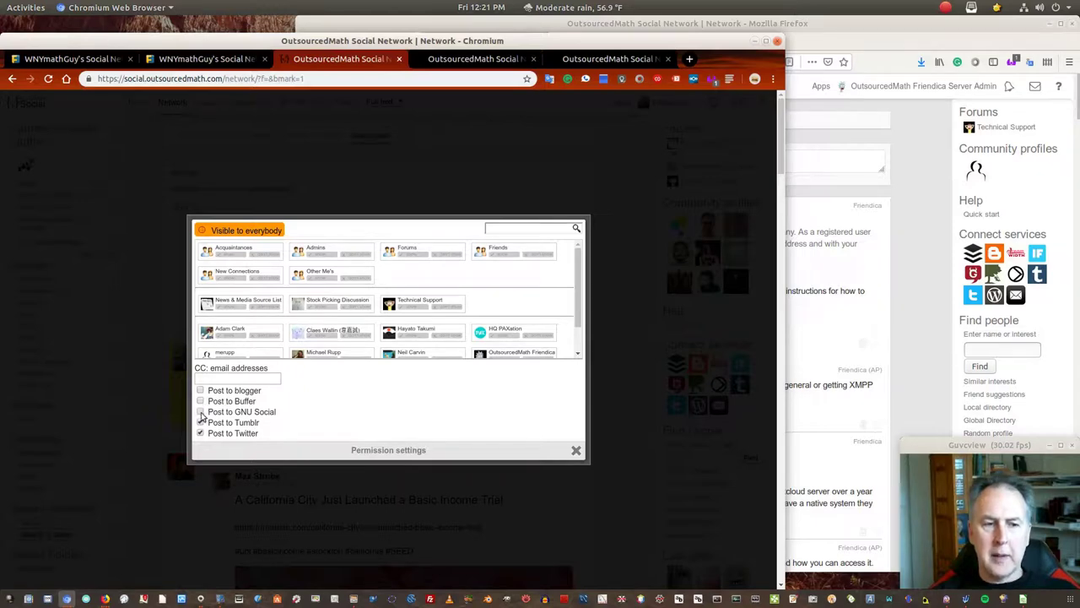
pyautogui.click(203, 415)
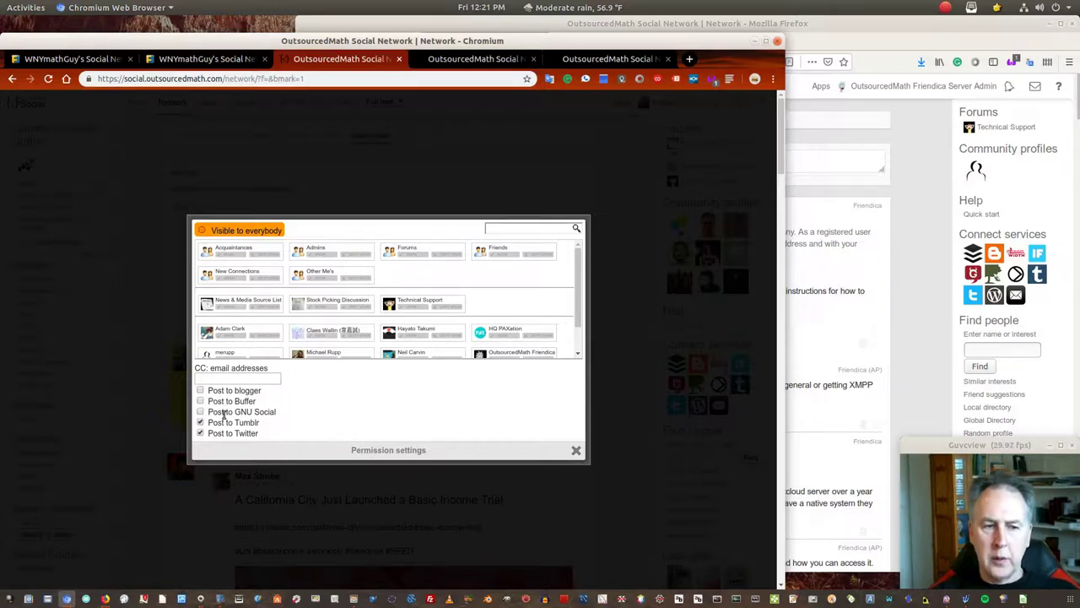
pyautogui.click(201, 432)
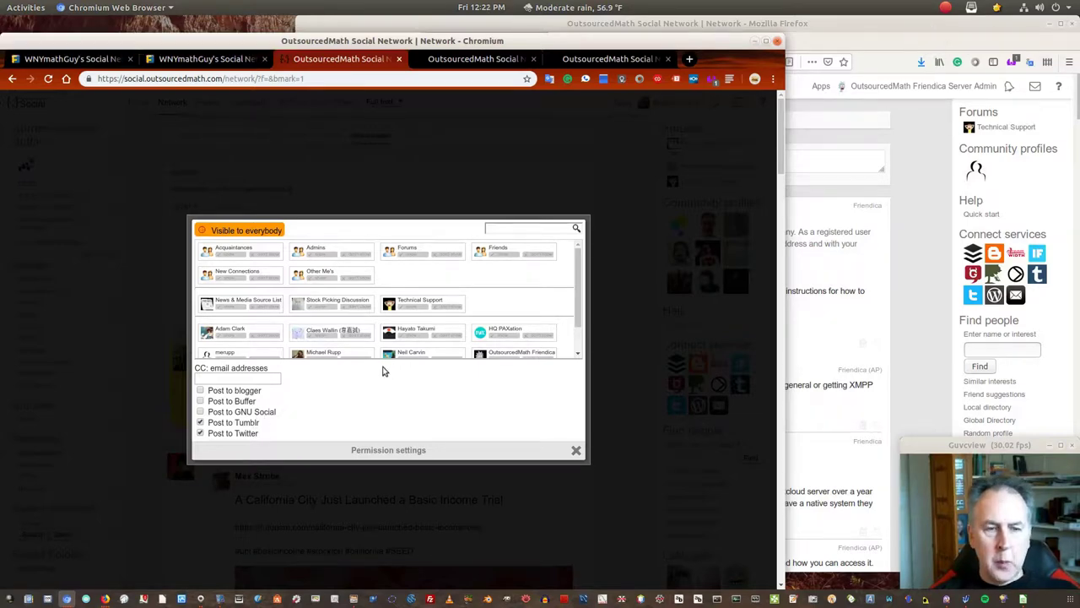
# Limit the post's visibility to the Acquaintances group and the News & Media Source List forum, and delete the inserted forum mention from the body
pyautogui.click(230, 254)
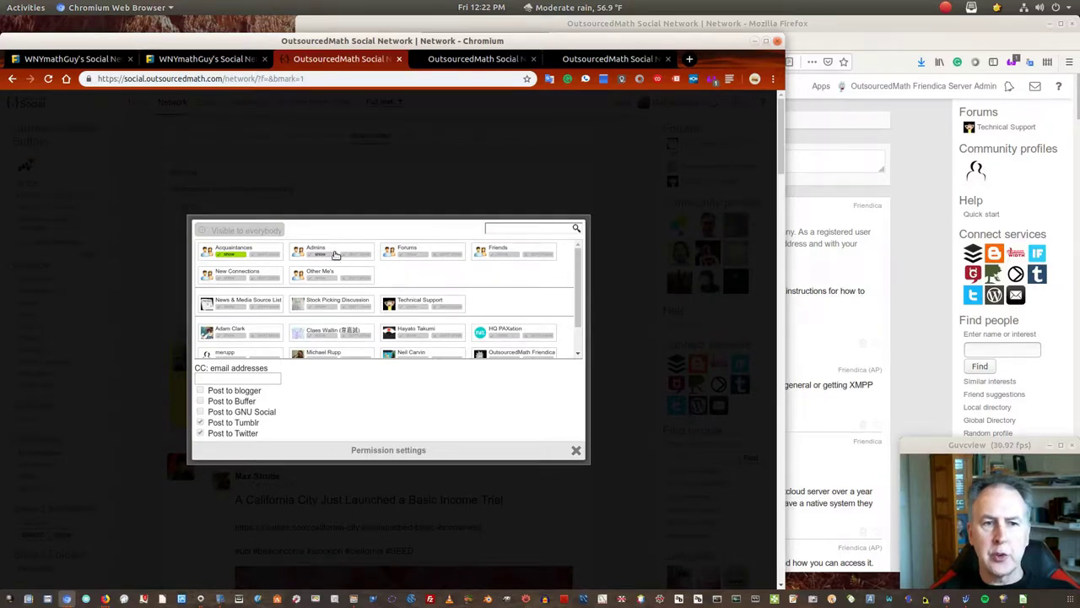
pyautogui.click(237, 309)
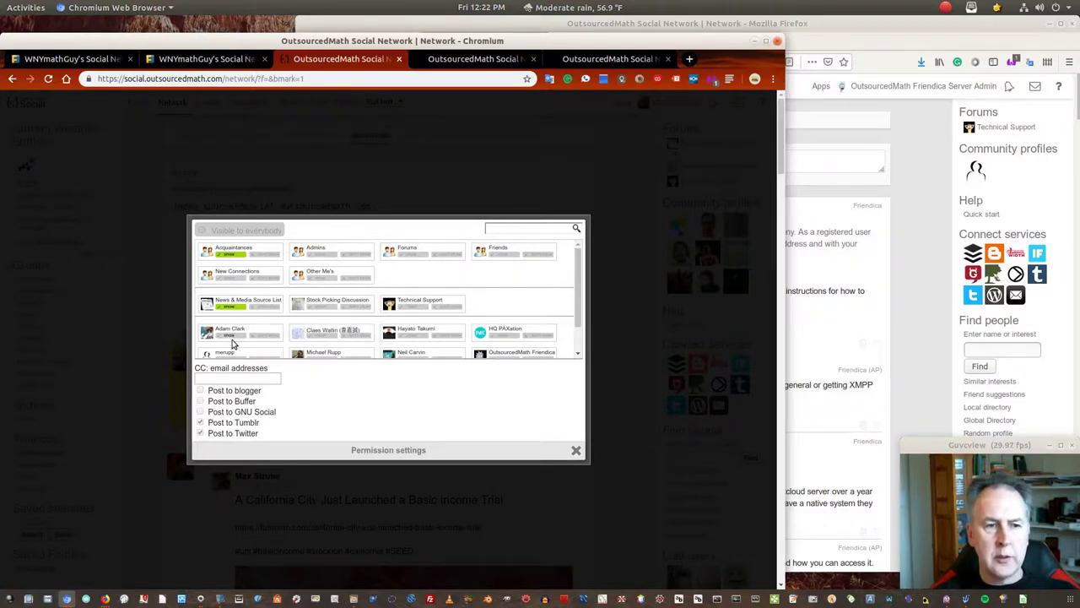
pyautogui.scroll(-1, 236, 338)
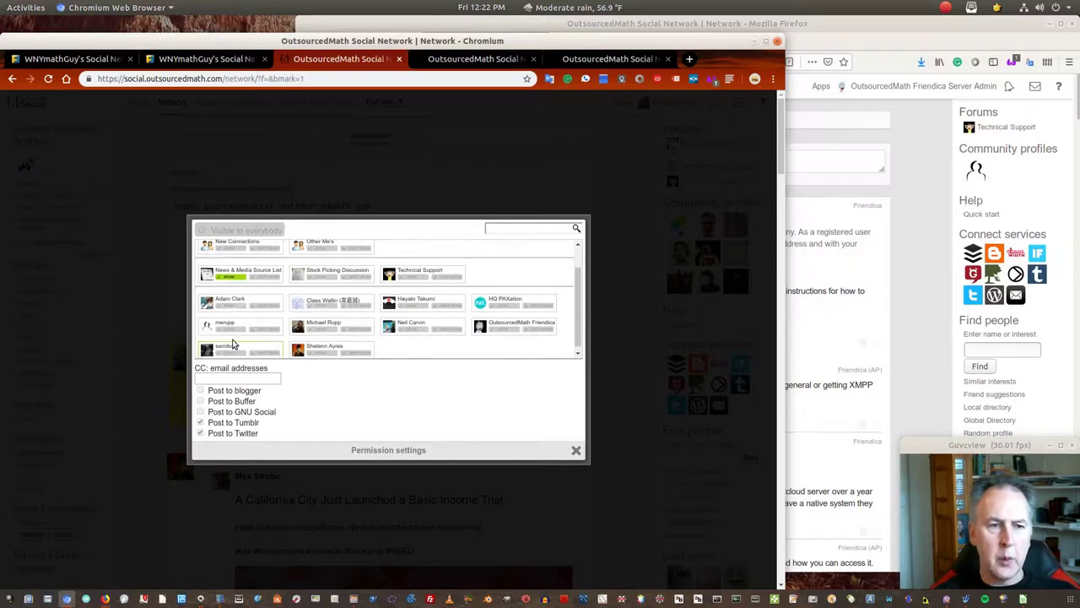
pyautogui.scroll(1, 349, 354)
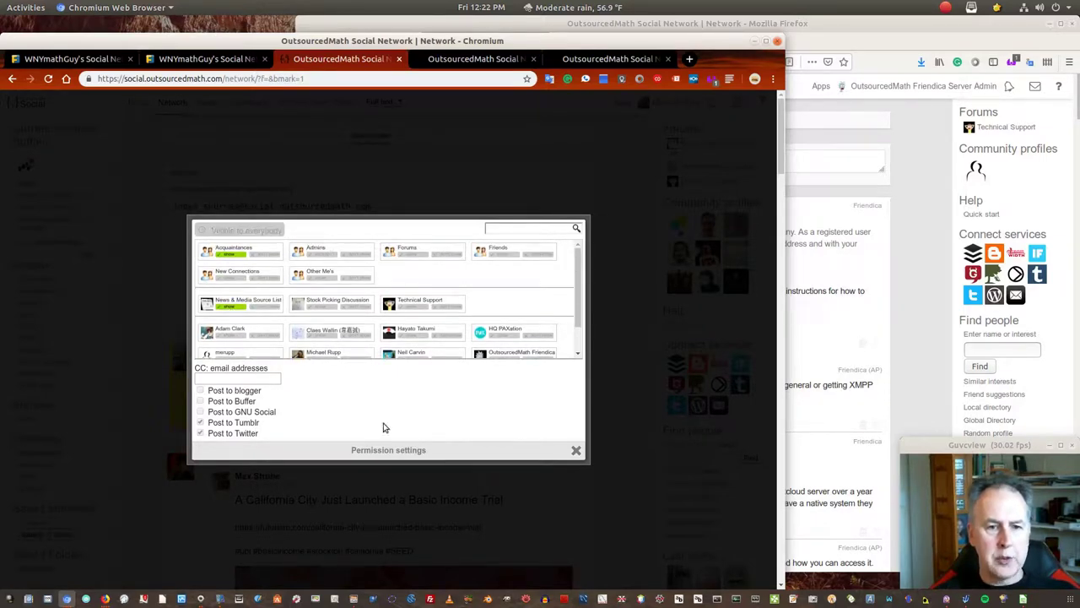
pyautogui.click(577, 451)
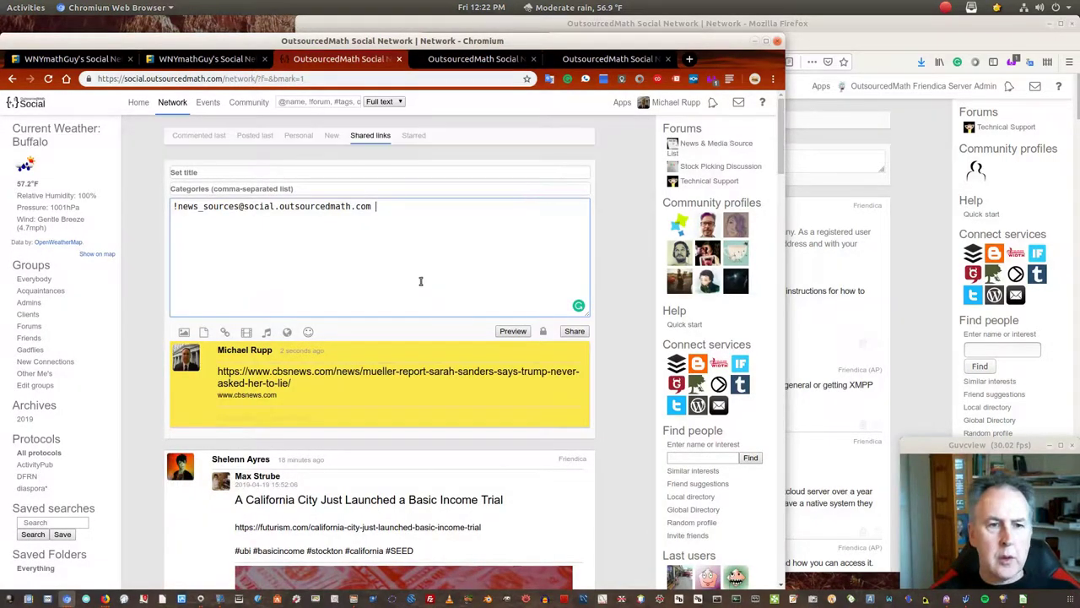
pyautogui.moveTo(399, 208); pyautogui.dragTo(147, 203)
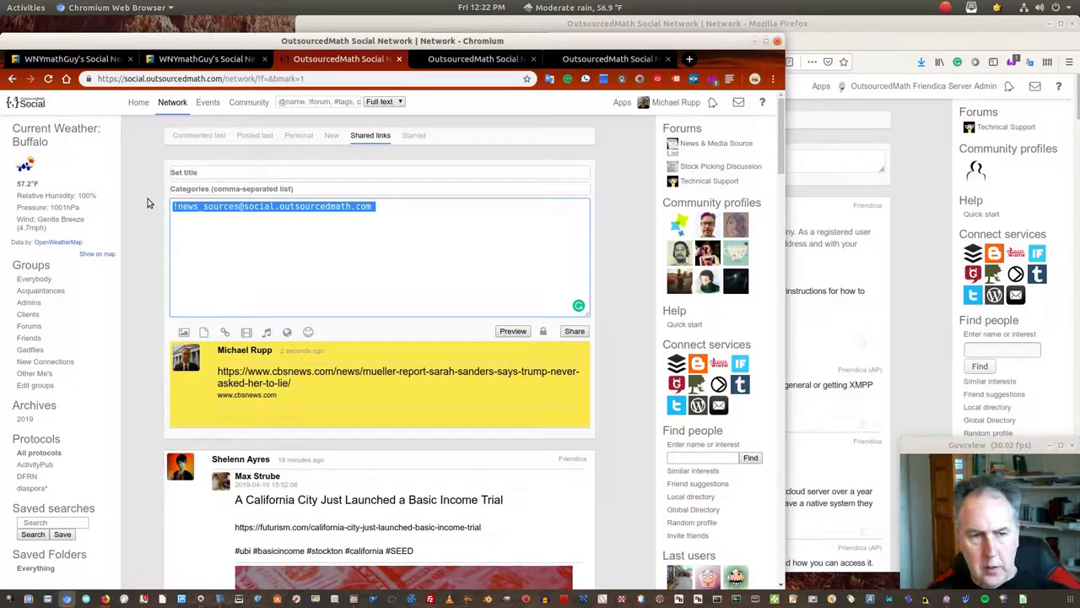
pyautogui.press('BackSpace')
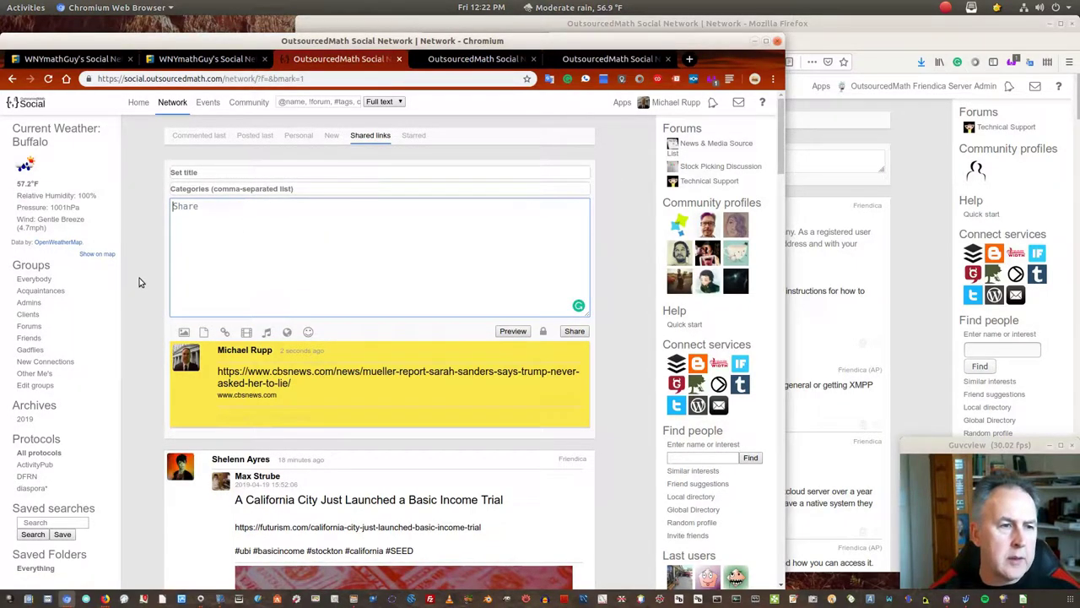
# Go to the account's own Home page and filter its posts by the Deep-Dive category
pyautogui.click(181, 138)
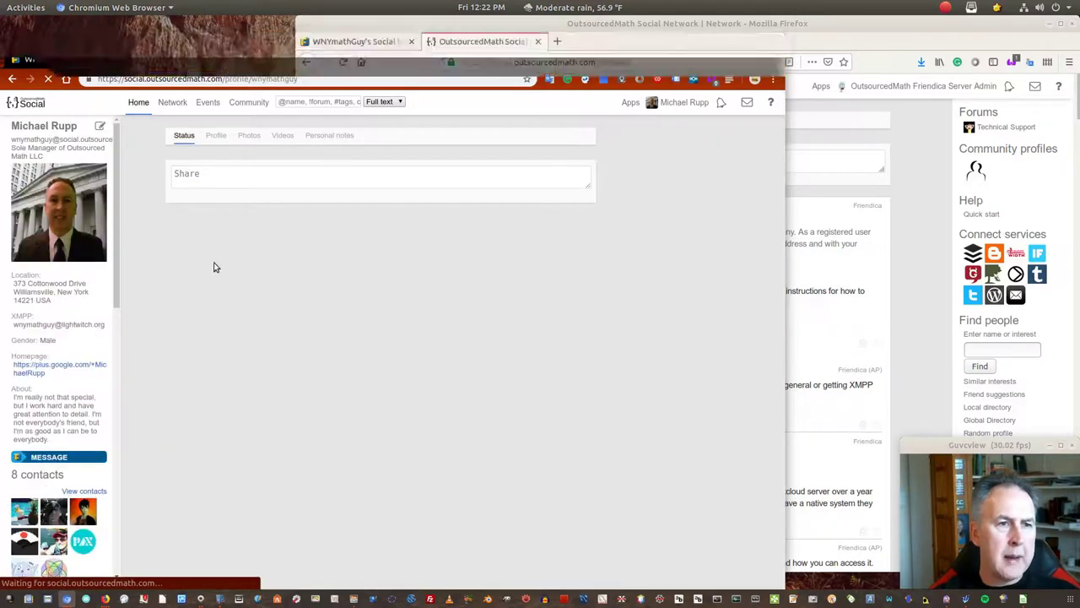
pyautogui.scroll(-5, 105, 331)
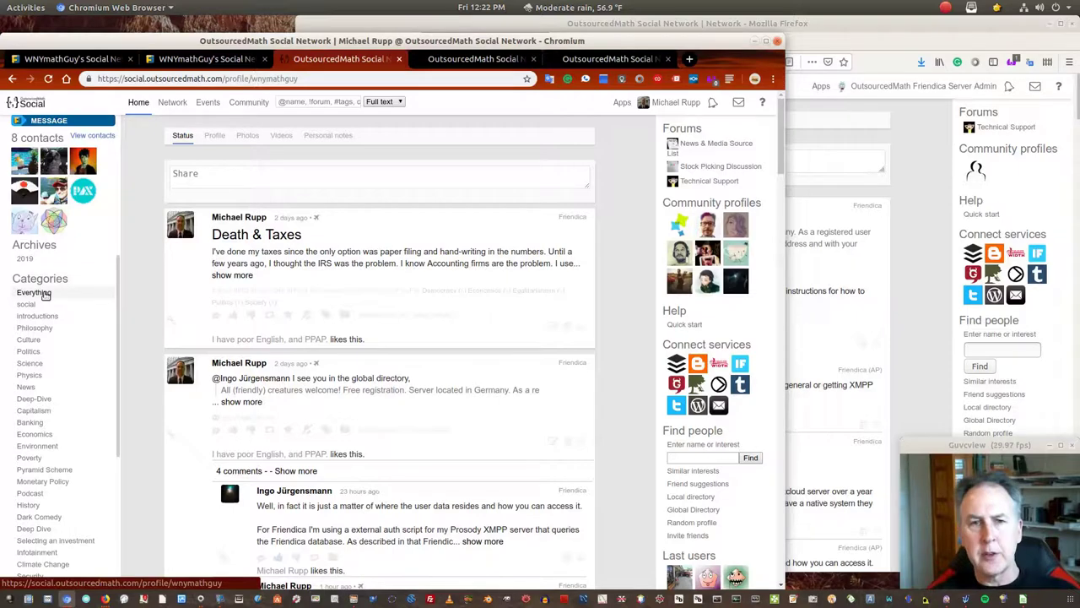
pyautogui.click(35, 399)
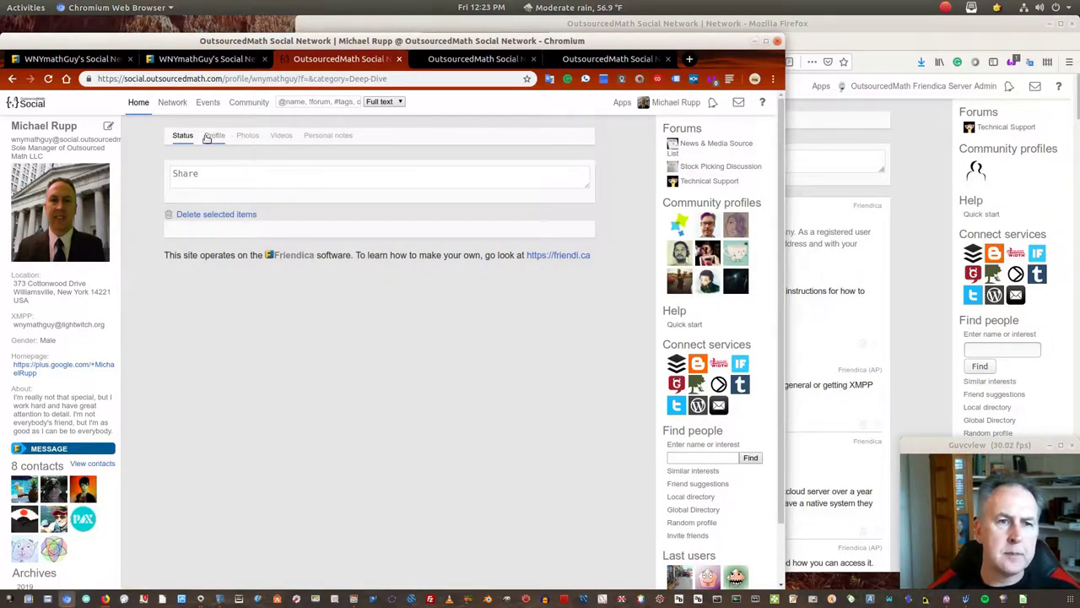
# Filter the Home page posts by the Environment category and after that by Selecting an investment
pyautogui.scroll(-5, 65, 412)
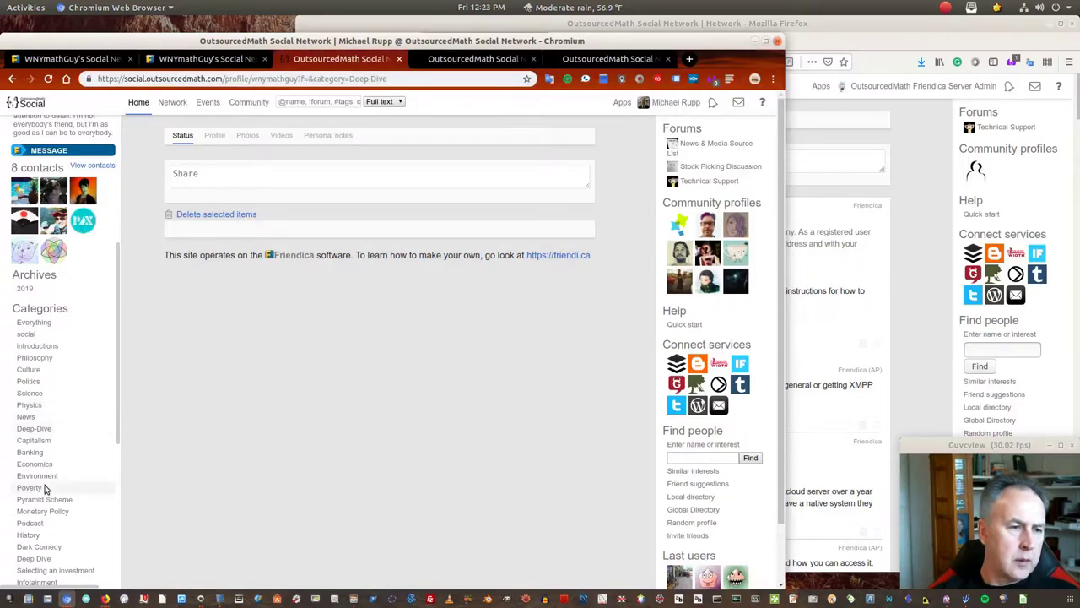
pyautogui.click(41, 476)
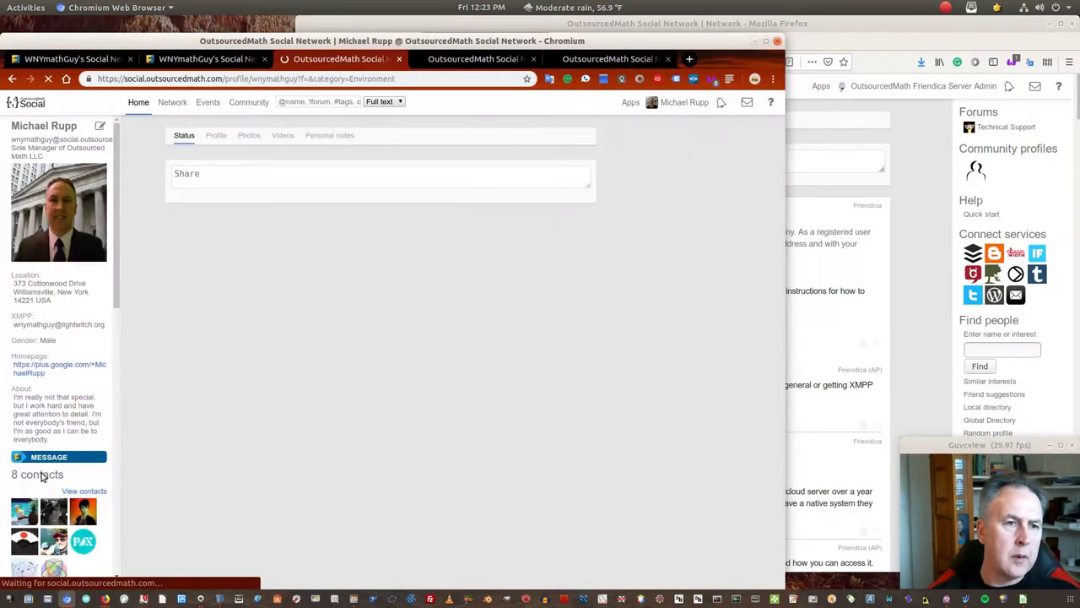
pyautogui.scroll(-5, 66, 363)
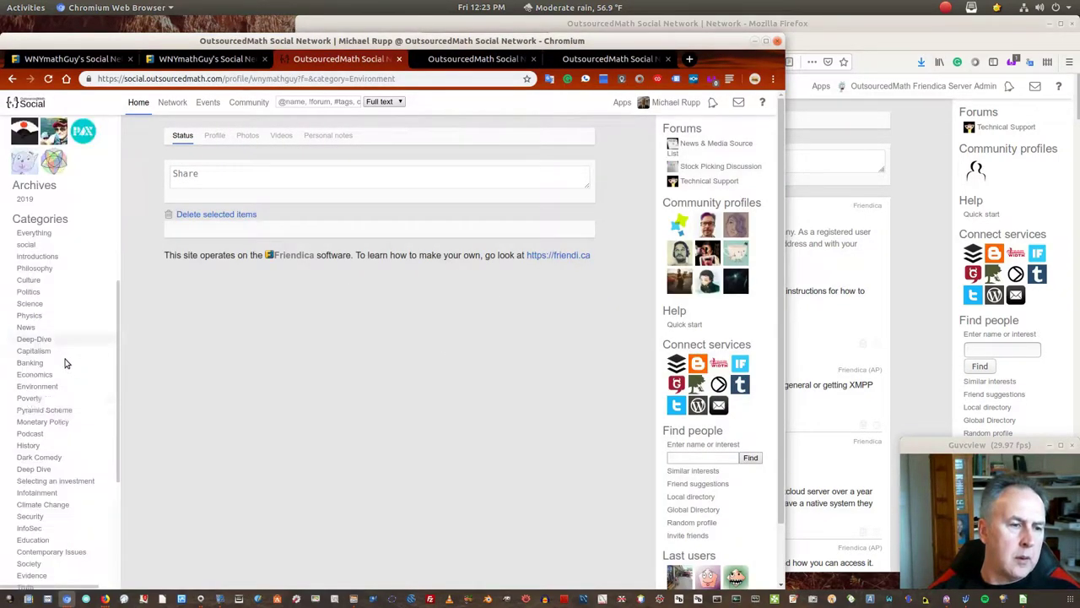
pyautogui.click(44, 481)
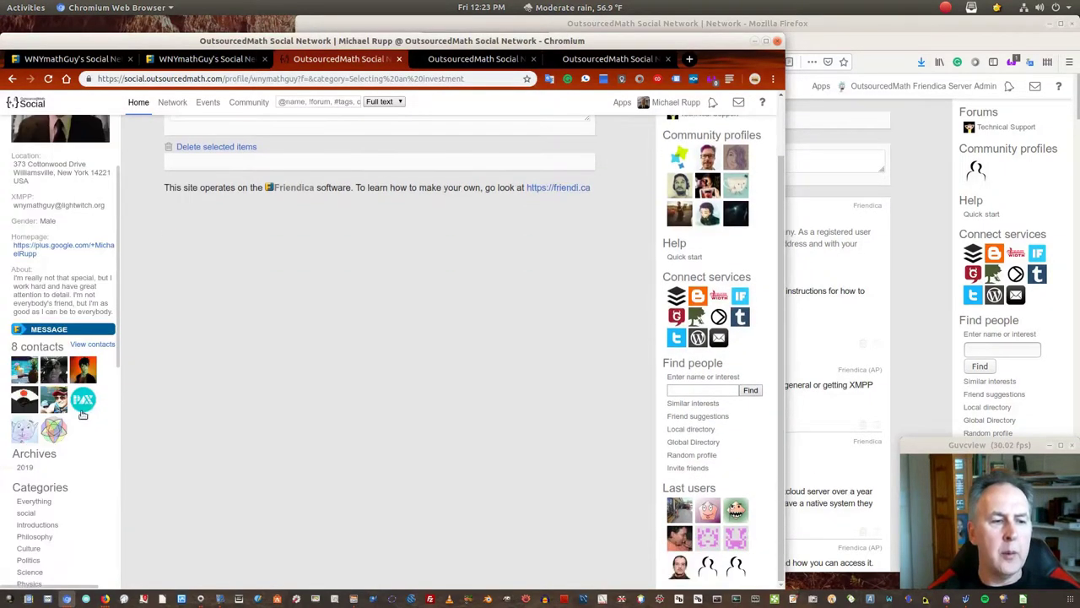
# Filter the Home page posts by the Financial News category and look over the resulting post and the category list
pyautogui.scroll(-7, 62, 439)
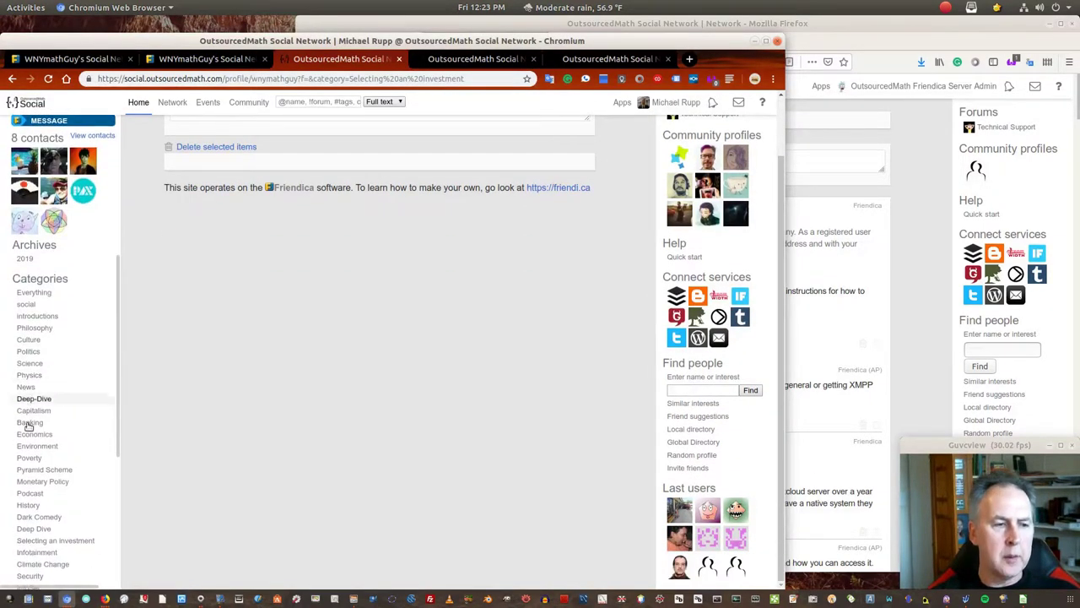
pyautogui.scroll(-4, 41, 516)
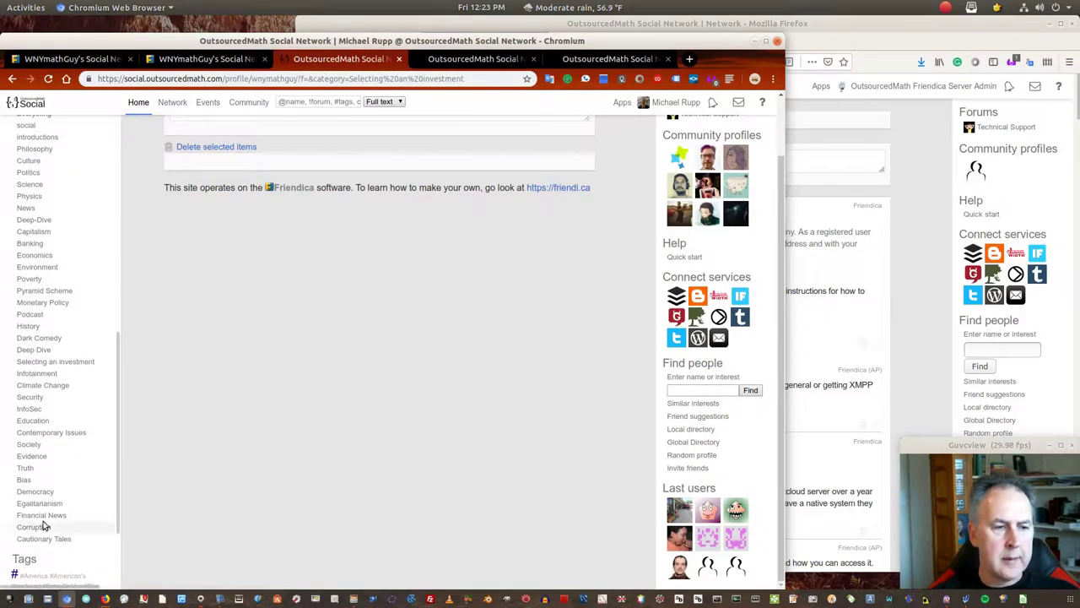
pyautogui.click(42, 516)
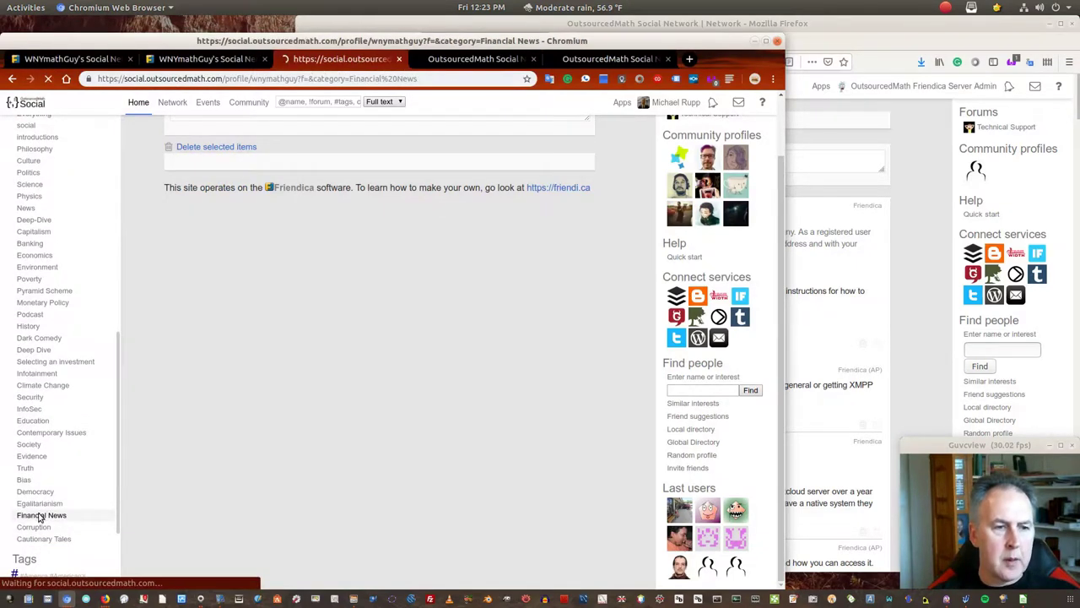
pyautogui.scroll(-8, 46, 504)
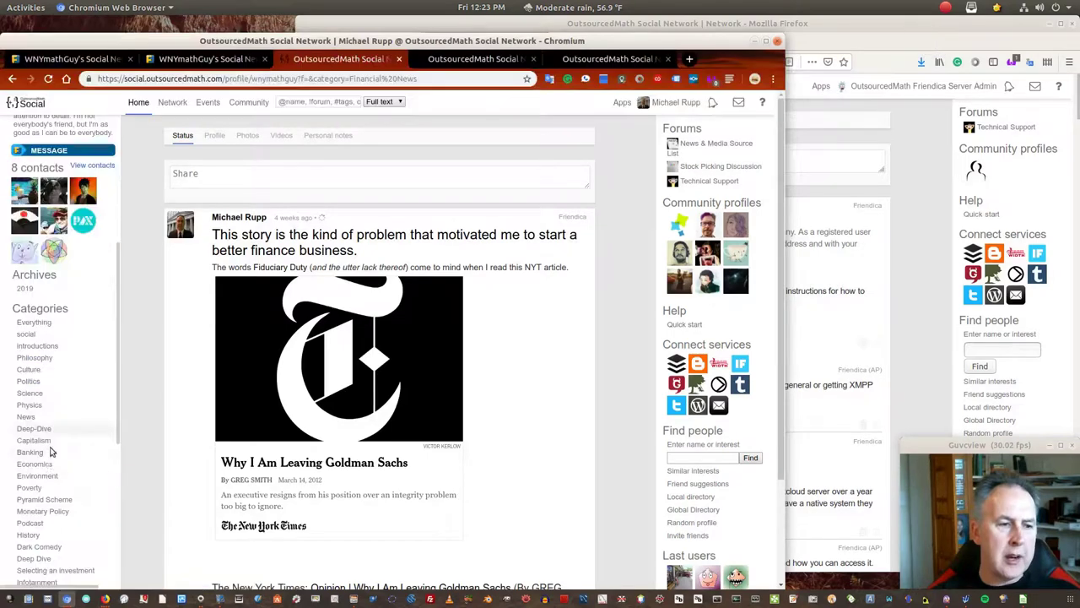
pyautogui.scroll(-1, 48, 506)
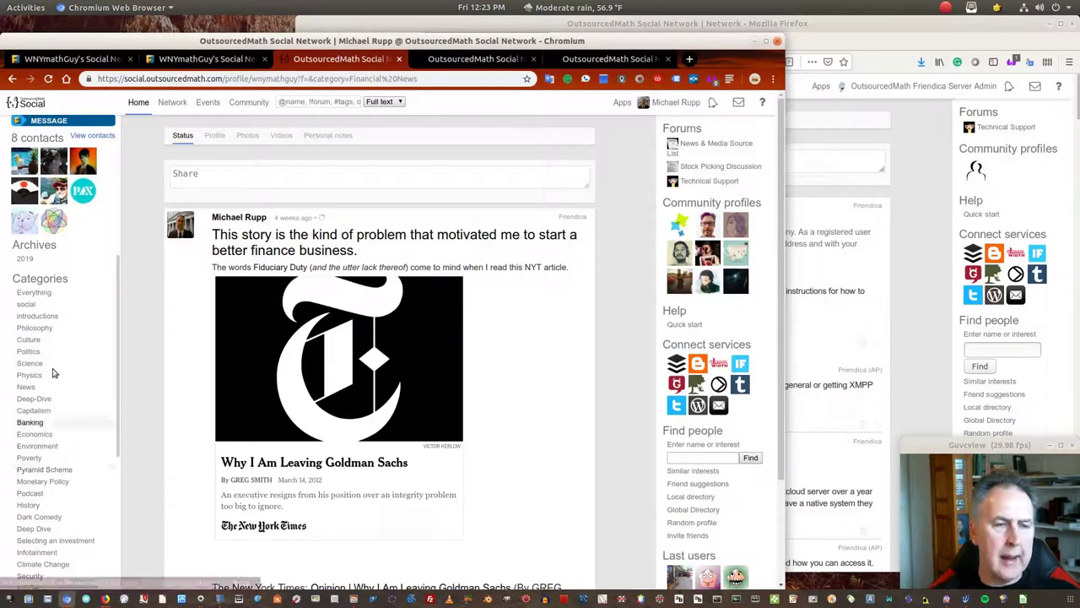
pyautogui.scroll(4, 61, 331)
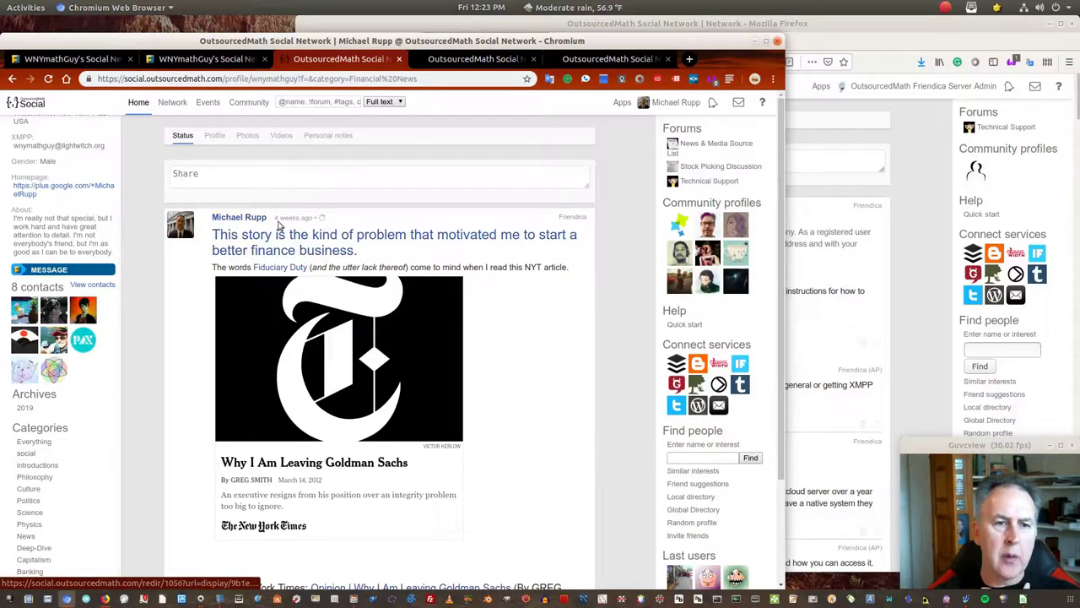
# Look over the filtered post on leaving Goldman Sachs and open it for editing
pyautogui.scroll(-3, 184, 311)
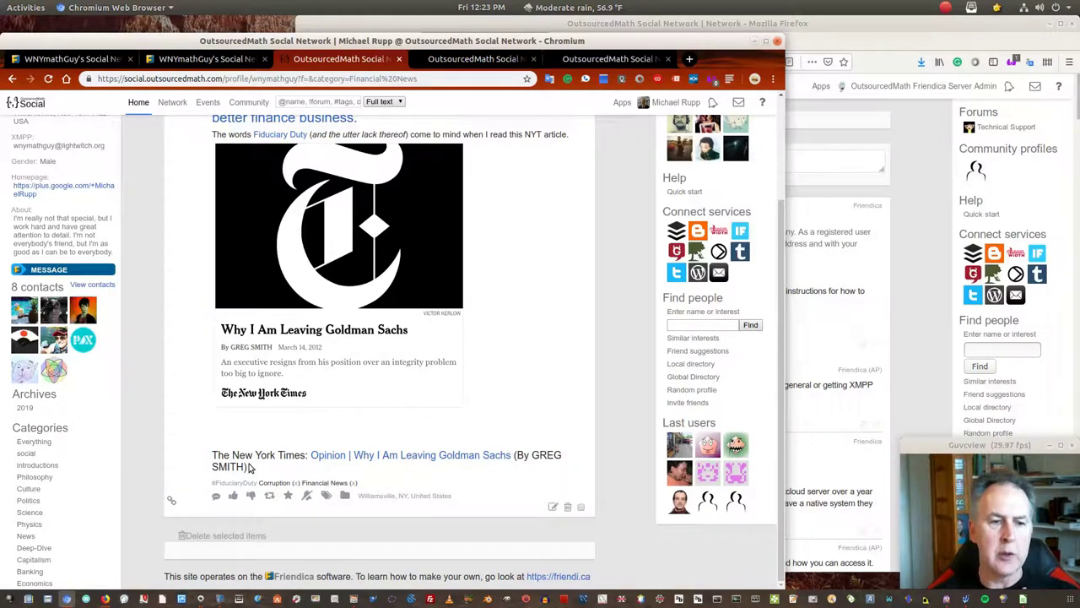
pyautogui.scroll(2, 314, 470)
pyautogui.scroll(-1, 305, 439)
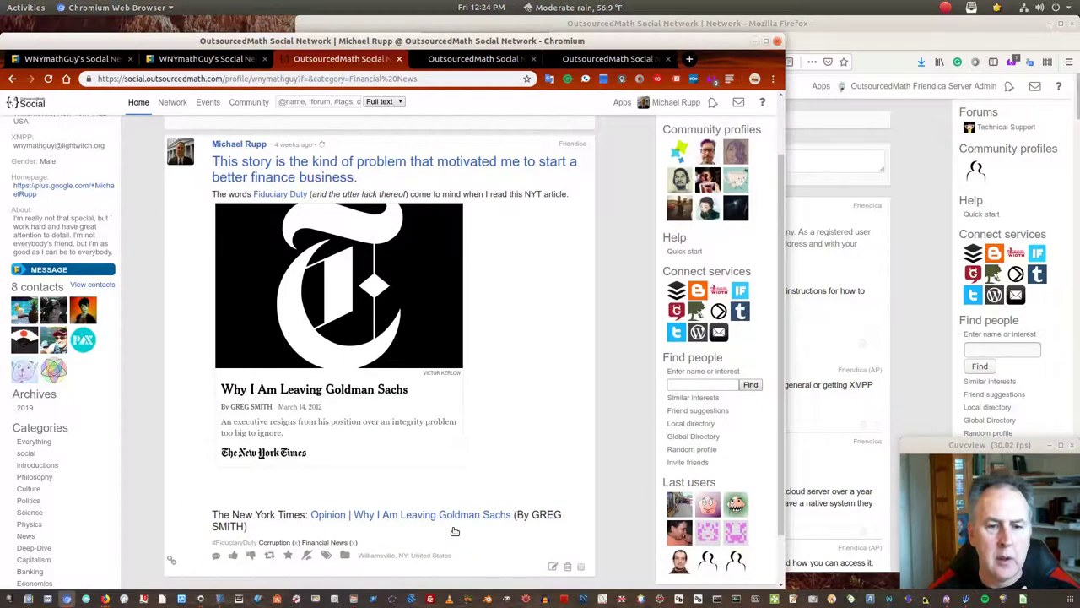
pyautogui.click(554, 567)
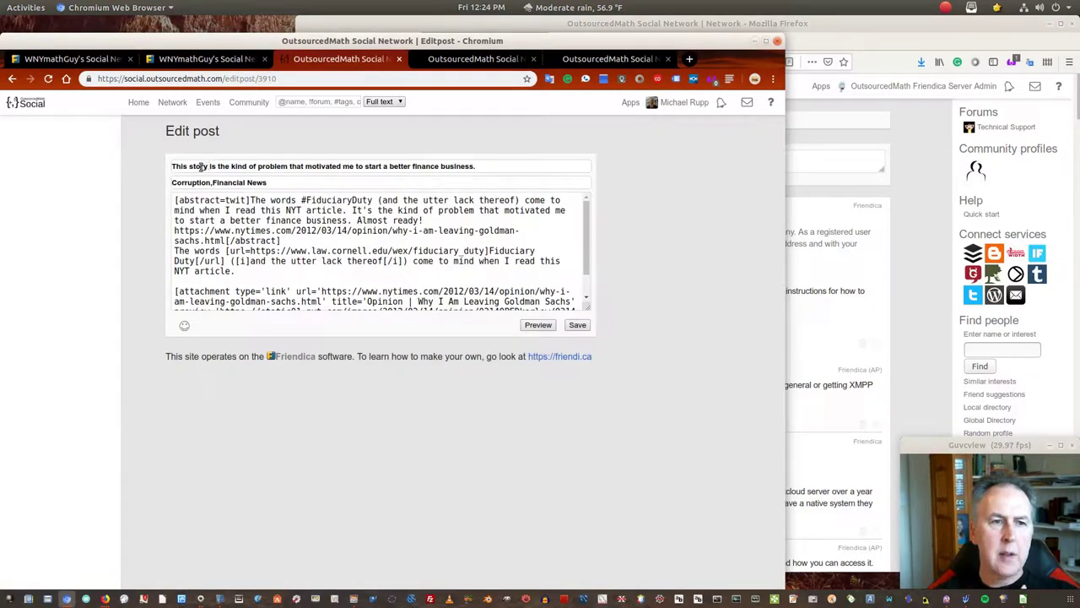
# Examine the post's title, categories and BBCode source, highlighting the text inside the abstract=twit tags
pyautogui.scroll(-1, 482, 245)
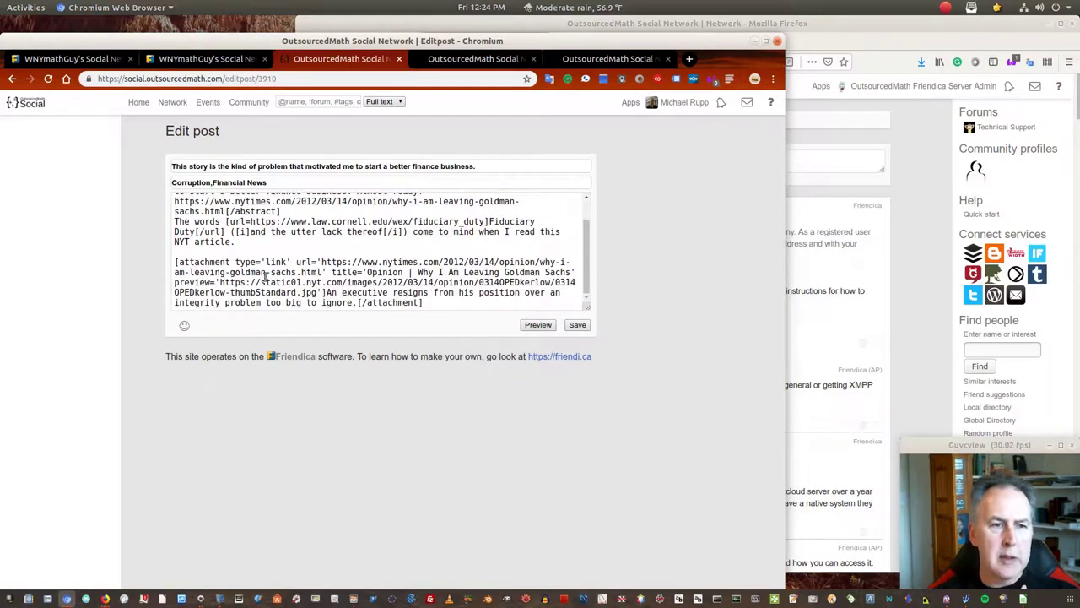
pyautogui.scroll(2, 409, 287)
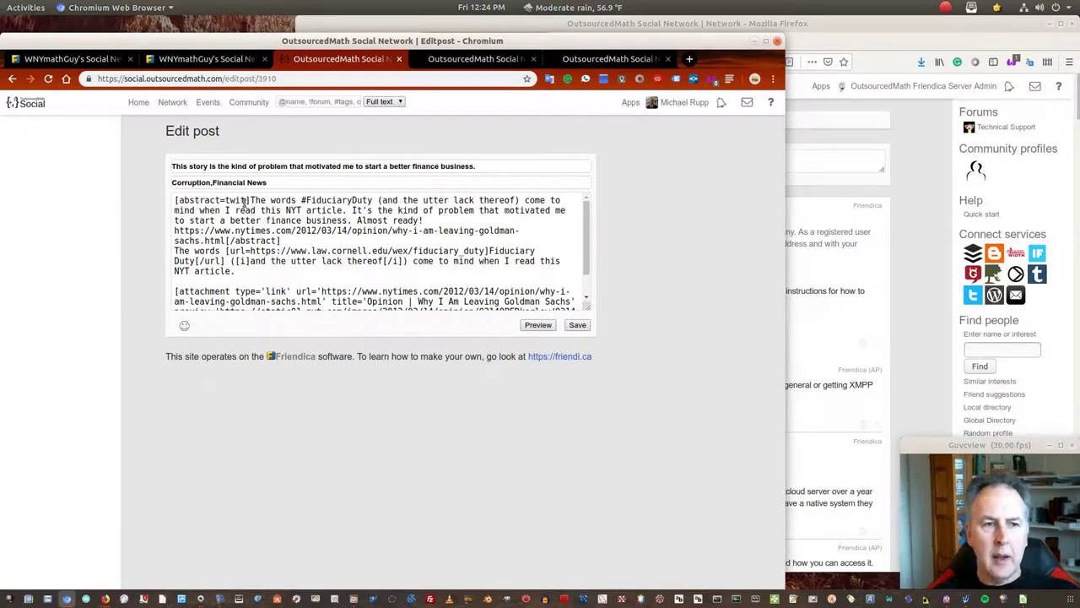
pyautogui.moveTo(250, 202); pyautogui.dragTo(226, 241)
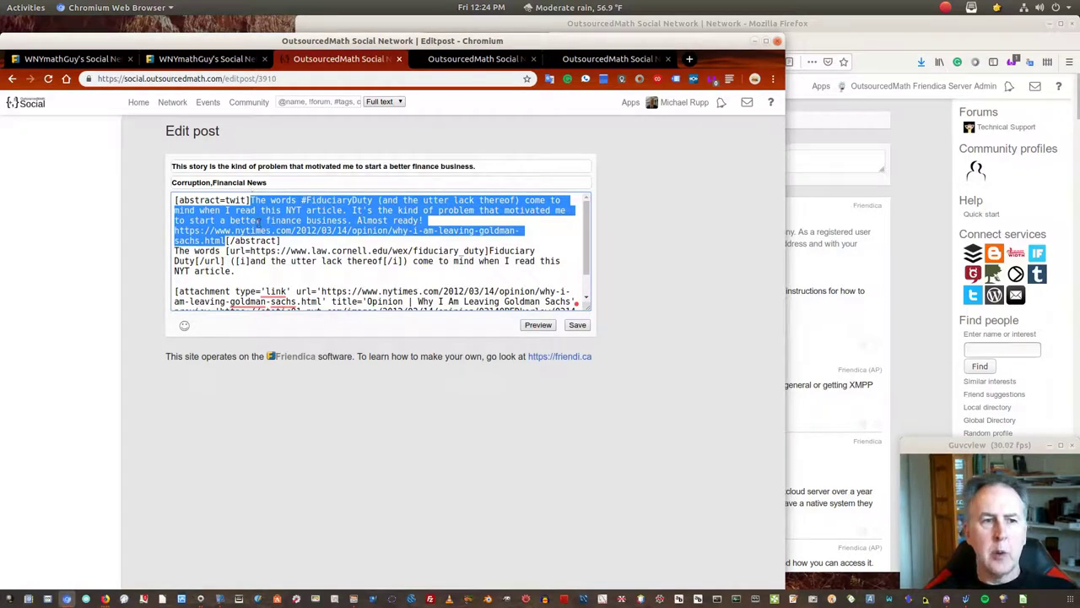
pyautogui.click(309, 252)
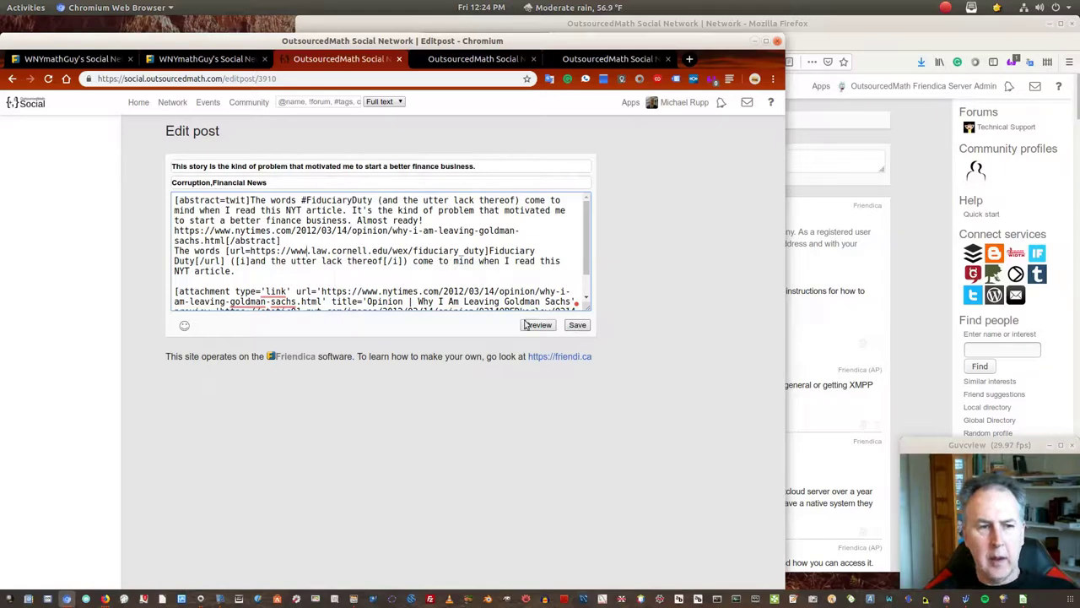
# Leave the post editor for the account's Home page and find the Goldman Sachs story among the posts
pyautogui.click(140, 103)
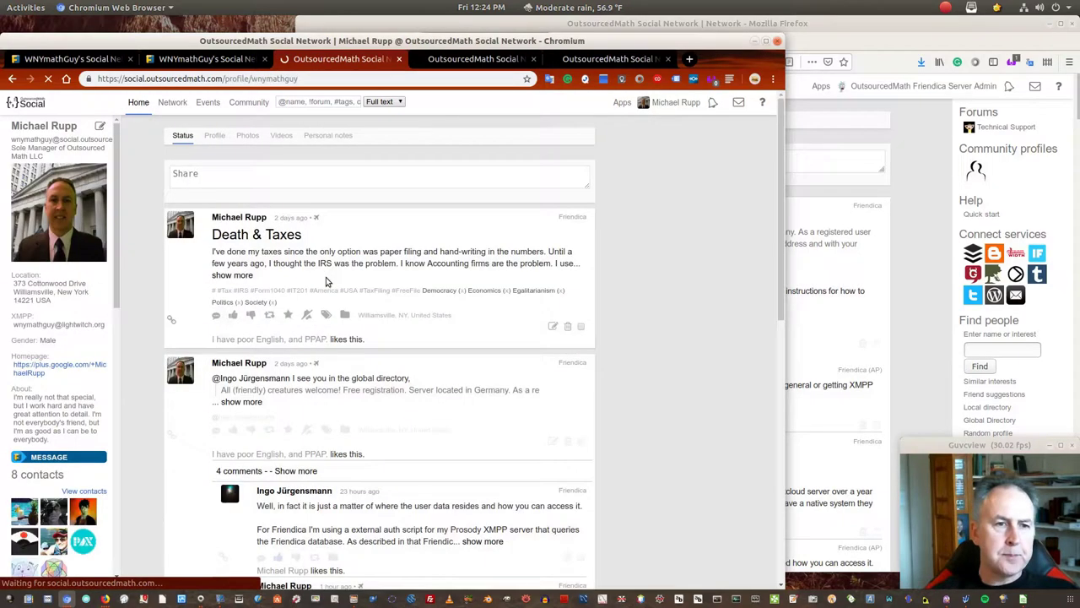
pyautogui.scroll(-5, 158, 282)
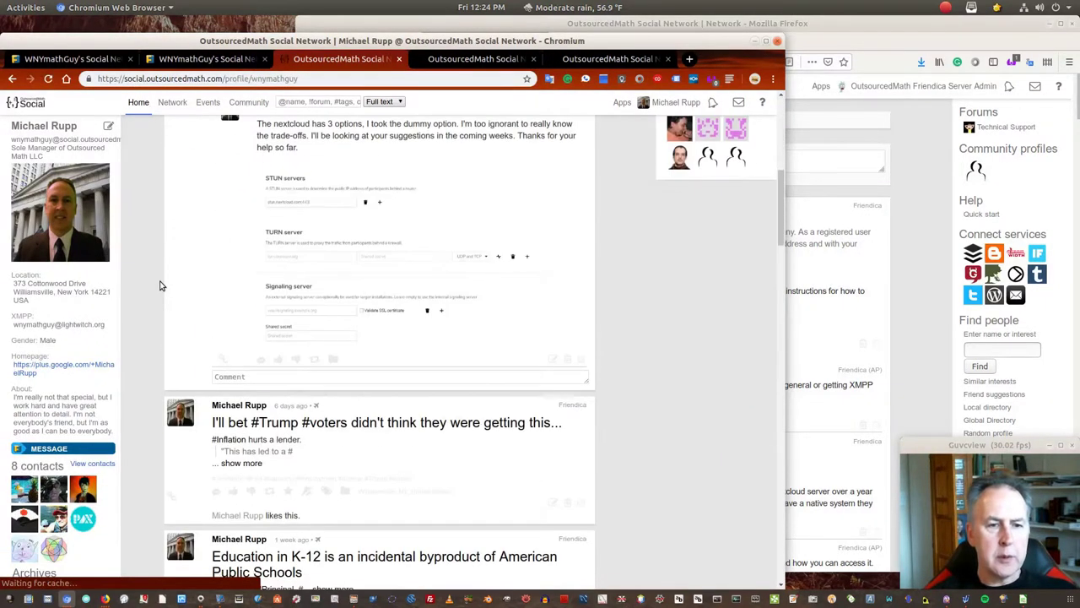
pyautogui.scroll(-5, 161, 285)
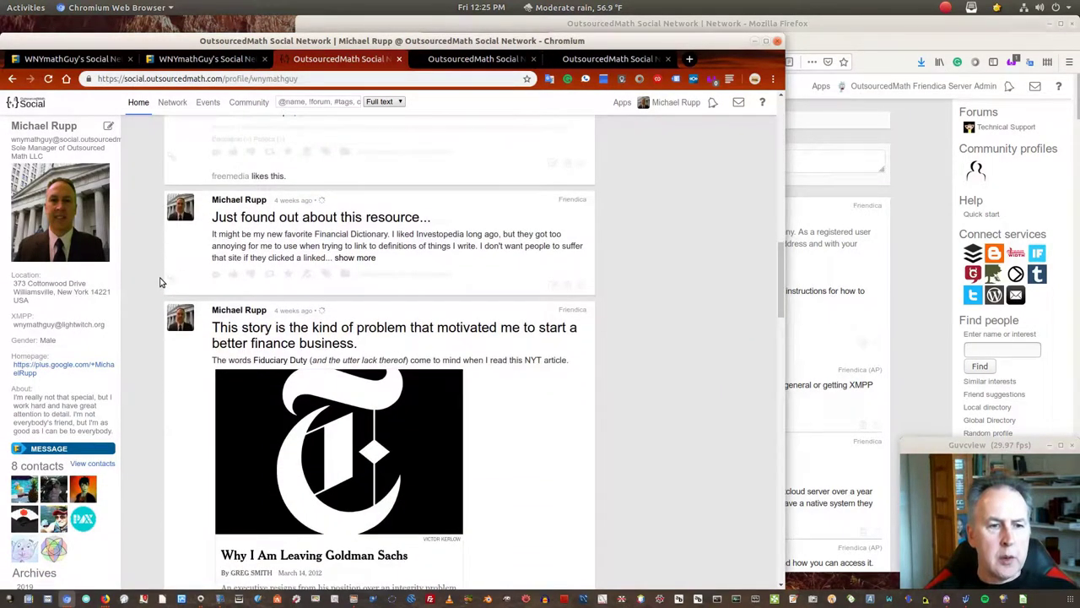
pyautogui.scroll(-1, 162, 285)
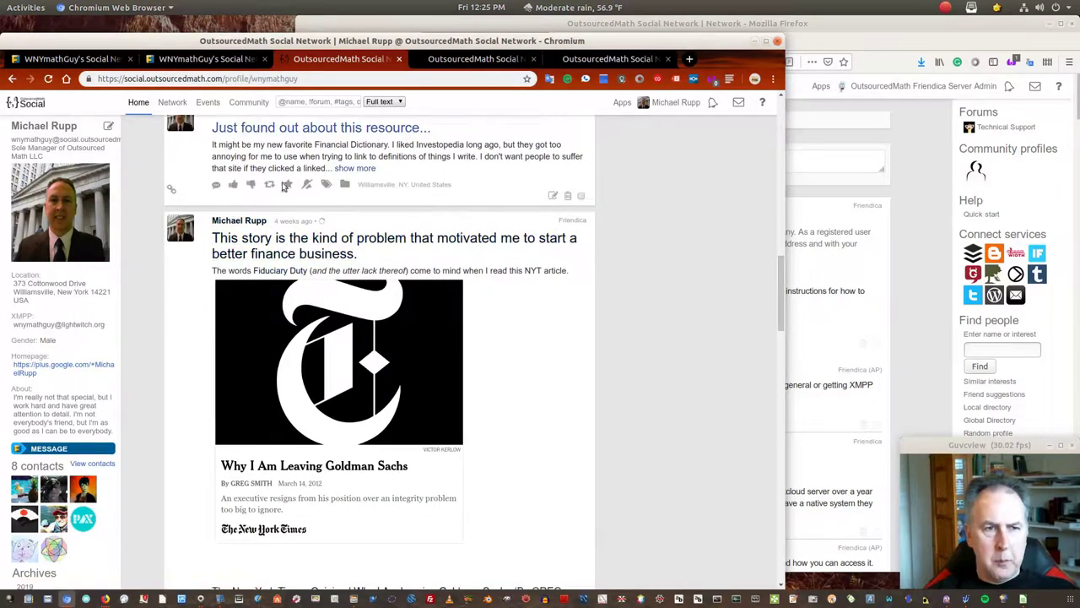
pyautogui.scroll(1, 193, 302)
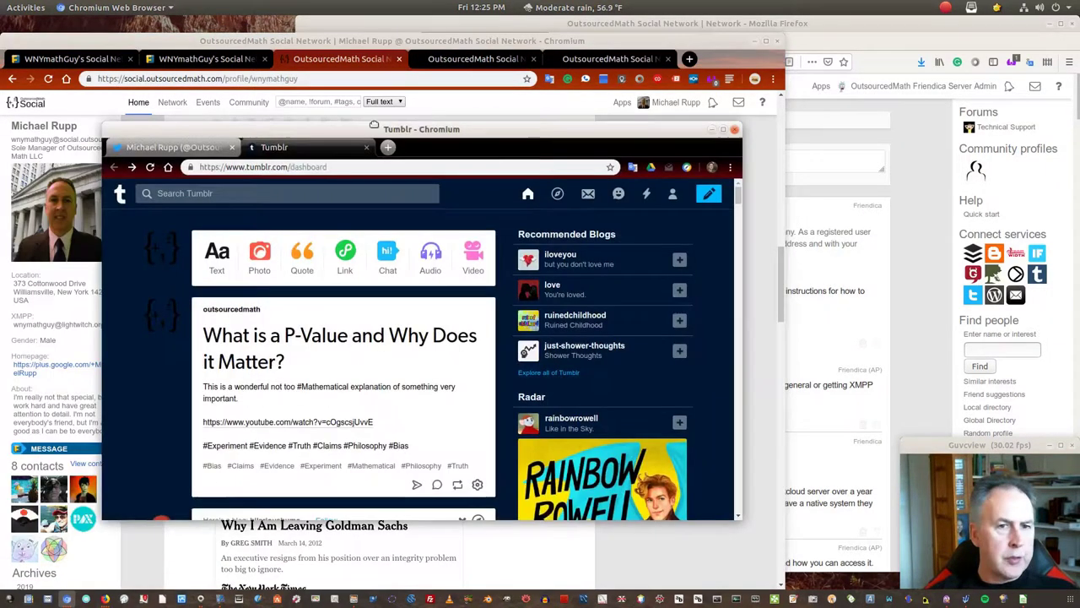
# Switch to the OutsourcedMath Twitter profile, place its window beside the Friendica posts and look over the profile details
pyautogui.moveTo(342, 142); pyautogui.dragTo(701, 41)
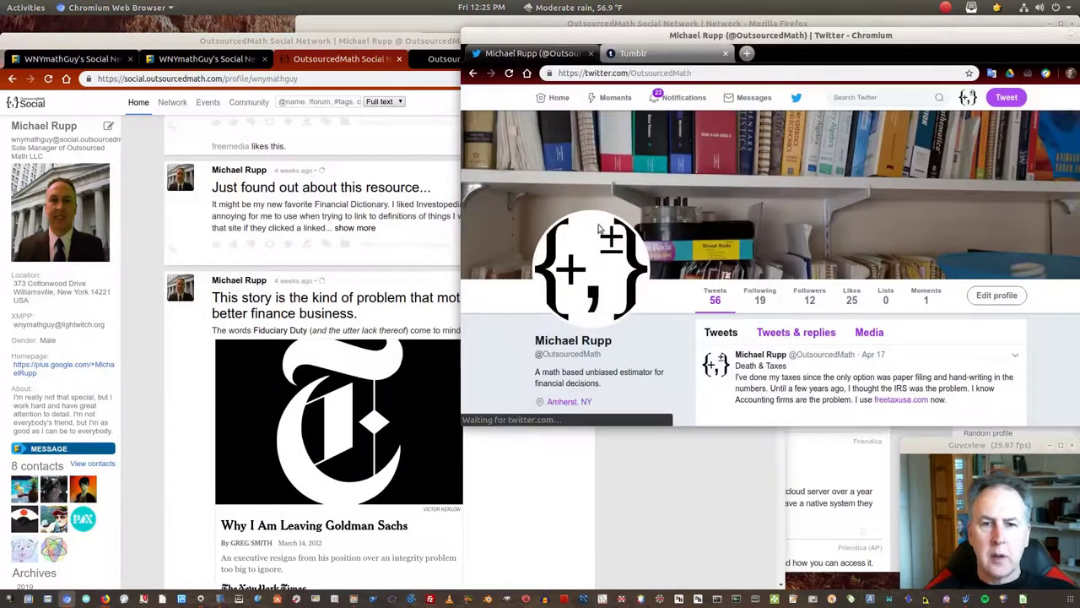
pyautogui.scroll(-3, 645, 280)
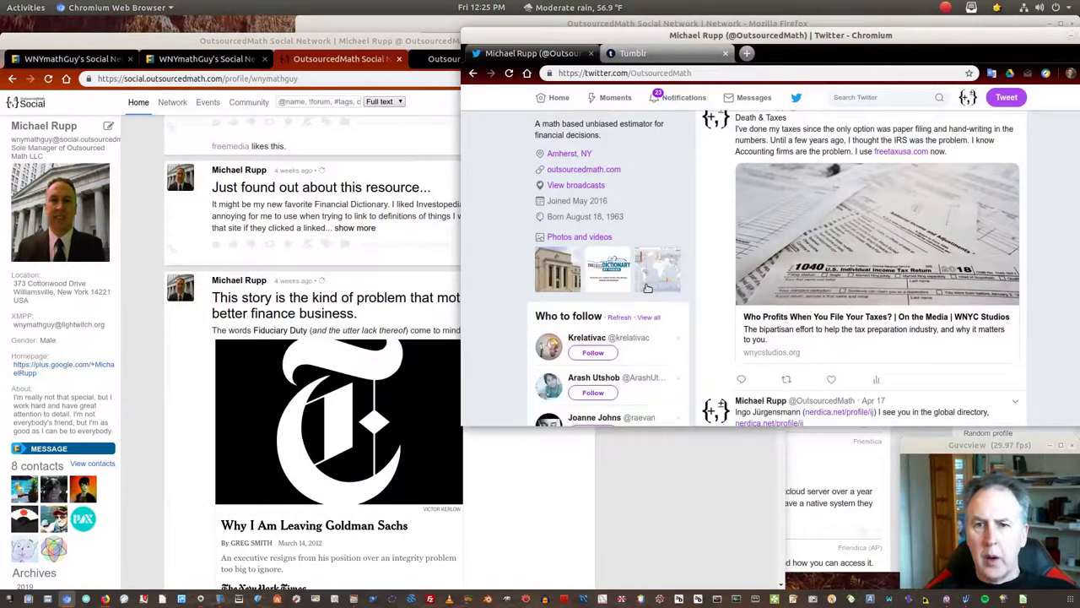
pyautogui.scroll(-1, 648, 288)
pyautogui.scroll(1, 591, 274)
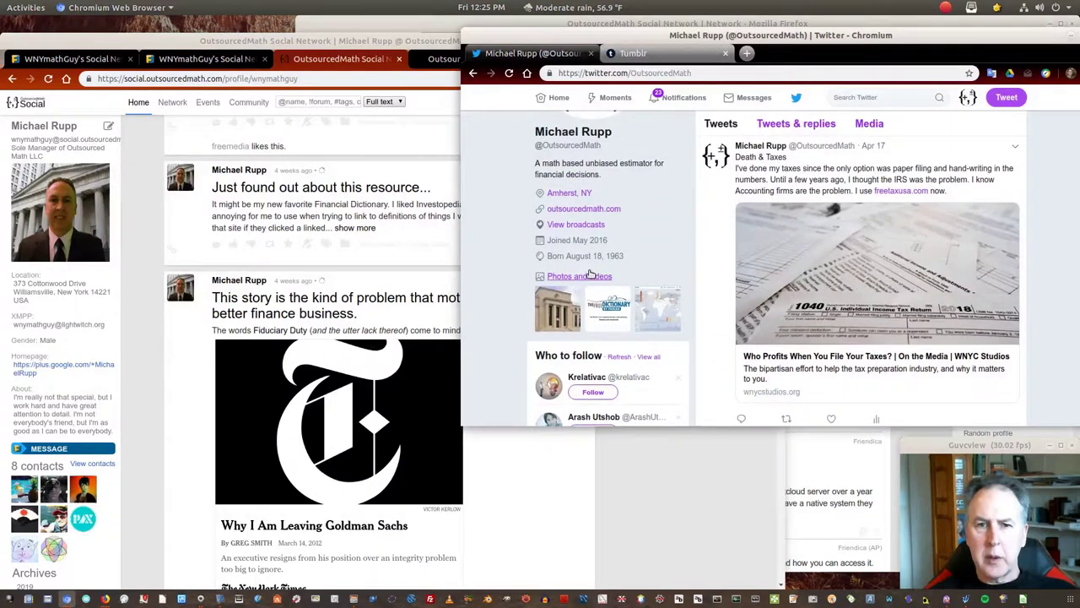
pyautogui.scroll(2, 591, 274)
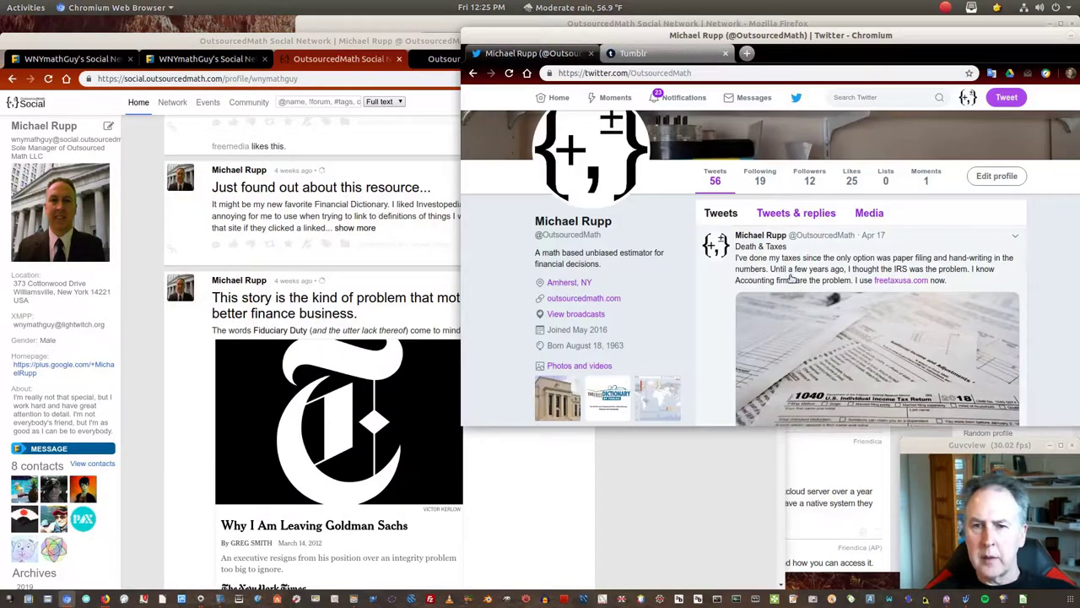
# Review the Twitter profile's recent tweets from Death & Taxes back to the Free Dictionary link, returning to the newest
pyautogui.scroll(-2, 787, 286)
pyautogui.scroll(-2, 787, 285)
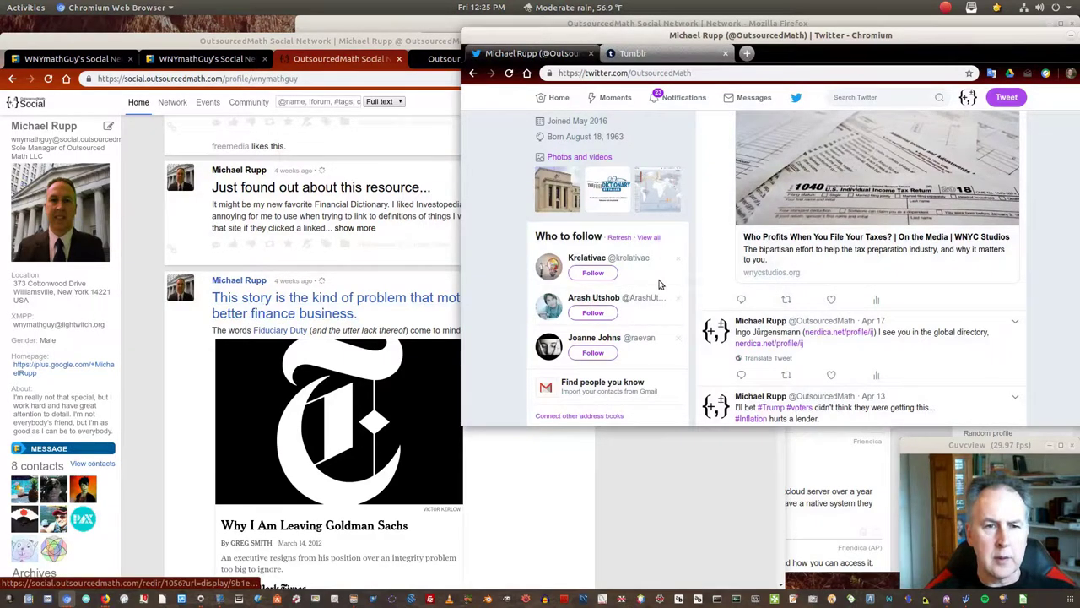
pyautogui.scroll(-2, 661, 284)
pyautogui.scroll(-4, 842, 260)
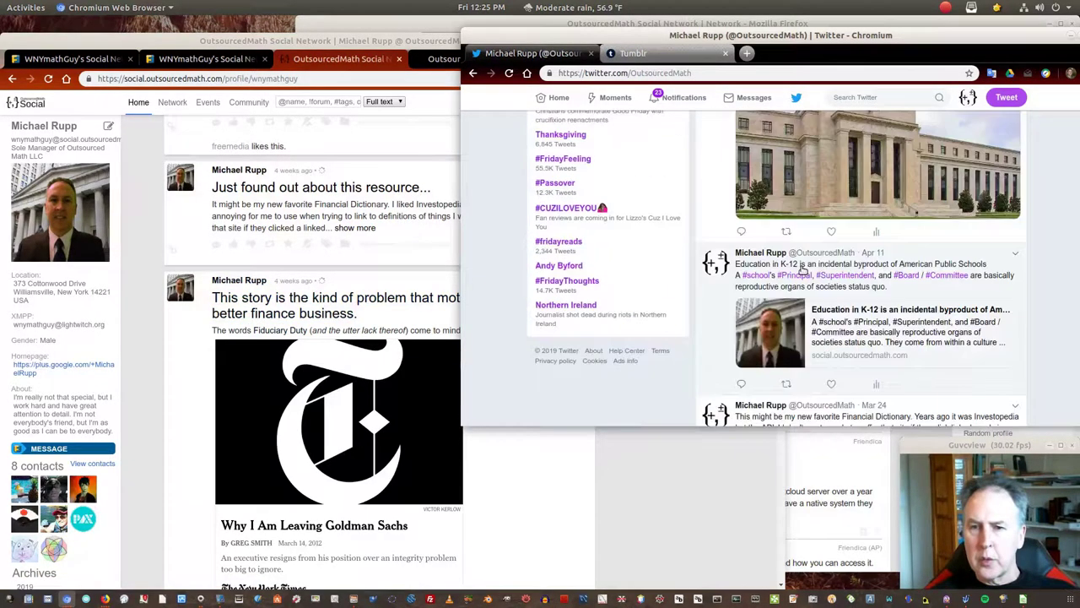
pyautogui.scroll(-3, 801, 269)
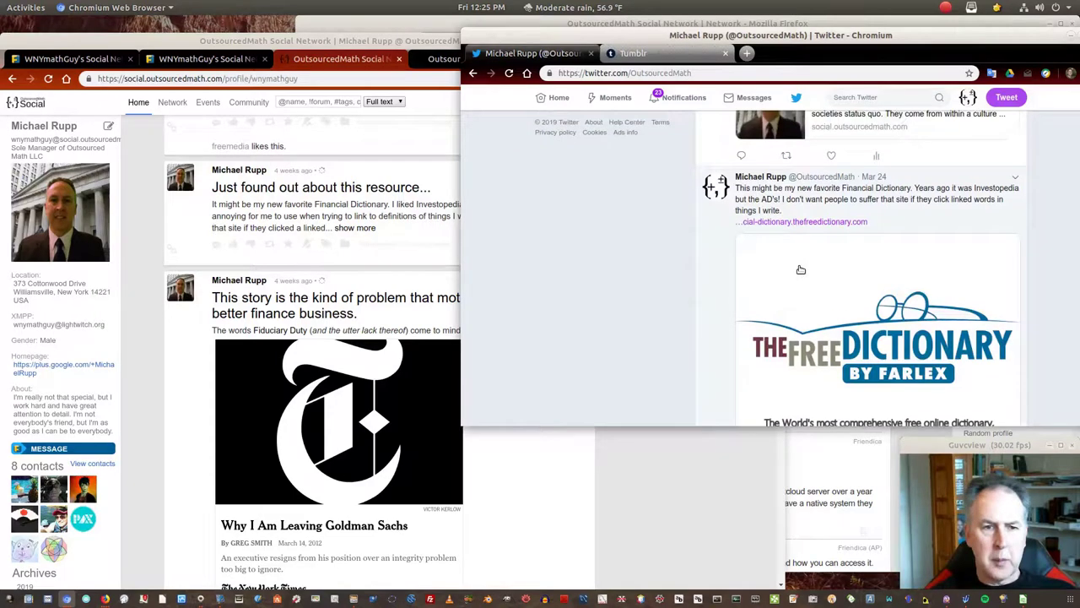
pyautogui.scroll(5, 801, 269)
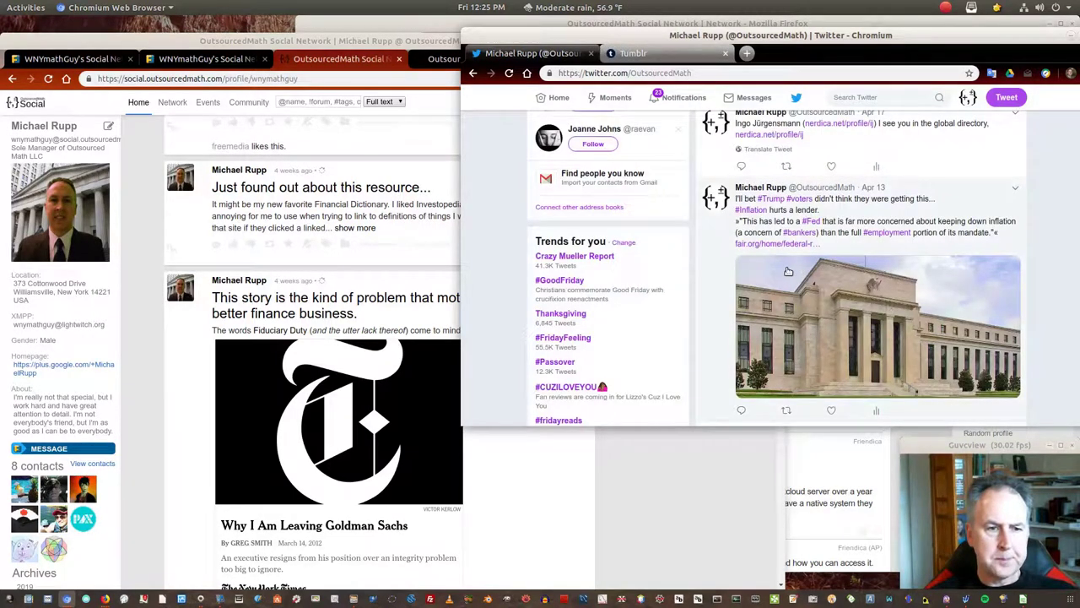
pyautogui.scroll(2, 787, 271)
pyautogui.scroll(4, 788, 270)
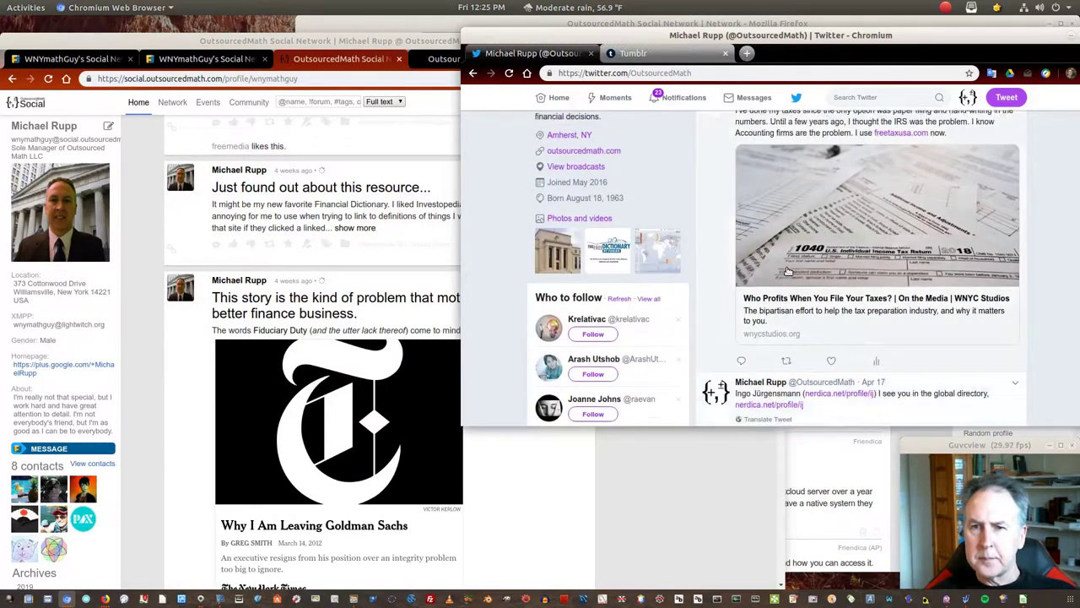
pyautogui.scroll(1, 787, 271)
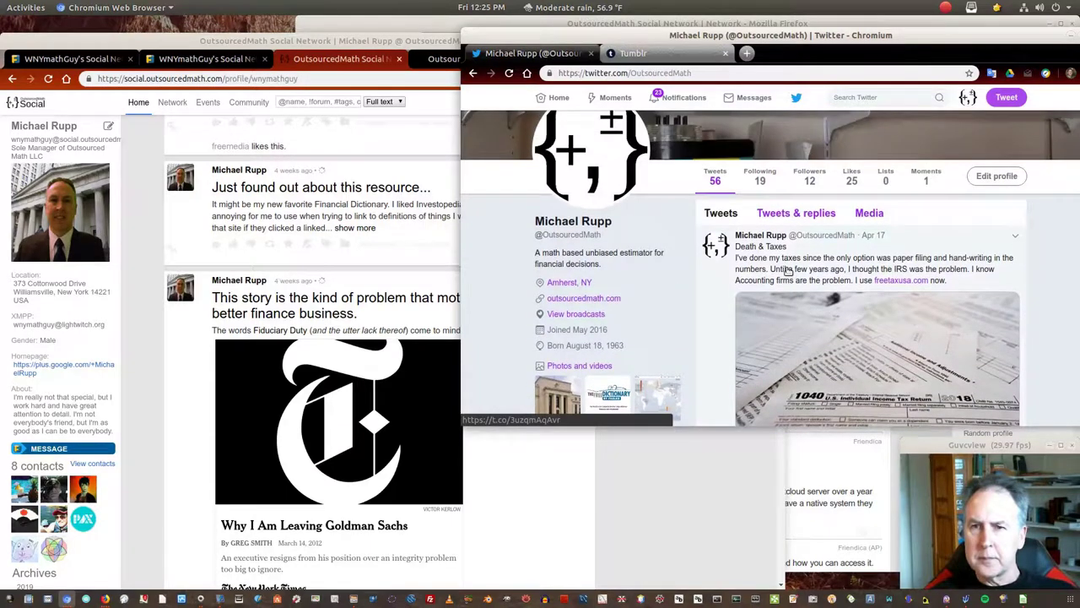
# Read further back through the profile's tweets to the Paul Krugman retweets, and return to the profile header
pyautogui.scroll(-2, 787, 271)
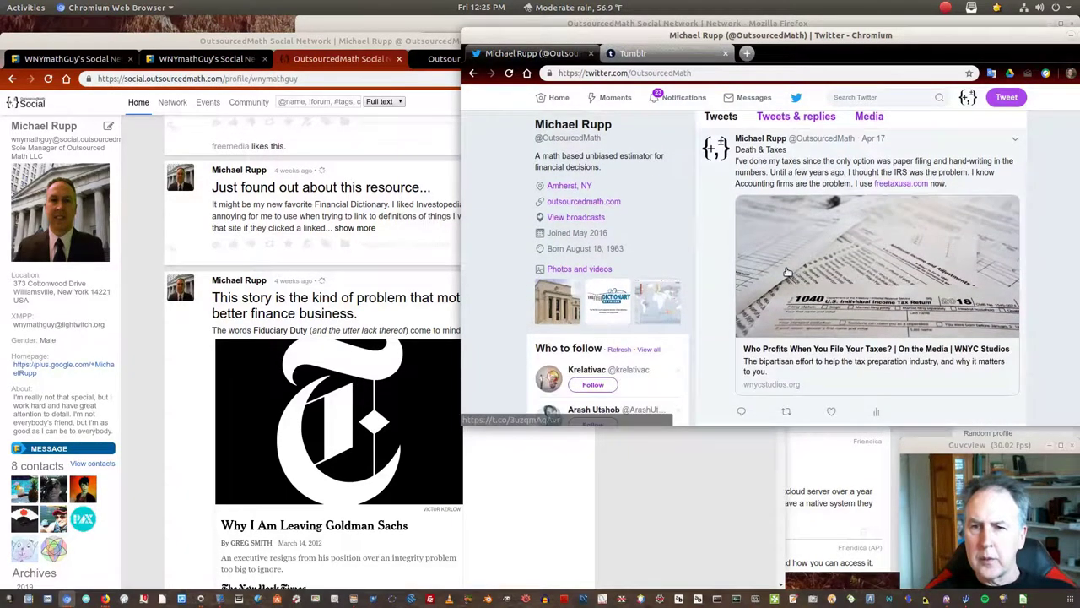
pyautogui.scroll(-5, 788, 272)
pyautogui.scroll(-3, 788, 271)
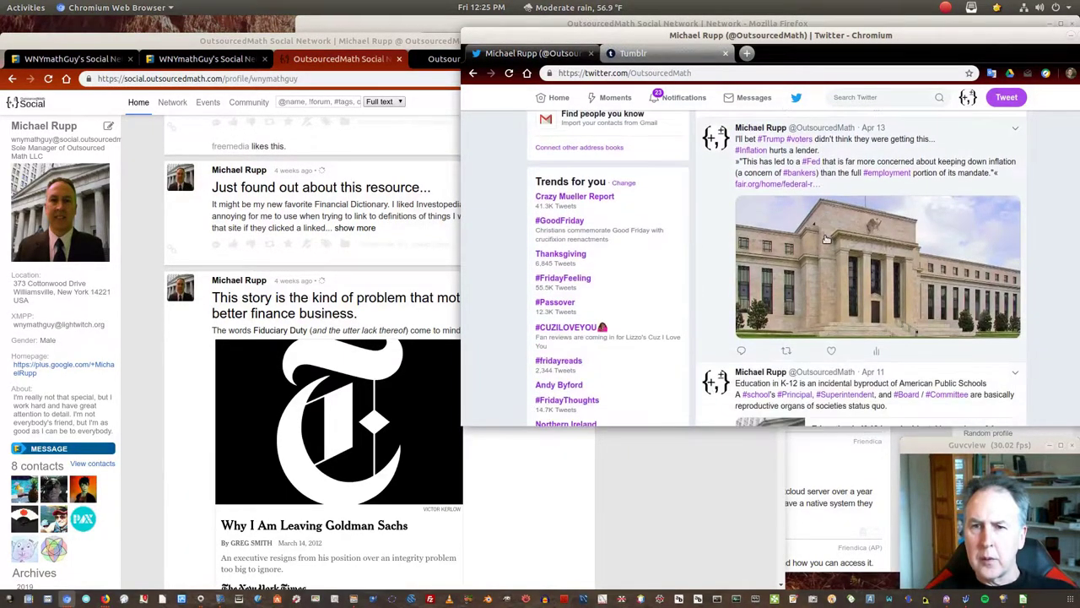
pyautogui.scroll(-6, 824, 239)
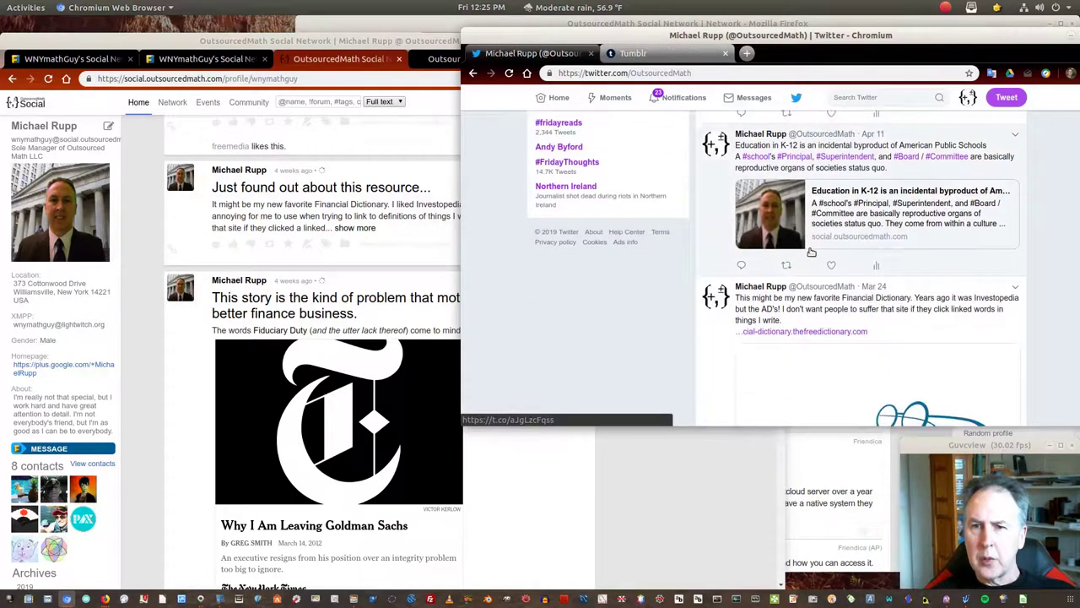
pyautogui.scroll(-7, 811, 253)
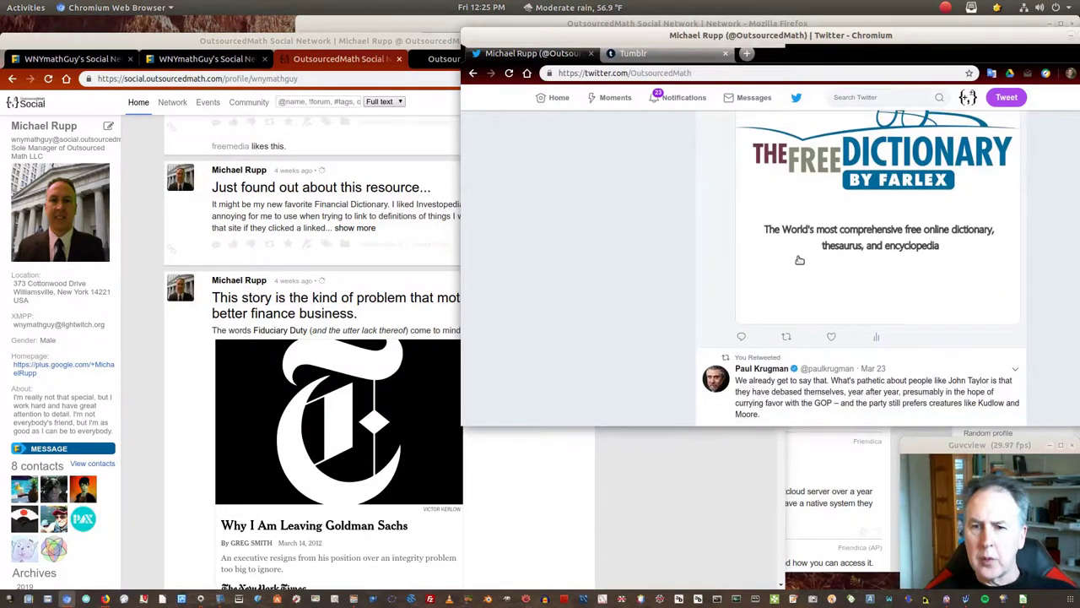
pyautogui.scroll(-10, 799, 260)
pyautogui.scroll(5, 600, 212)
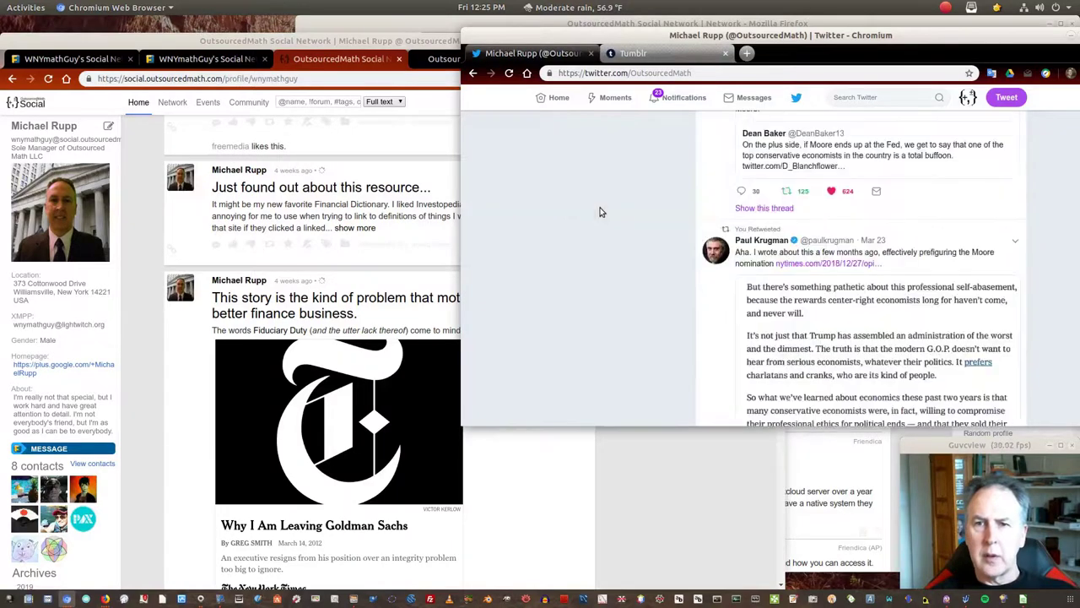
pyautogui.scroll(10, 600, 212)
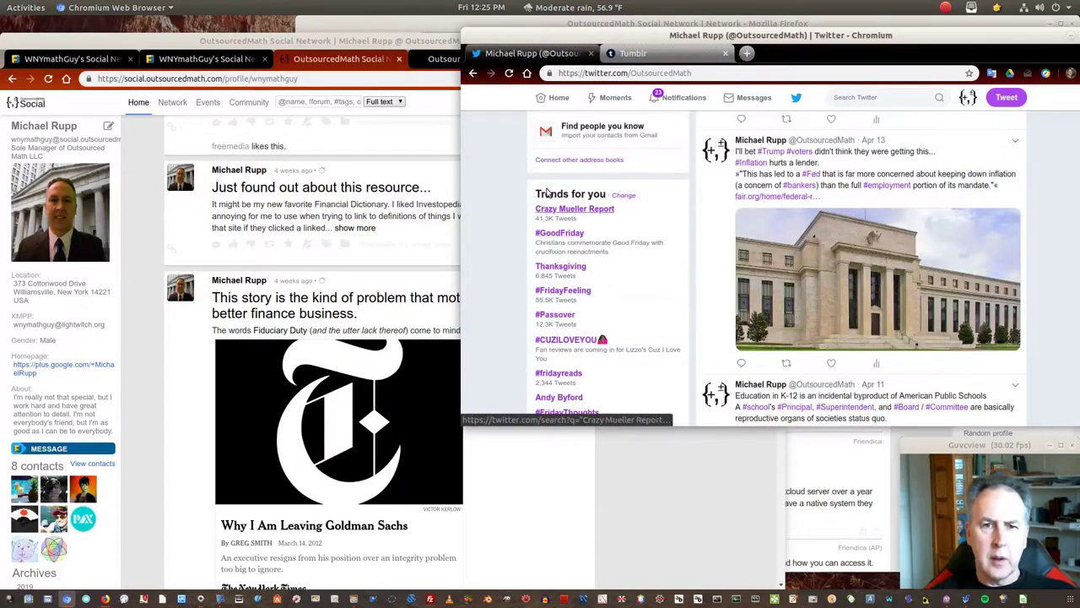
pyautogui.scroll(10, 547, 194)
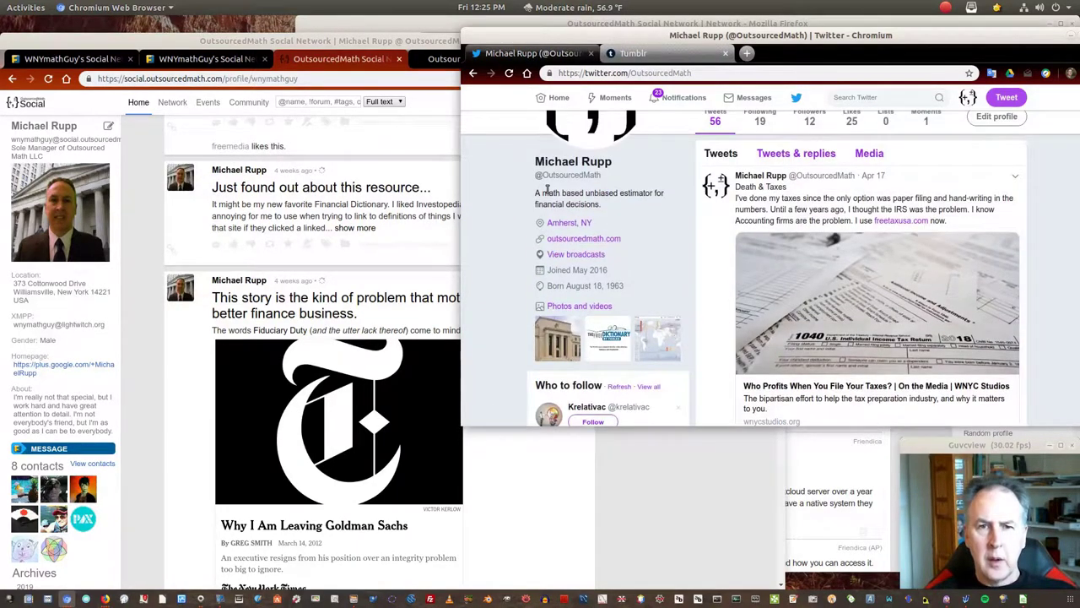
pyautogui.scroll(1, 557, 221)
pyautogui.scroll(2, 556, 221)
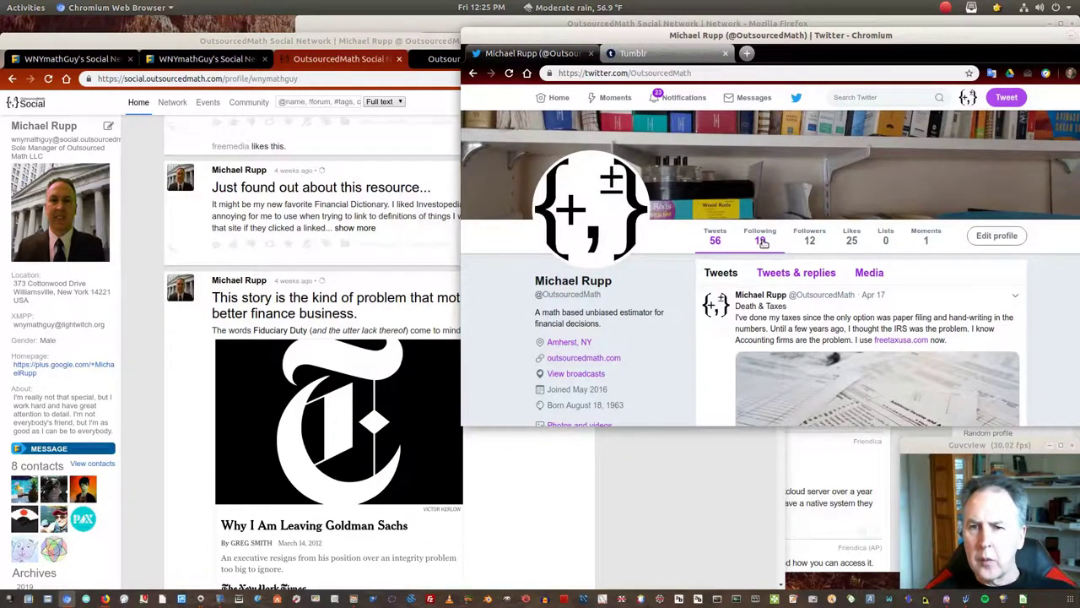
# Find the Mar 23 #FiduciaryDuty tweet and shrink the Twitter window to uncover more of the matching Friendica post
pyautogui.scroll(-10, 688, 243)
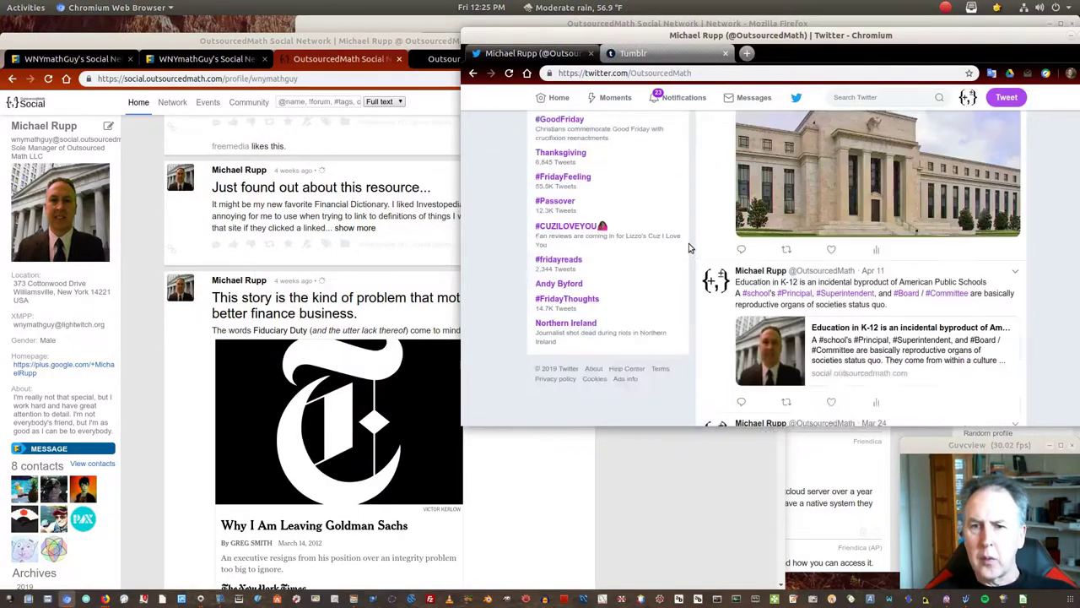
pyautogui.scroll(-5, 688, 243)
pyautogui.scroll(-2, 688, 244)
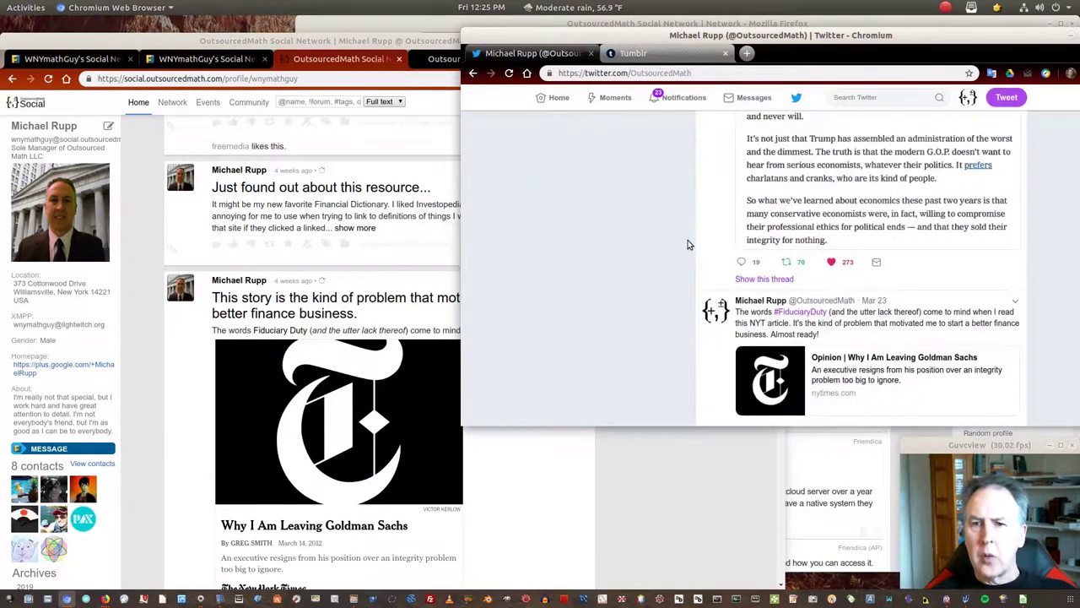
pyautogui.scroll(-2, 688, 244)
pyautogui.scroll(1, 700, 245)
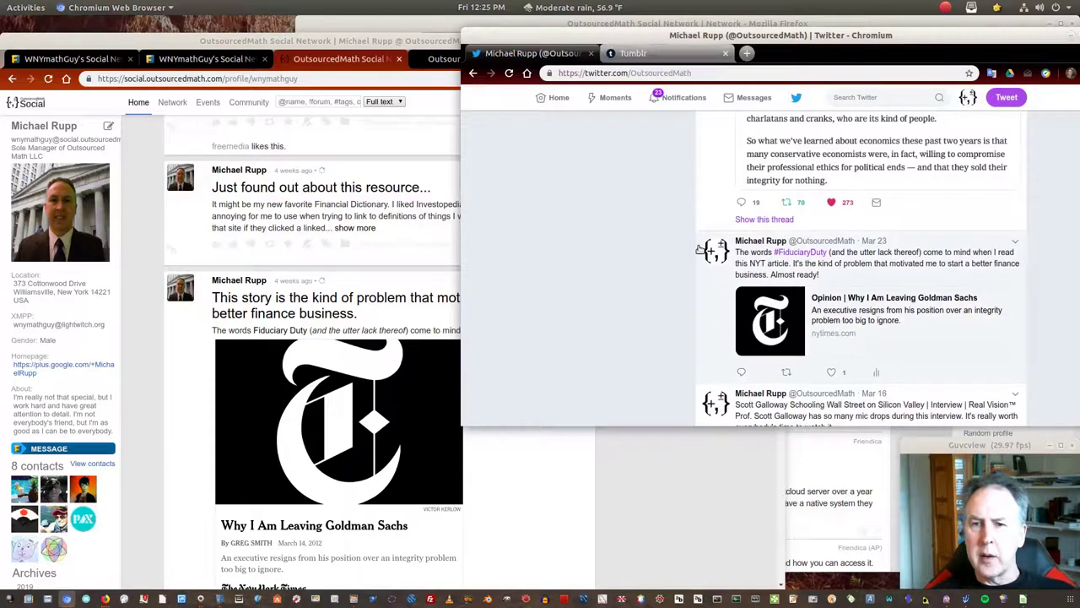
pyautogui.scroll(-1, 699, 247)
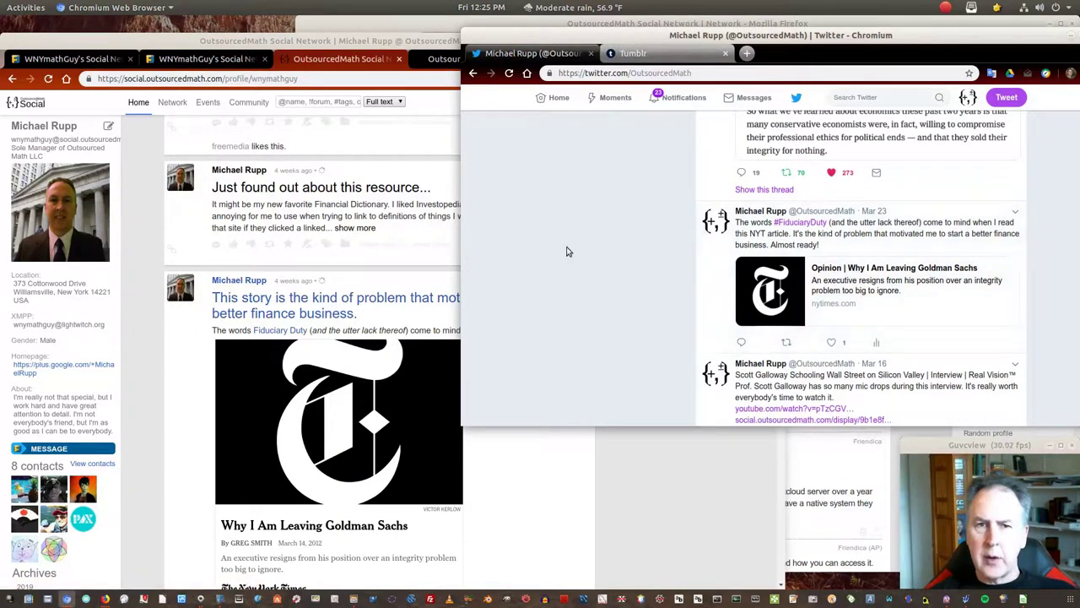
pyautogui.moveTo(495, 194); pyautogui.dragTo(591, 201)
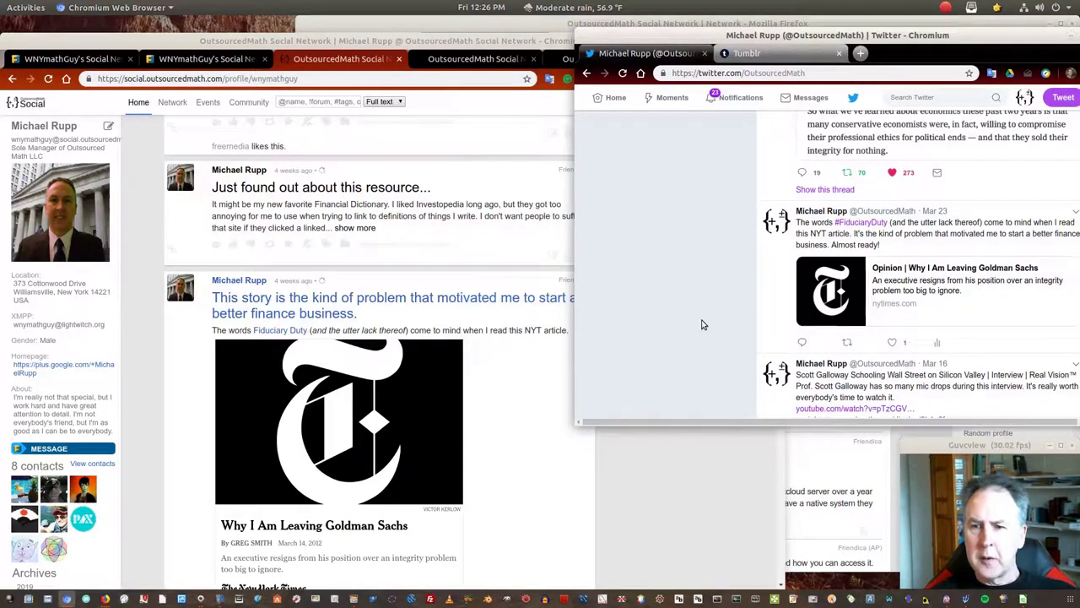
# Shift the Twitter page sideways to reveal more tweet text, and find the "Just found out about this resource..." post on the Friendica profile
pyautogui.moveTo(841, 422); pyautogui.dragTo(849, 435)
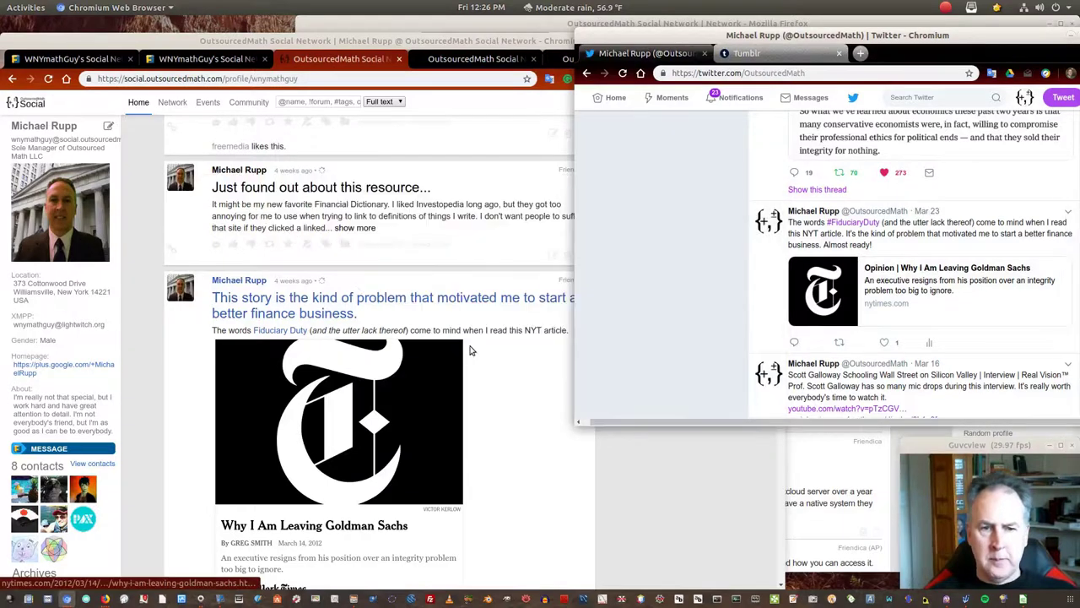
pyautogui.click(408, 206)
pyautogui.scroll(3, 459, 273)
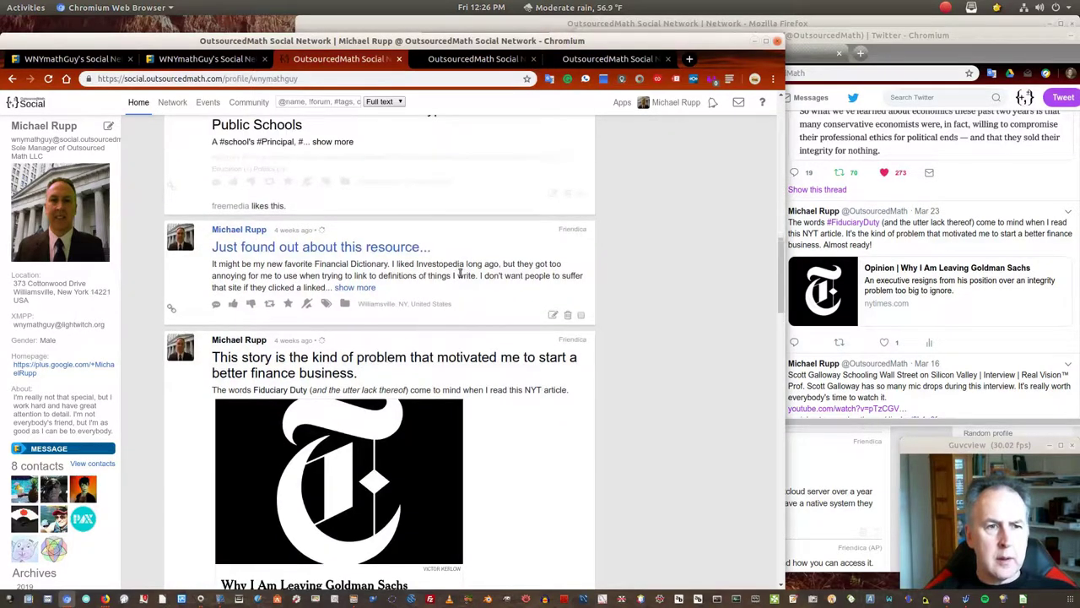
pyautogui.scroll(1, 862, 287)
pyautogui.scroll(2, 878, 290)
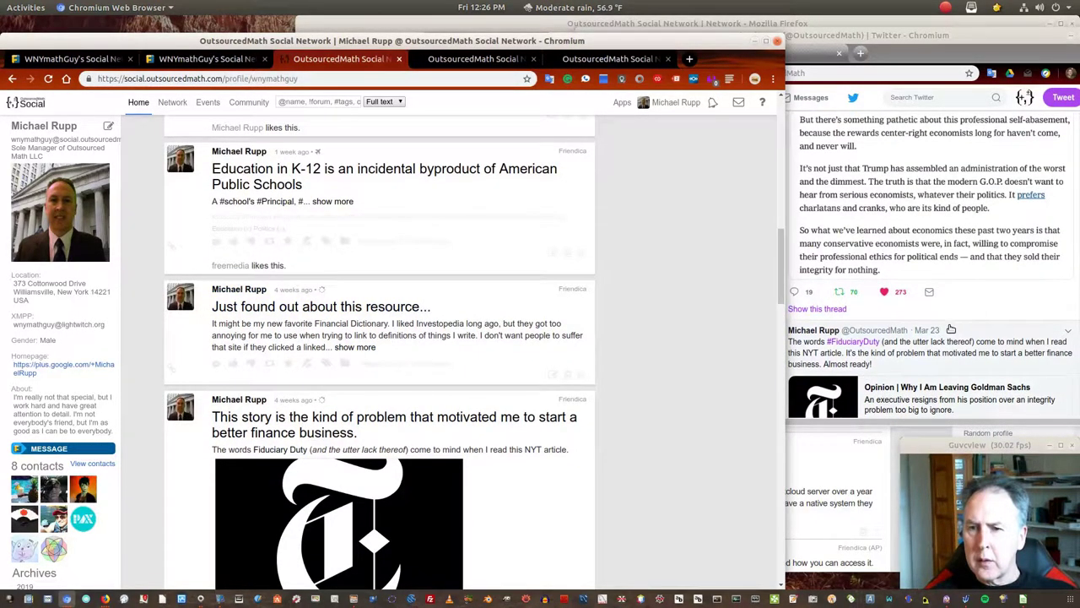
# Find the matching Mar 24 Financial Dictionary tweet on the OutsourcedMath Twitter profile
pyautogui.click(873, 429)
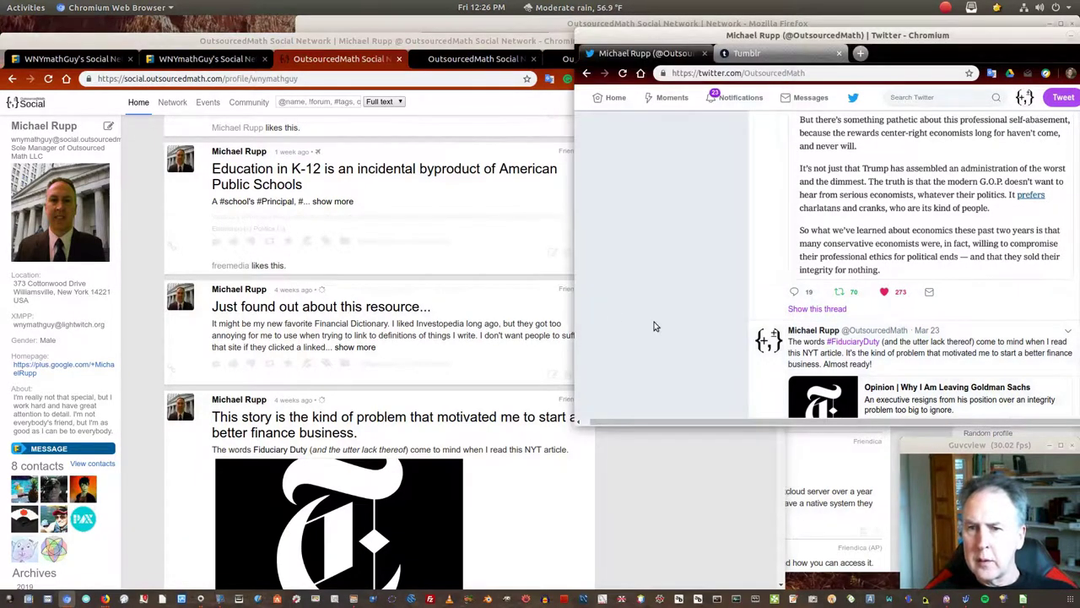
pyautogui.scroll(4, 663, 326)
pyautogui.scroll(6, 678, 375)
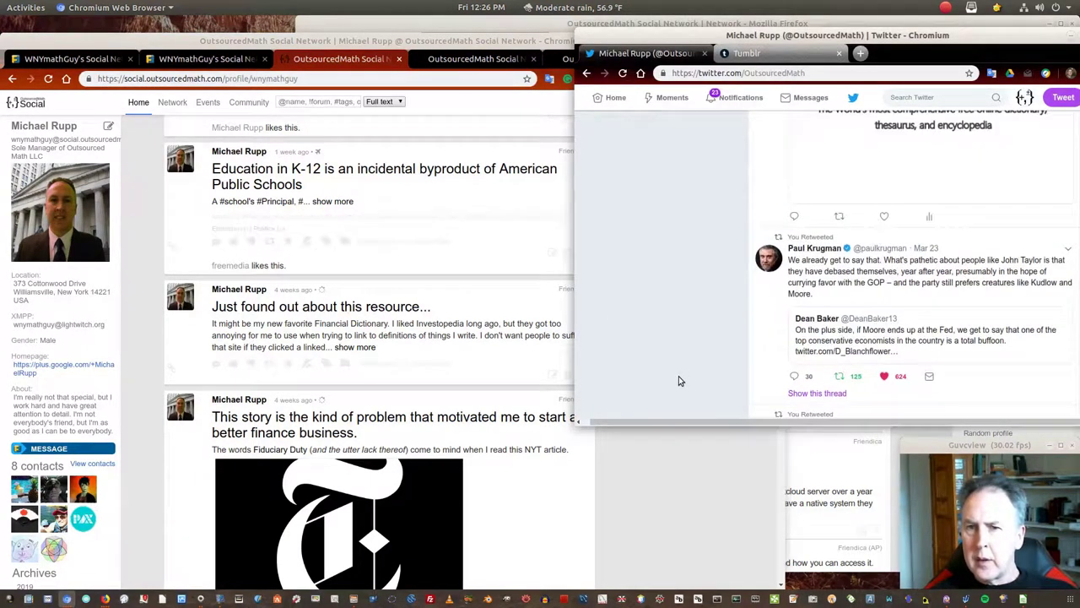
pyautogui.scroll(3, 678, 375)
pyautogui.scroll(2, 679, 381)
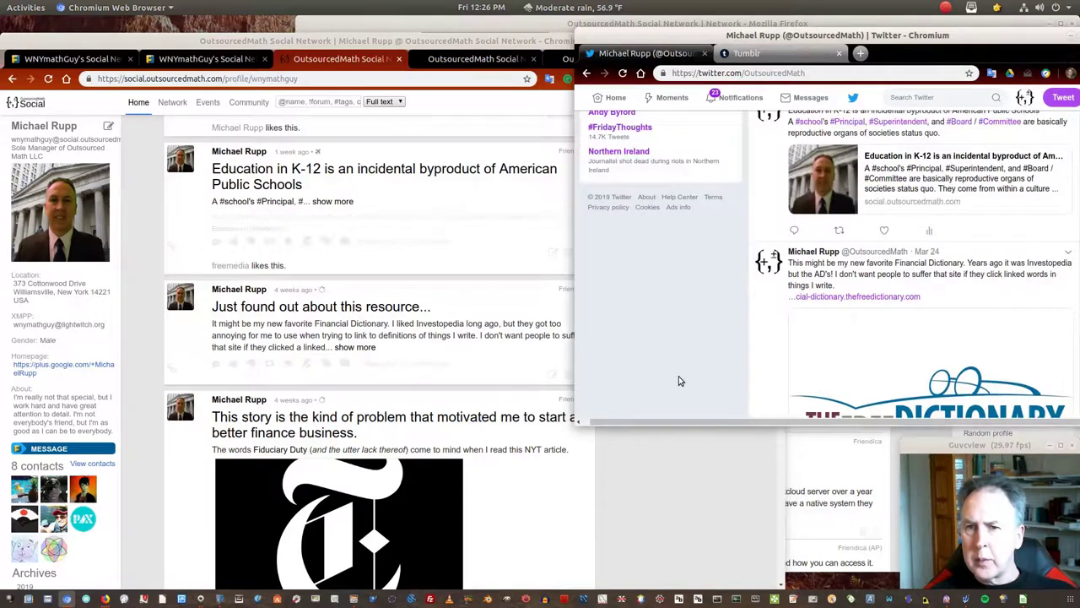
pyautogui.scroll(-3, 679, 381)
pyautogui.scroll(-1, 679, 384)
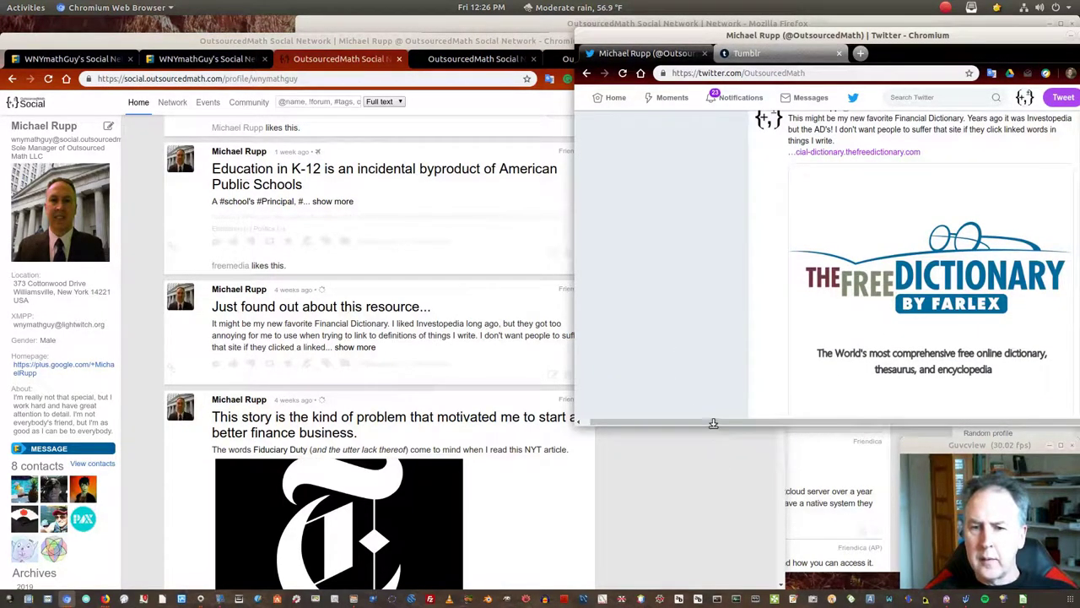
# Enlarge the Twitter window in height and width so the whole Free Dictionary tweet fits beside the Friendica post
pyautogui.moveTo(714, 423); pyautogui.dragTo(721, 482)
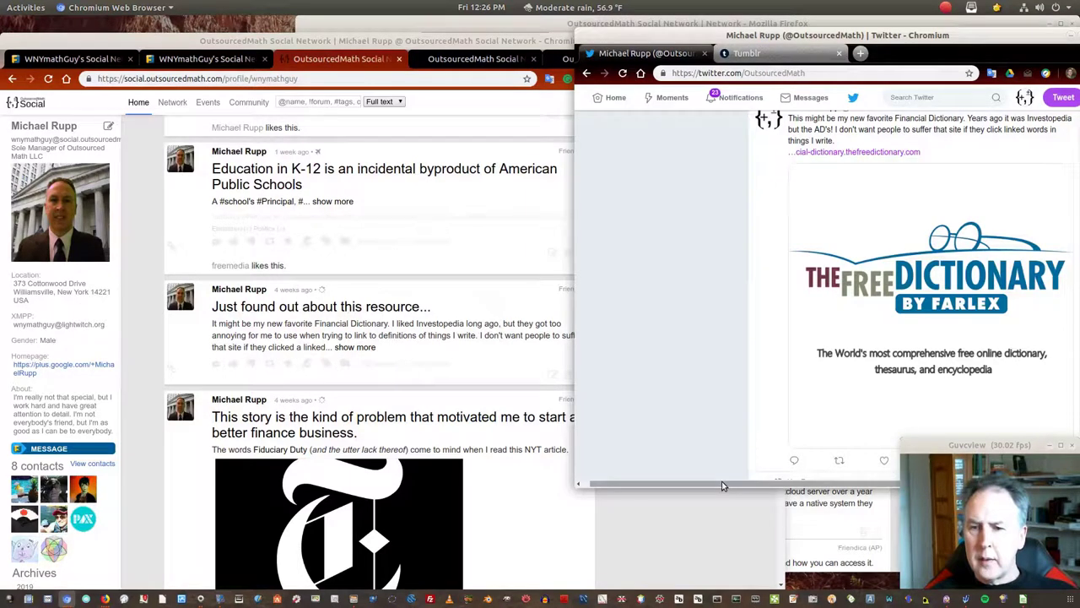
pyautogui.scroll(3, 687, 385)
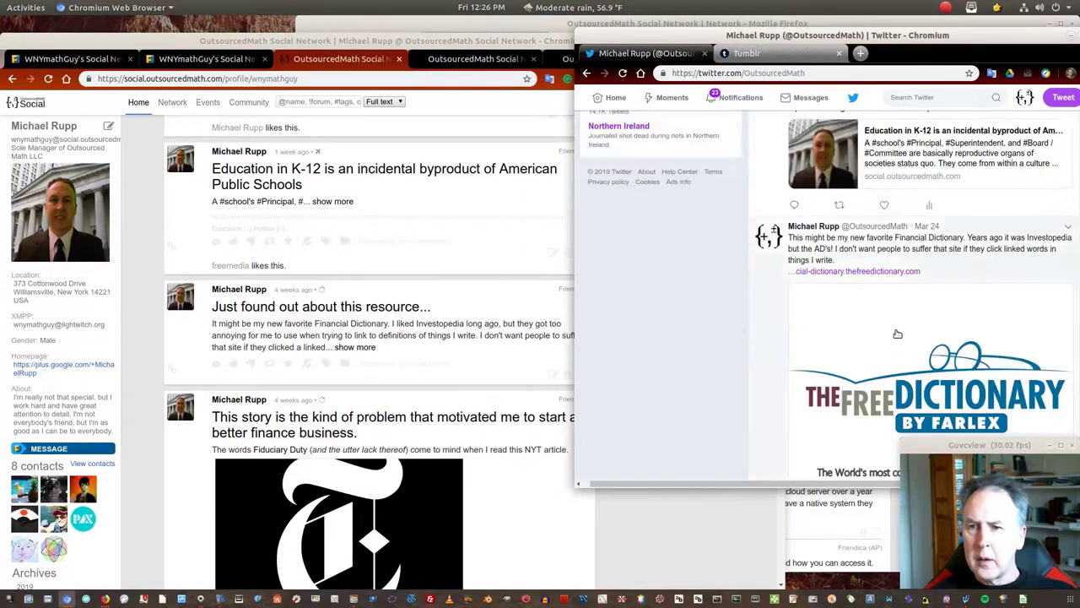
pyautogui.moveTo(577, 314); pyautogui.dragTo(542, 317)
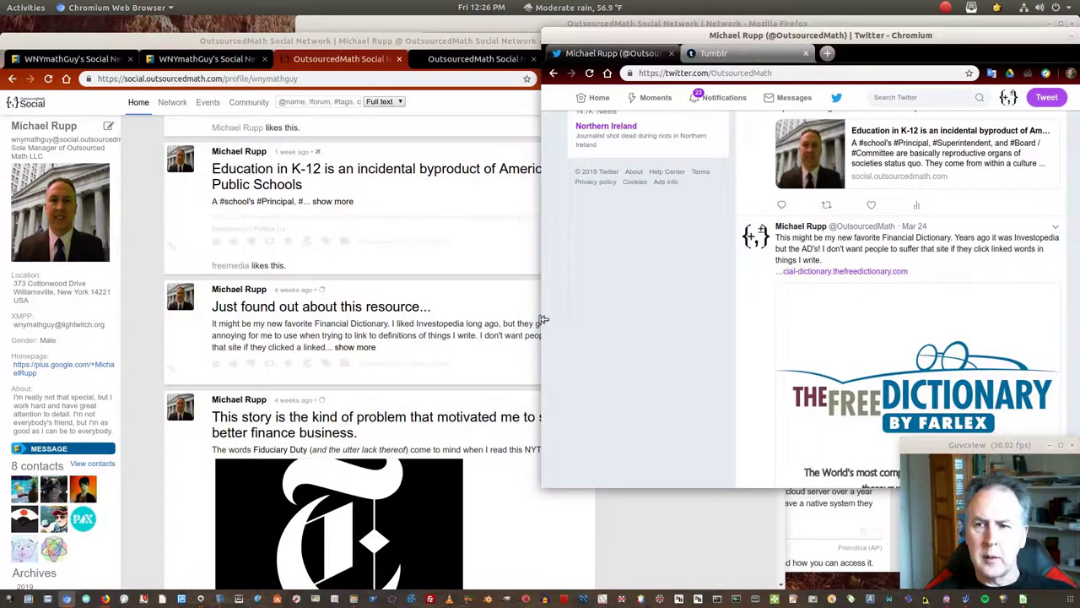
pyautogui.scroll(-2, 769, 321)
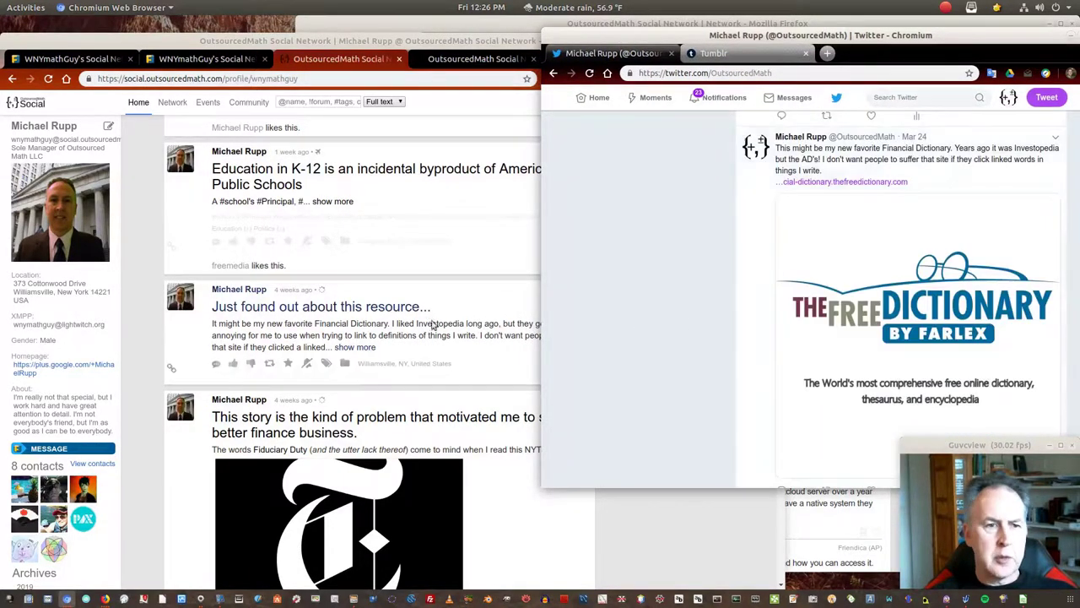
# Expand the Friendica "Just found out about this resource..." post, compare it with the opened Mar 24 tweet, and return to the Twitter profile
pyautogui.click(356, 347)
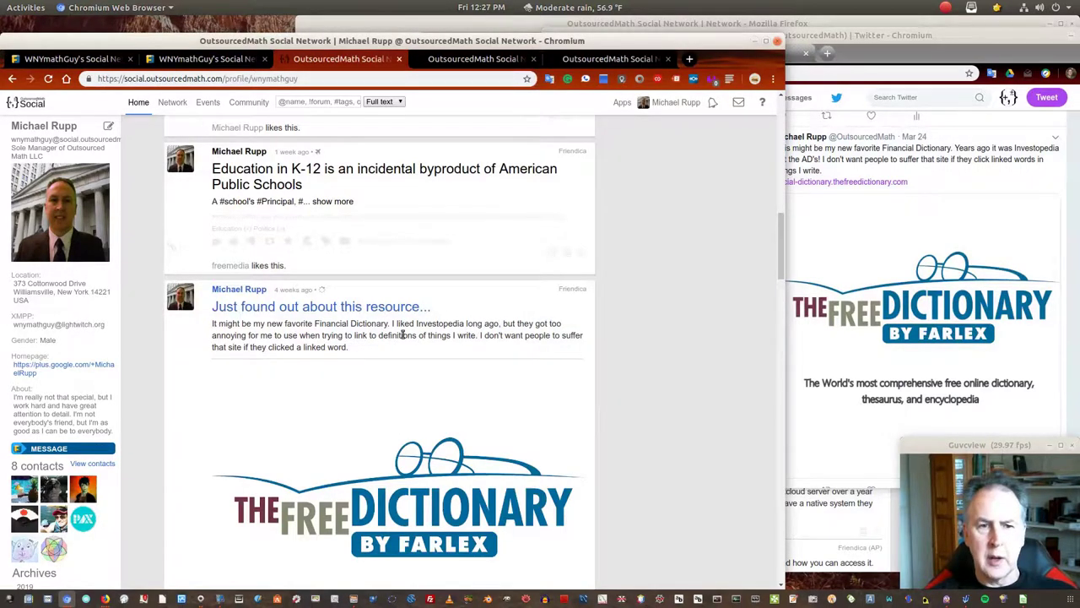
pyautogui.scroll(-4, 404, 335)
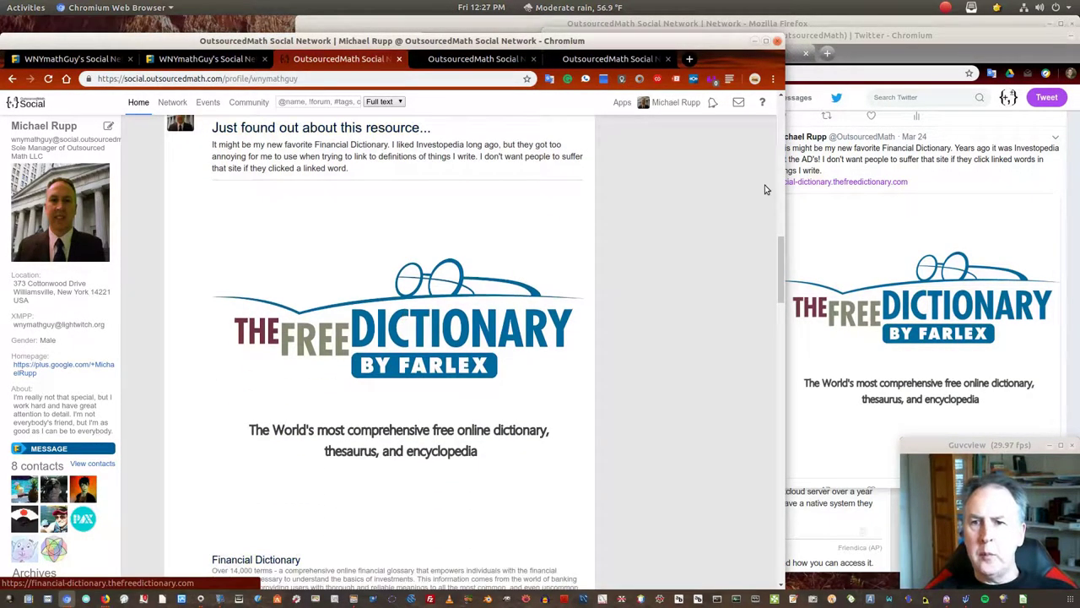
pyautogui.click(946, 156)
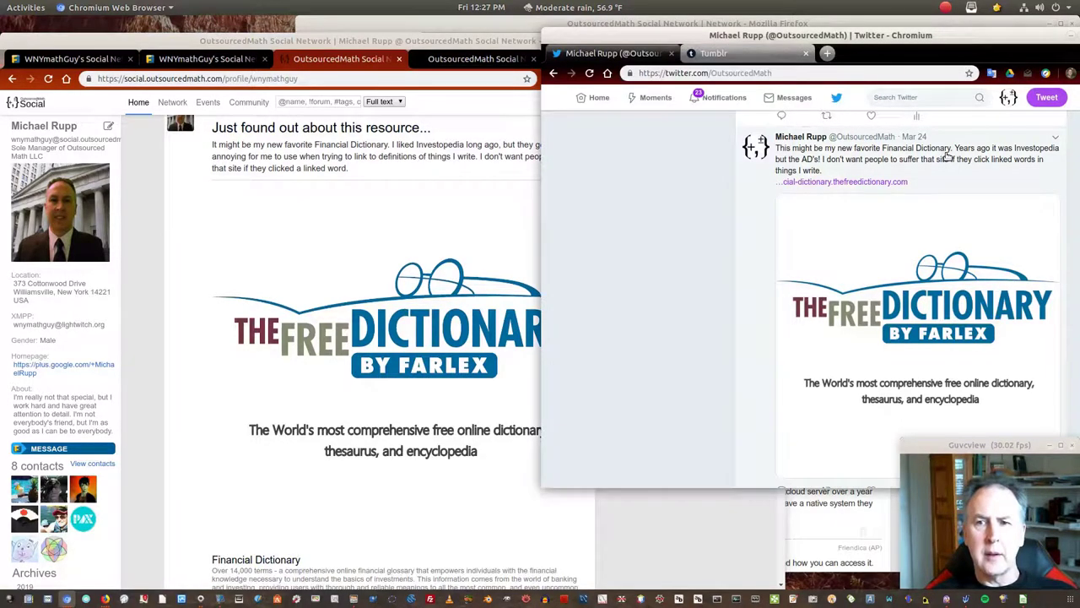
pyautogui.click(947, 156)
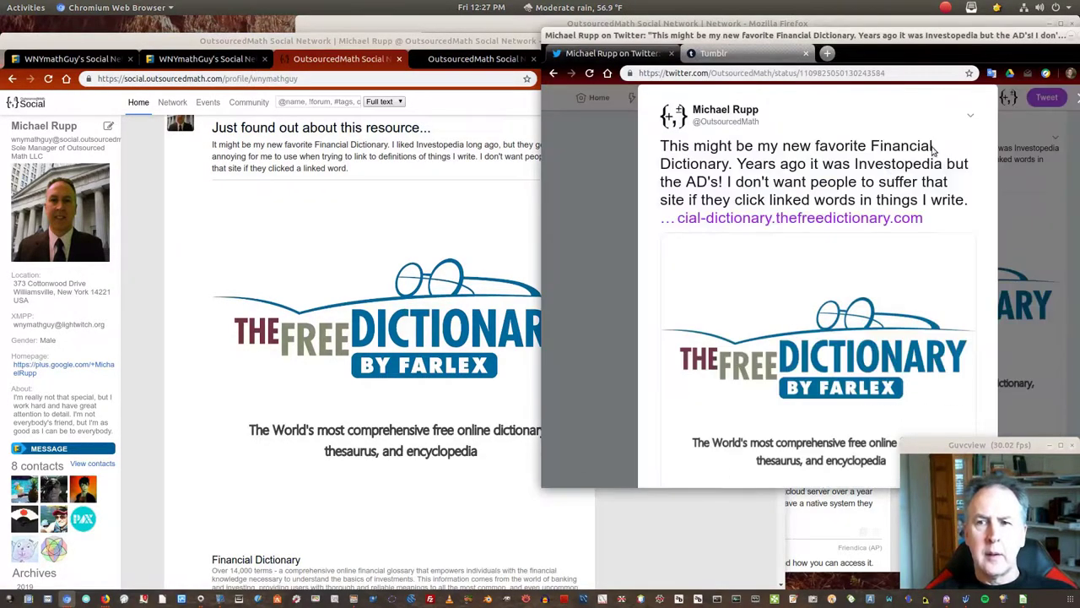
pyautogui.click(575, 209)
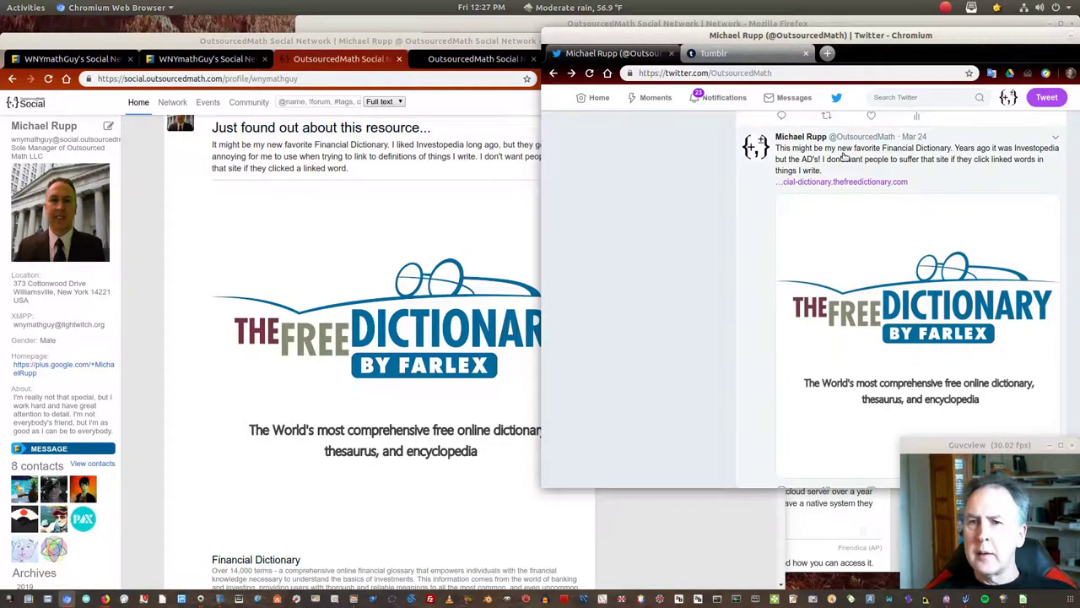
# Bring the "Education in K-12" post into view on Friendica along with its matching Apr 11 tweet on Twitter
pyautogui.scroll(5, 370, 217)
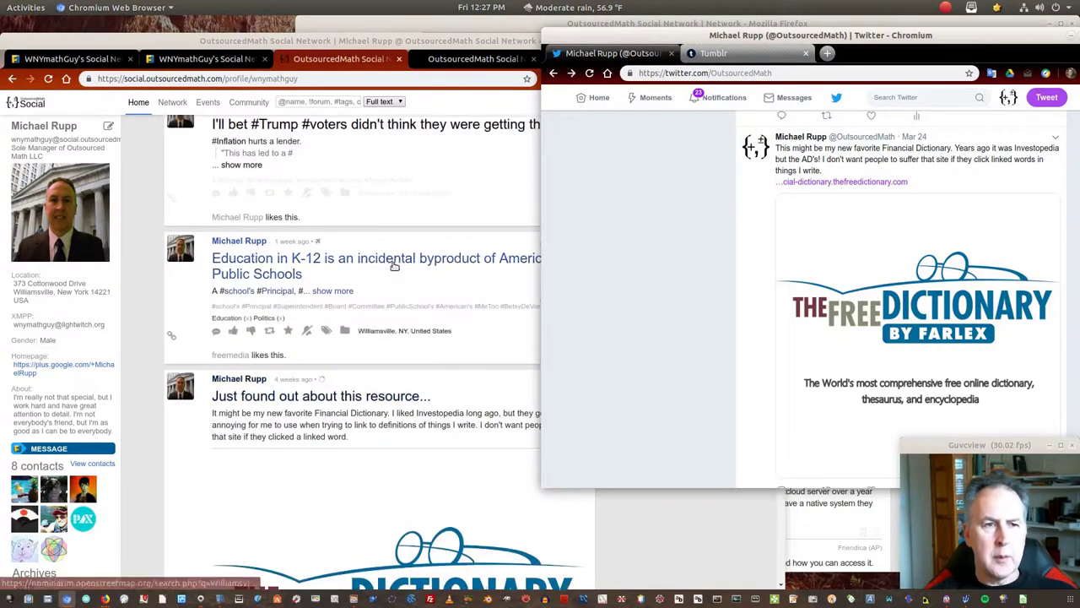
pyautogui.scroll(1, 393, 264)
pyautogui.scroll(1, 395, 269)
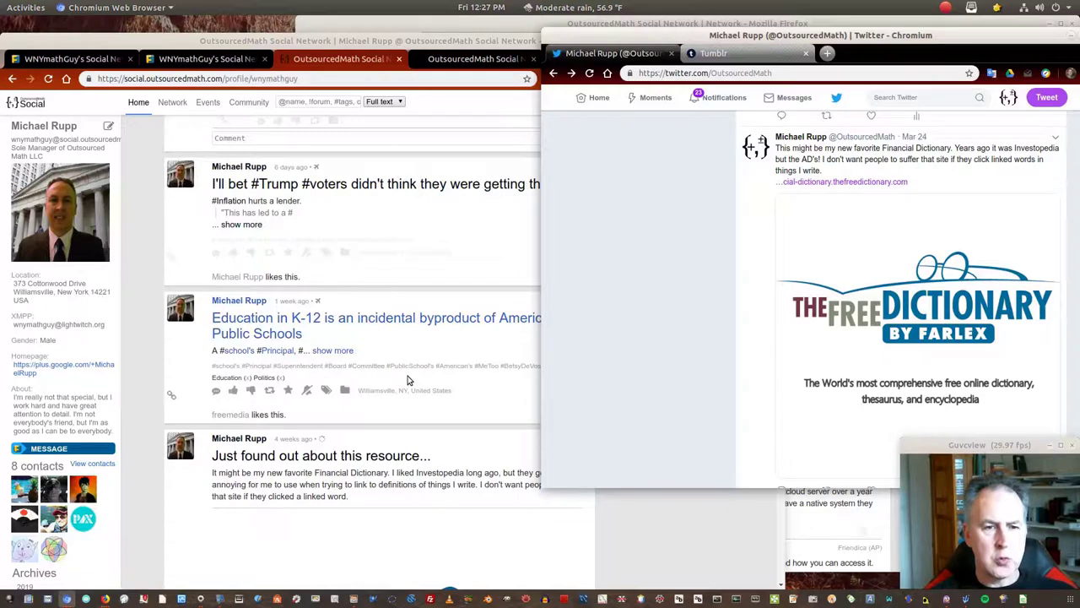
pyautogui.scroll(3, 650, 271)
pyautogui.scroll(1, 649, 270)
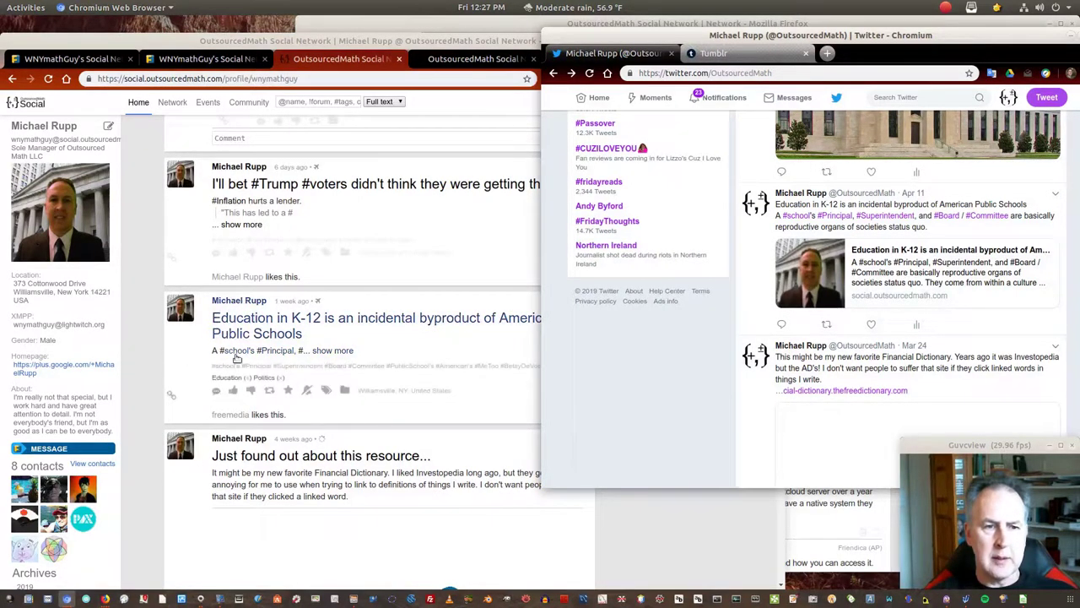
# Expand the Friendica "Education in K-12" post to its full text and compare its opening lines with the Apr 11 tweet
pyautogui.click(329, 353)
pyautogui.scroll(-1, 377, 372)
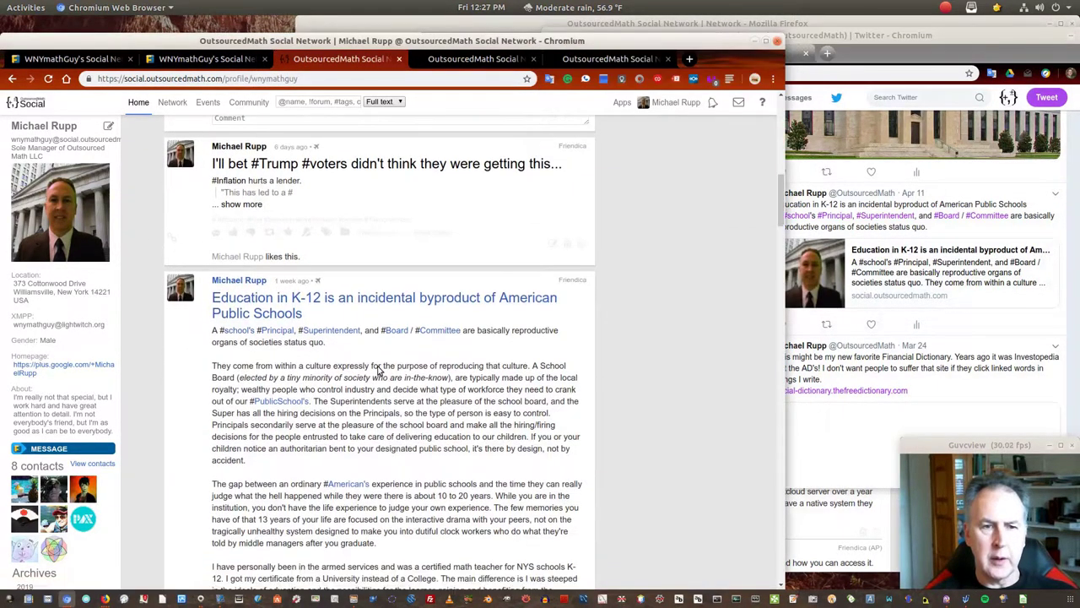
pyautogui.scroll(-3, 377, 371)
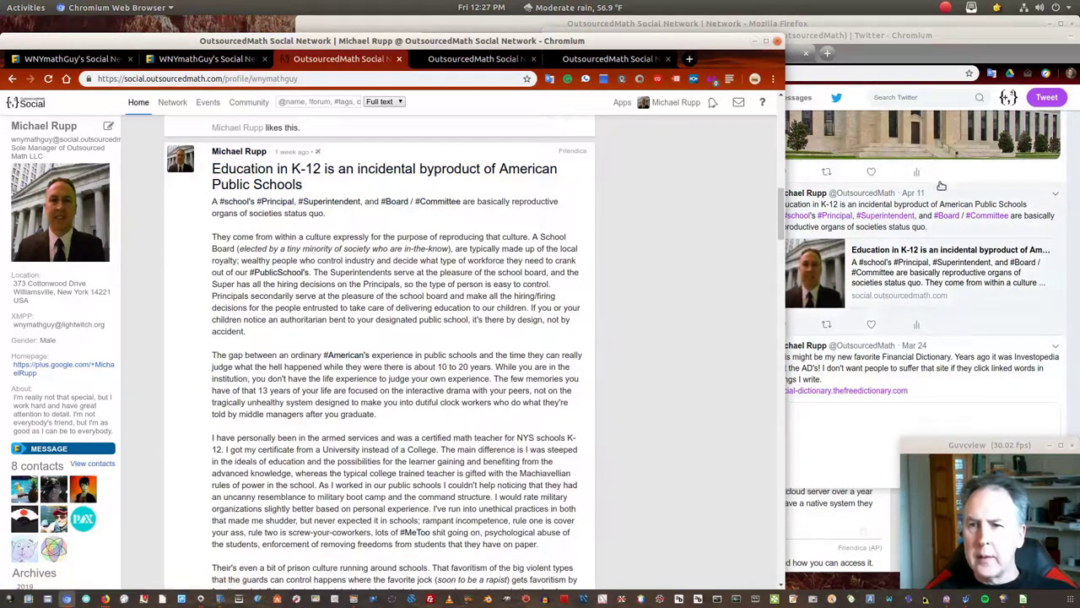
pyautogui.click(1076, 186)
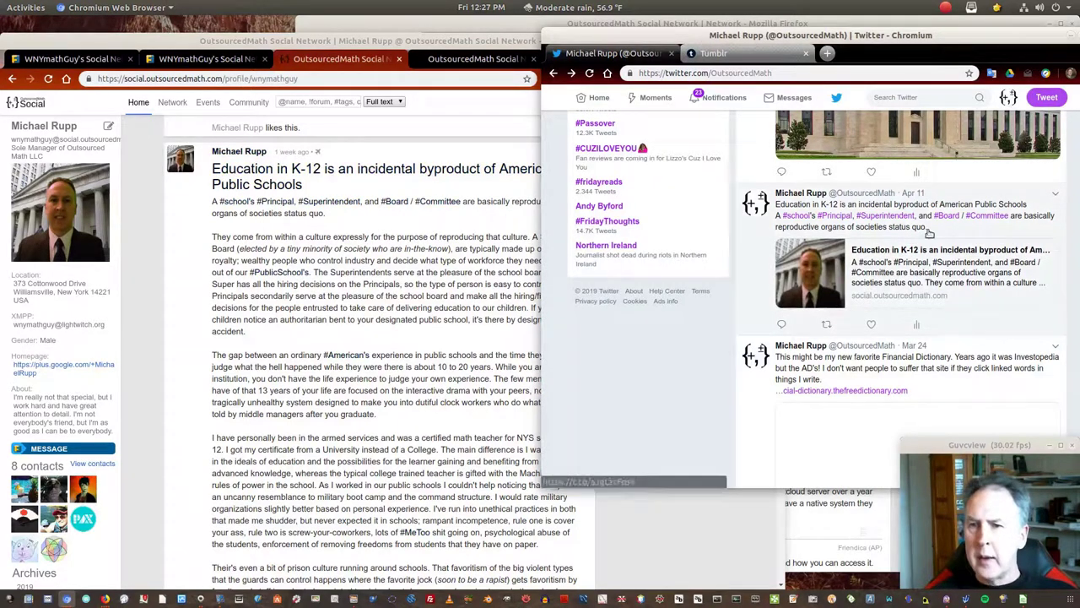
# Follow the Apr 11 tweet's link card to the public Friendica post, expand and skim its full text, and close that page
pyautogui.click(908, 274)
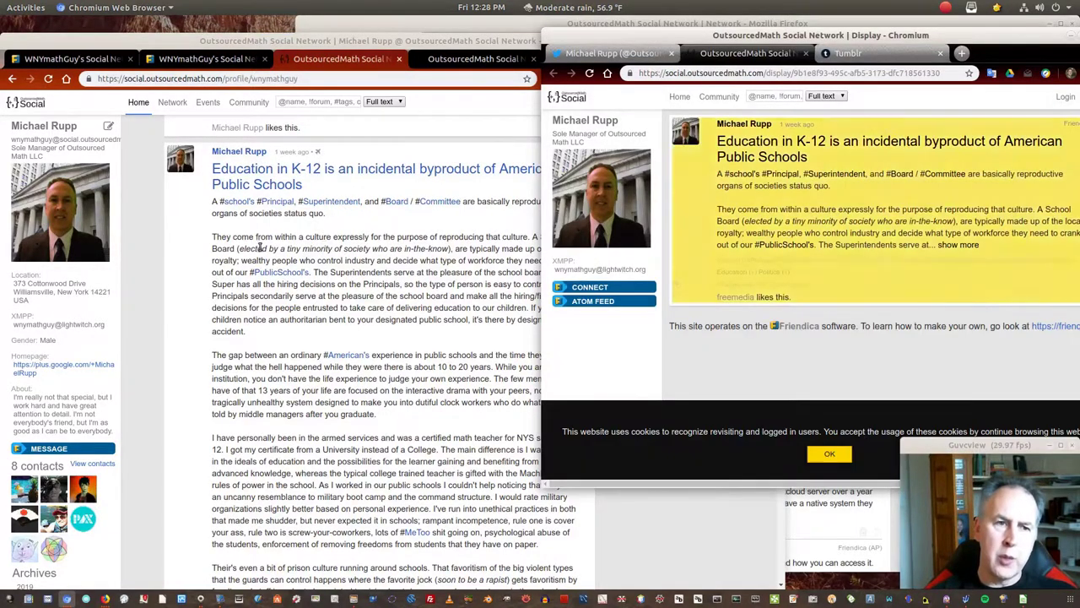
pyautogui.click(959, 246)
pyautogui.scroll(-3, 855, 228)
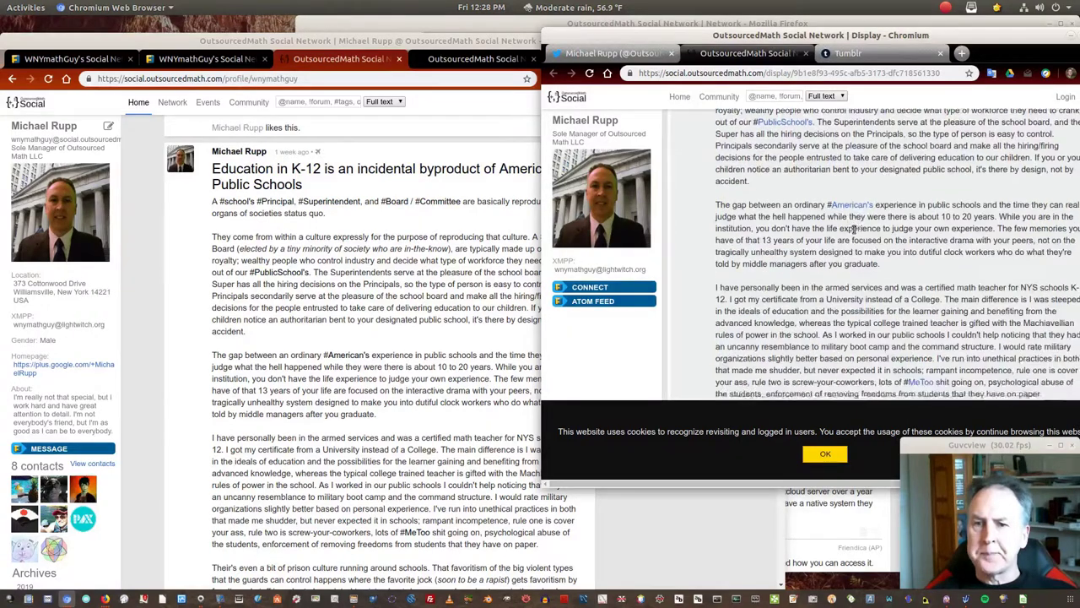
pyautogui.scroll(-3, 854, 228)
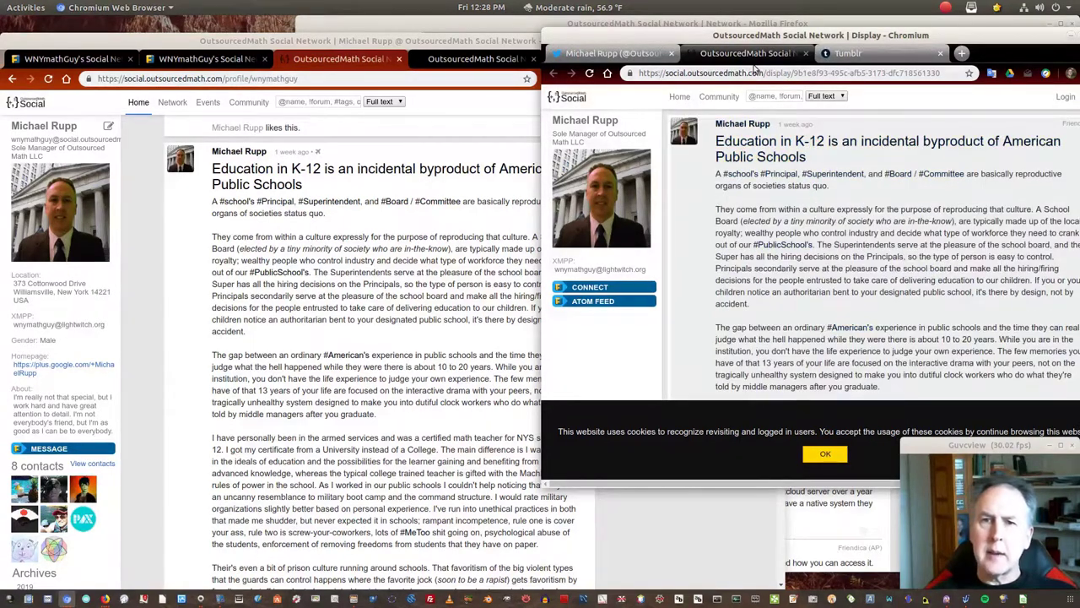
pyautogui.click(804, 54)
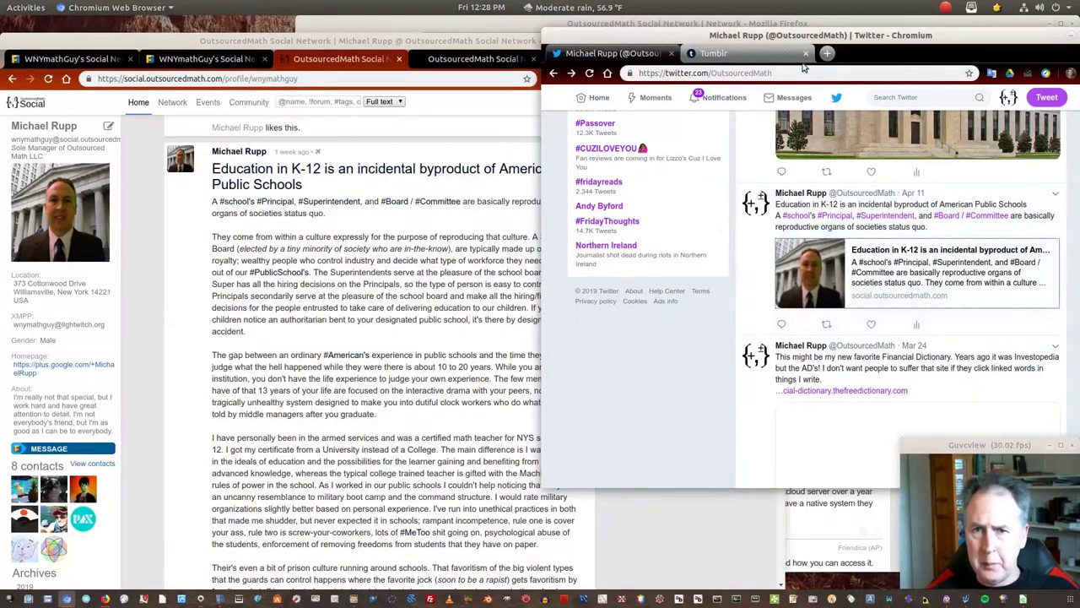
# Switch to the Tumblr dashboard and open the outsourcedmath blog in a new window, bringing it to the front
pyautogui.click(759, 53)
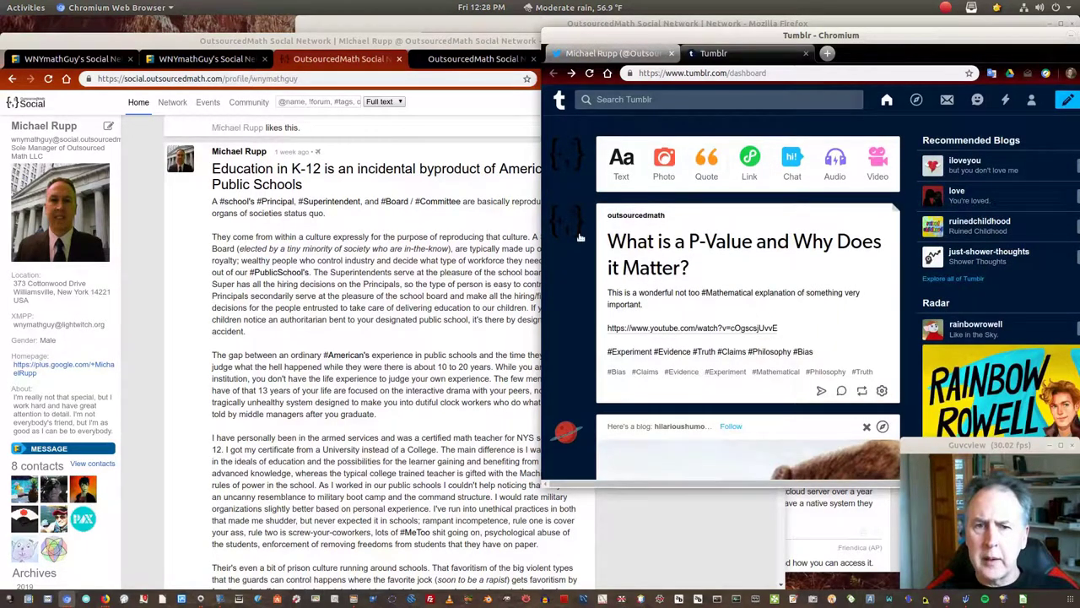
pyautogui.moveTo(564, 164)
pyautogui.rightClick(591, 155)
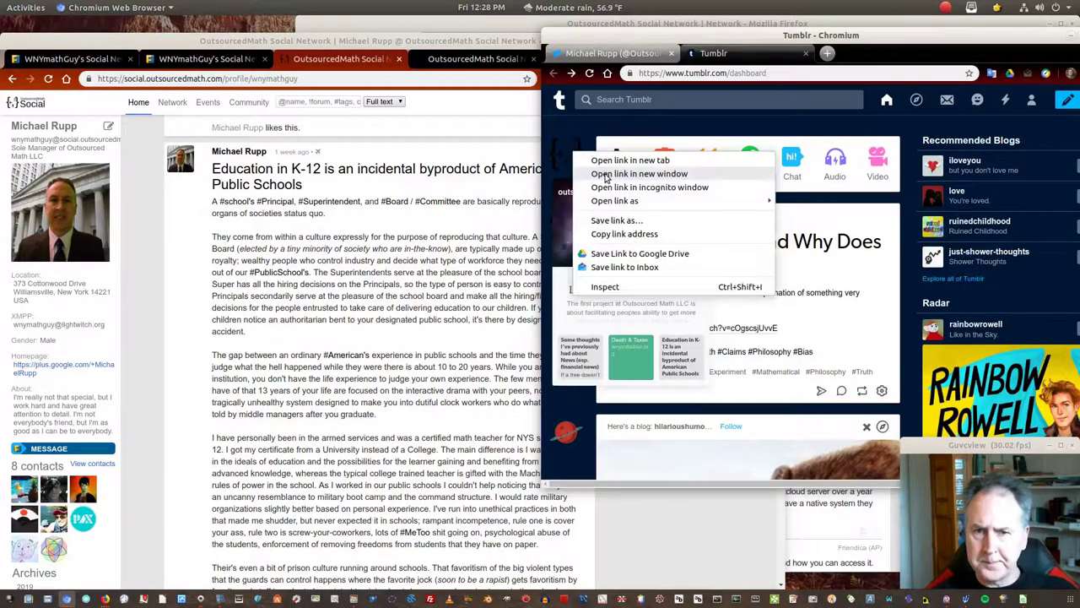
pyautogui.click(605, 174)
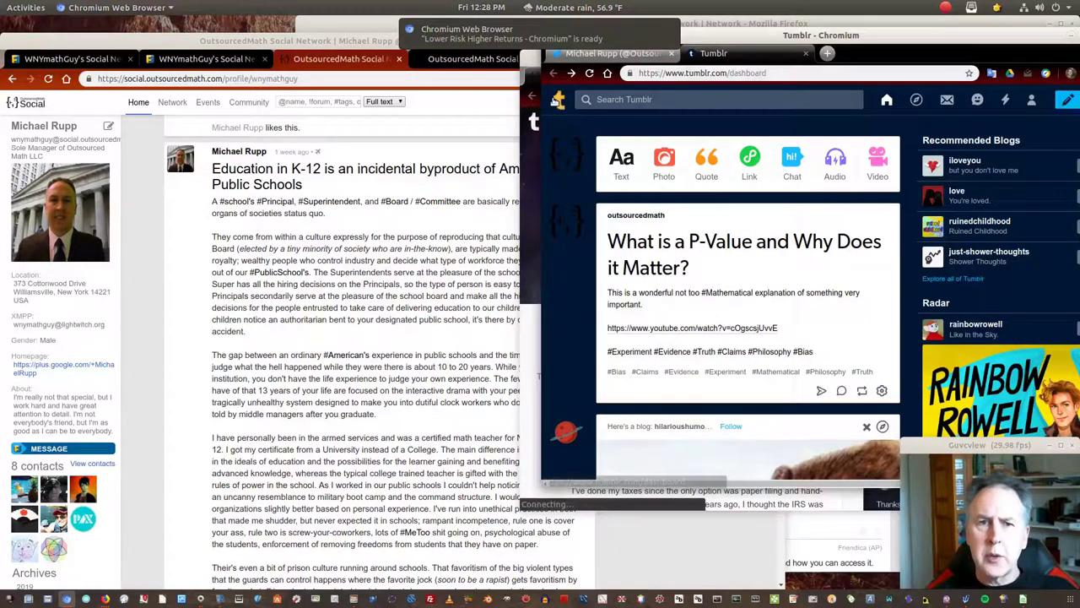
pyautogui.click(540, 38)
# Review the Tumblr blog's relayed posts from Death & Taxes through the full "Education in K-12" article down to its hashtags
pyautogui.scroll(-5, 654, 270)
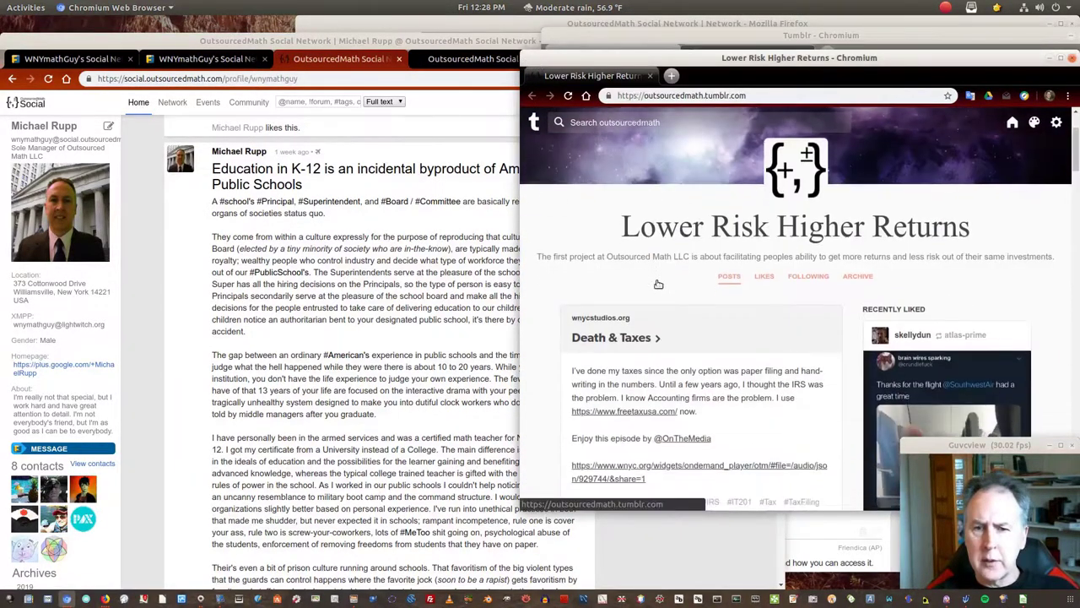
pyautogui.scroll(-6, 655, 270)
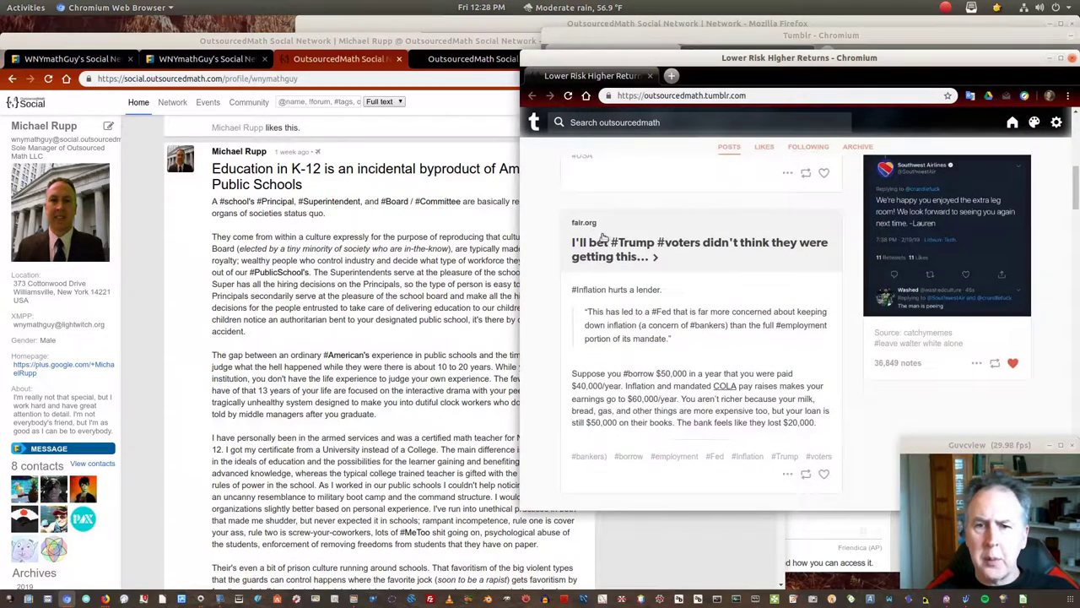
pyautogui.scroll(-2, 623, 244)
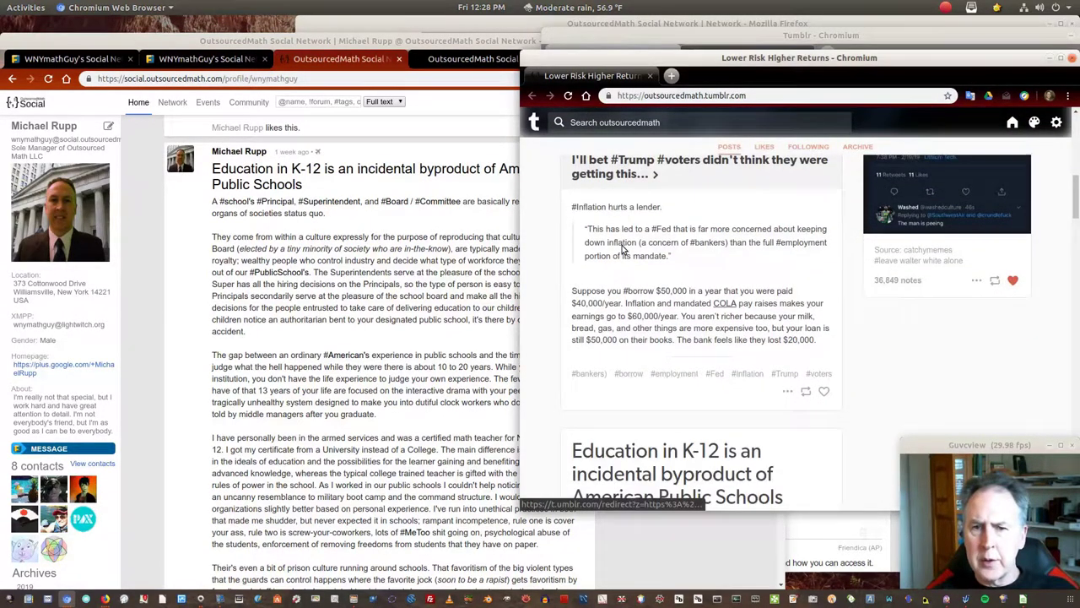
pyautogui.scroll(-5, 623, 247)
pyautogui.scroll(-2, 629, 255)
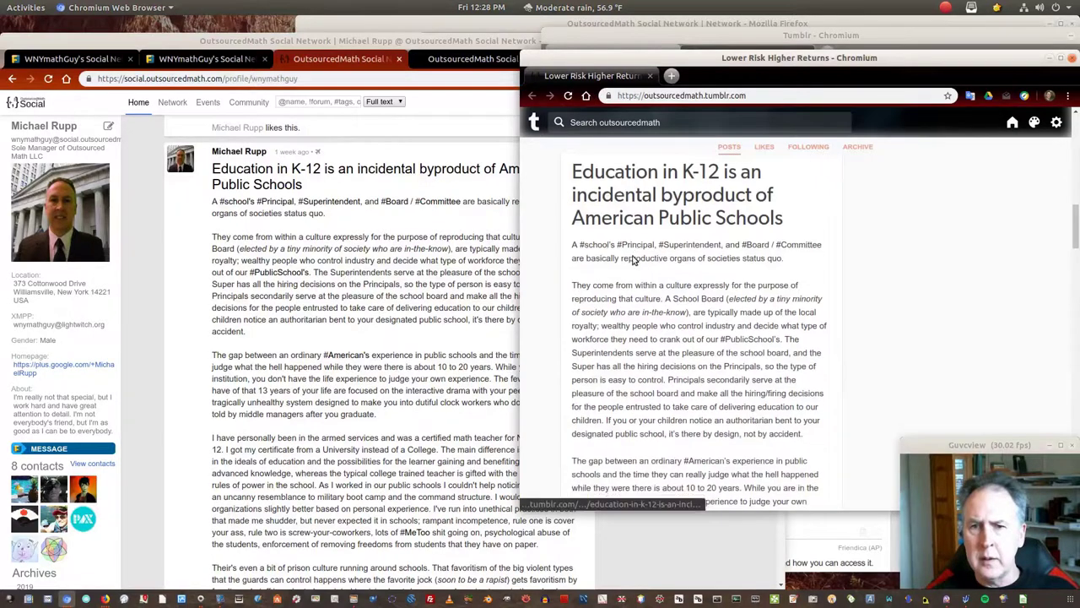
pyautogui.scroll(-4, 676, 262)
pyautogui.scroll(-3, 680, 263)
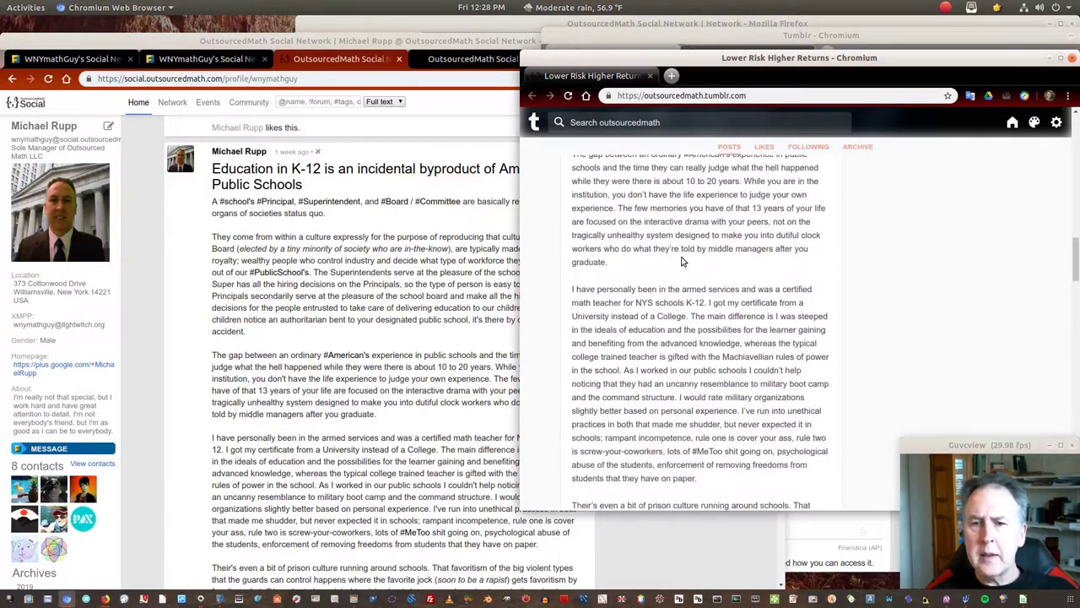
pyautogui.scroll(-20, 683, 262)
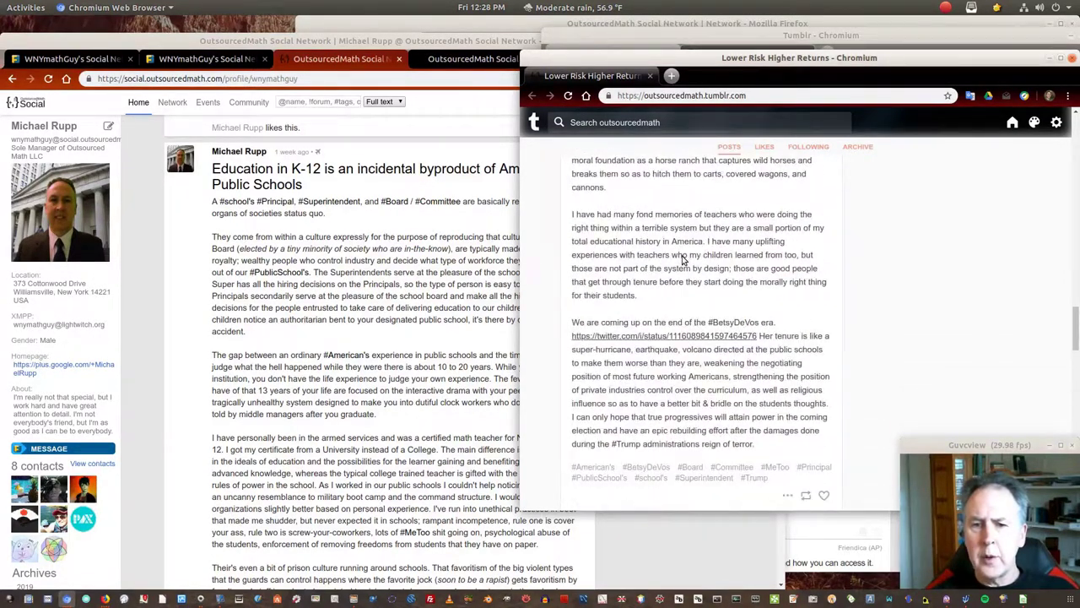
# Skim the Tumblr blog's remaining posts, close the blog window, and put away the Tumblr dashboard window to return to the Friendica profile
pyautogui.scroll(-5, 683, 262)
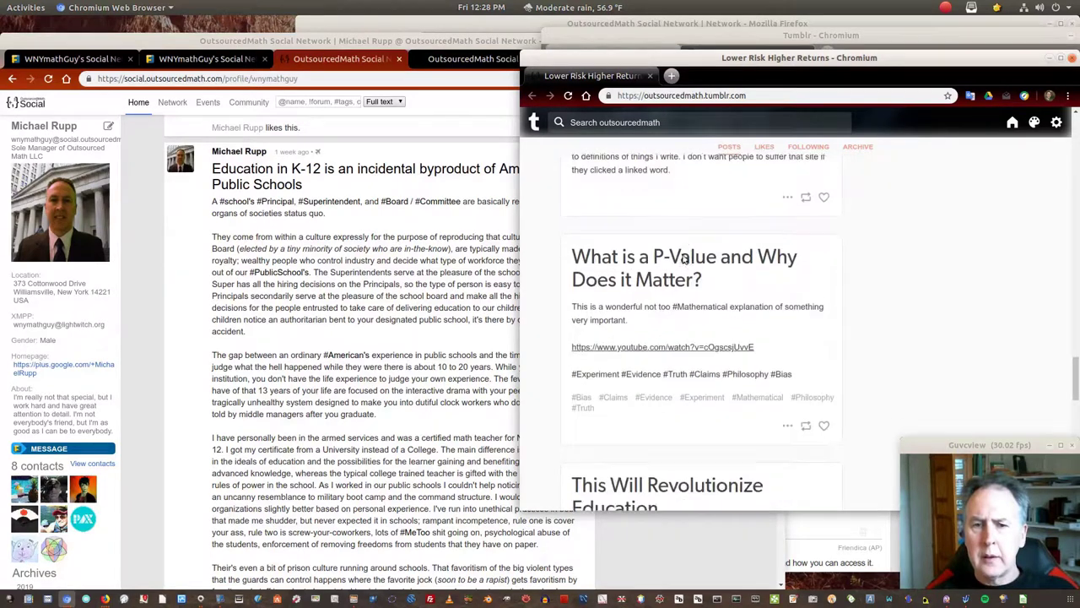
pyautogui.scroll(6, 690, 269)
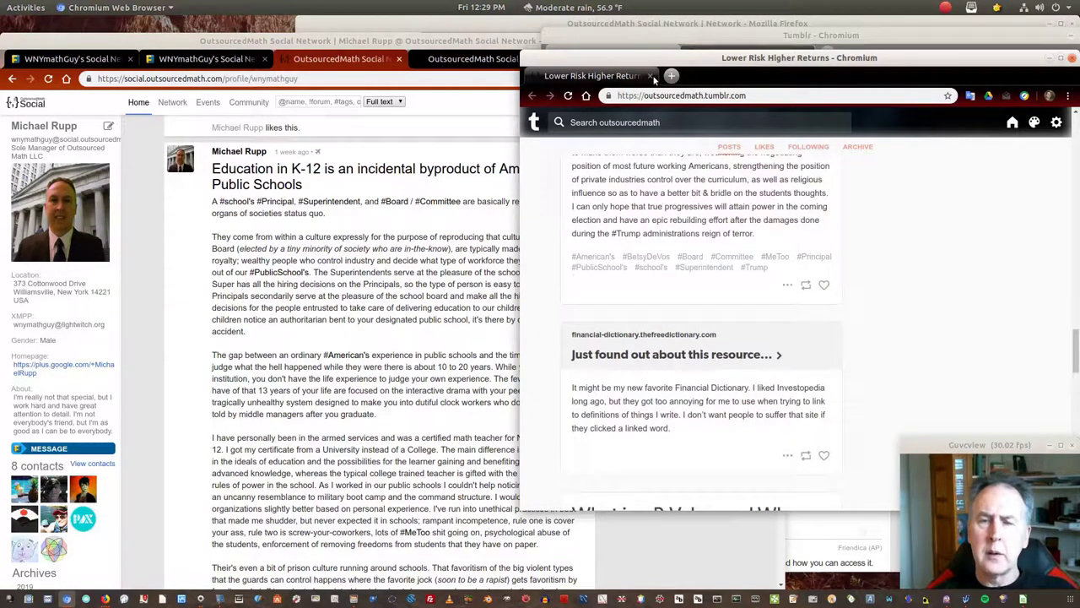
pyautogui.click(651, 77)
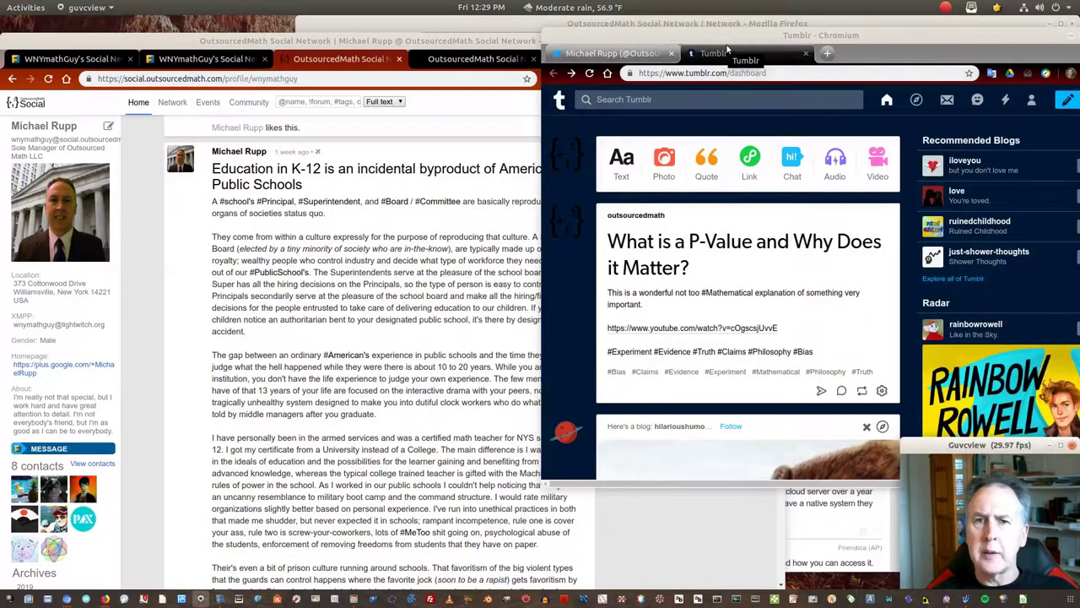
pyautogui.moveTo(615, 57); pyautogui.dragTo(4, 230)
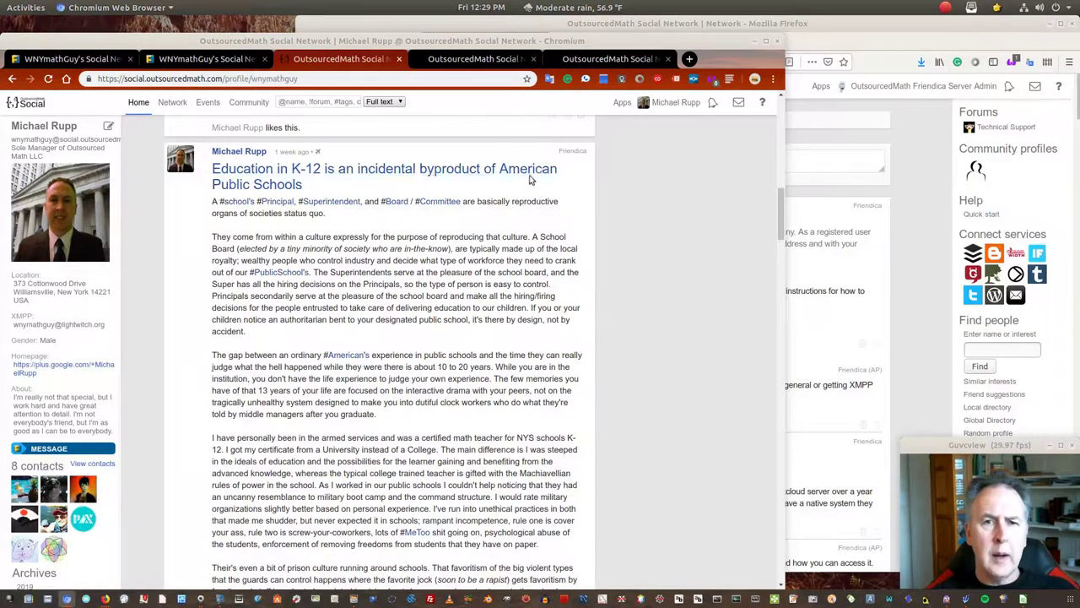
# Open the post composer atop the profile, review the cross-posting options in its permission settings, and close the dialog
pyautogui.scroll(3, 500, 215)
pyautogui.scroll(10, 501, 215)
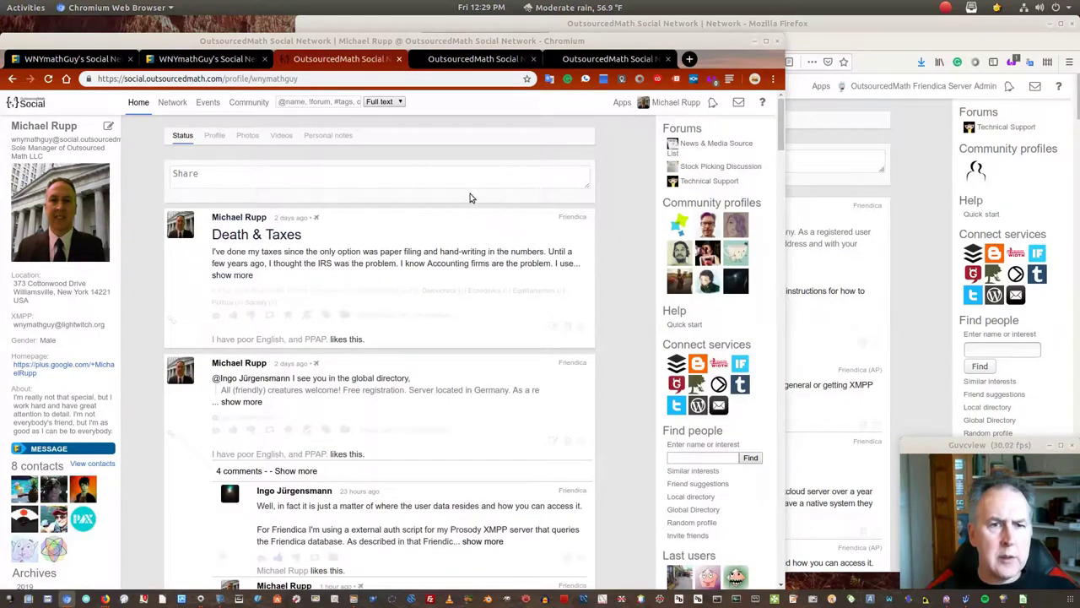
pyautogui.click(477, 180)
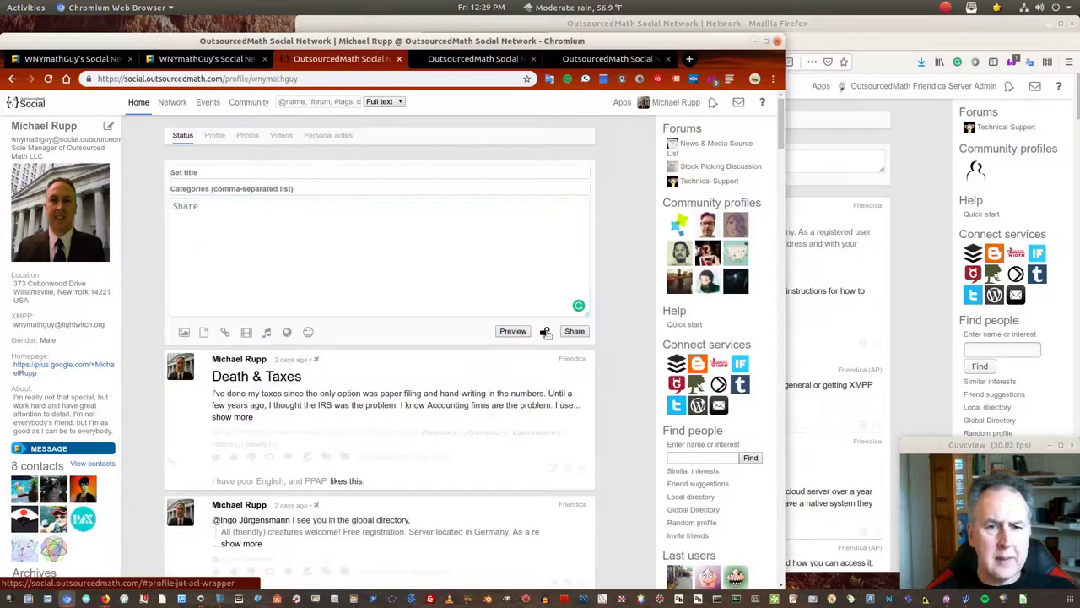
pyautogui.click(546, 331)
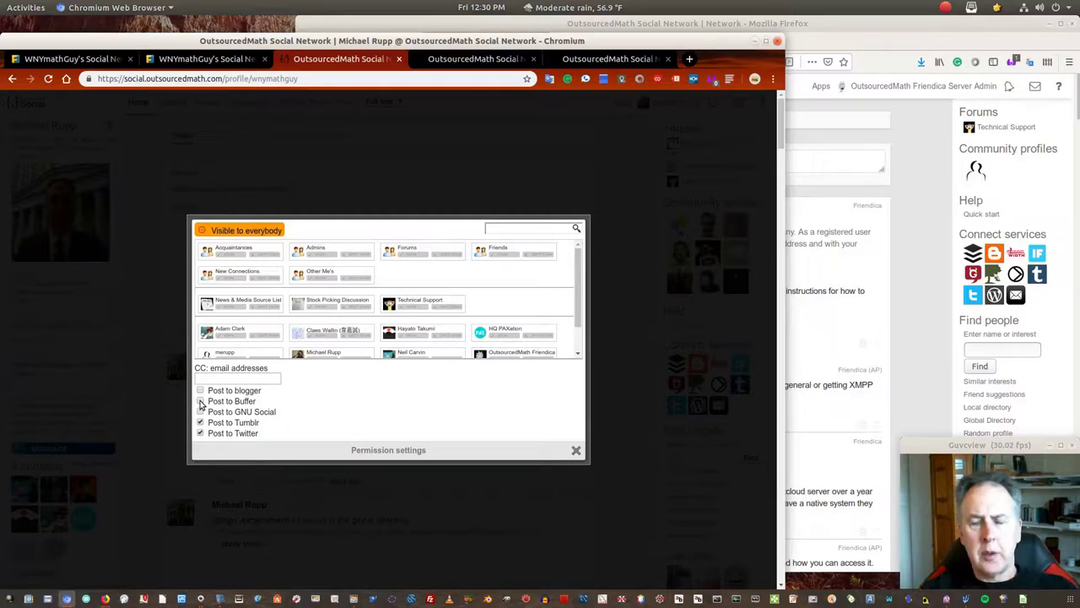
pyautogui.click(576, 451)
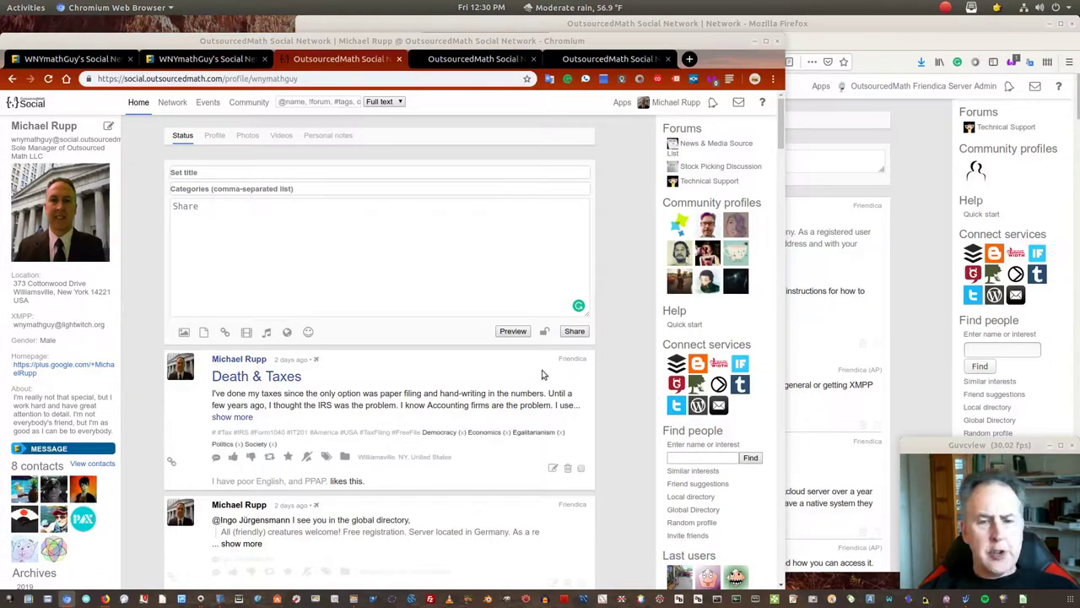
pyautogui.click(629, 299)
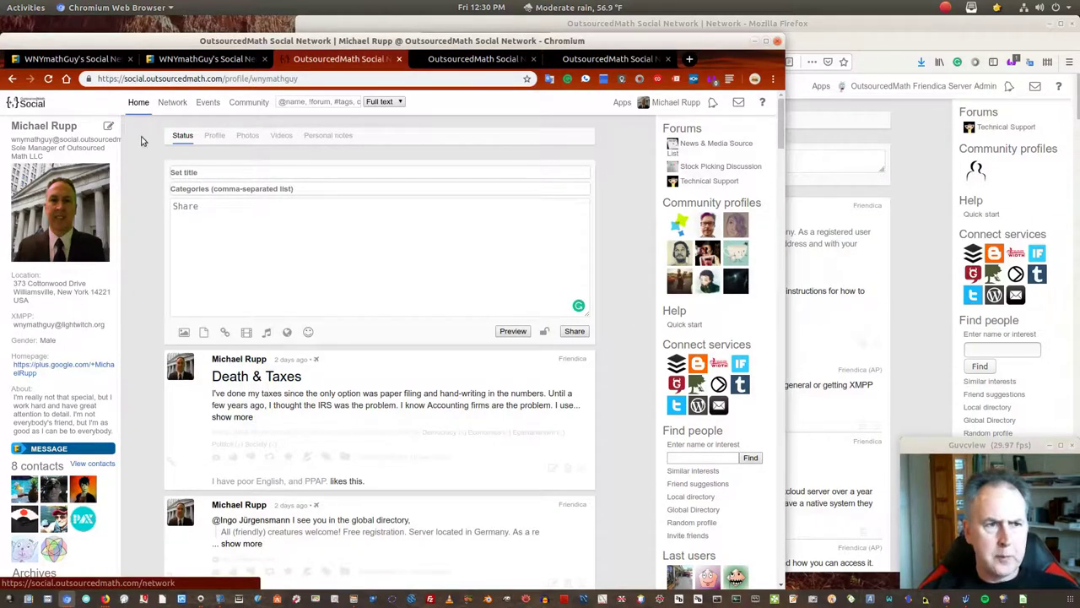
# Open the account's Social networks settings and look through the list of export and mirror connectors
pyautogui.click(622, 103)
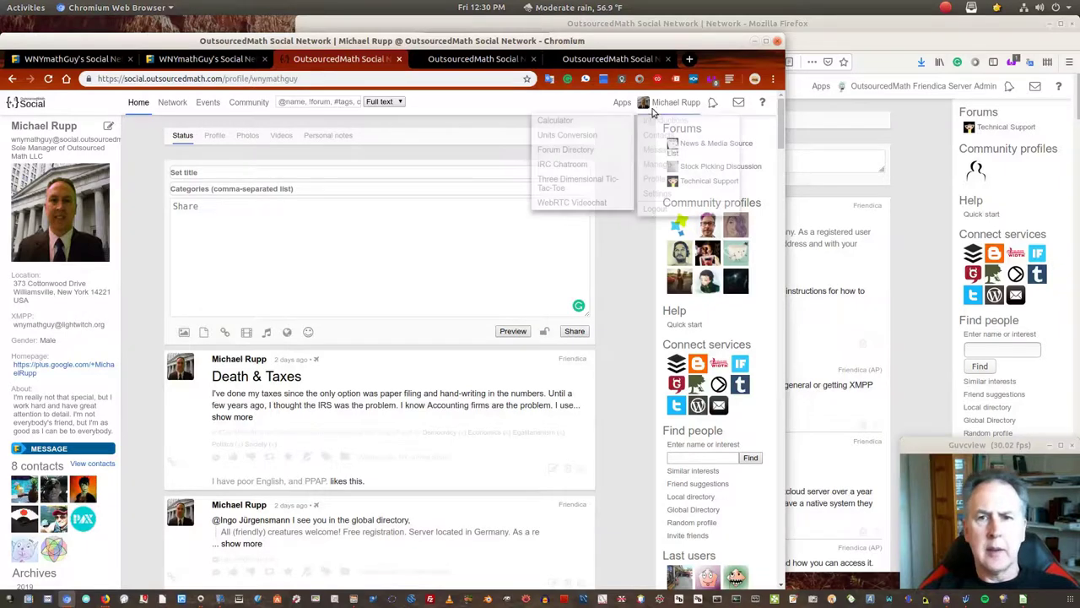
pyautogui.click(674, 102)
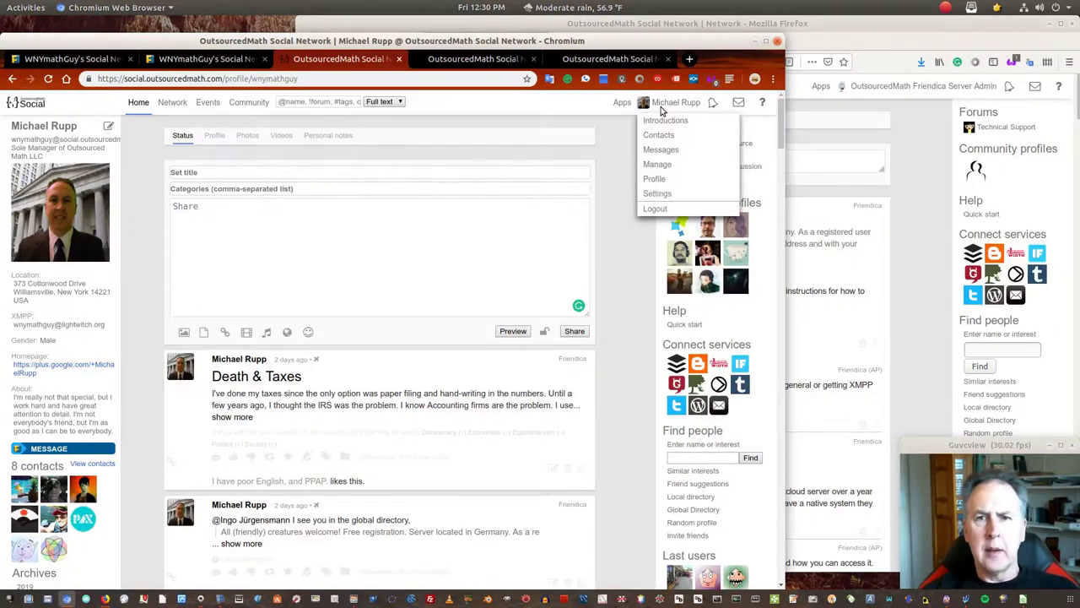
pyautogui.click(657, 195)
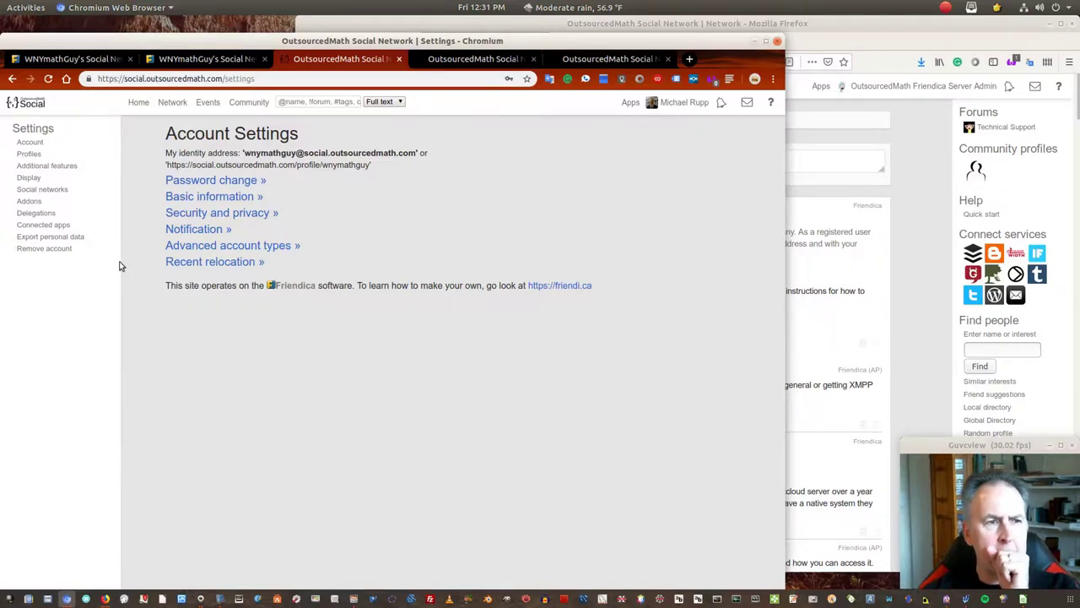
pyautogui.click(44, 193)
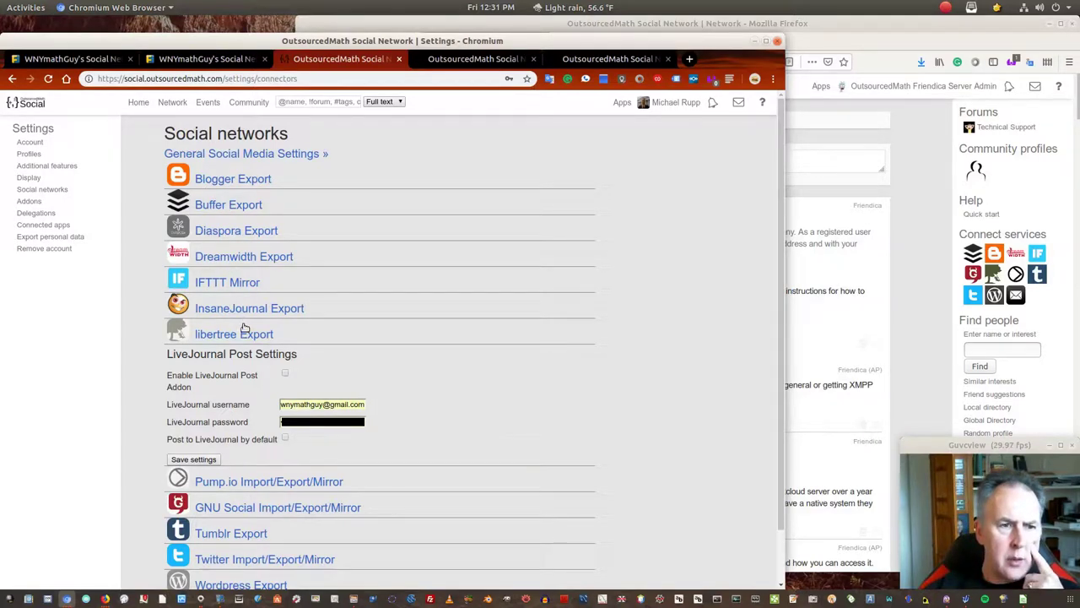
pyautogui.scroll(-1, 245, 325)
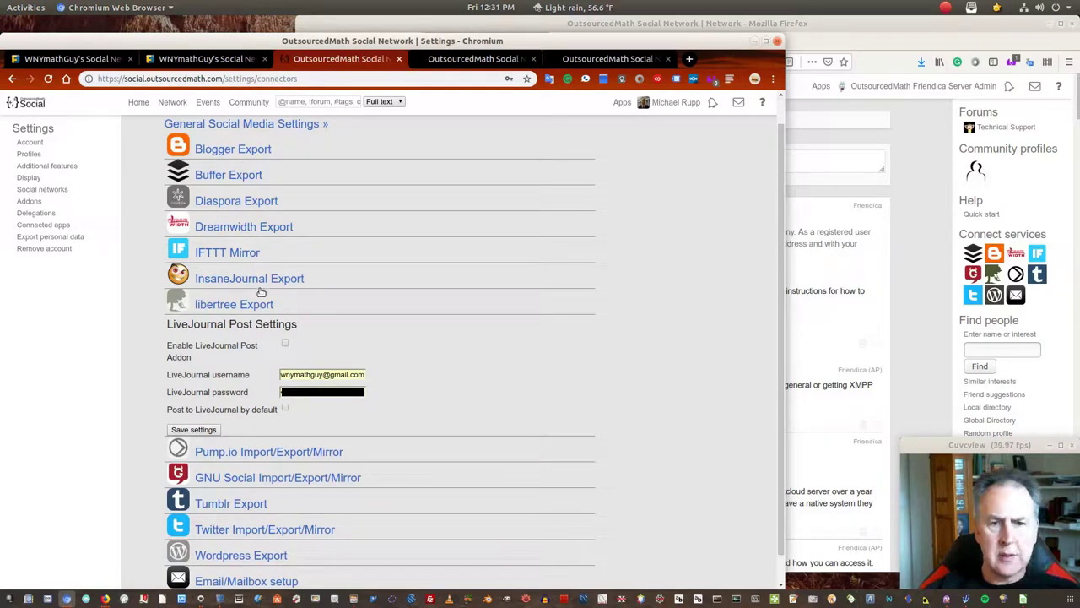
pyautogui.scroll(-1, 266, 302)
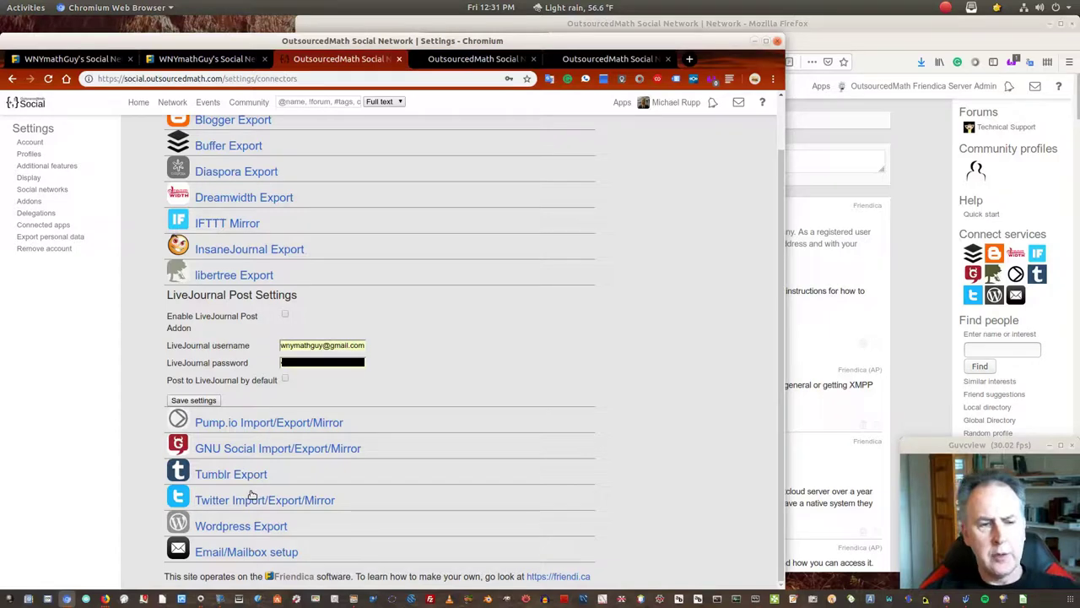
pyautogui.scroll(2, 252, 495)
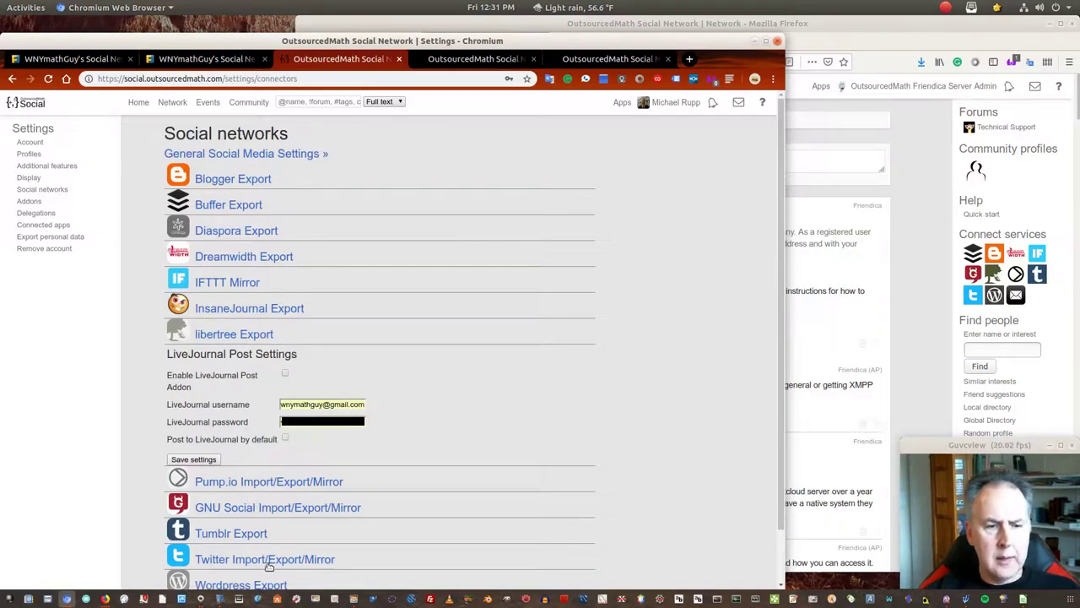
# Expand the Twitter Import/Export/Mirror settings, review the posting options, and return to the profile's home page
pyautogui.click(269, 563)
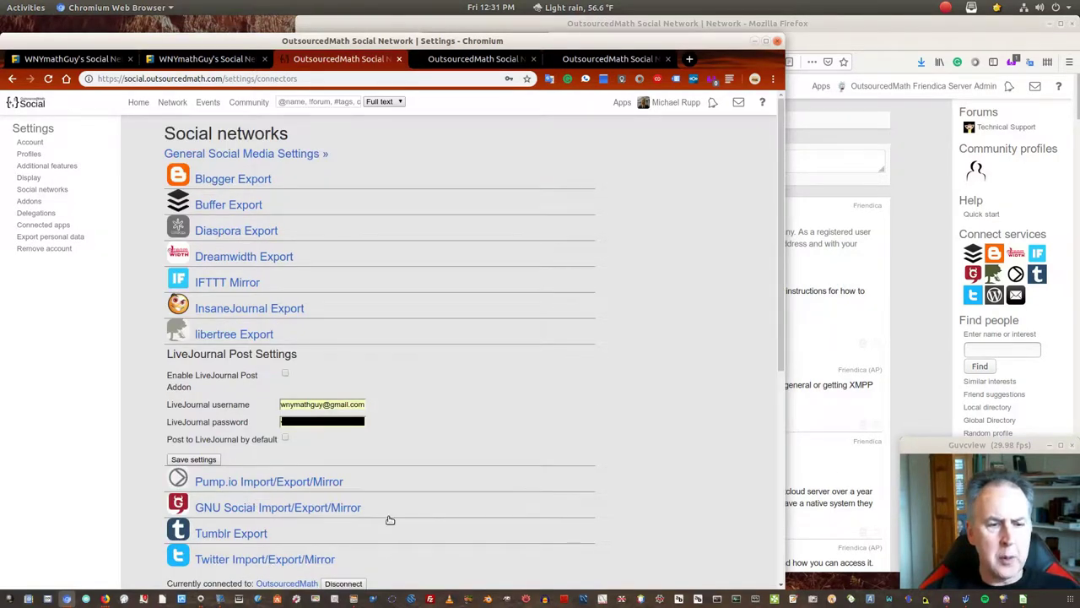
pyautogui.scroll(-2, 388, 517)
pyautogui.scroll(-2, 390, 512)
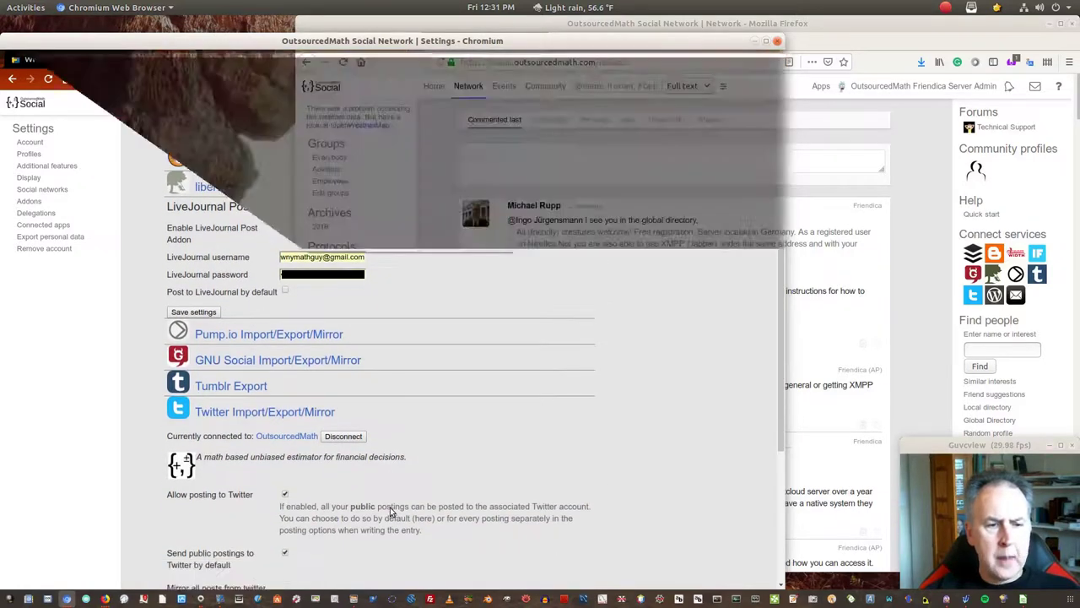
pyautogui.scroll(-2, 390, 512)
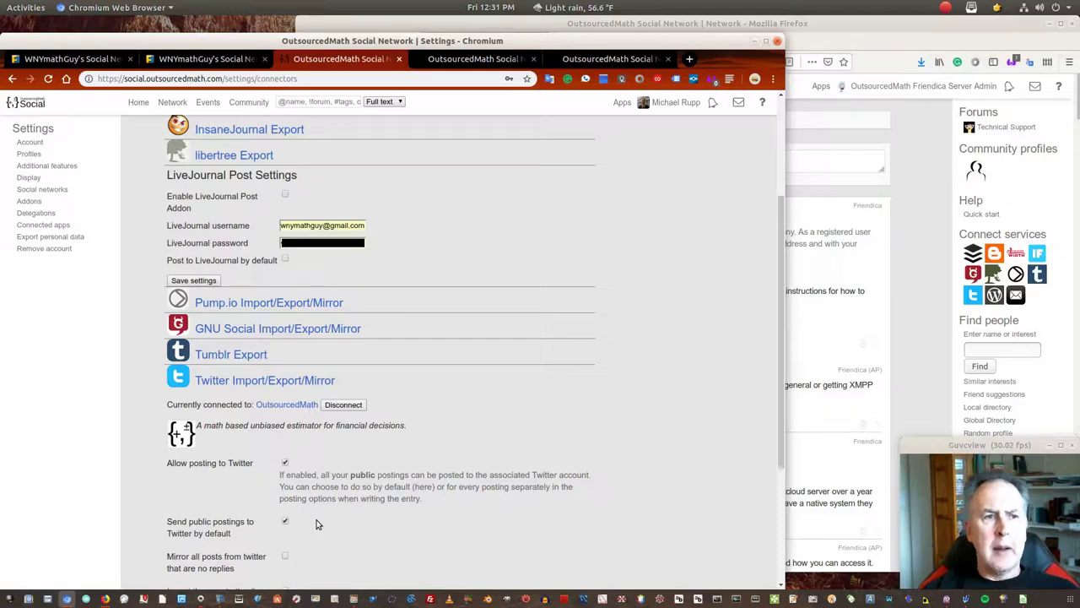
pyautogui.click(141, 103)
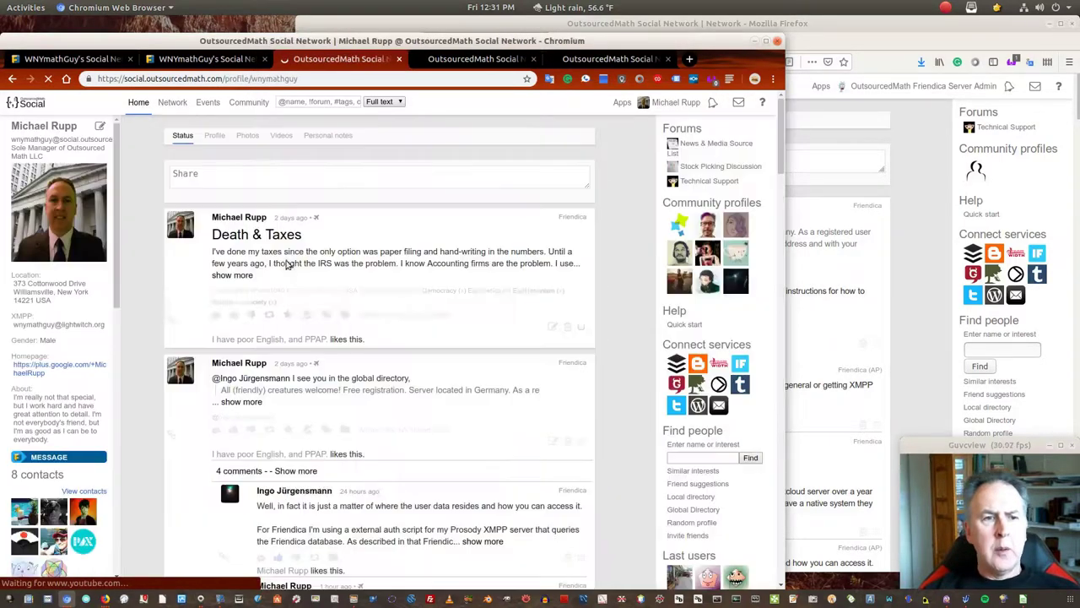
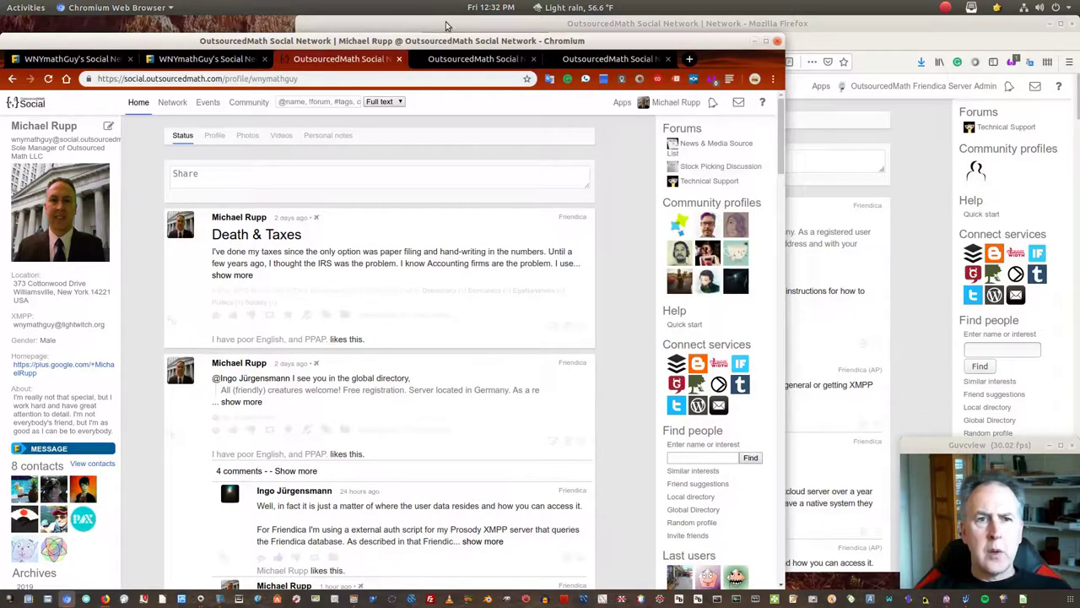
# Switch to the nsfw Friendica server and view its network stream and notifications list, closing the list again
pyautogui.click(72, 59)
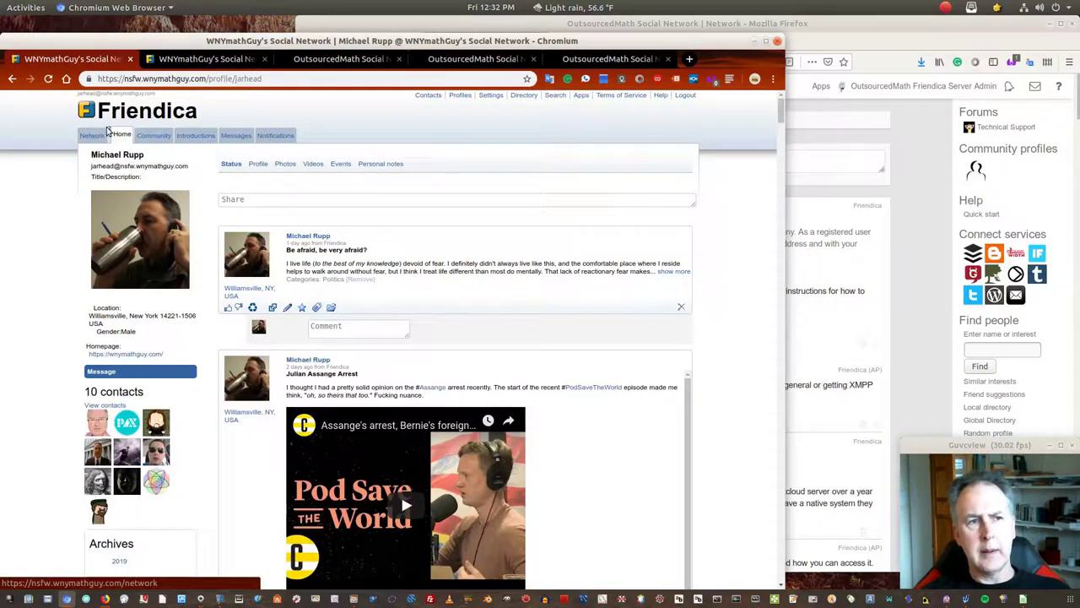
pyautogui.click(101, 136)
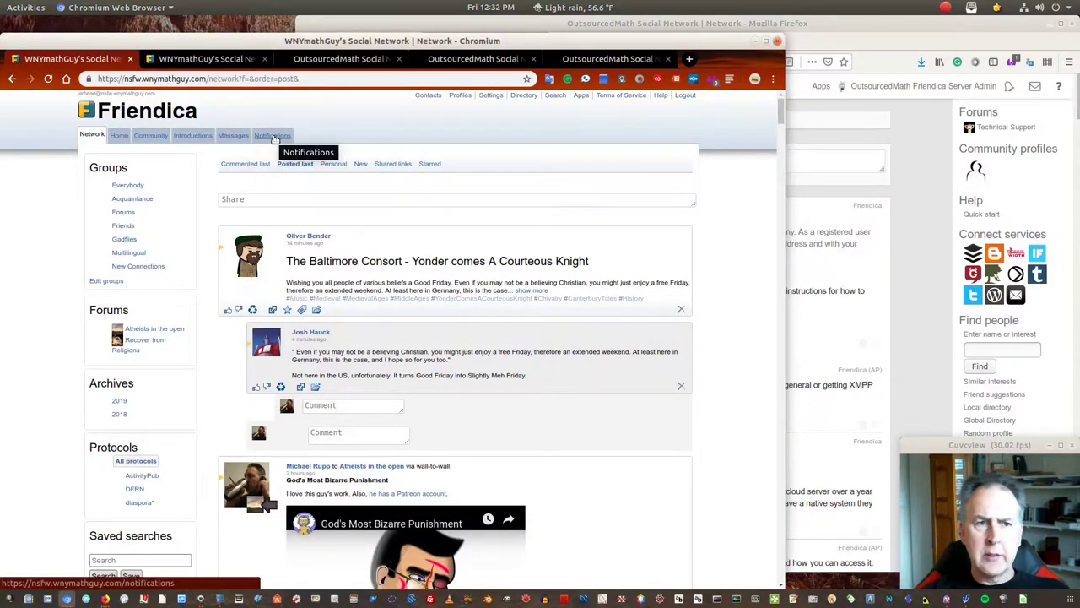
pyautogui.click(274, 138)
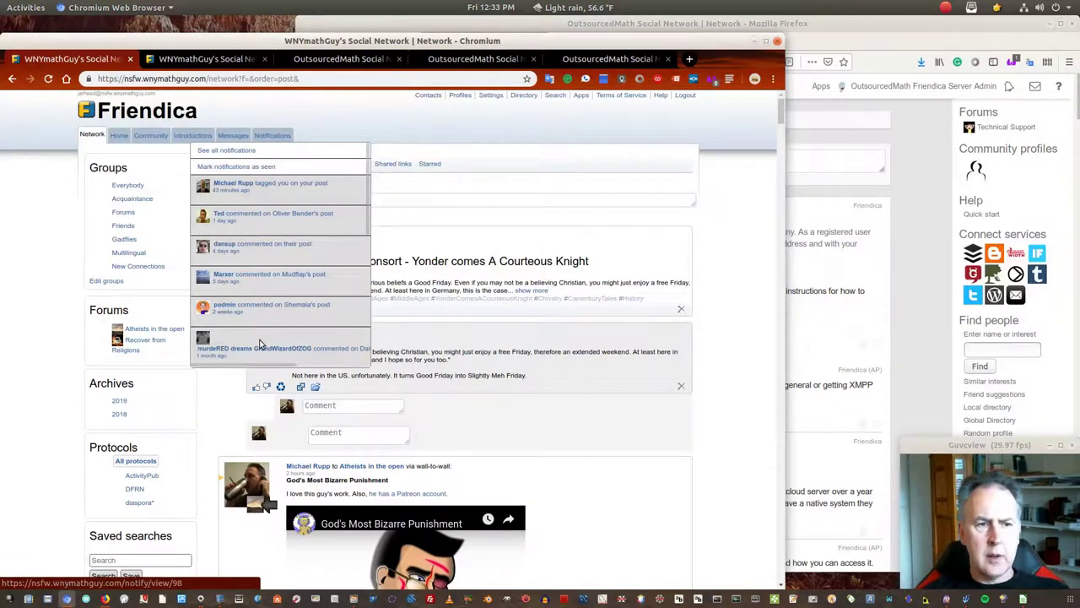
pyautogui.click(308, 129)
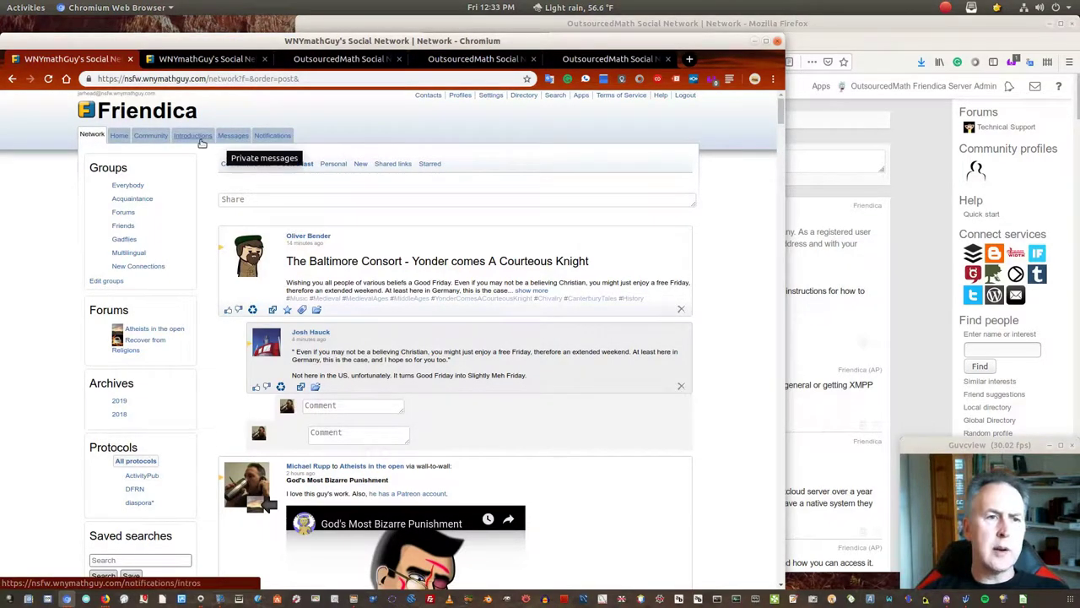
# View the server's private messages, introductions and contacts pages in turn
pyautogui.click(233, 136)
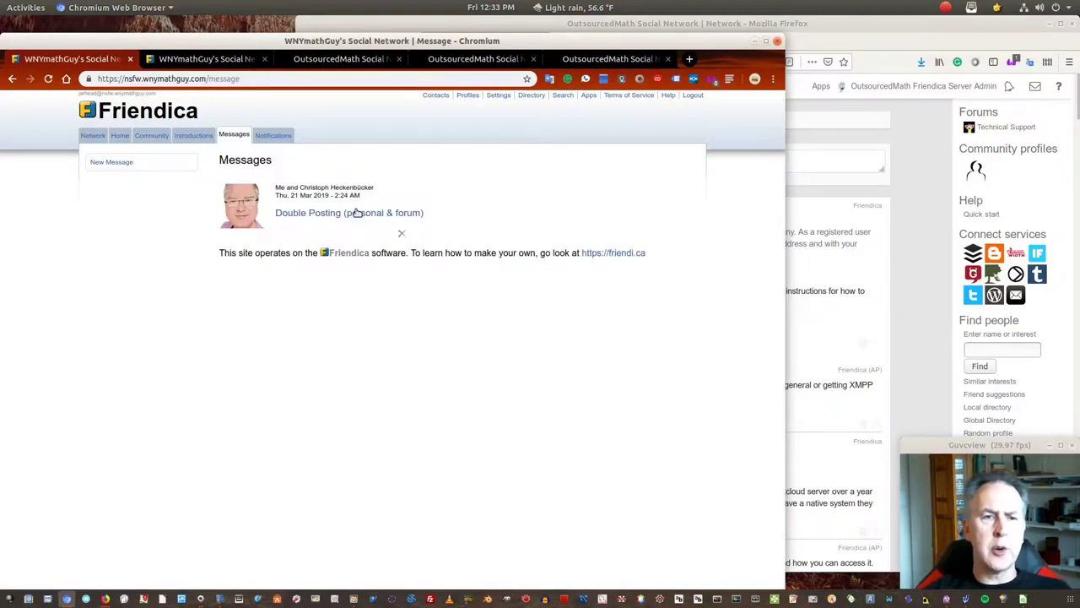
pyautogui.click(192, 137)
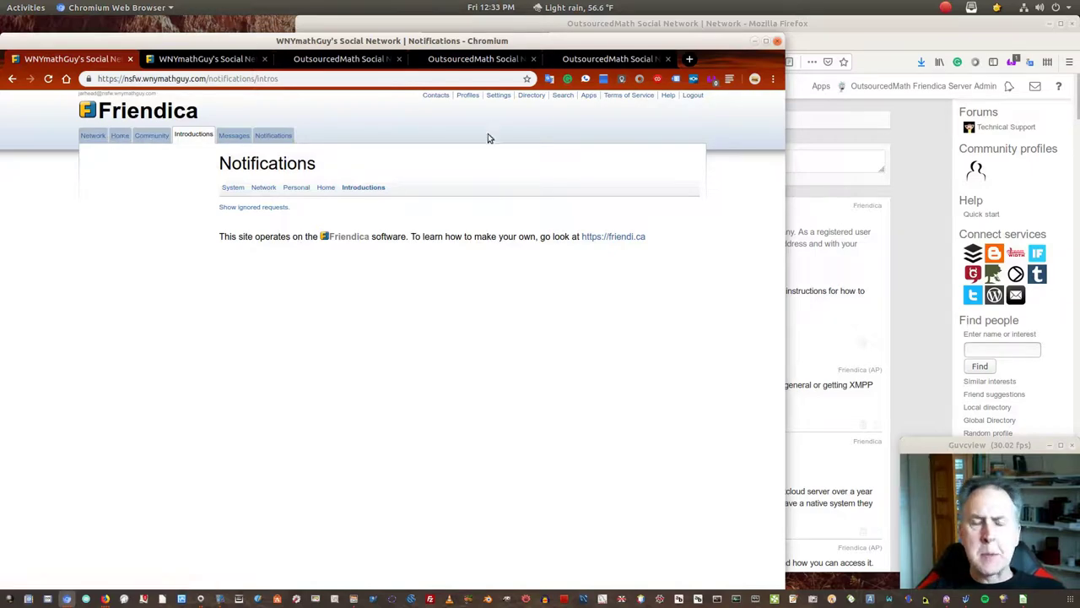
pyautogui.click(436, 97)
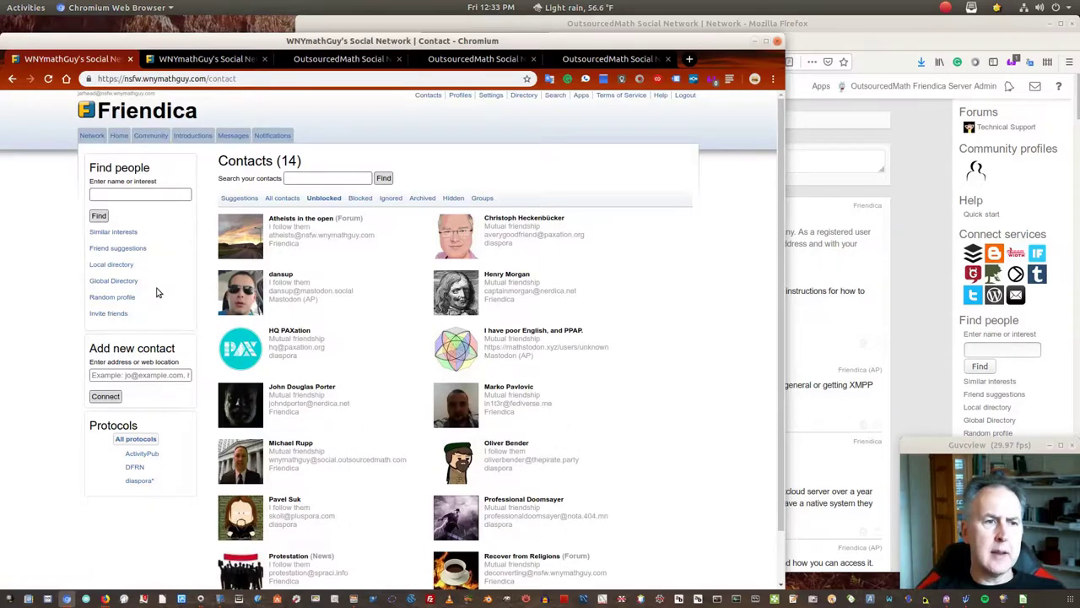
# Try the friend suggestions on the contacts page, open the Global Directory, and translate the directory page
pyautogui.click(115, 253)
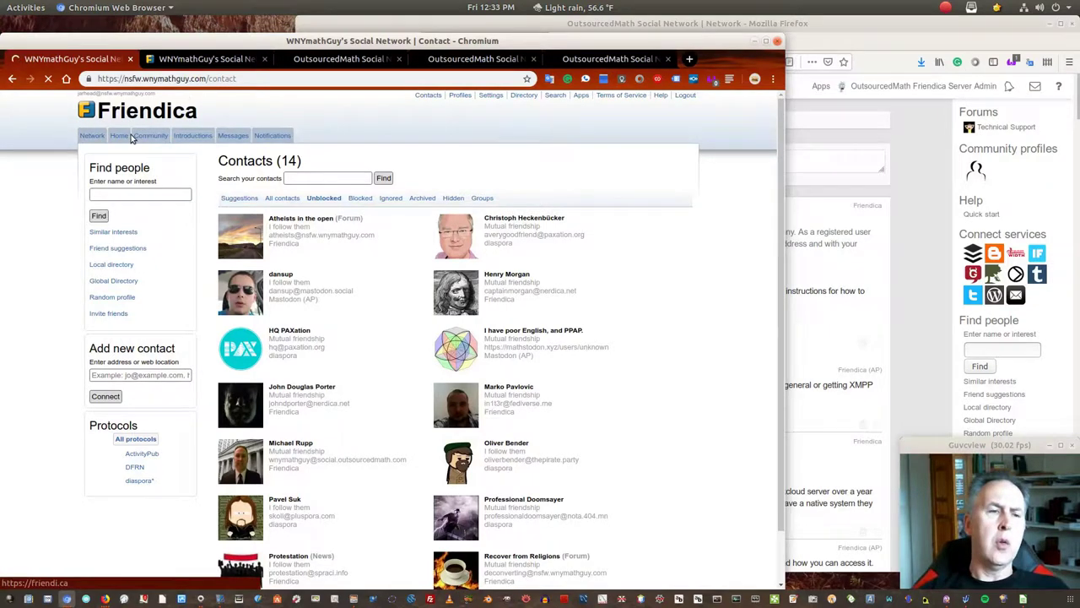
pyautogui.click(128, 282)
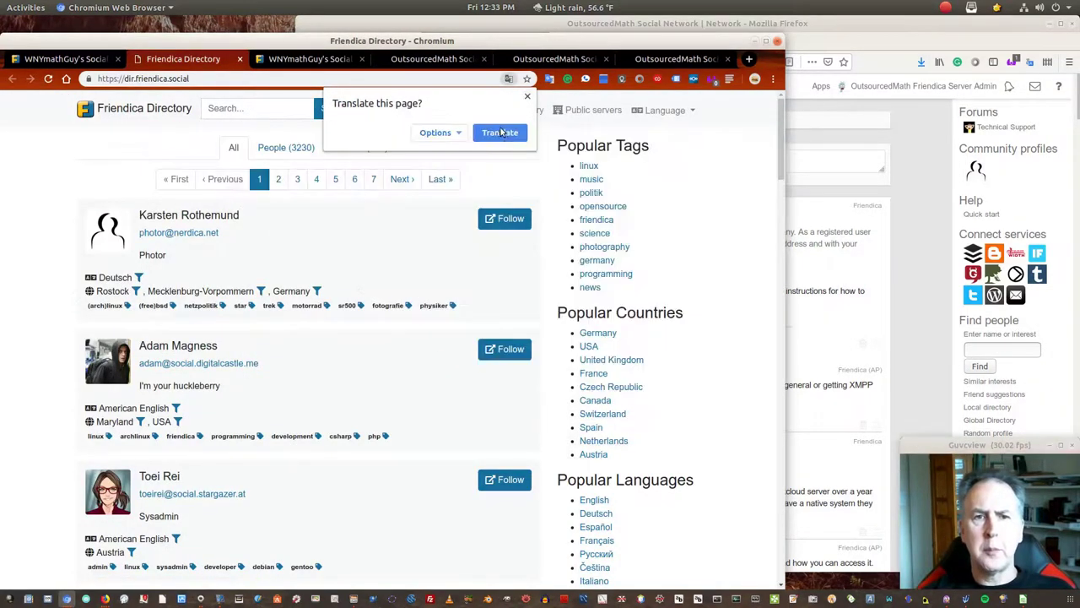
pyautogui.click(500, 133)
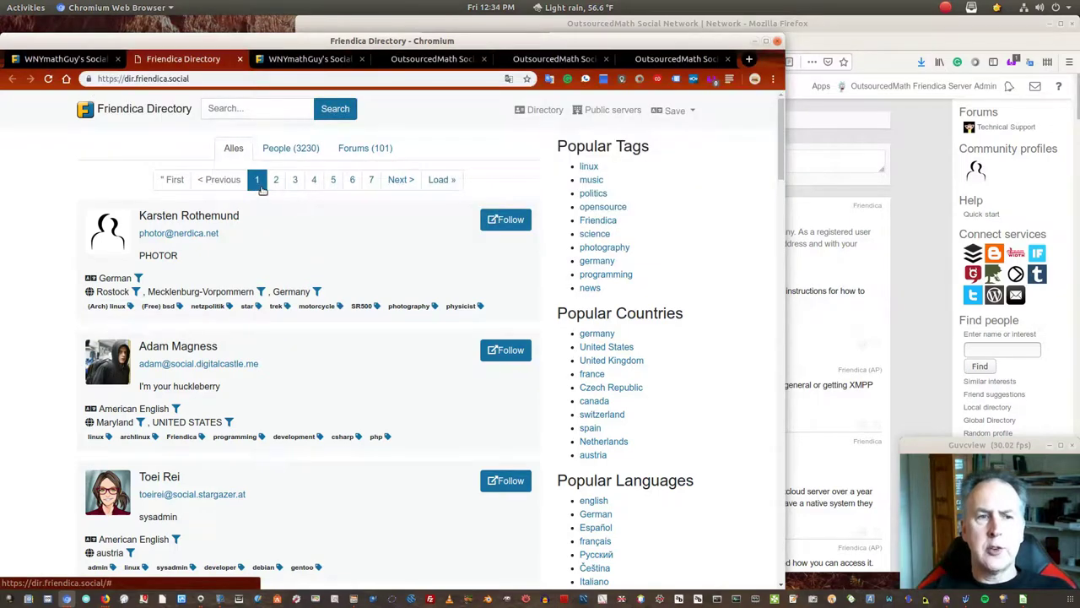
# Skim the Friendica Directory's first page of profiles and go to page 7
pyautogui.scroll(-3, 181, 268)
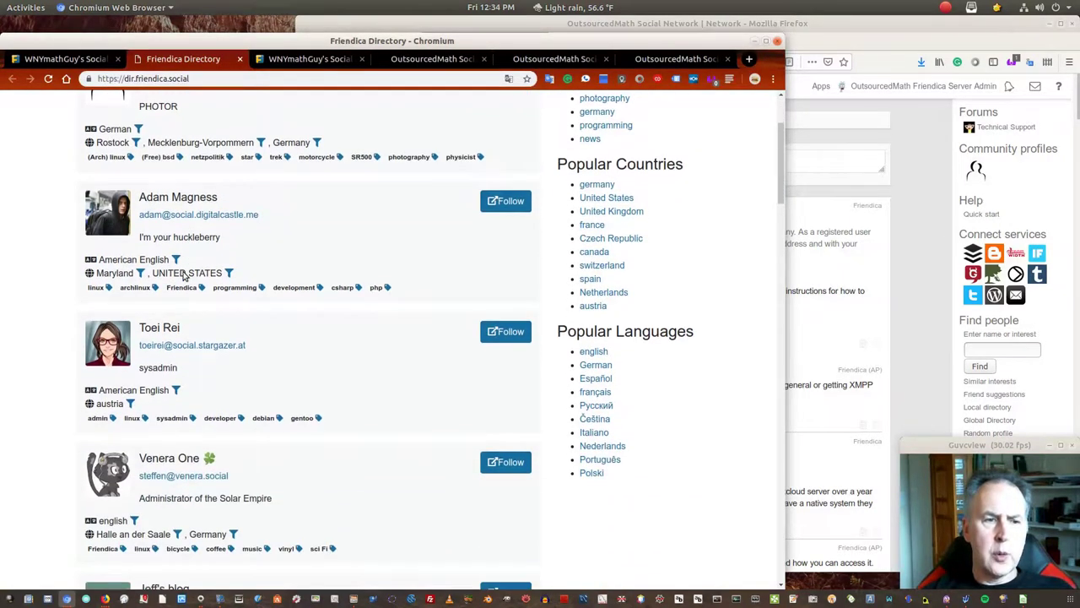
pyautogui.scroll(-3, 293, 263)
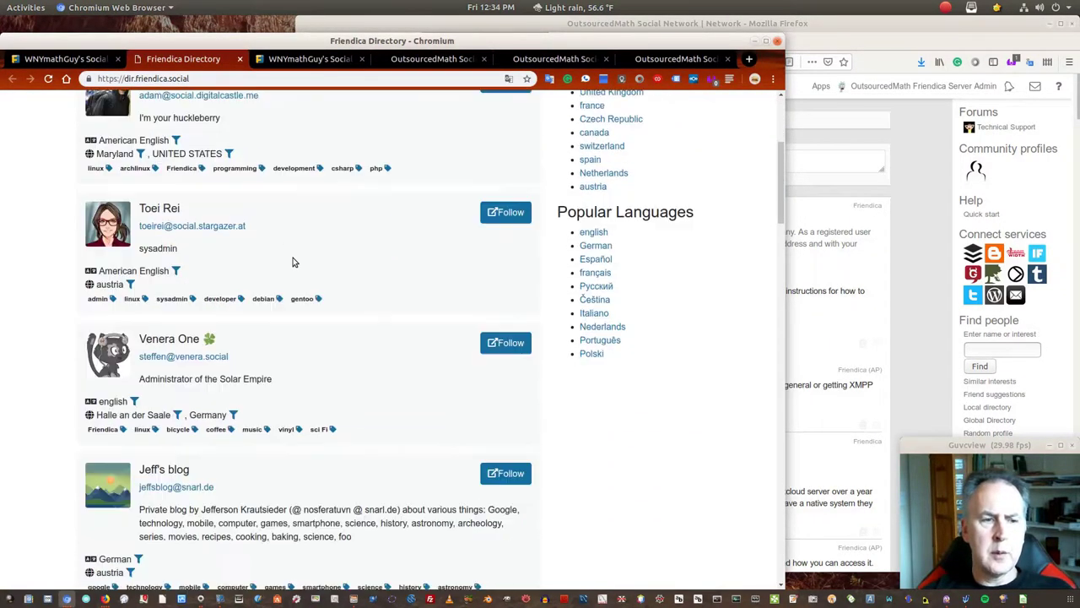
pyautogui.scroll(6, 294, 262)
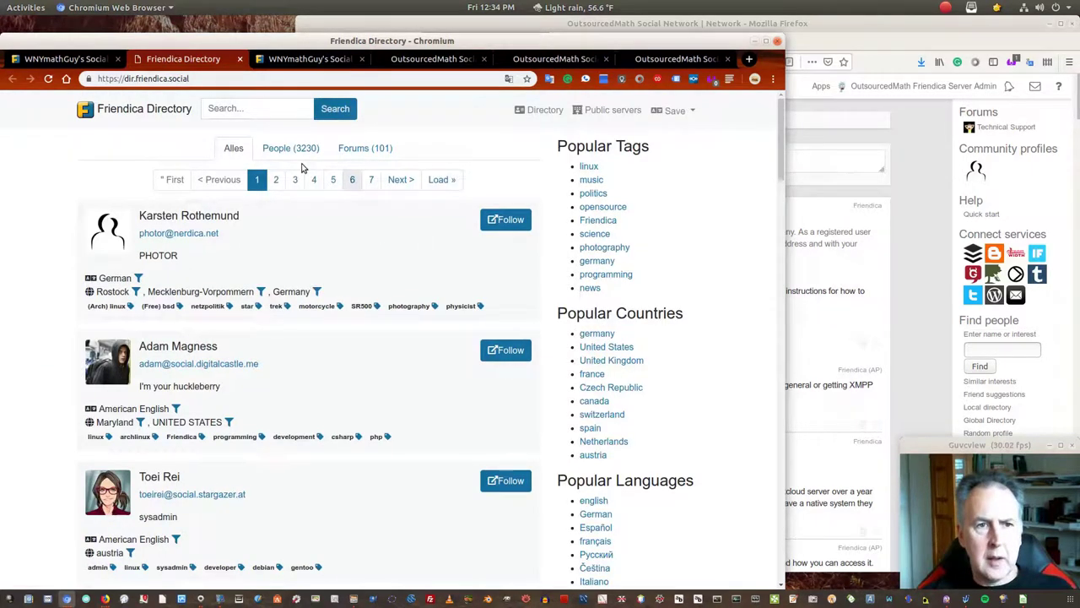
pyautogui.click(371, 179)
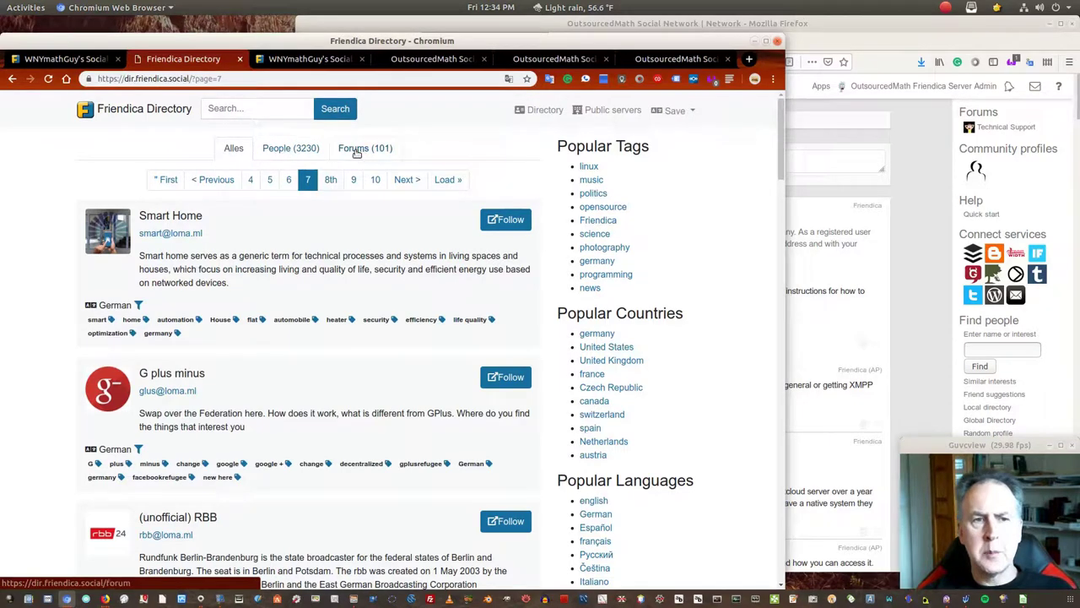
# Skim the directory's People and Forums listings, then close the directory page
pyautogui.click(300, 152)
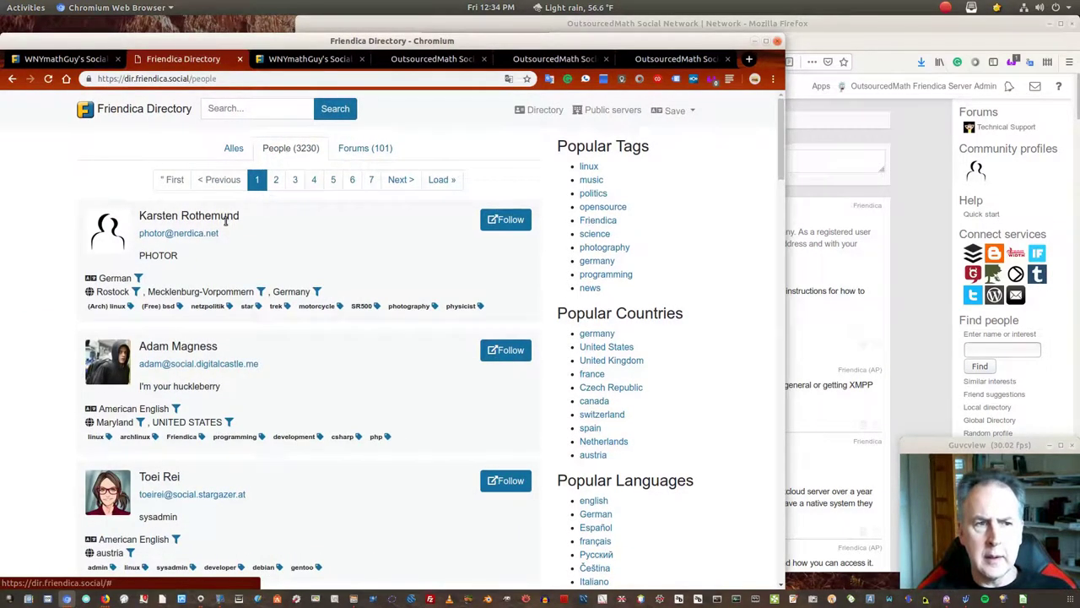
pyautogui.click(365, 150)
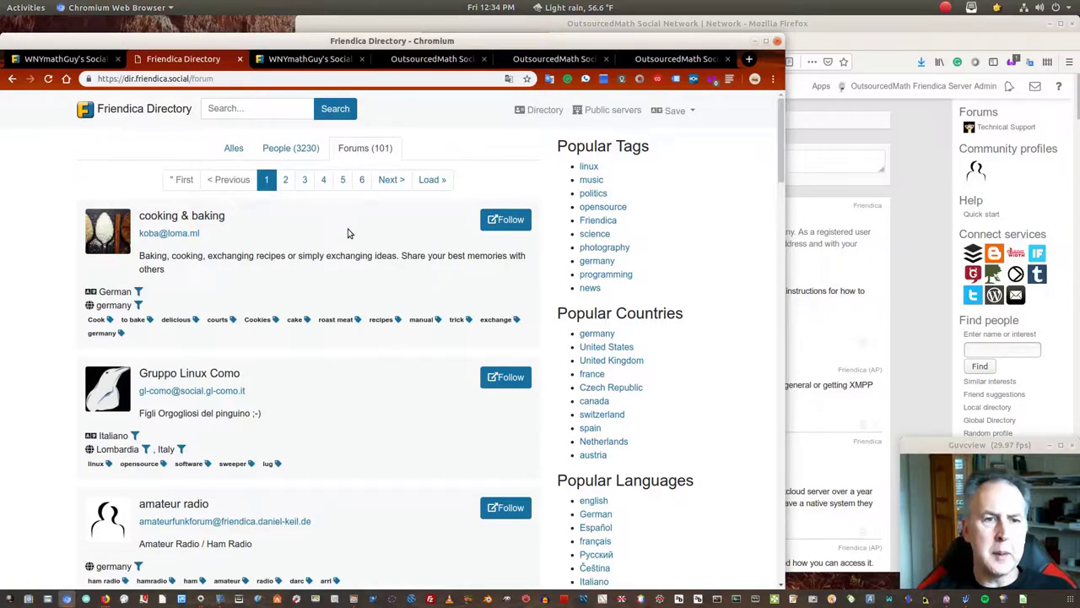
pyautogui.scroll(-3, 261, 251)
pyautogui.scroll(-3, 261, 249)
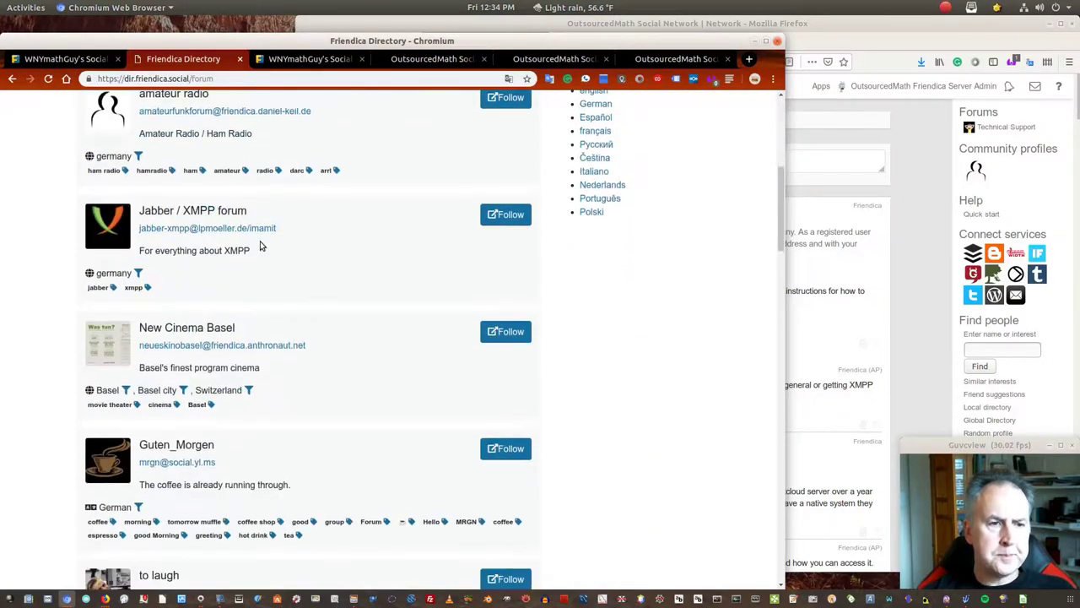
pyautogui.scroll(-3, 261, 245)
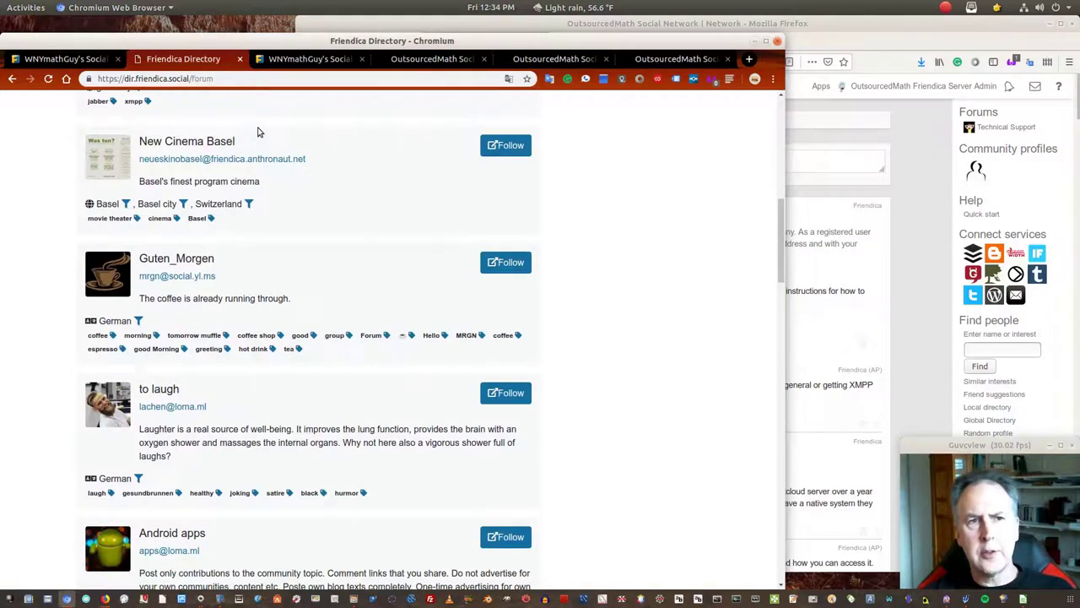
pyautogui.click(240, 59)
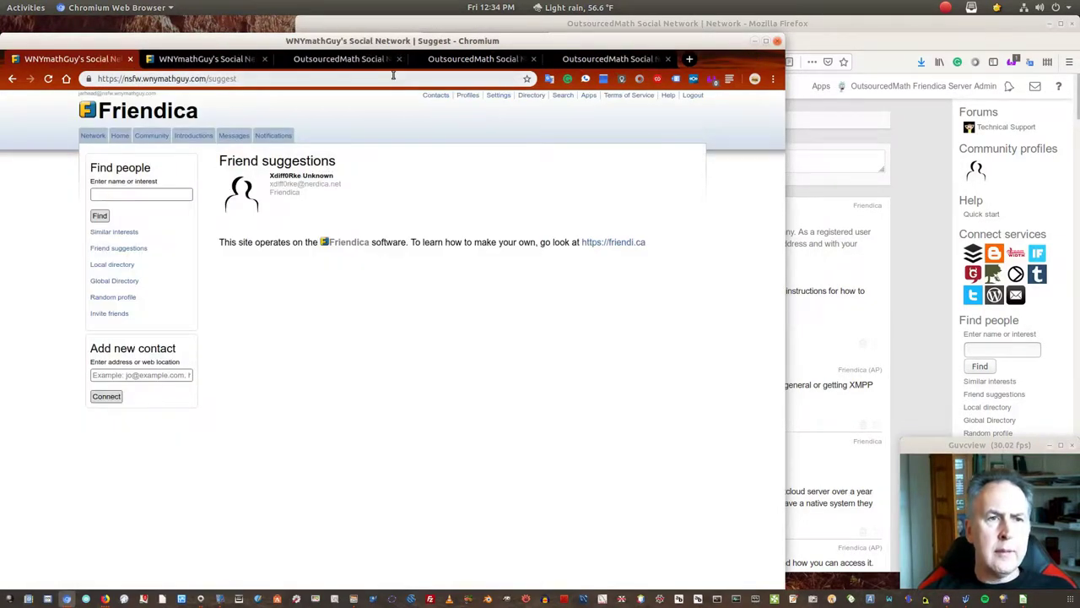
# View the Stock Picking Discussion forum and the News & Media Source List forum on the OutsourcedMath server
pyautogui.click(442, 60)
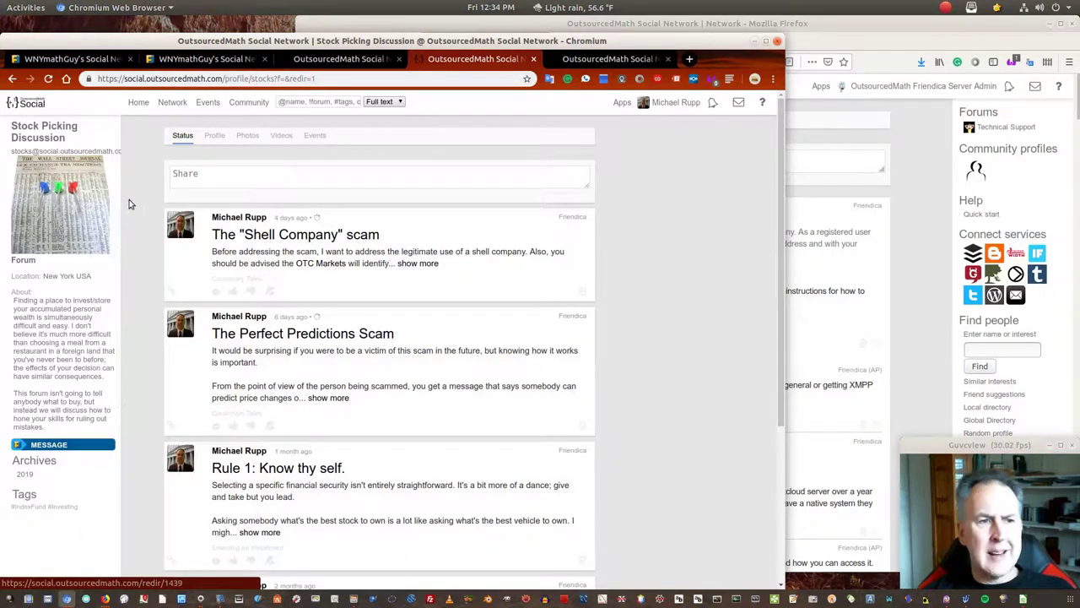
pyautogui.moveTo(169, 245)
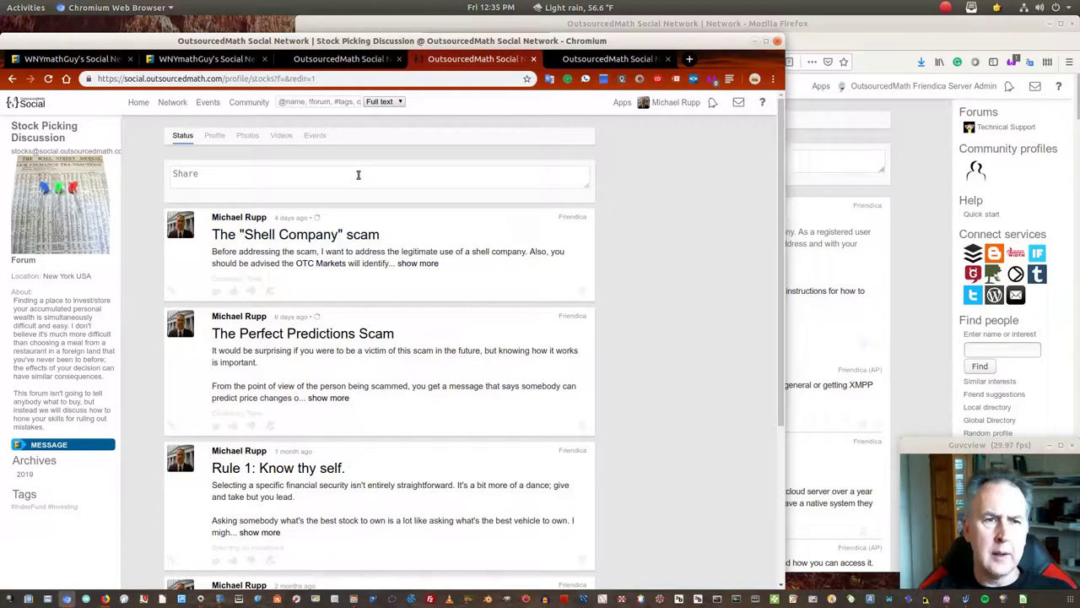
pyautogui.click(579, 65)
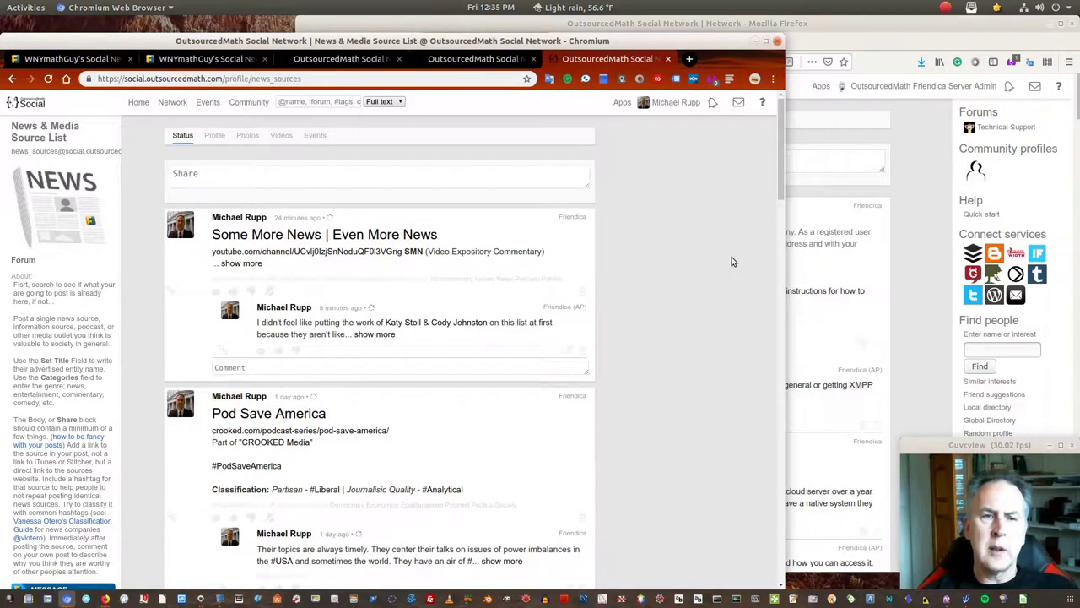
# Expand the new post form of the News & Media Source List forum to examine its title, categories and body fields
pyautogui.click(199, 182)
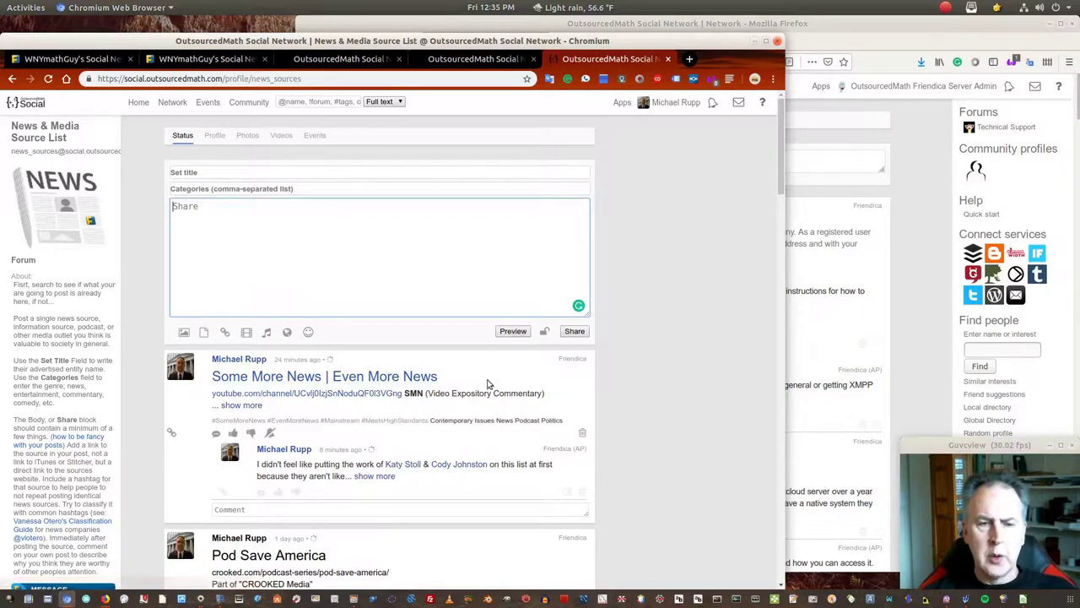
pyautogui.click(638, 280)
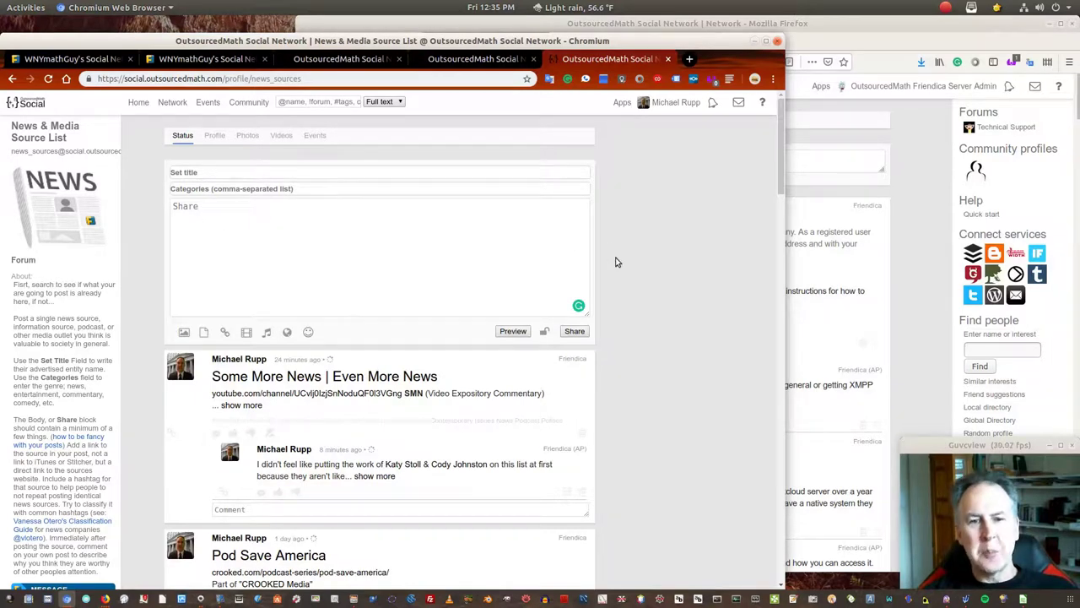
pyautogui.click(176, 213)
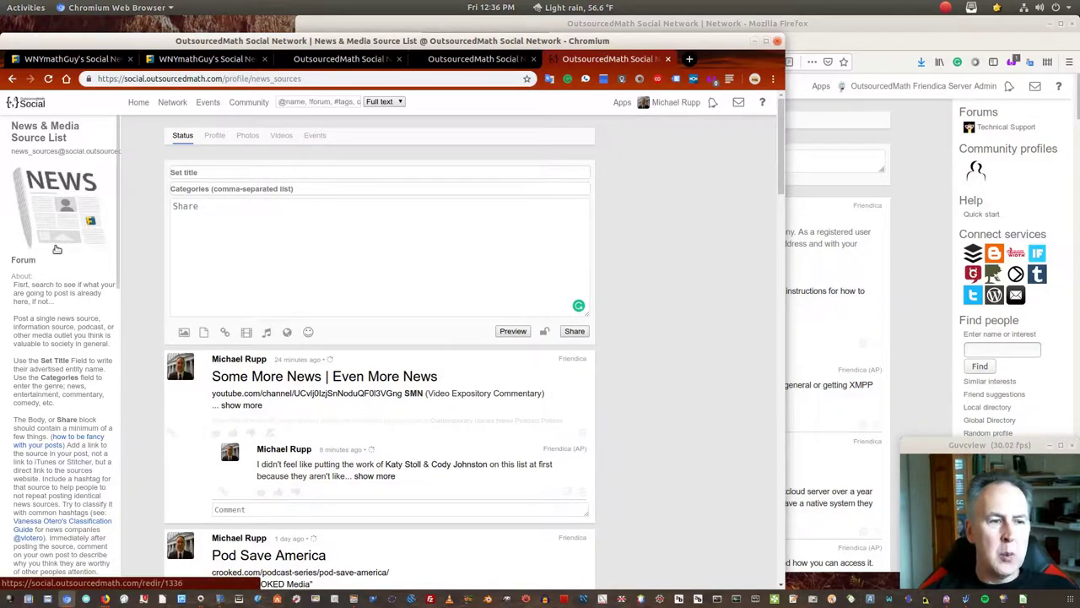
# Open the network stream of shared links and skim through its posts
pyautogui.click(172, 103)
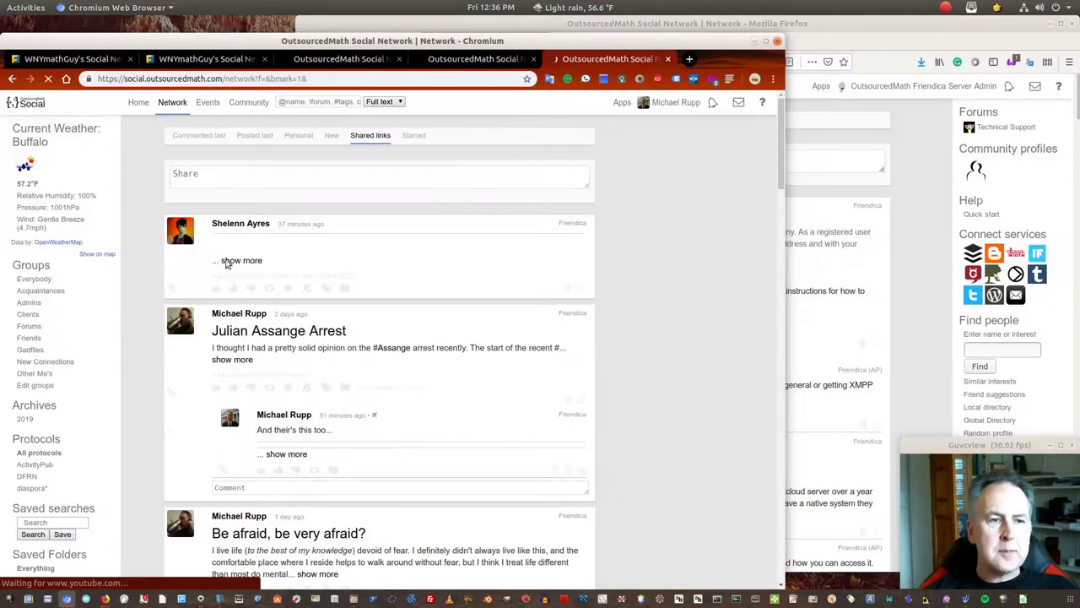
pyautogui.scroll(-5, 163, 305)
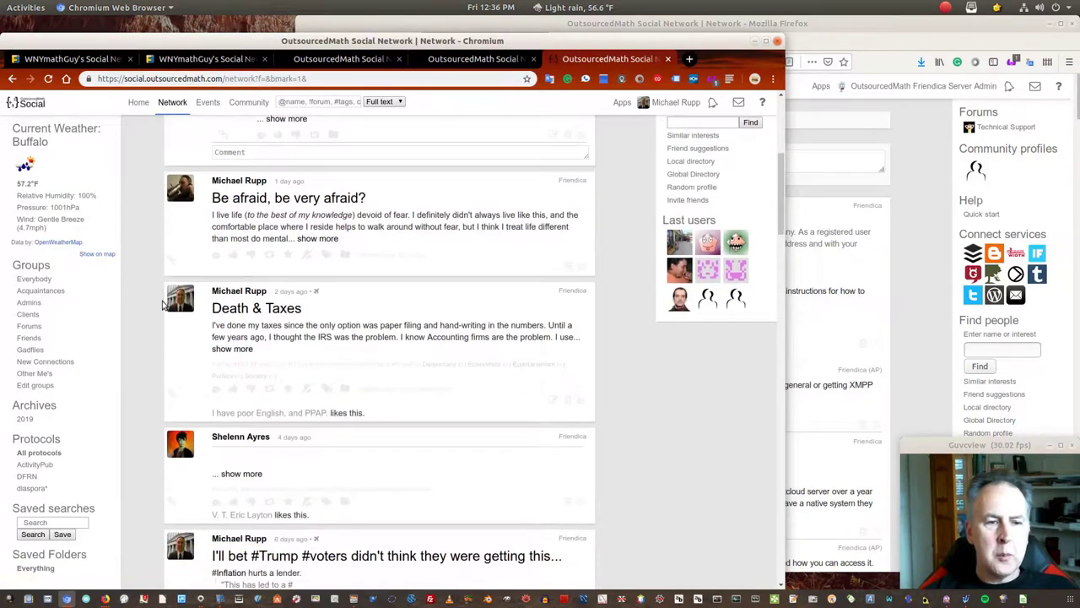
pyautogui.scroll(-3, 162, 304)
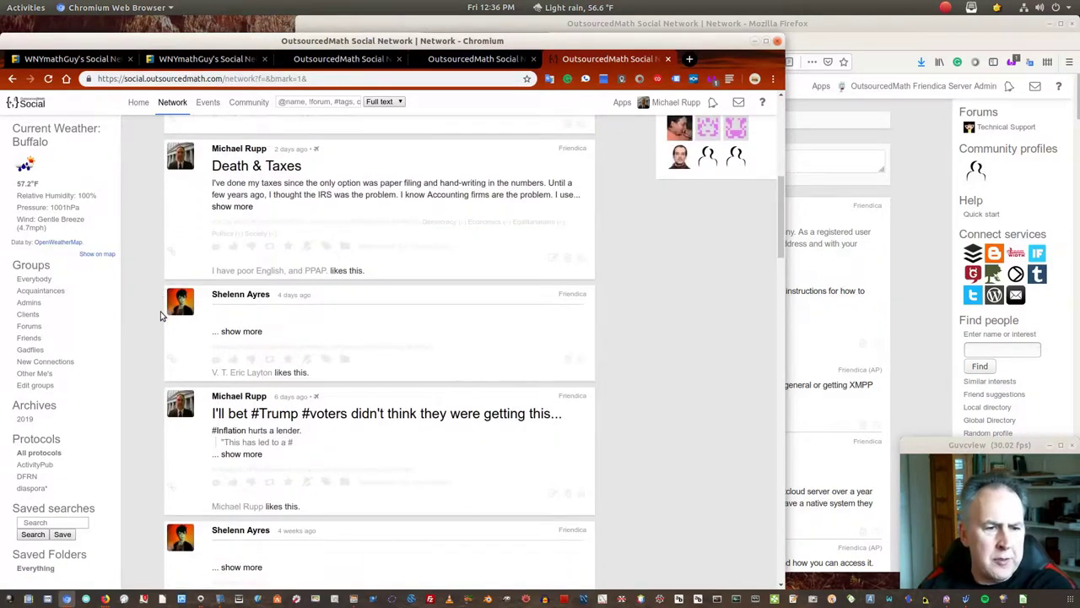
pyautogui.scroll(-9, 160, 316)
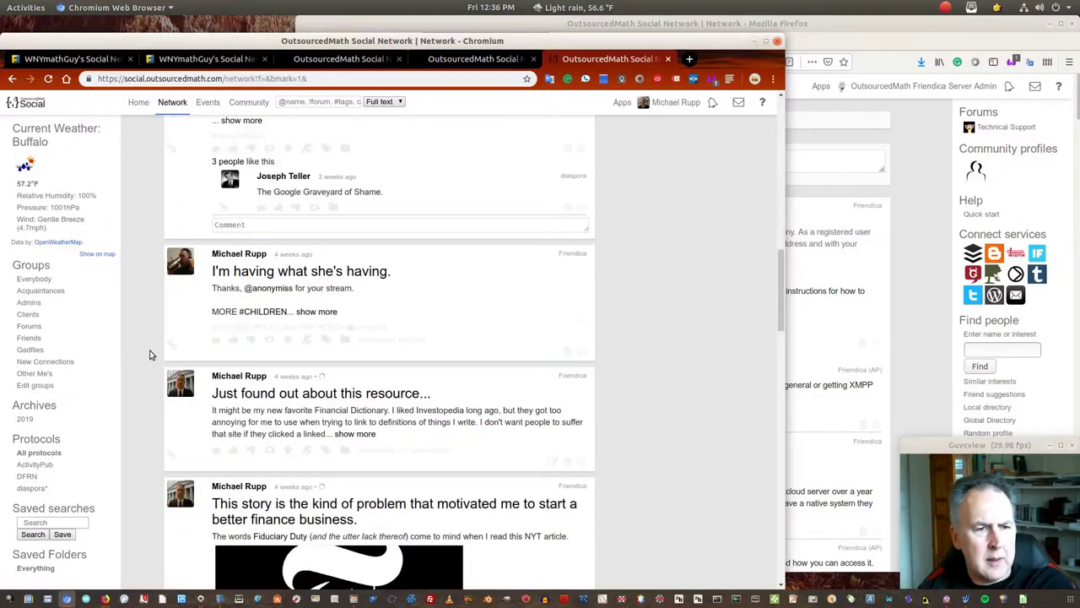
pyautogui.scroll(-11, 149, 354)
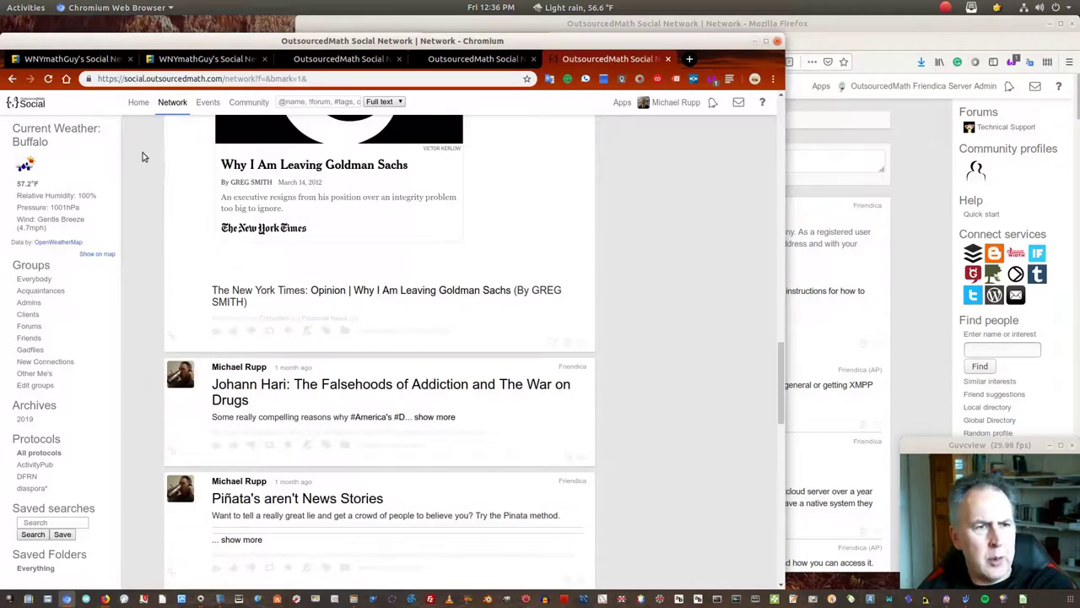
# Open the local community stream, inspect the forum icon and author options of the "Some More News" post, and dismiss the options
pyautogui.click(243, 104)
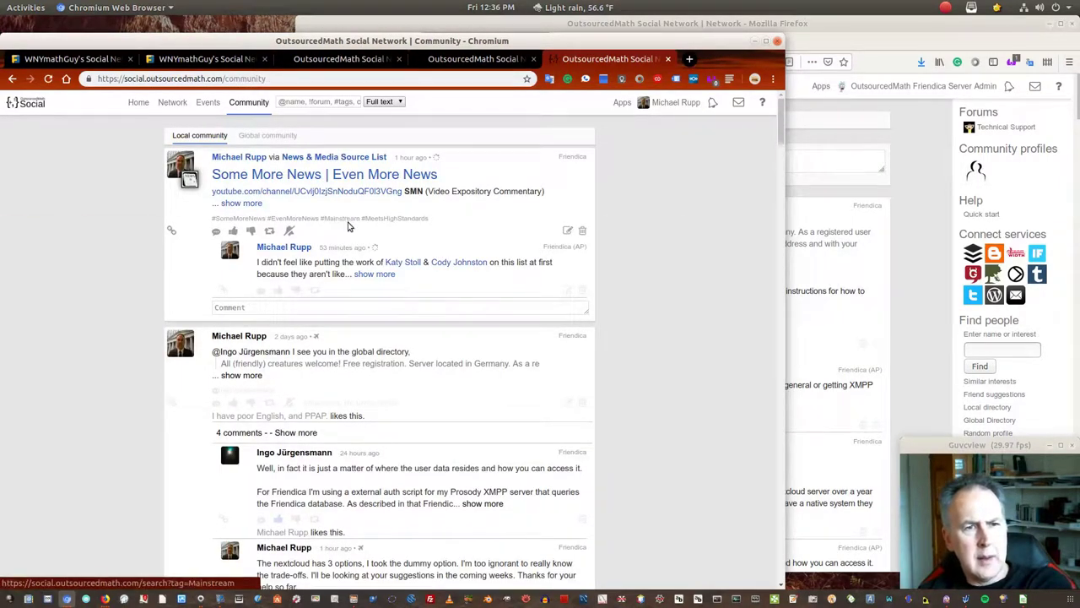
pyautogui.click(188, 178)
pyautogui.click(152, 179)
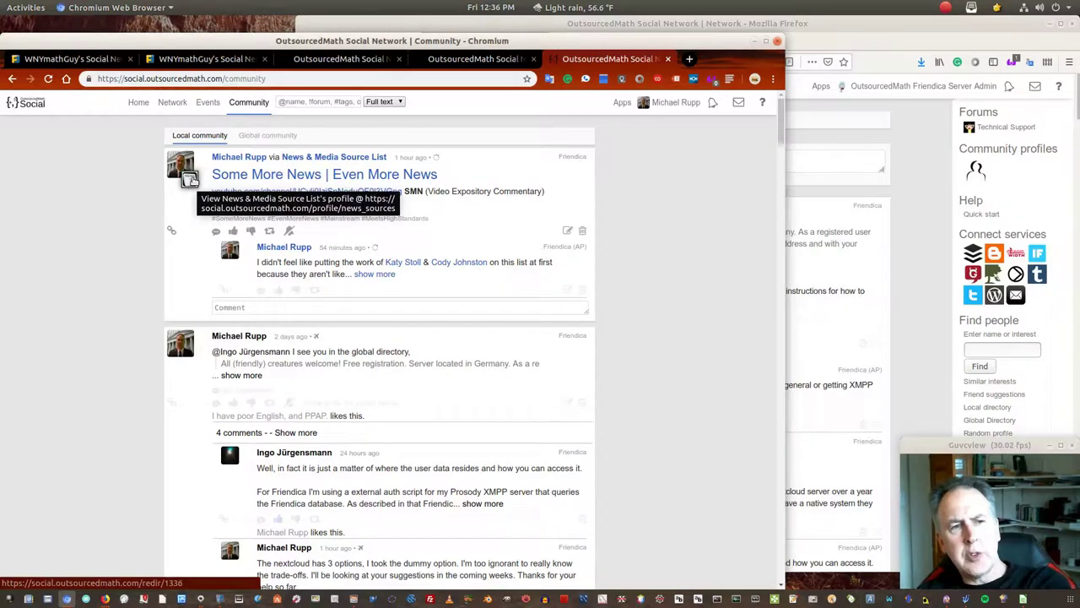
pyautogui.click(190, 179)
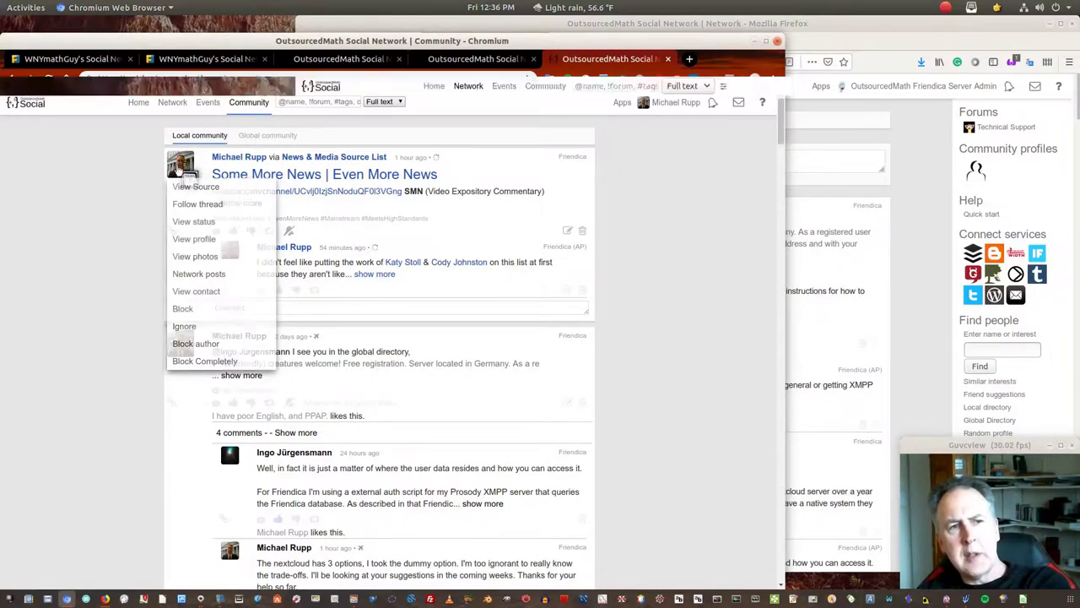
pyautogui.click(128, 211)
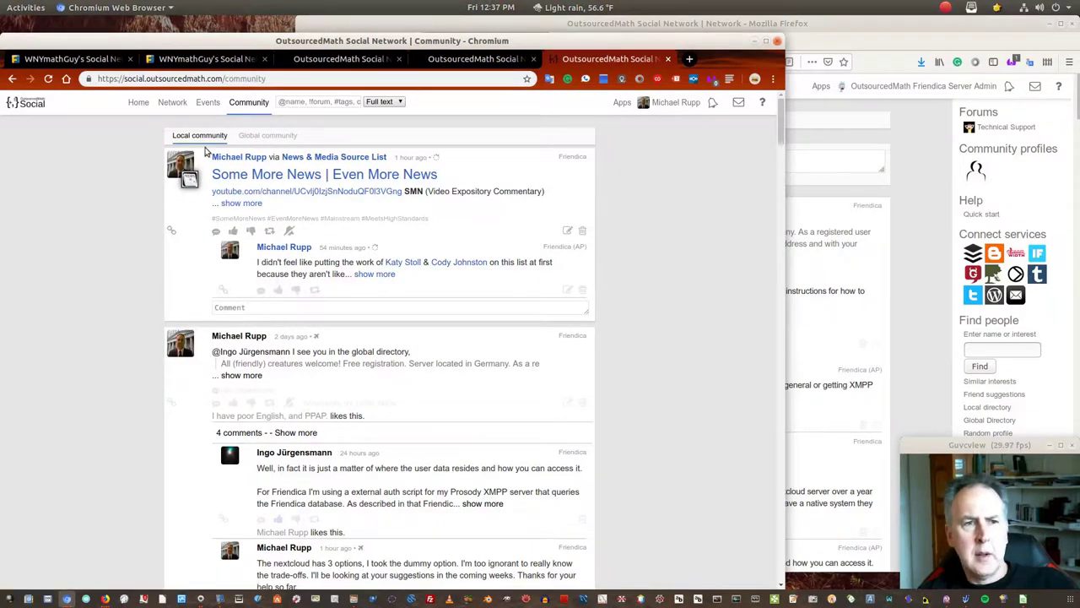
pyautogui.click(230, 249)
pyautogui.scroll(-1, 103, 269)
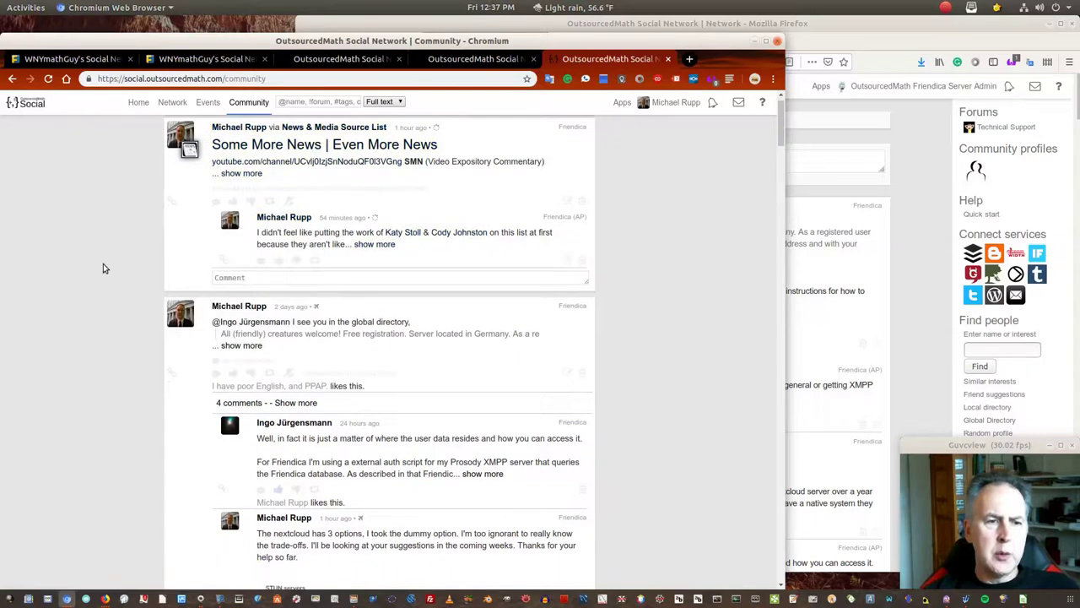
pyautogui.scroll(1, 103, 266)
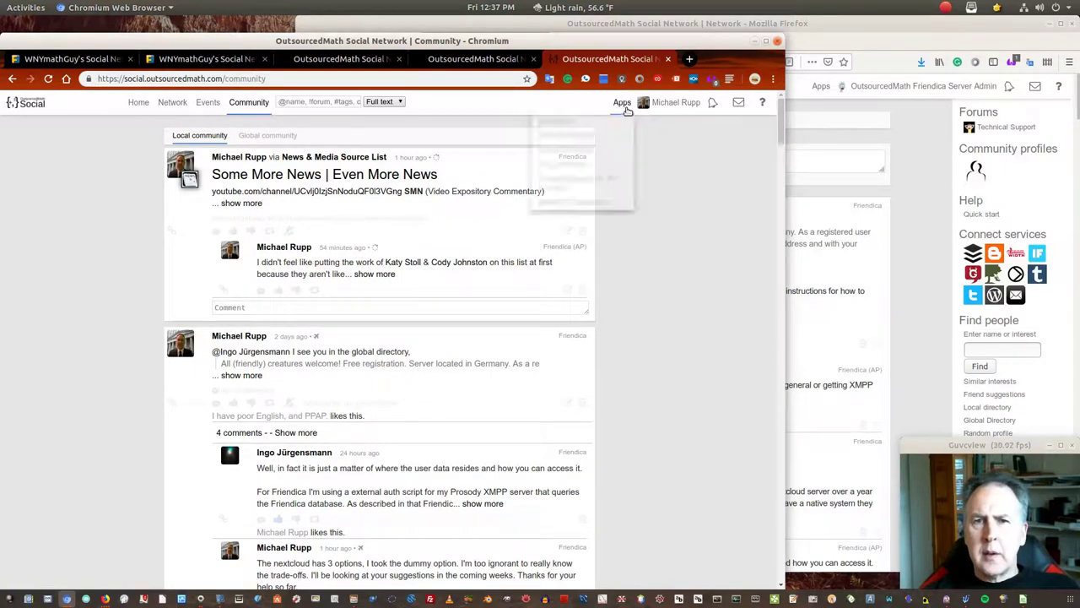
# Open the account settings and expand the advanced account types section
pyautogui.moveTo(658, 108)
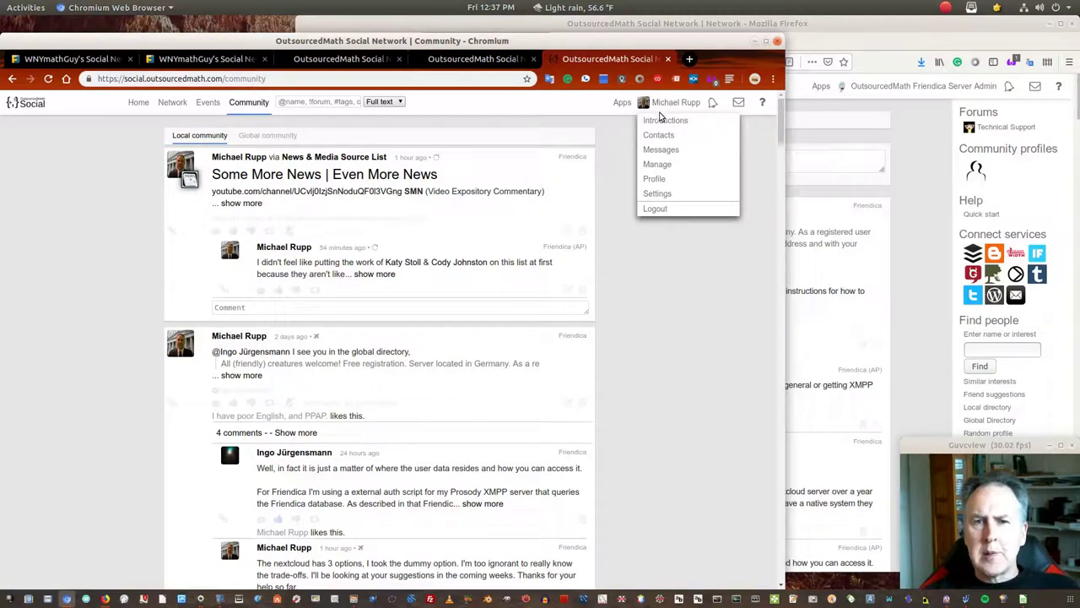
pyautogui.click(660, 195)
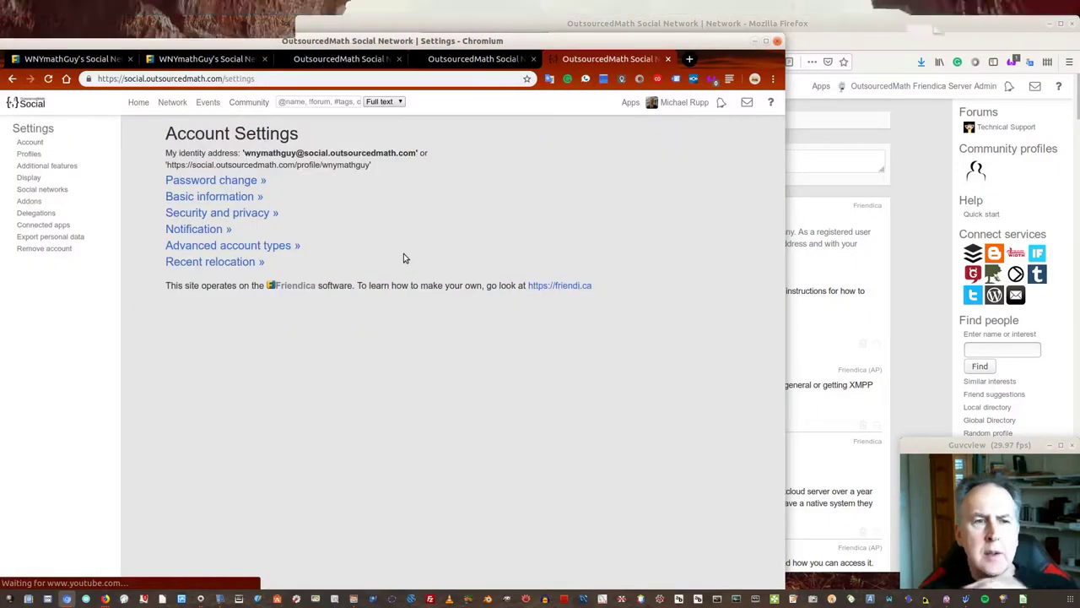
pyautogui.click(46, 147)
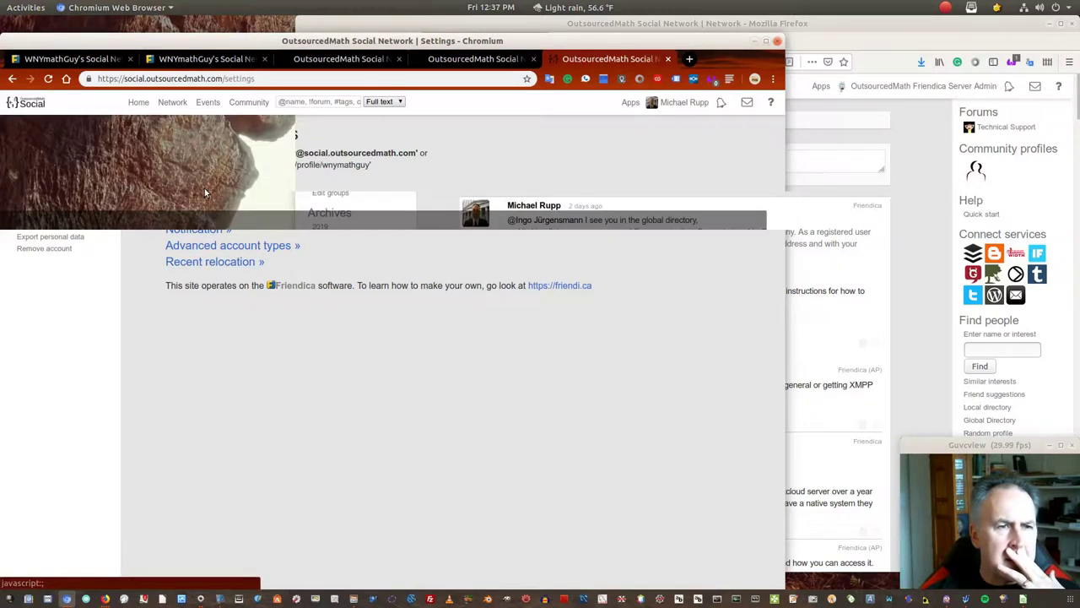
pyautogui.click(204, 247)
pyautogui.scroll(-1, 507, 248)
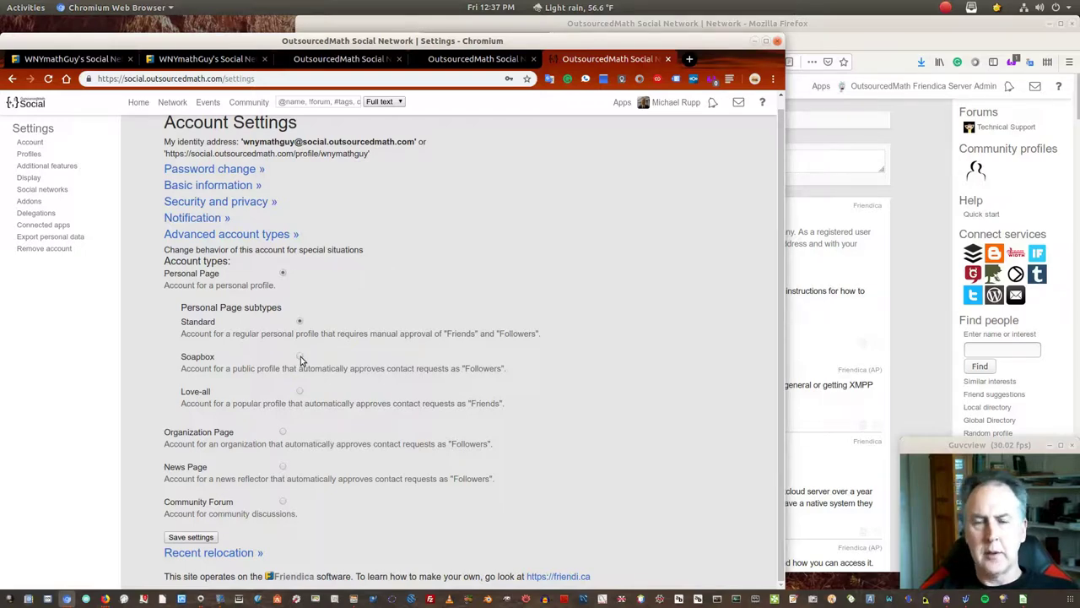
# Try the Soapbox subtype and the Organization Page, News Page and Community Forum account types, ending back on Personal Page
pyautogui.click(194, 357)
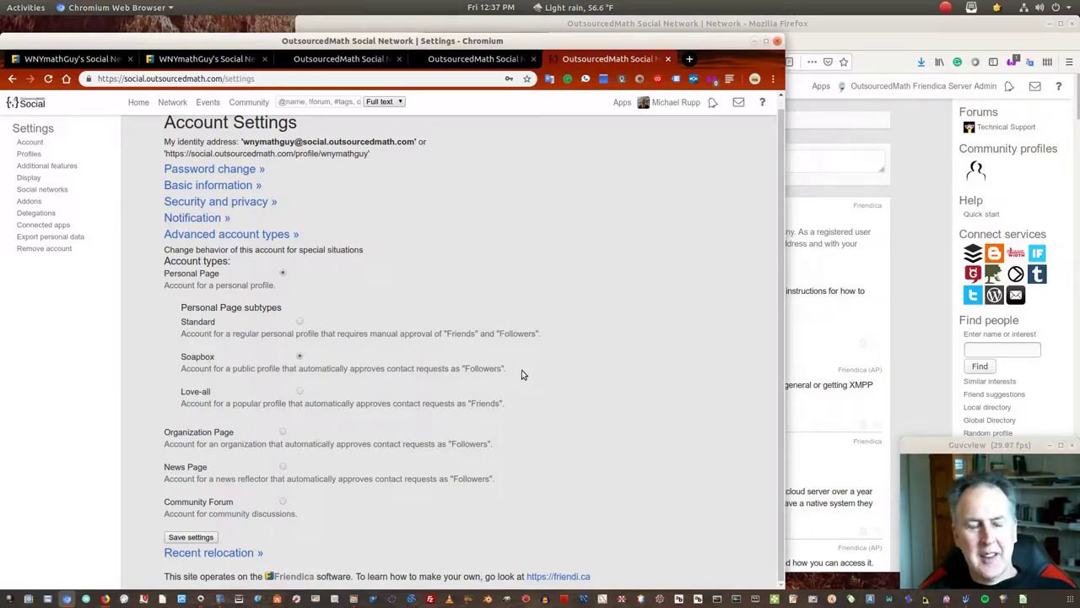
pyautogui.click(300, 321)
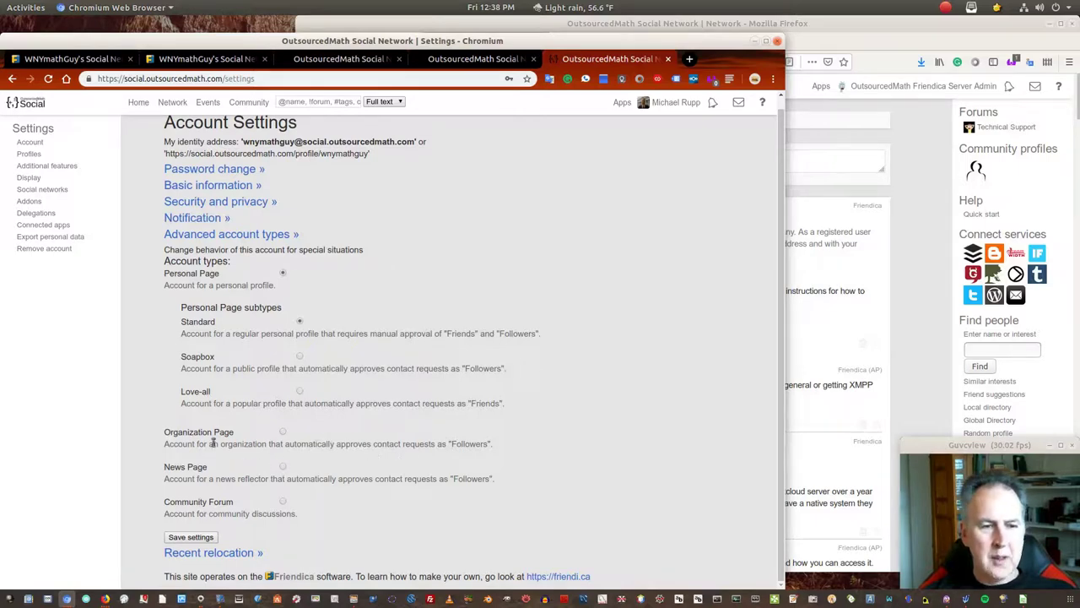
pyautogui.click(283, 433)
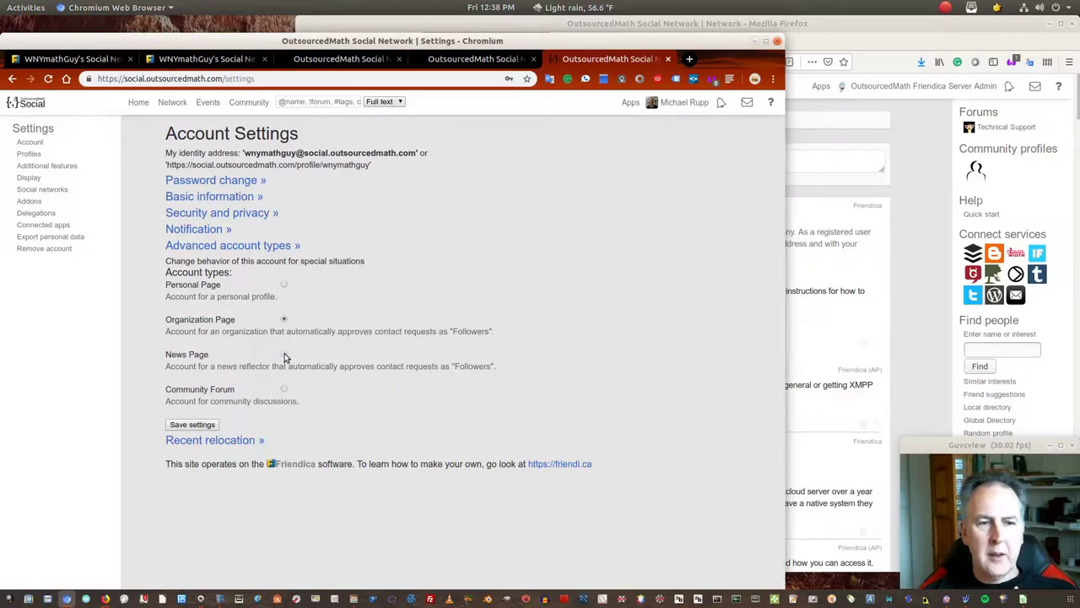
pyautogui.click(284, 354)
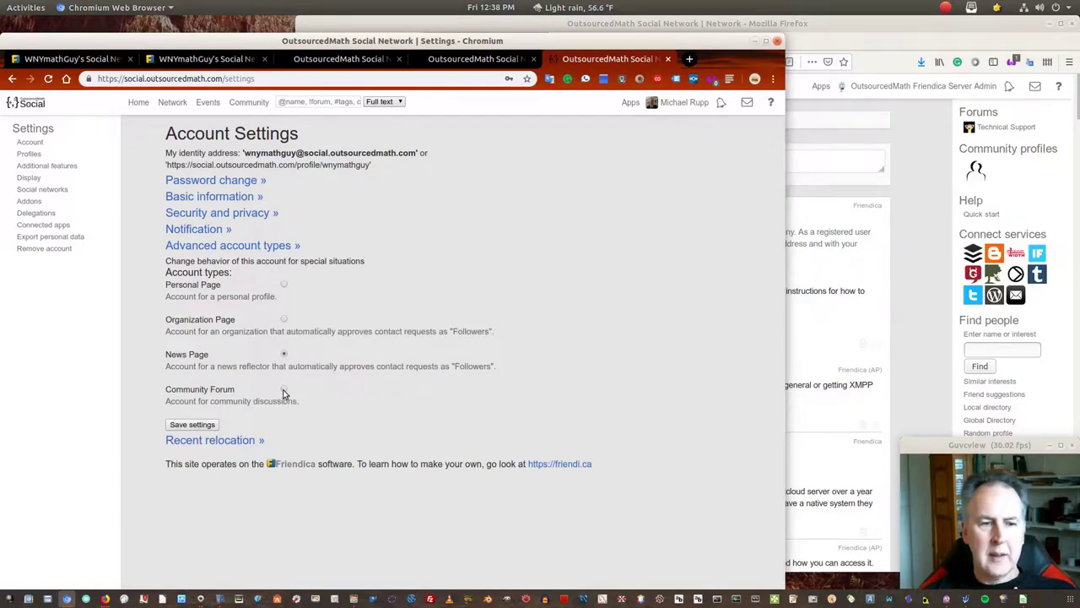
pyautogui.click(283, 390)
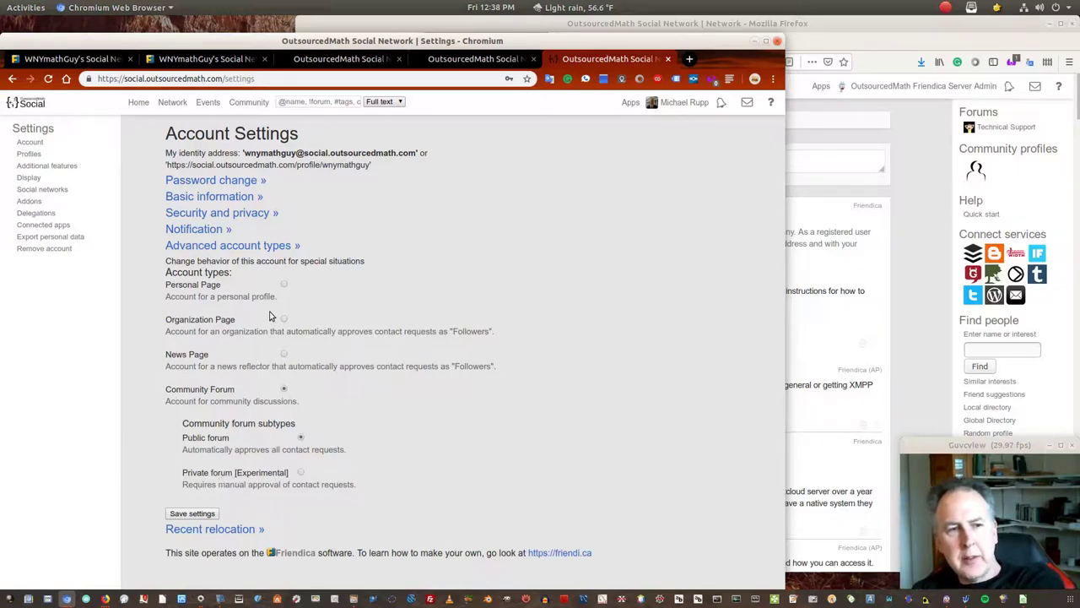
pyautogui.click(284, 286)
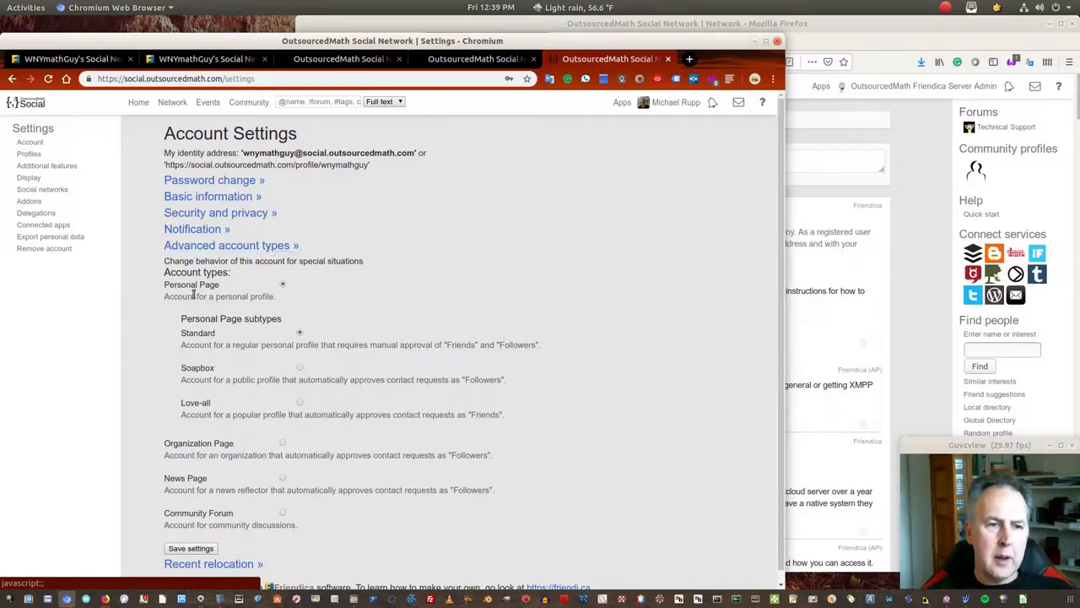
# Open the Manage Identities and Pages page to view the accounts that are managed or owned
pyautogui.click(34, 145)
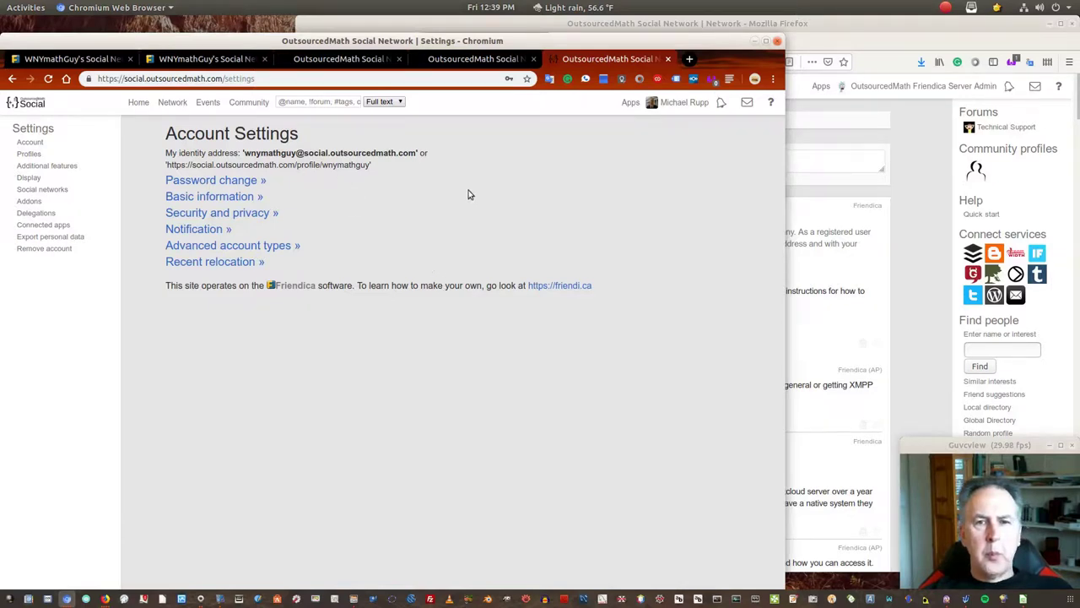
pyautogui.click(673, 114)
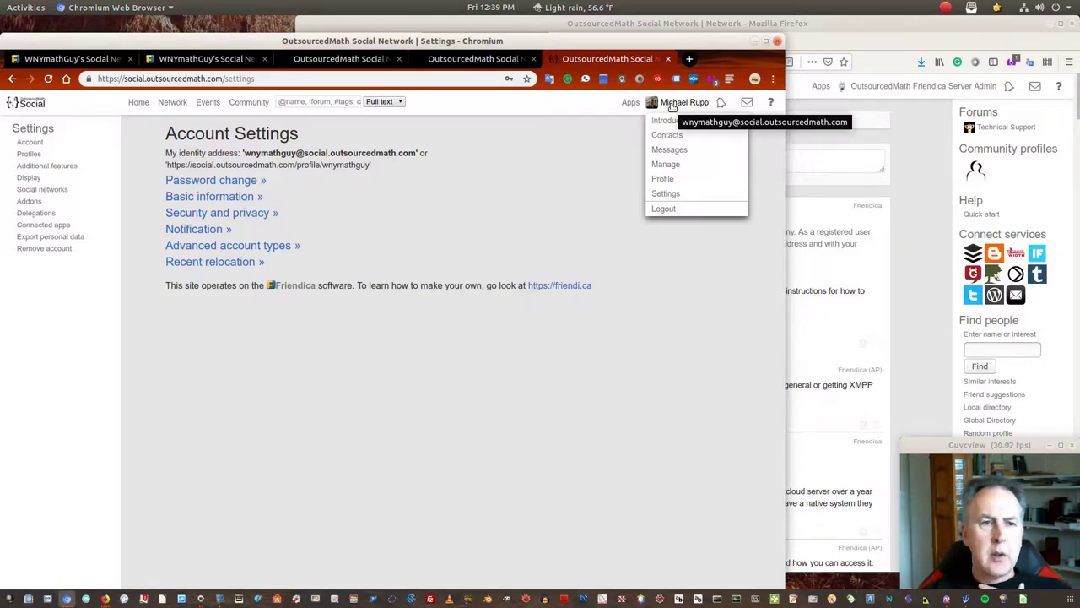
pyautogui.click(667, 165)
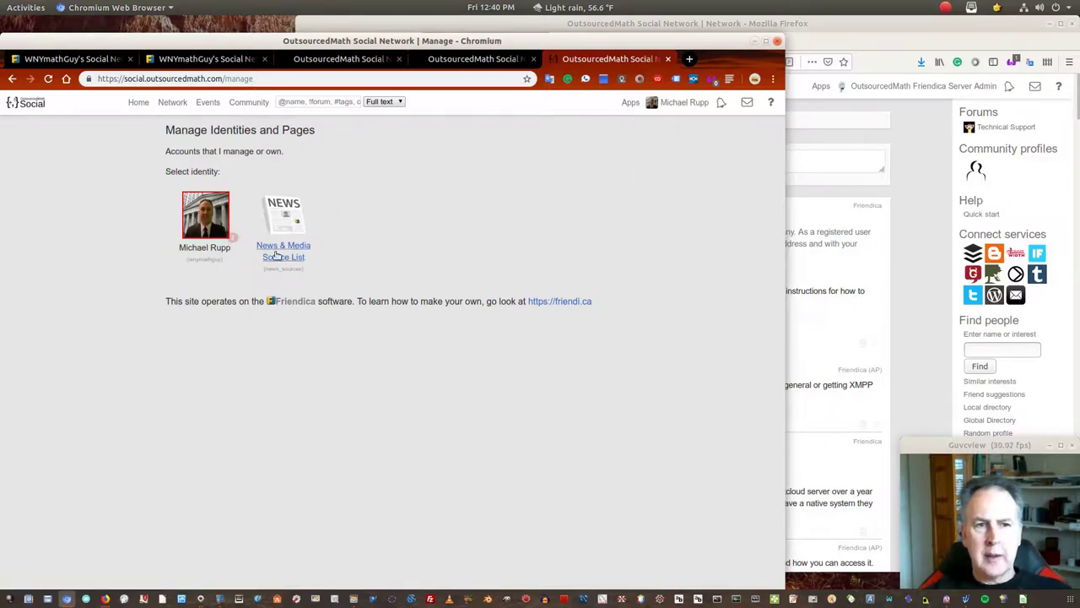
pyautogui.click(680, 102)
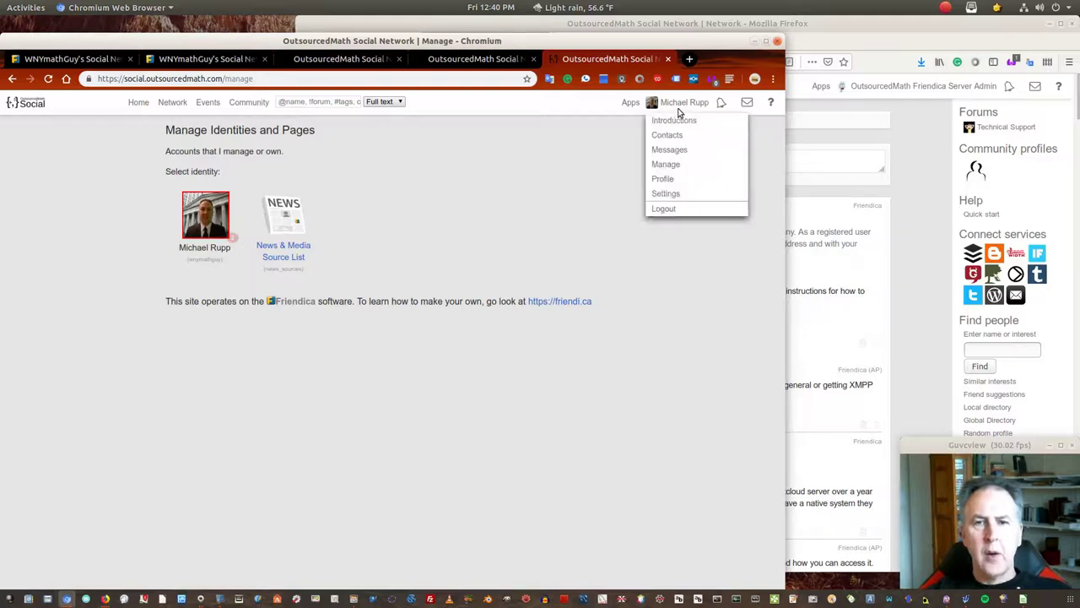
pyautogui.click(631, 119)
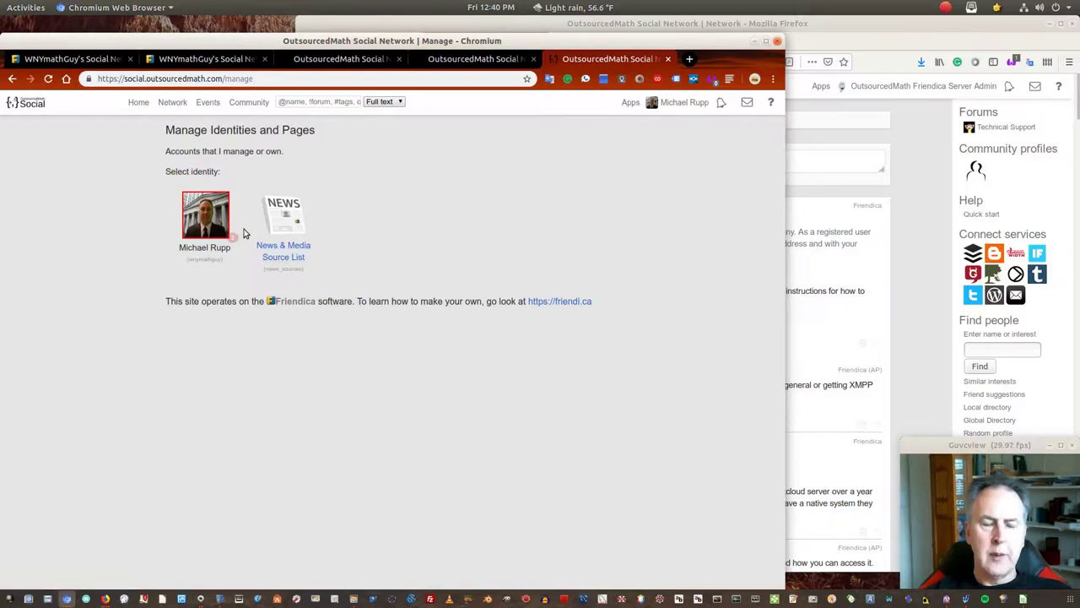
# Examine the Recent relocation section of the account settings and open the profile details editor
pyautogui.click(653, 103)
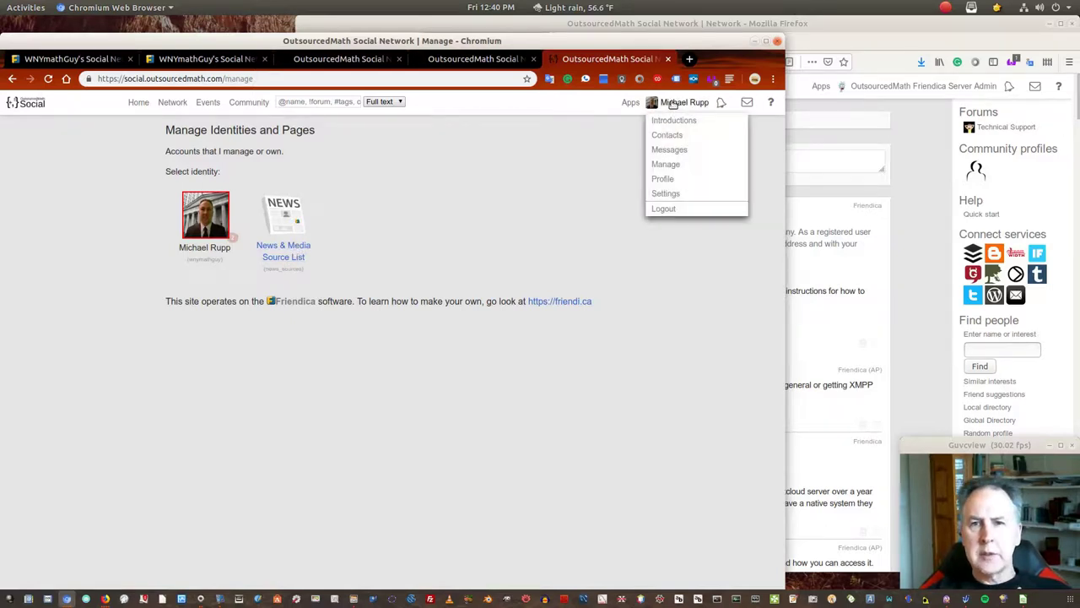
pyautogui.click(664, 193)
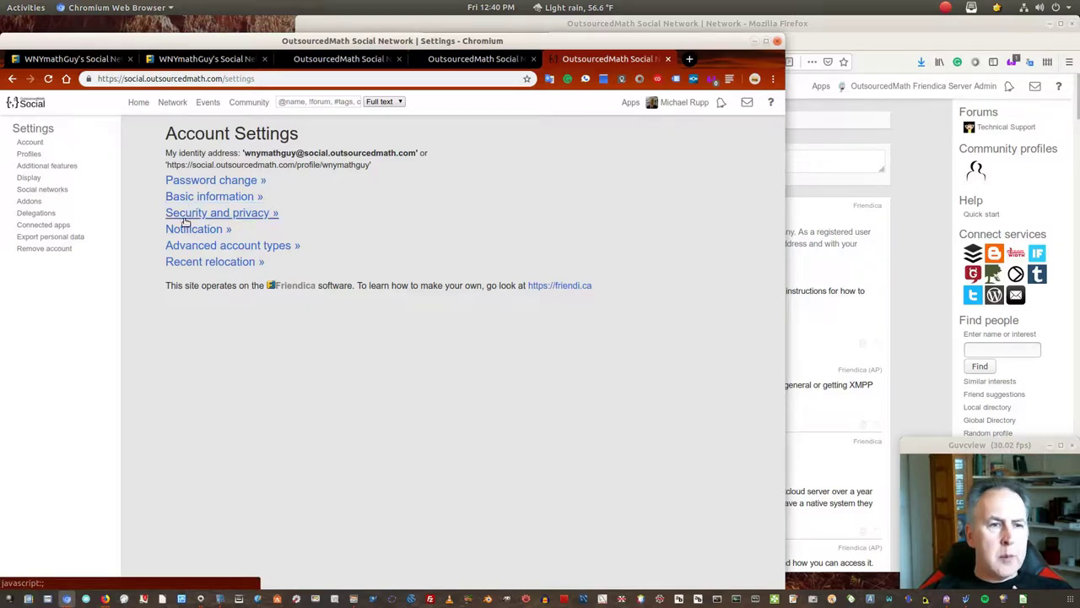
pyautogui.click(187, 263)
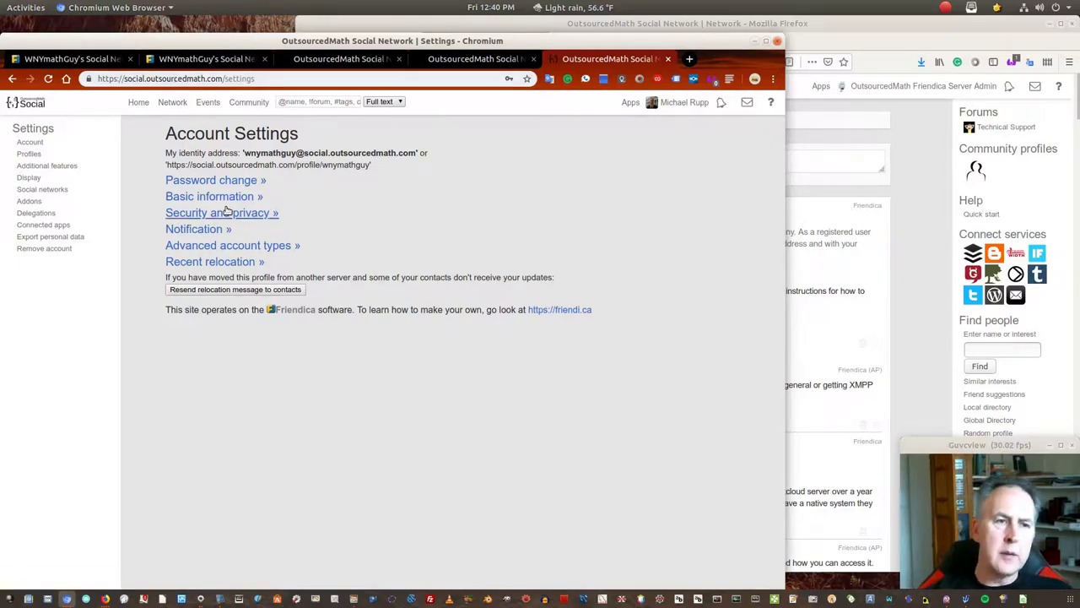
pyautogui.click(34, 156)
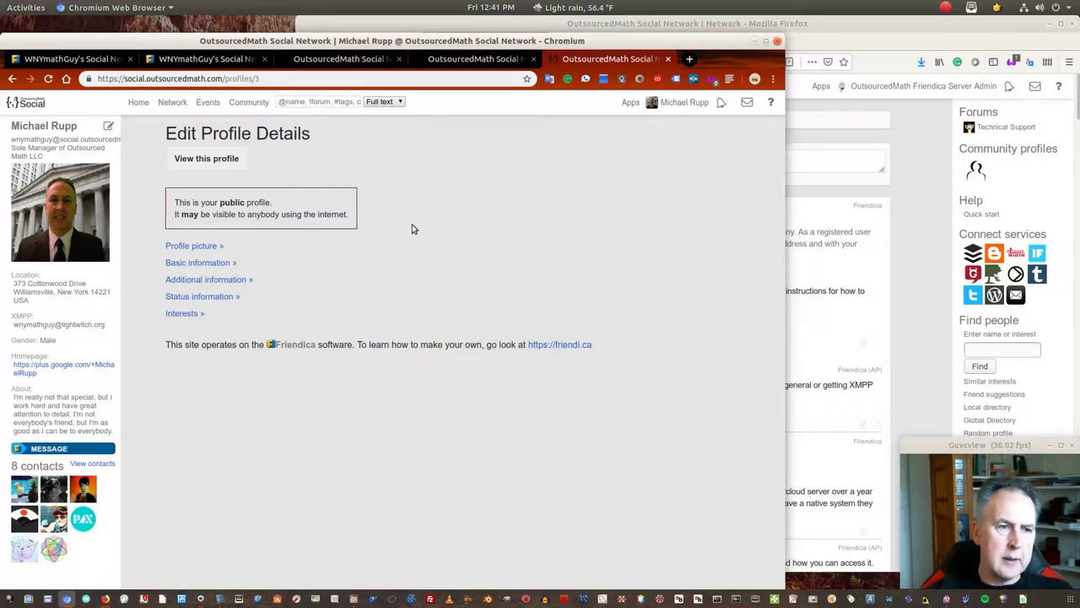
# Open the groups from the contacts list and view the members of the Admins group
pyautogui.click(675, 107)
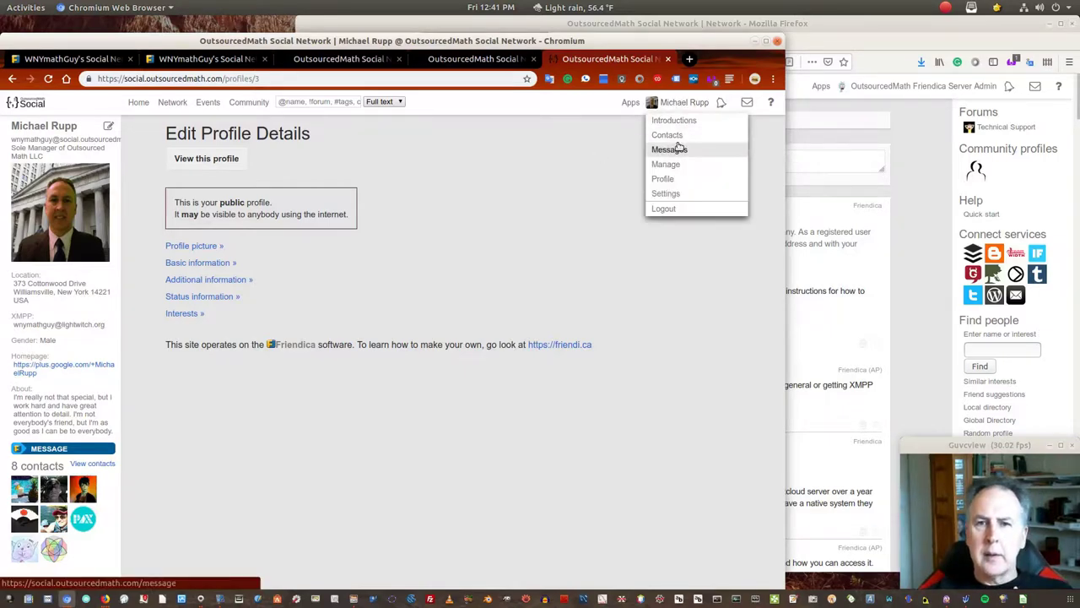
pyautogui.click(670, 136)
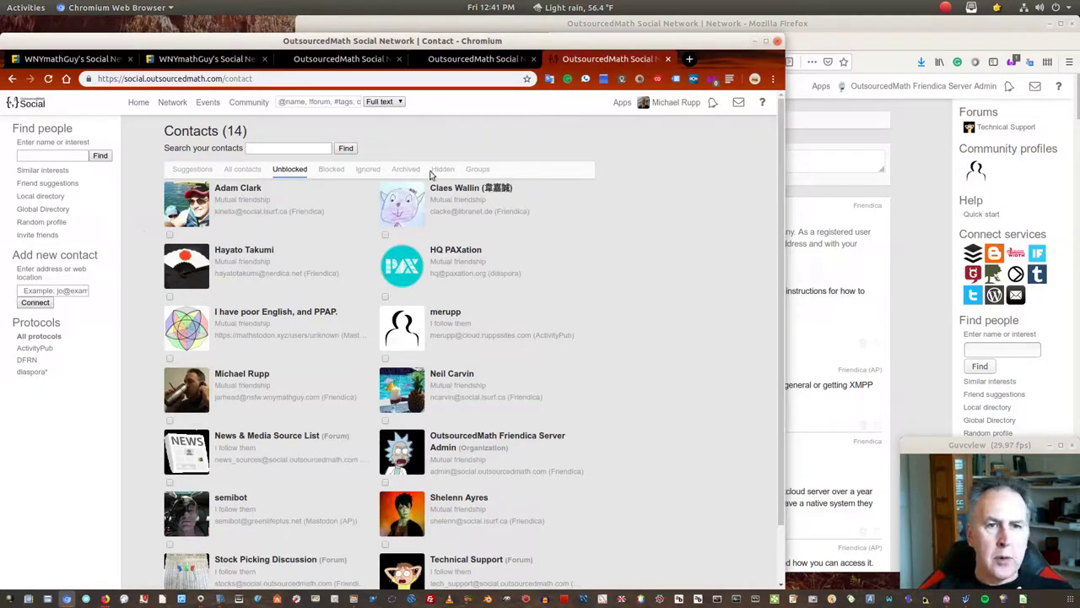
pyautogui.click(469, 172)
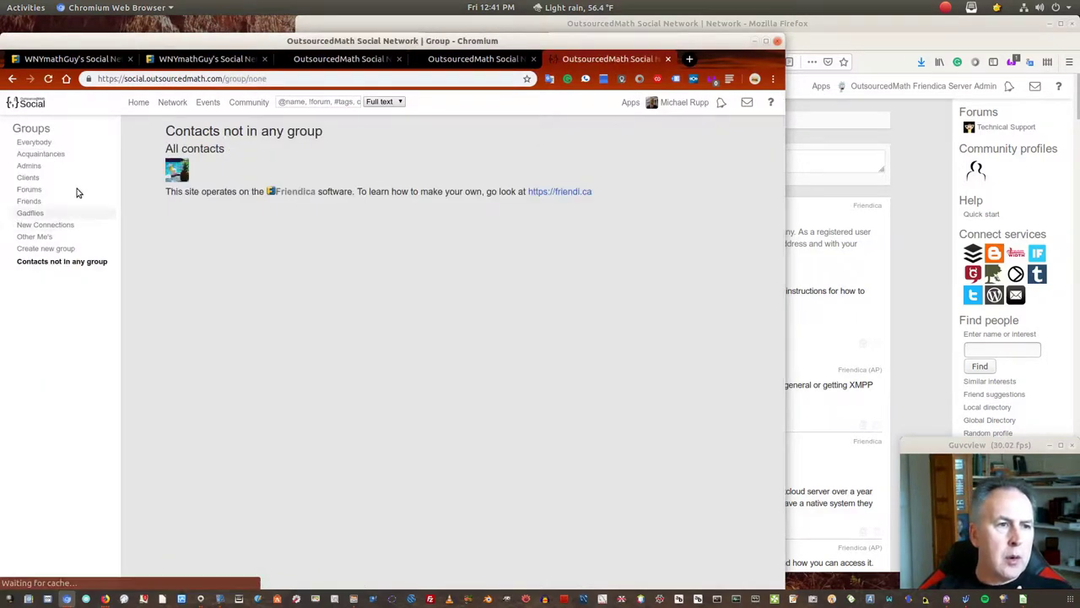
pyautogui.click(32, 167)
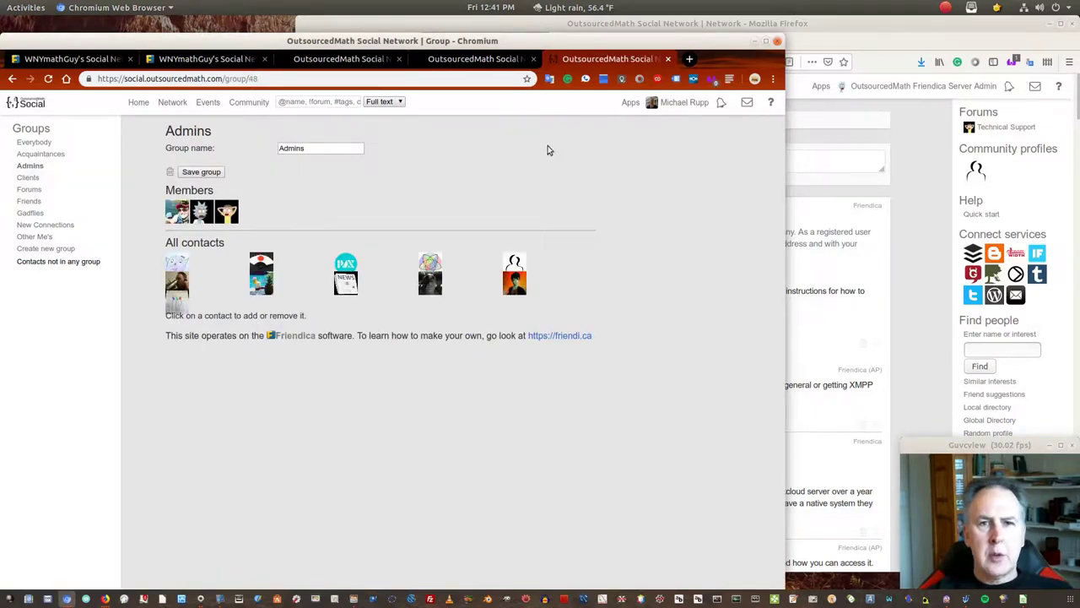
# View the account's own profile page, and return to the profile details editor through the settings
pyautogui.click(680, 102)
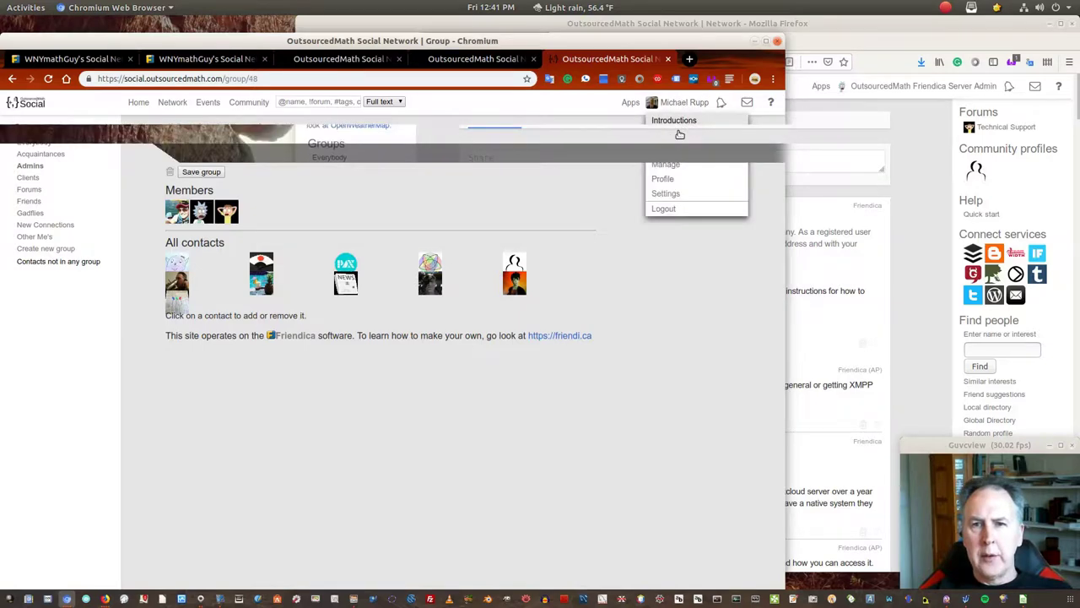
pyautogui.click(664, 179)
pyautogui.click(672, 103)
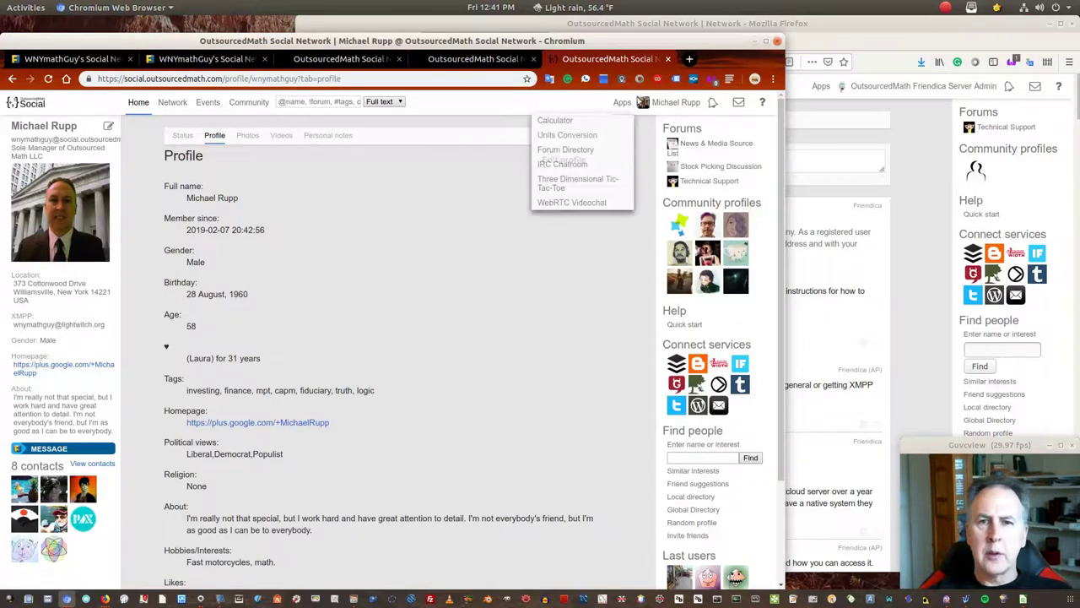
pyautogui.click(658, 193)
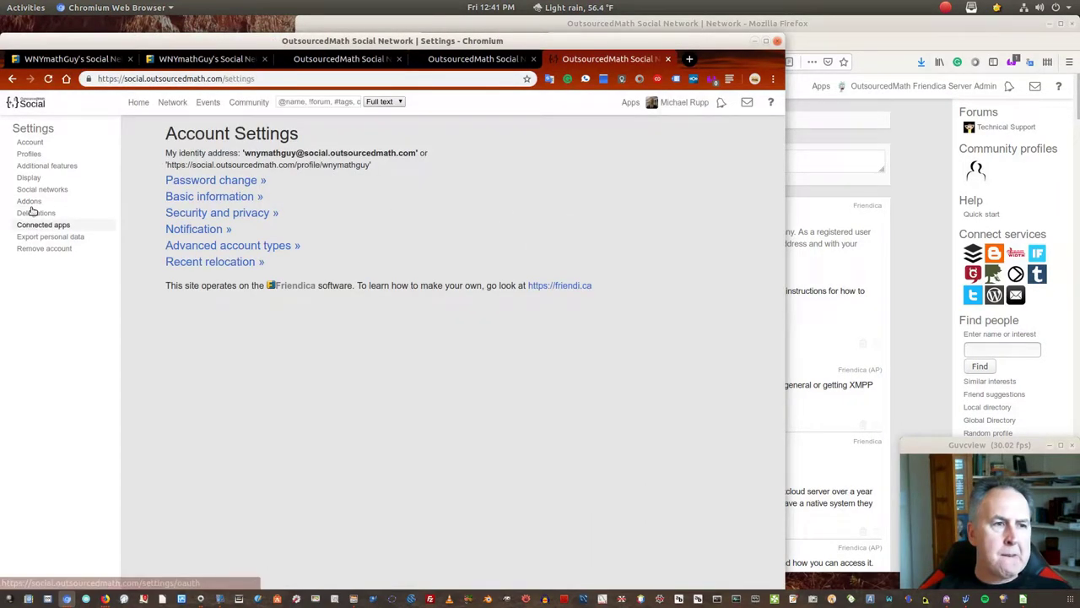
pyautogui.click(29, 154)
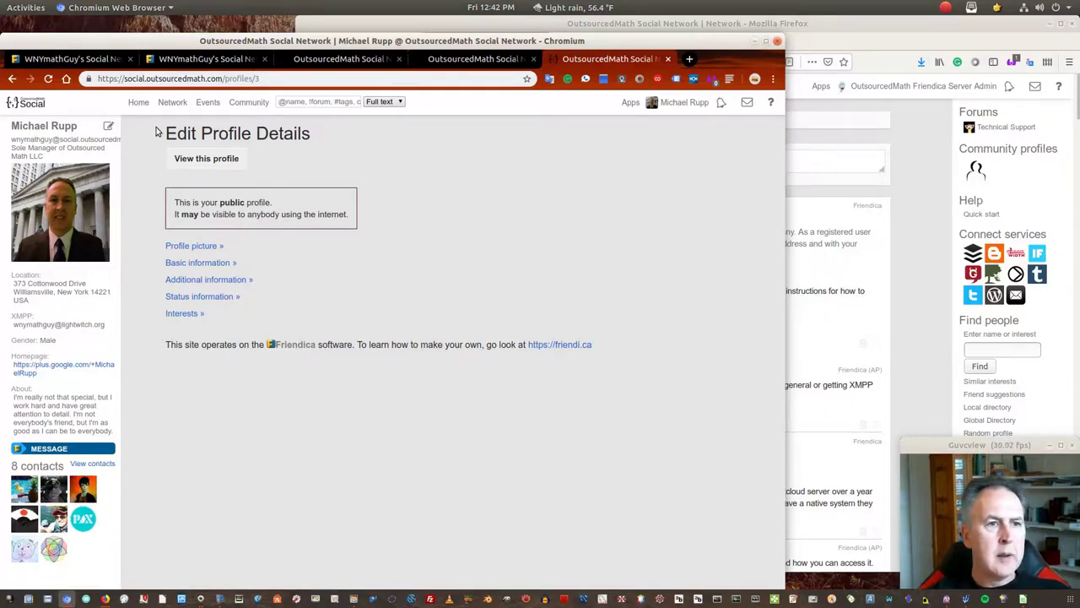
# Review the Advanced profiles, Post/Comment tools, Network tabs, Post composition and General sections of the Additional Features settings
pyautogui.click(667, 108)
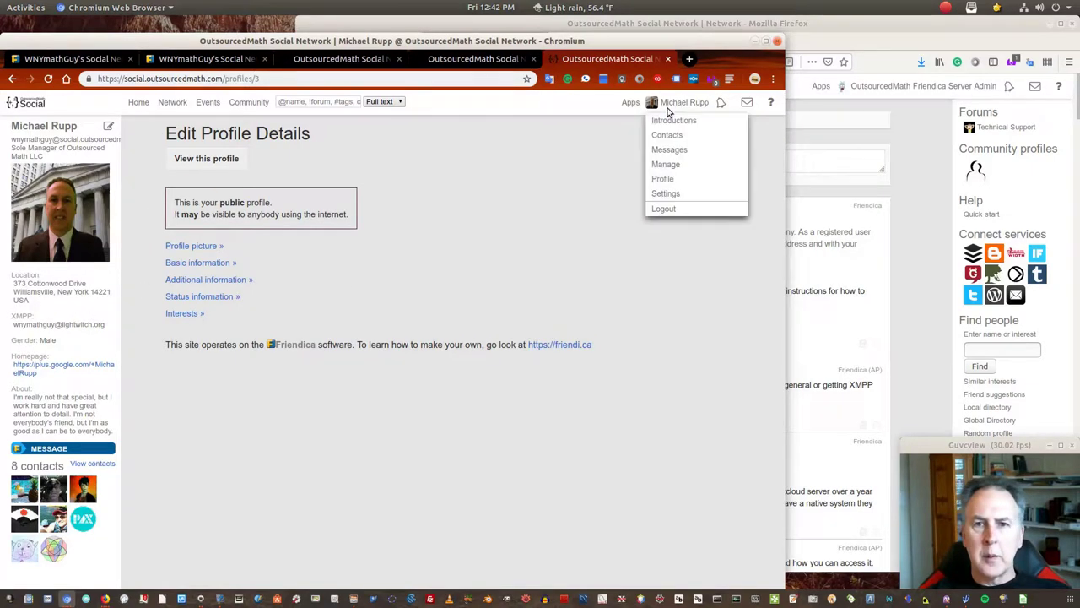
pyautogui.click(666, 193)
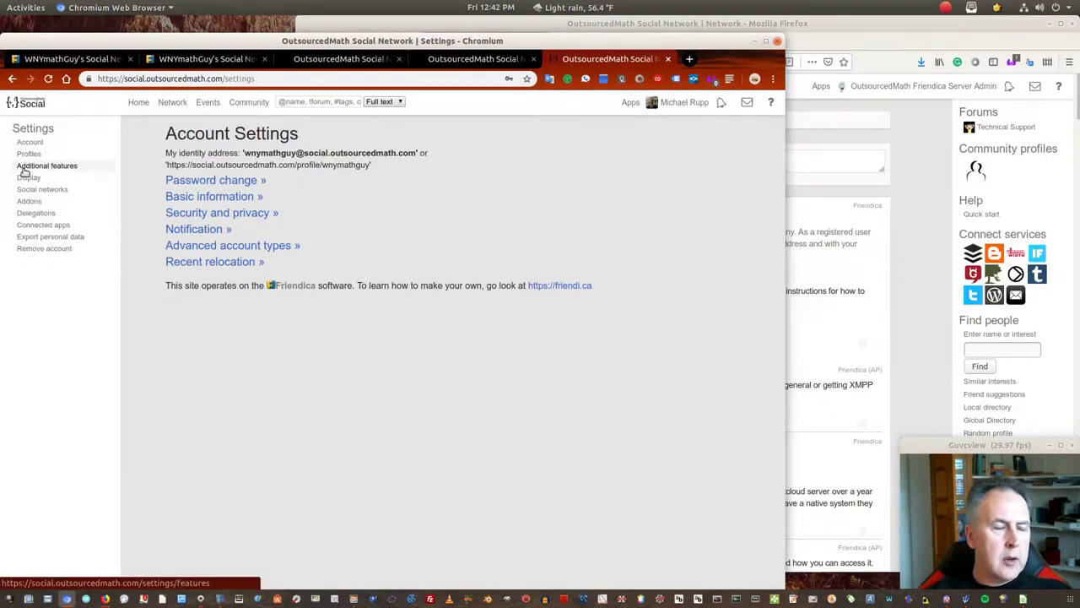
pyautogui.click(25, 168)
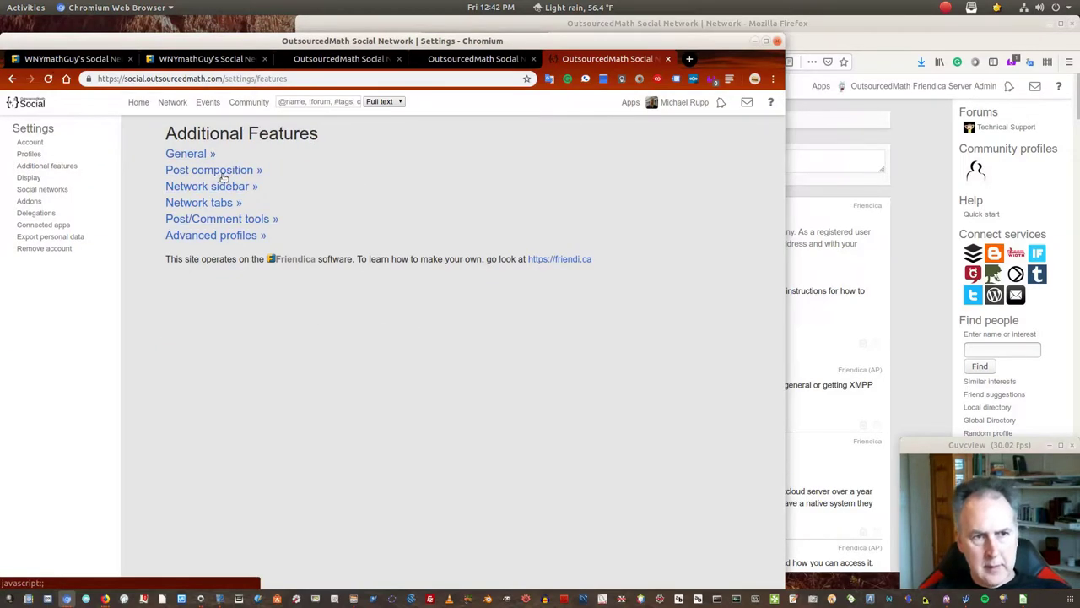
pyautogui.click(232, 239)
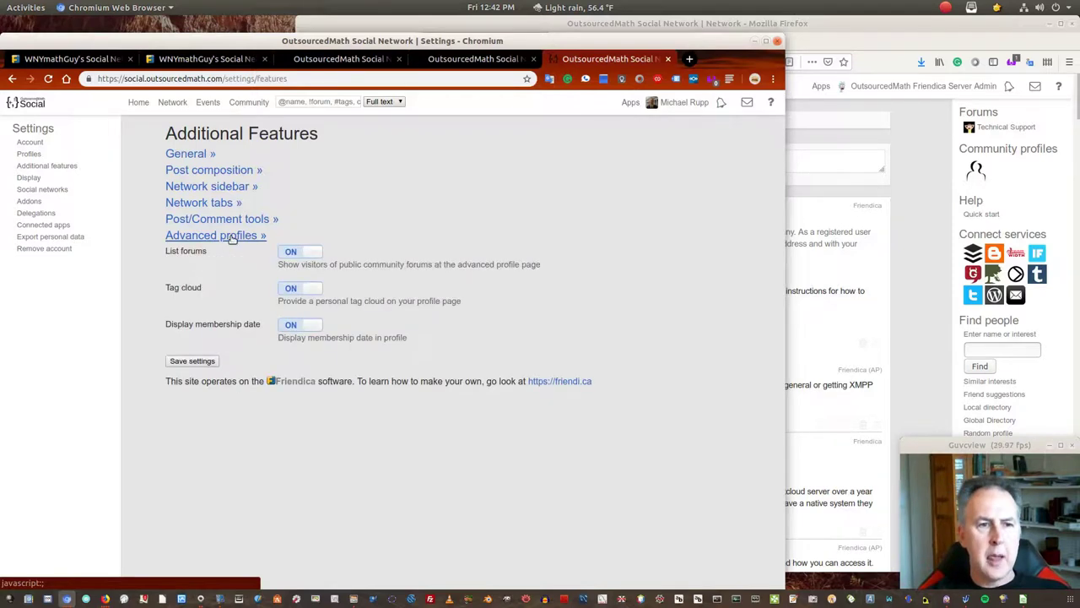
pyautogui.click(220, 221)
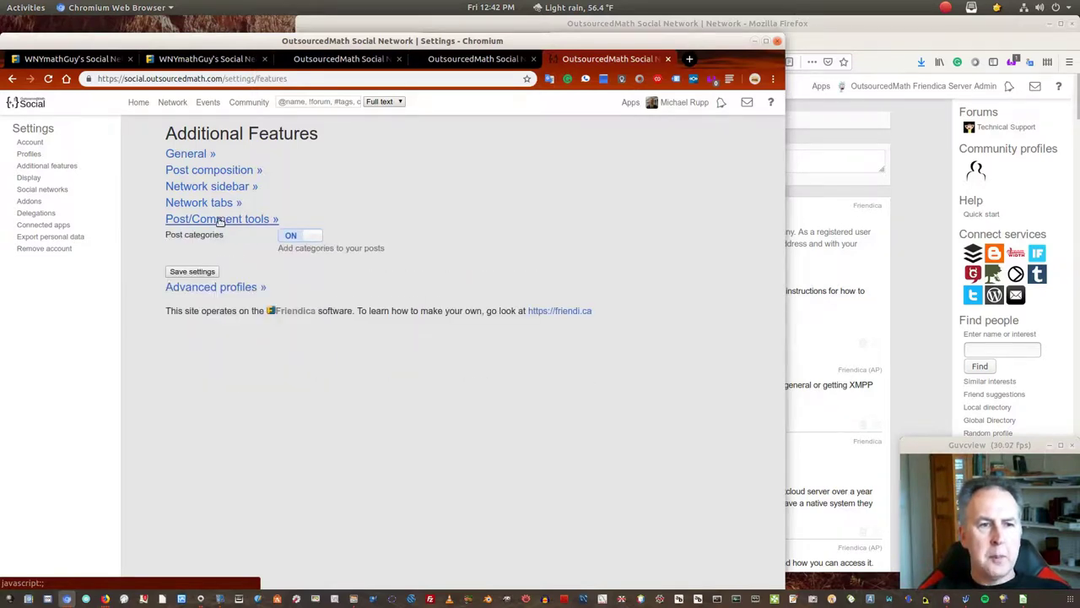
pyautogui.click(209, 205)
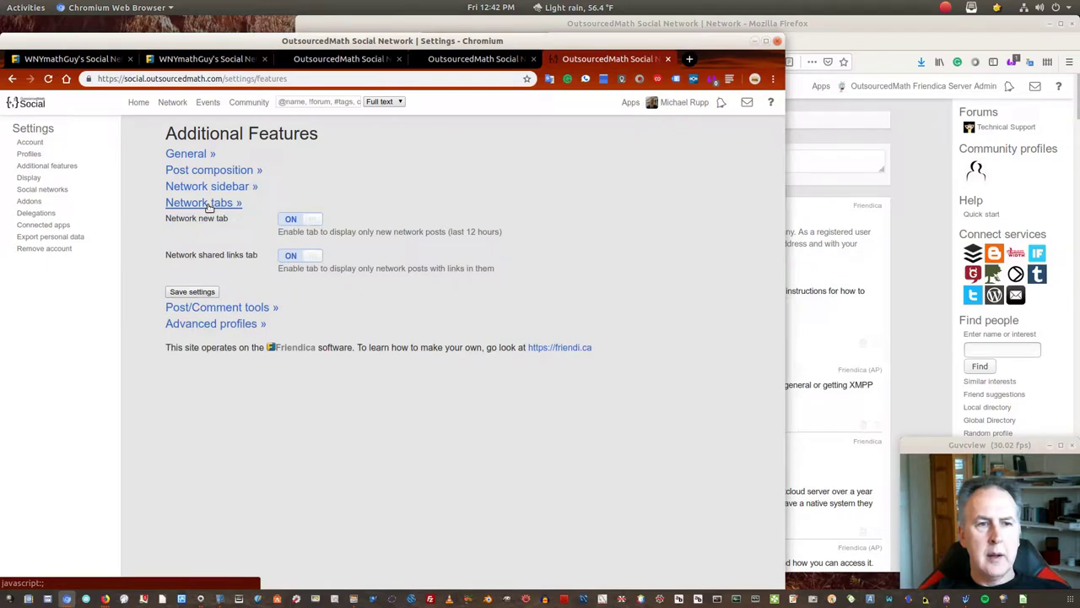
pyautogui.click(209, 172)
pyautogui.click(210, 172)
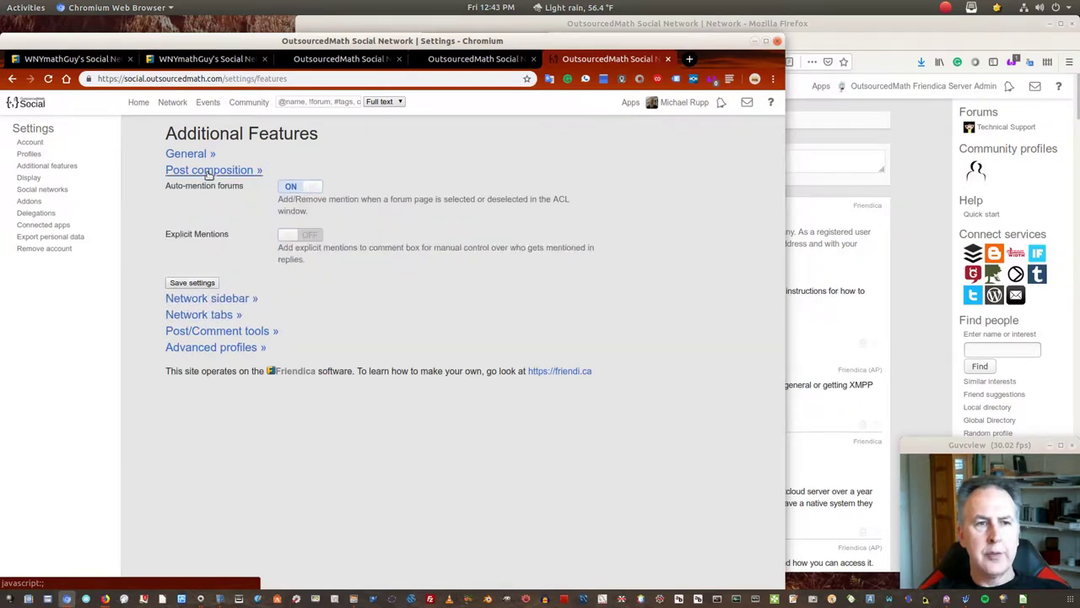
pyautogui.click(194, 154)
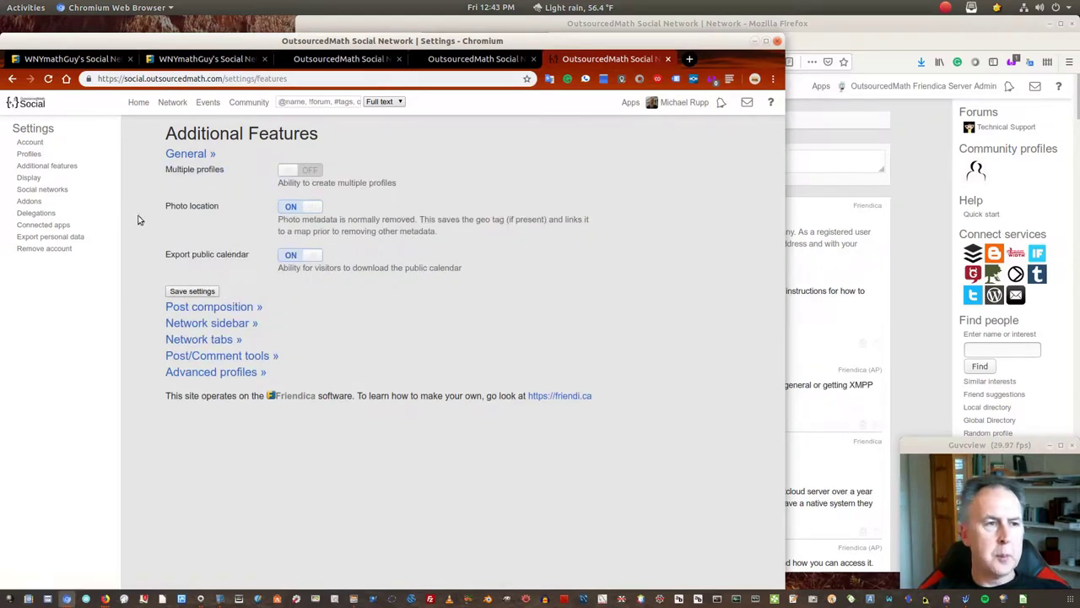
# Open the Display settings and look through the available display themes without changing the selection
pyautogui.click(34, 181)
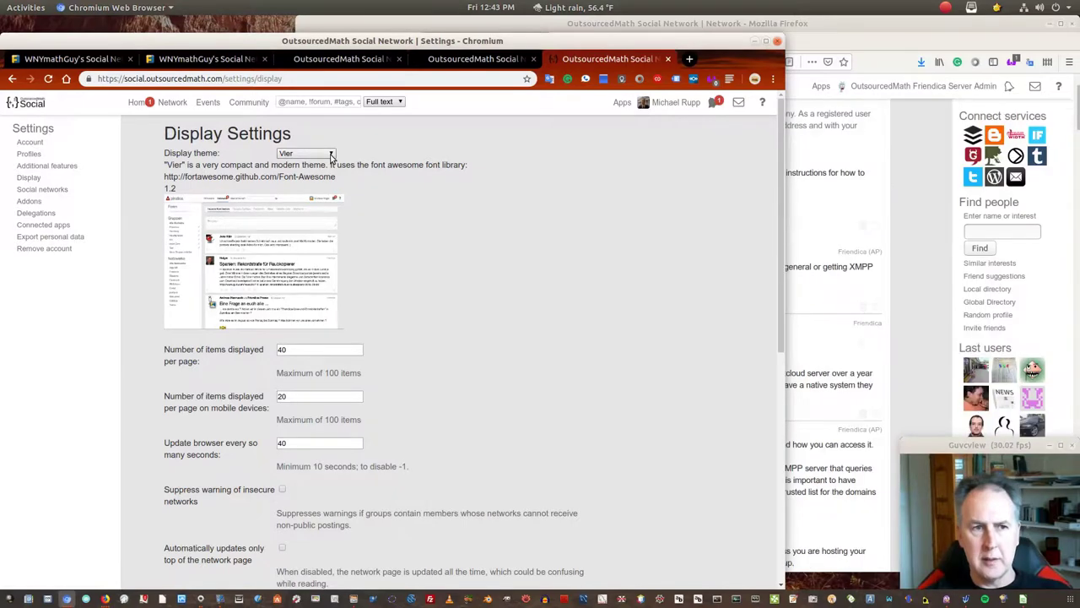
pyautogui.click(331, 156)
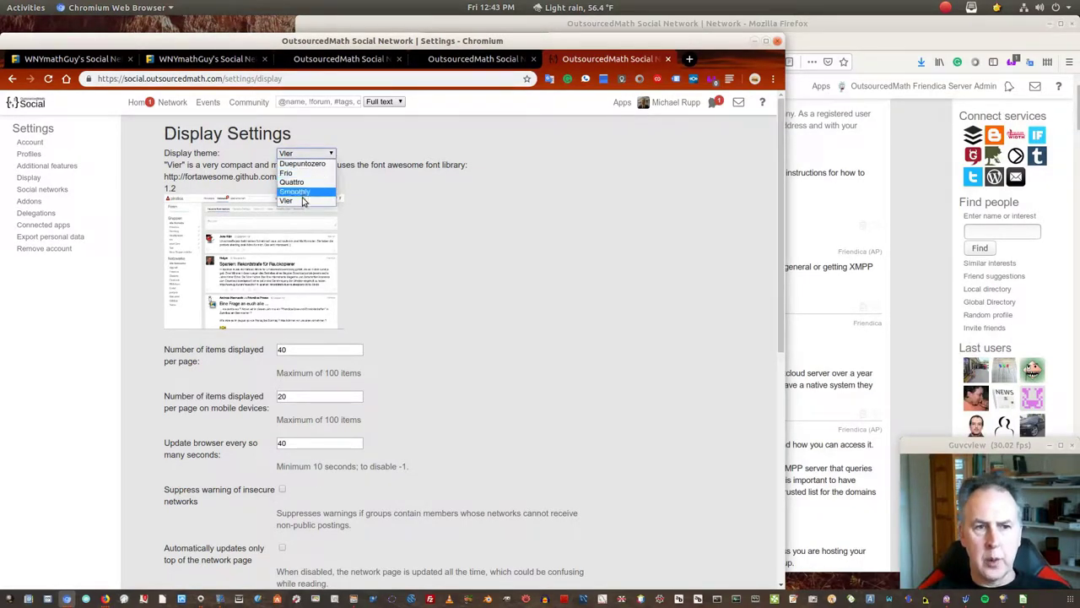
pyautogui.click(406, 199)
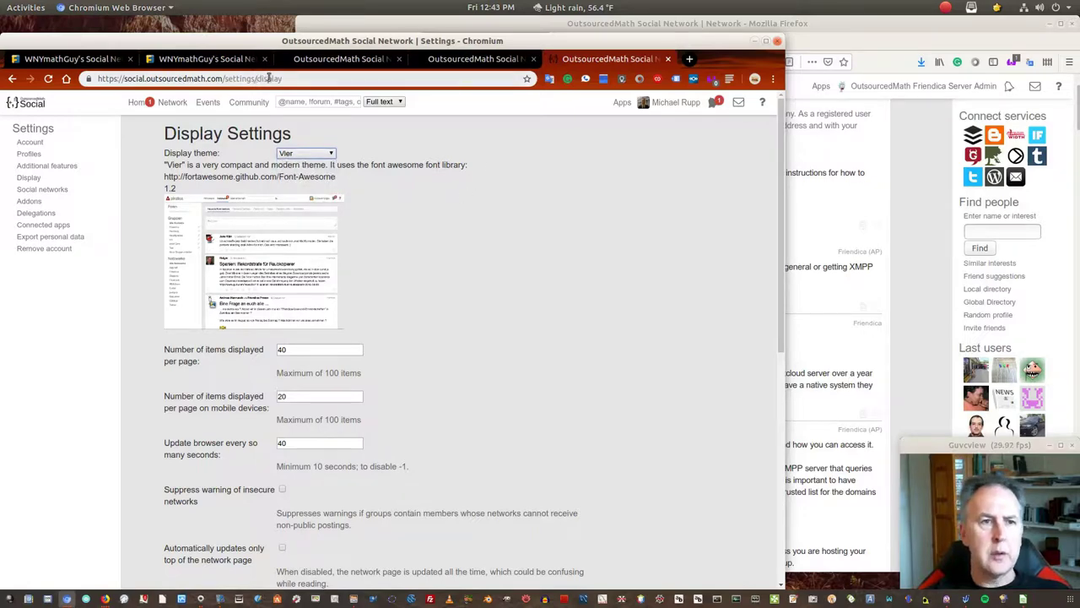
# Compare the look of the OutsourcedMath profile page with the WNYmathGuy site, and return to the Display settings
pyautogui.click(321, 59)
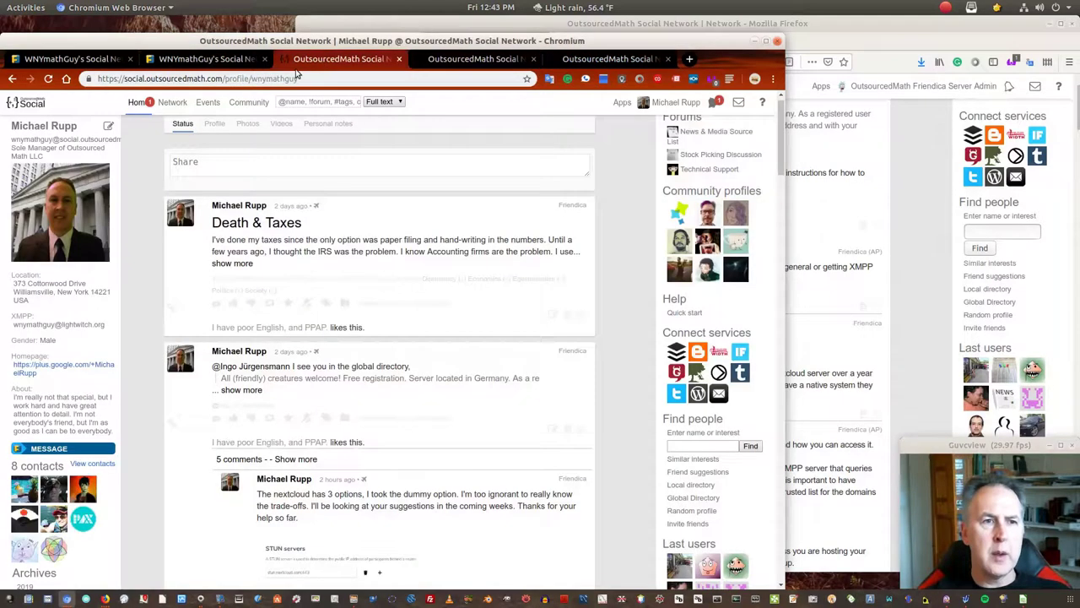
pyautogui.click(122, 61)
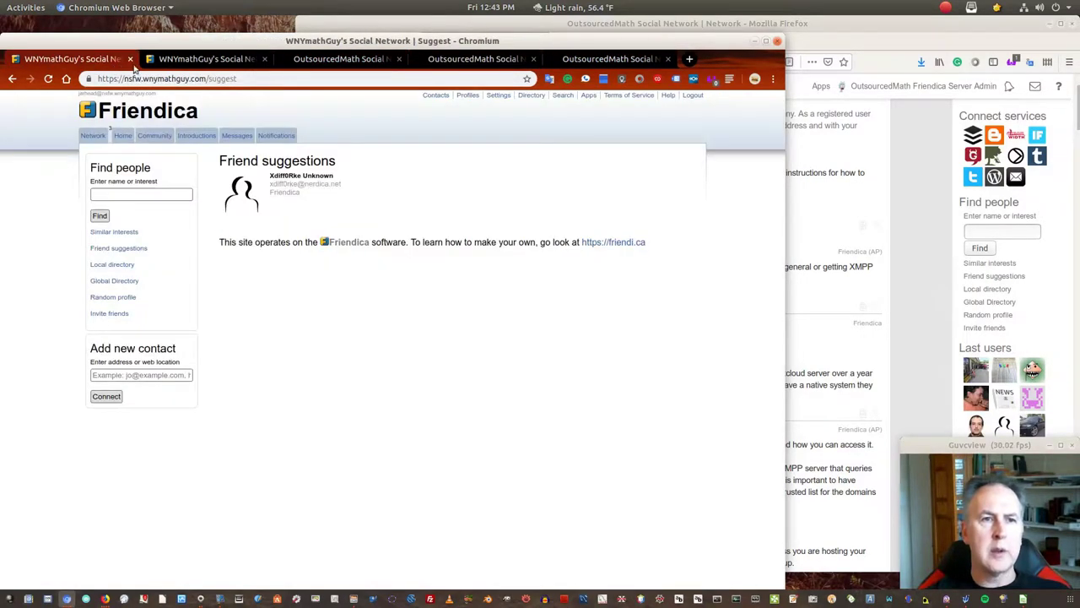
pyautogui.click(337, 59)
pyautogui.click(575, 59)
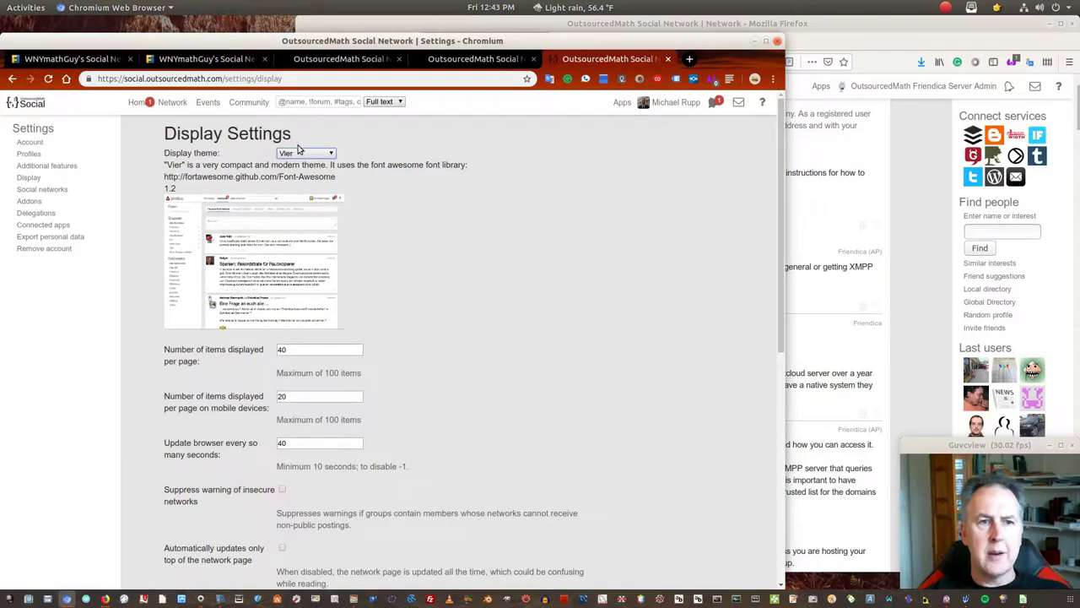
# Check the display theme choices again and review the remaining display options through Calendar and Theme settings
pyautogui.click(304, 152)
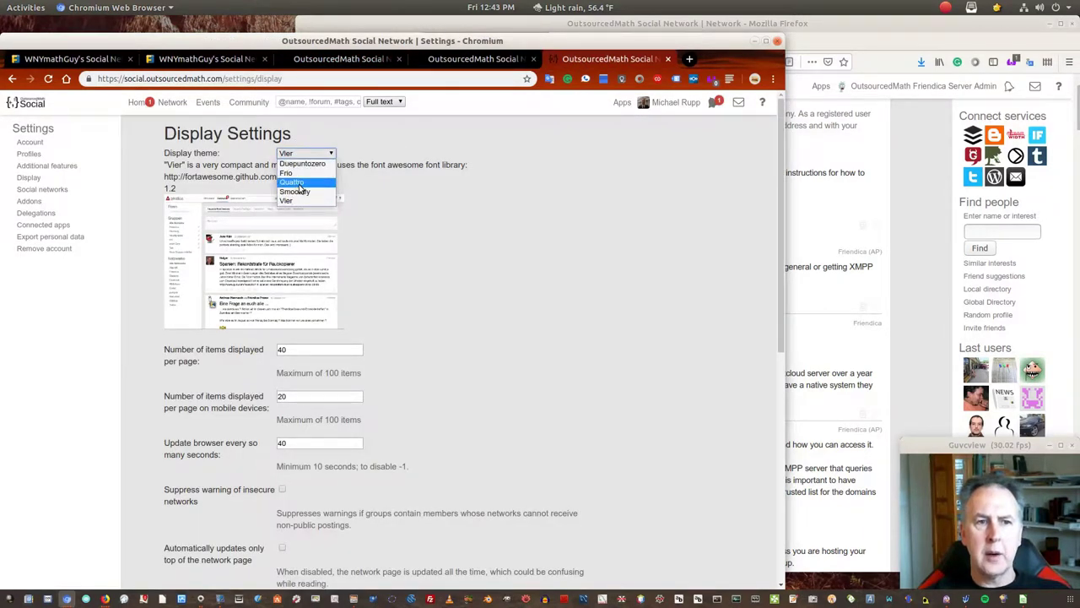
pyautogui.click(377, 377)
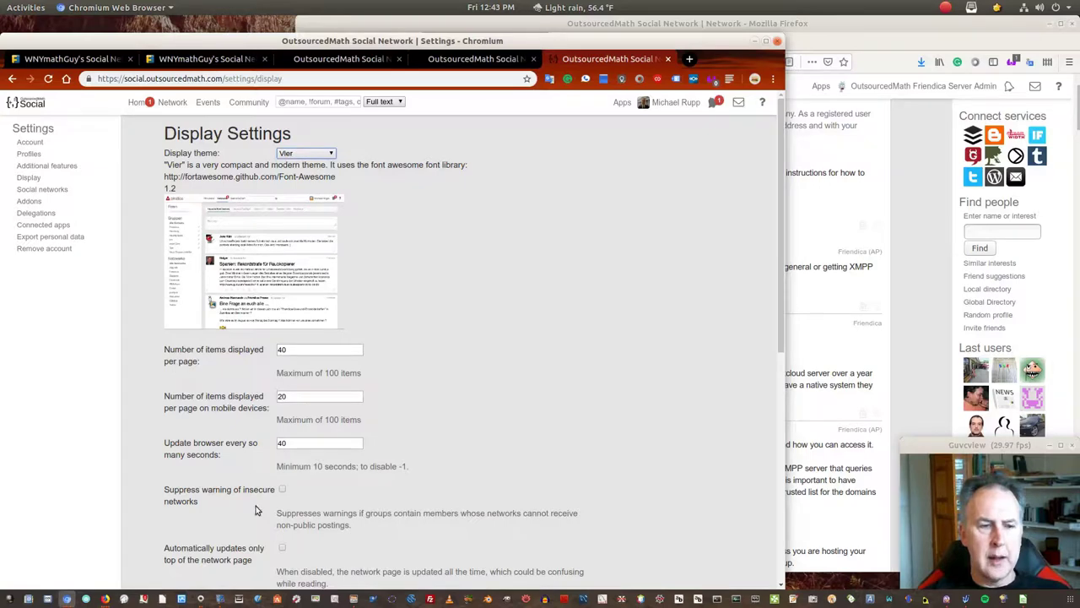
pyautogui.scroll(-1, 226, 537)
pyautogui.scroll(-5, 226, 536)
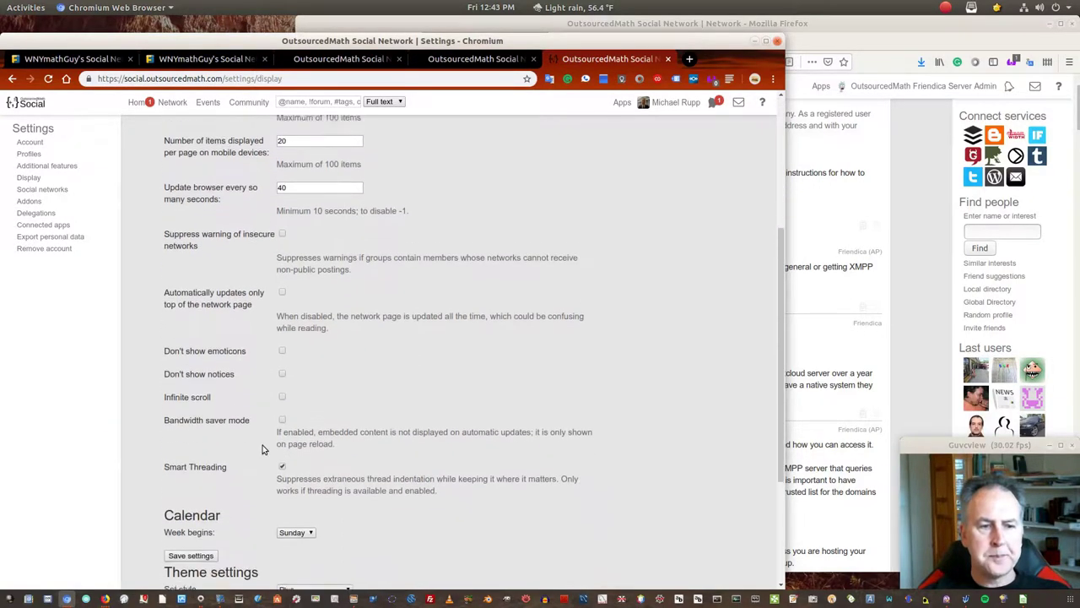
pyautogui.scroll(-4, 219, 397)
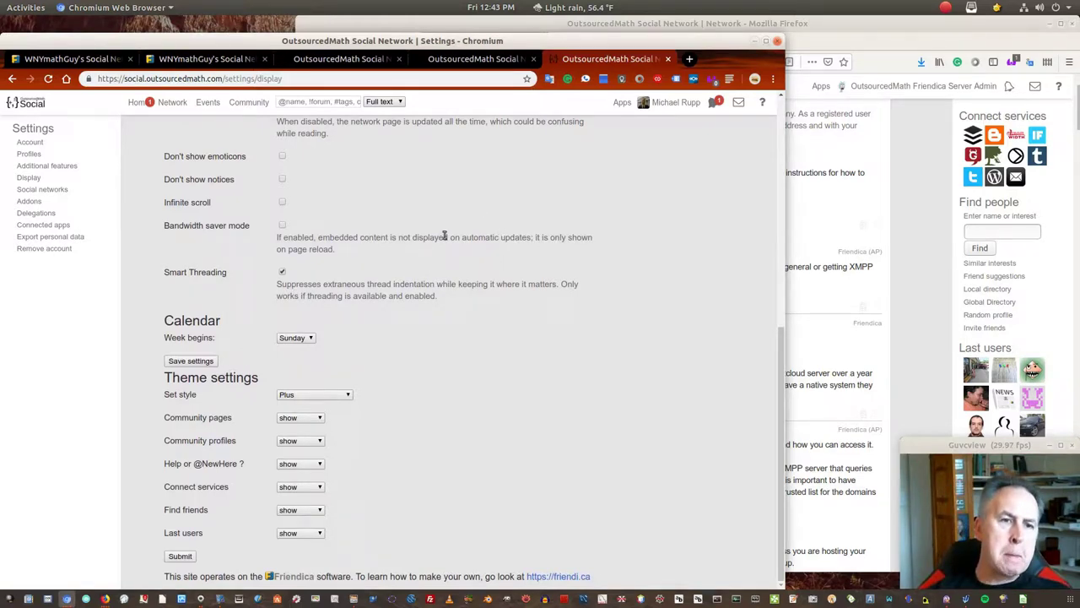
# Return to the Vier theme preview in the Display settings and view the OutsourcedMath profile page for comparison
pyautogui.scroll(8, 369, 241)
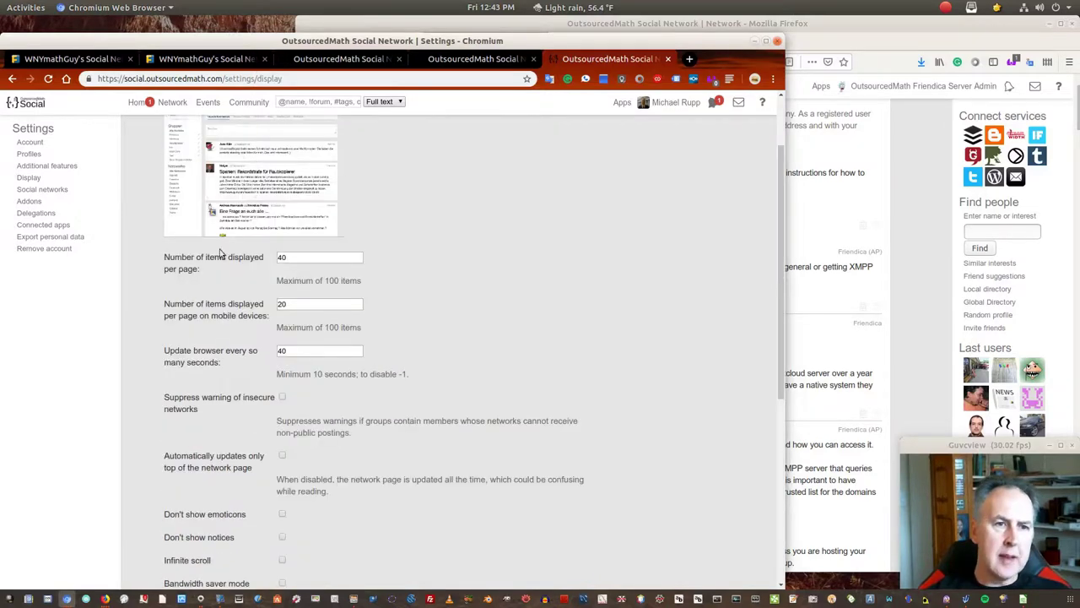
pyautogui.scroll(2, 253, 219)
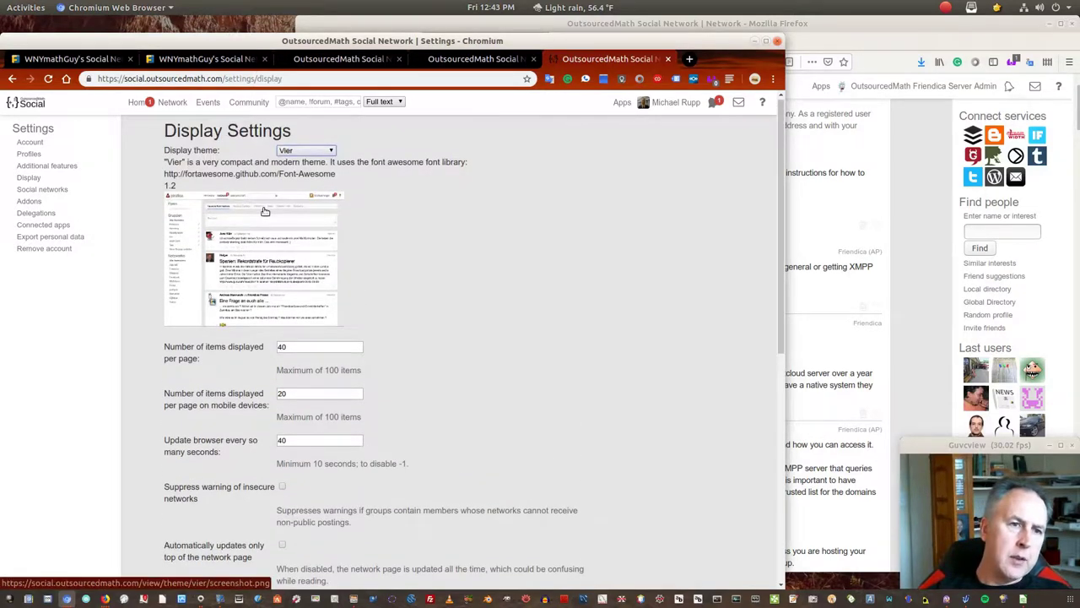
pyautogui.click(342, 59)
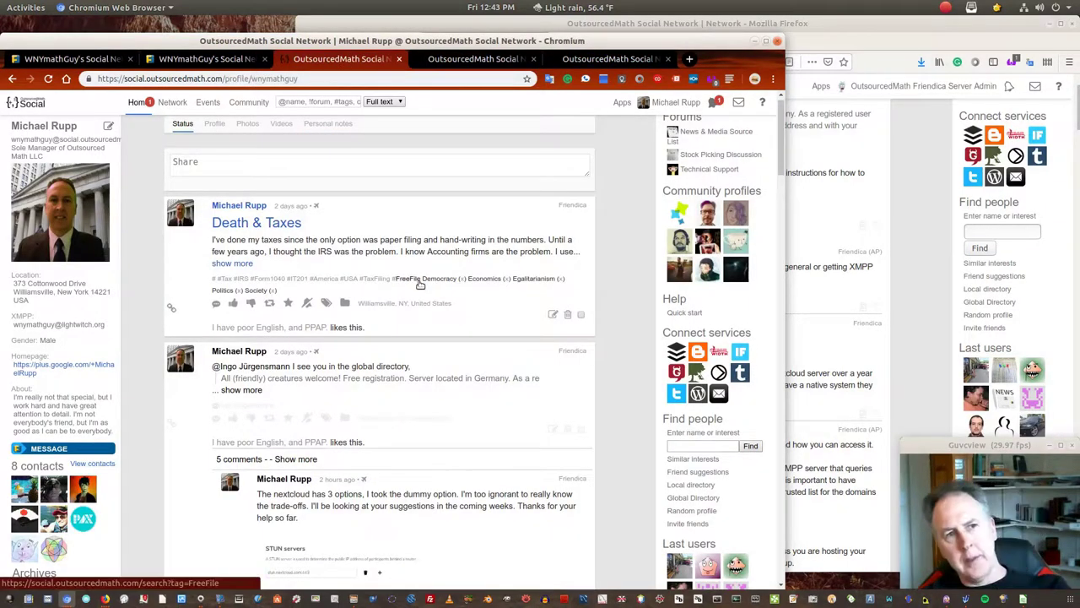
# Return to the settings, open the Addon Settings and expand the Current Weather Settings
pyautogui.hotkey('ctrl', '5')
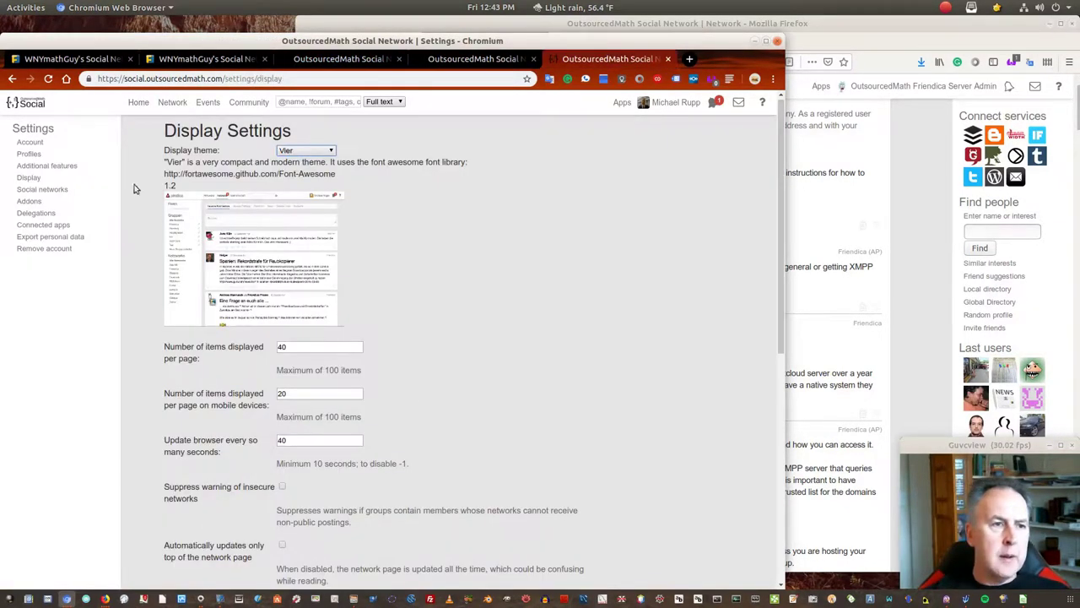
pyautogui.click(31, 201)
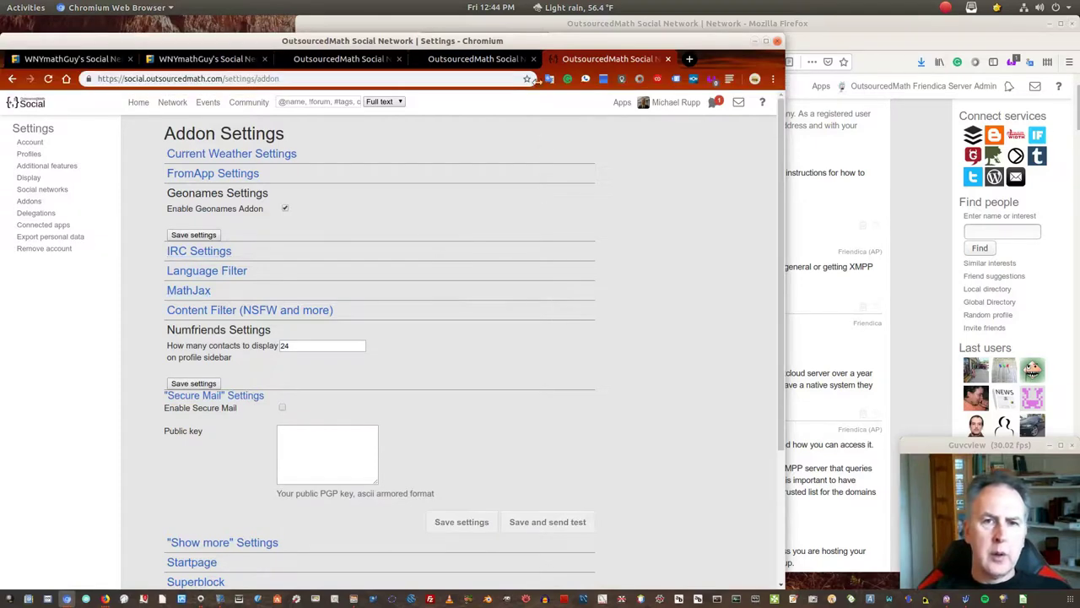
pyautogui.click(204, 156)
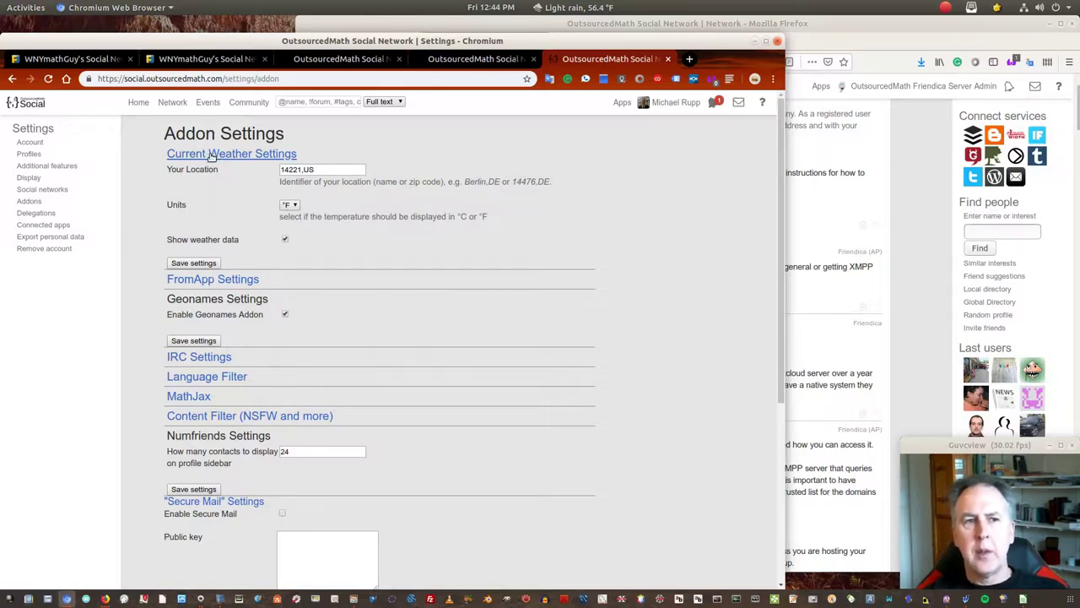
# Switch to Firefox, view the curweather addon's page in the OutsourcedMath site administration, and return to the Addon Settings in Chromium
pyautogui.click(834, 39)
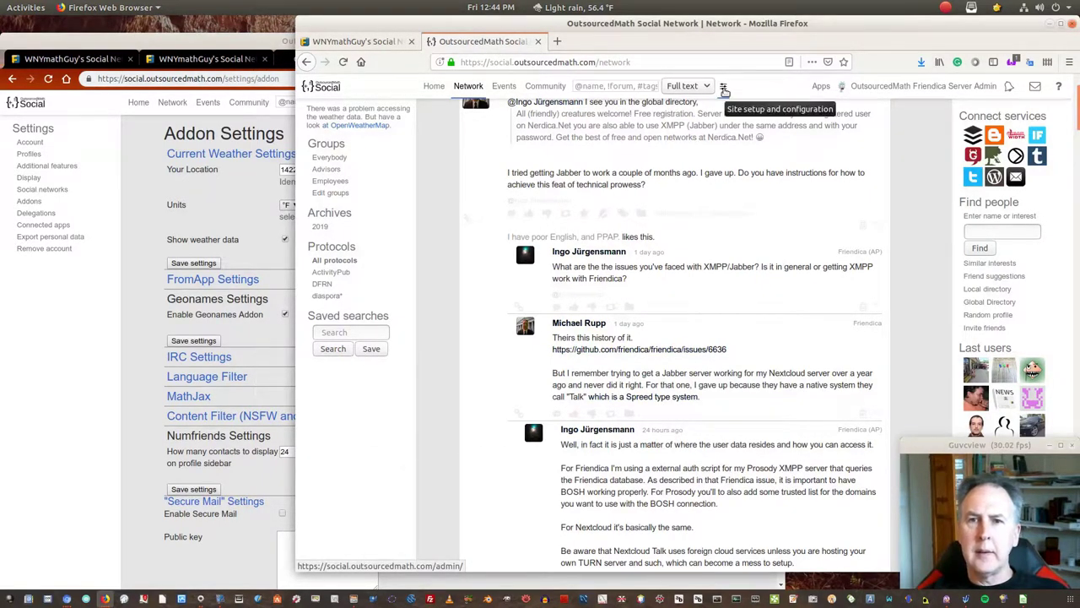
pyautogui.click(725, 89)
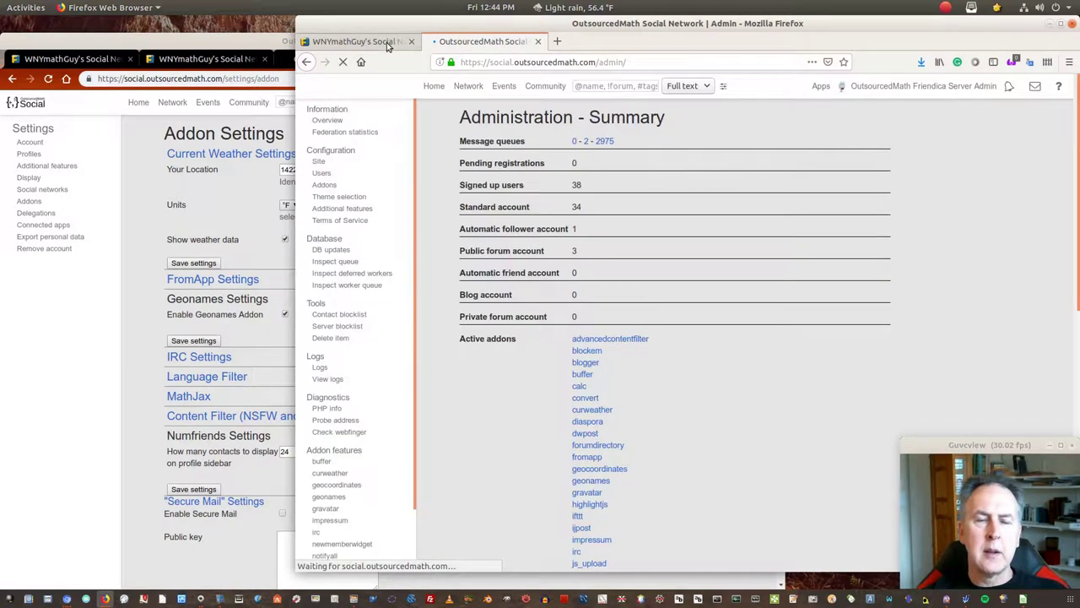
pyautogui.click(354, 42)
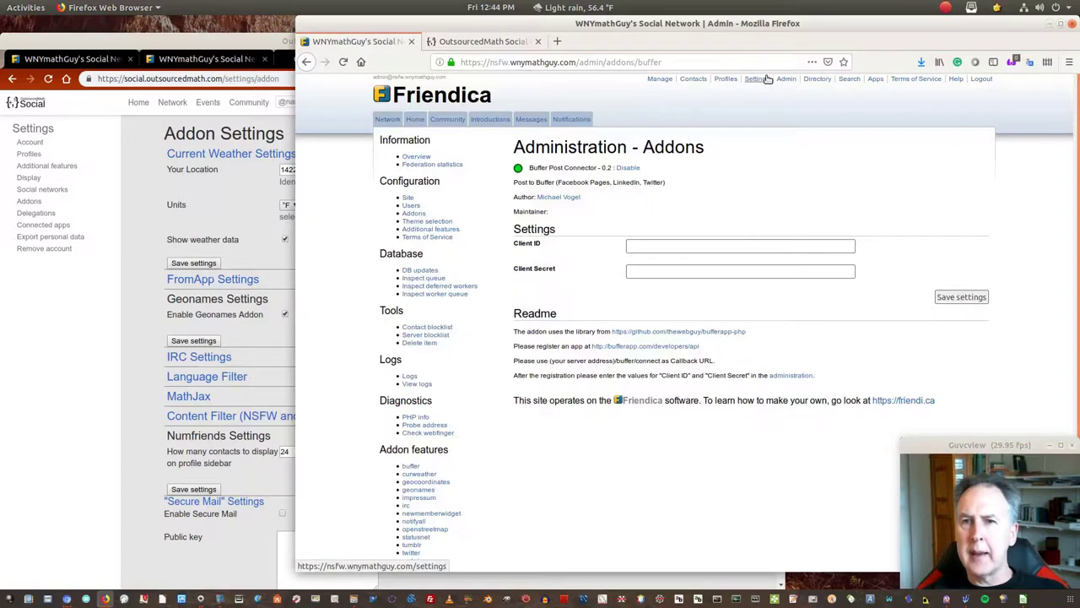
pyautogui.click(486, 42)
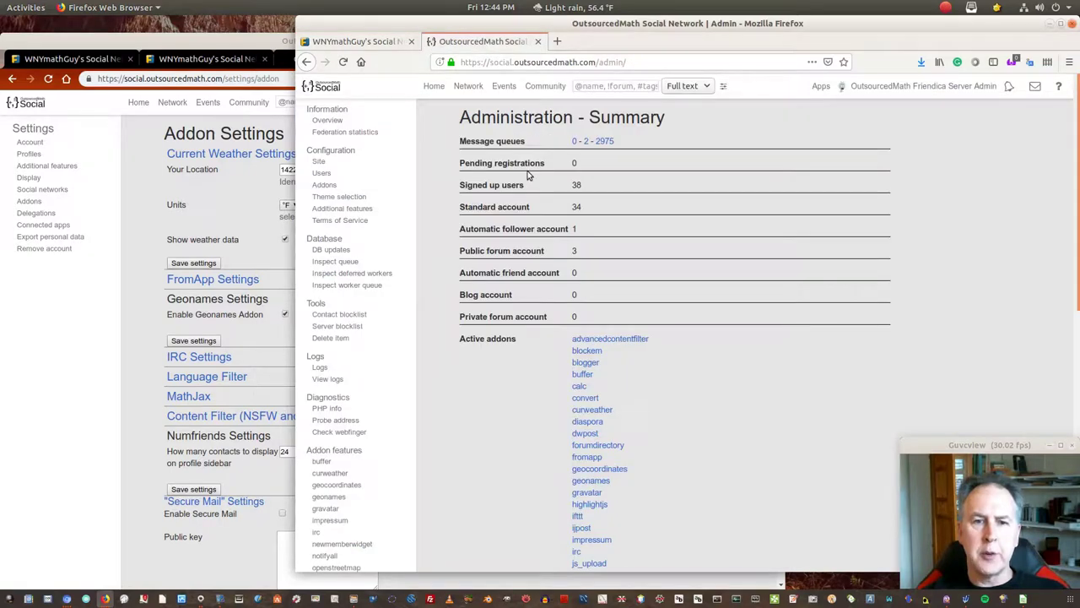
pyautogui.scroll(-2, 366, 400)
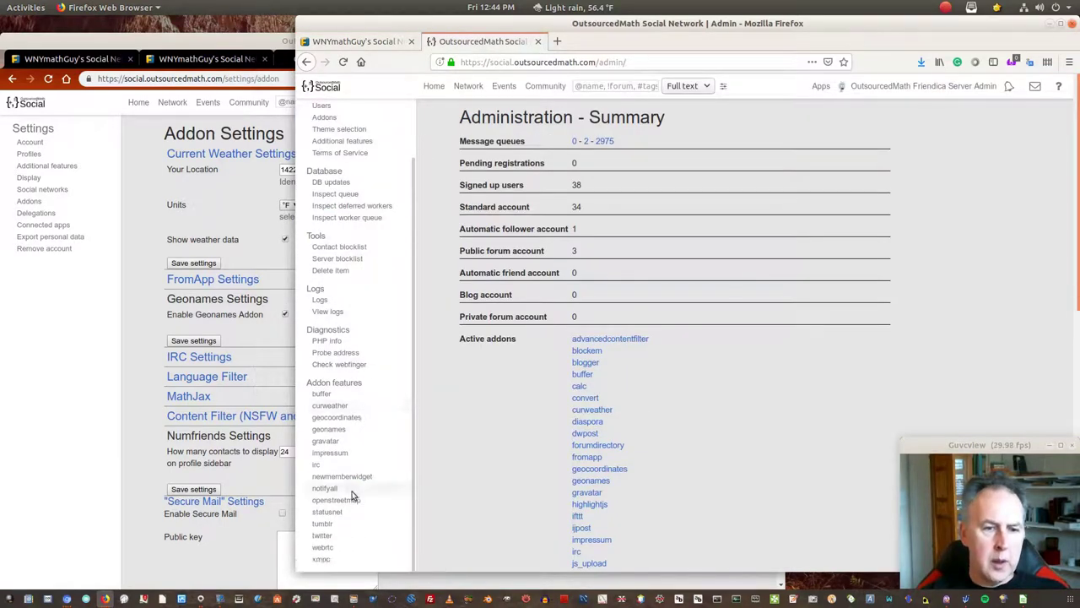
pyautogui.click(325, 406)
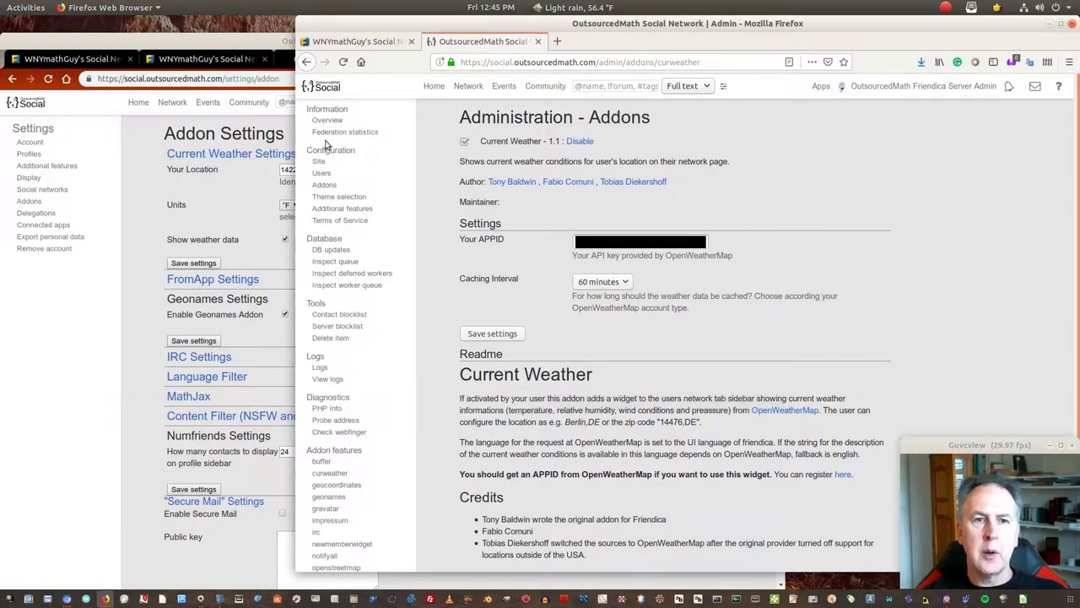
pyautogui.click(434, 85)
pyautogui.click(103, 354)
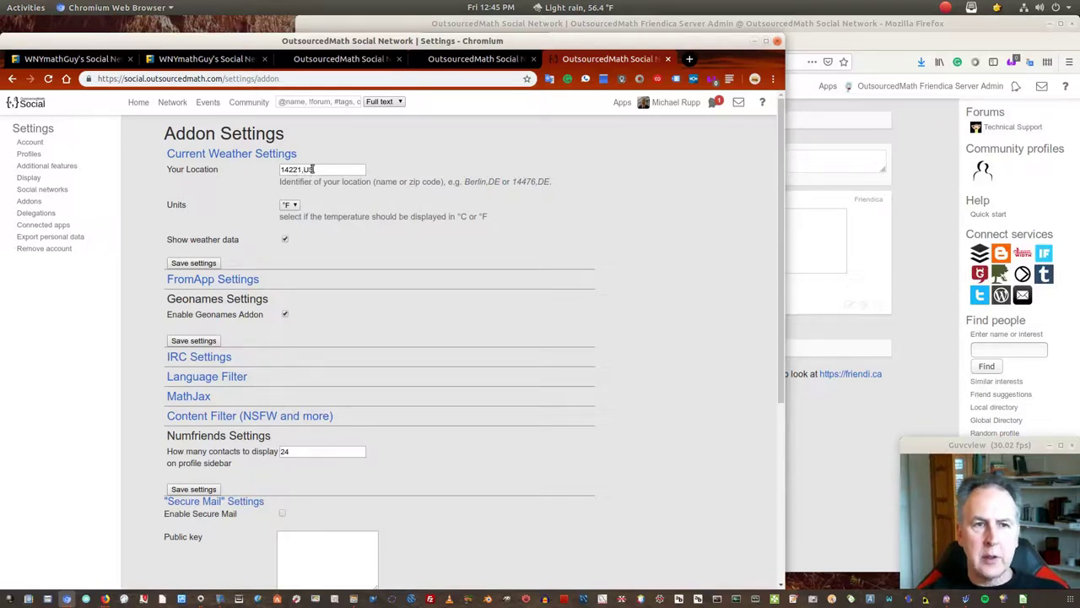
# Look through the available addon apps, the account options and the help entries without opening any of them
pyautogui.click(621, 102)
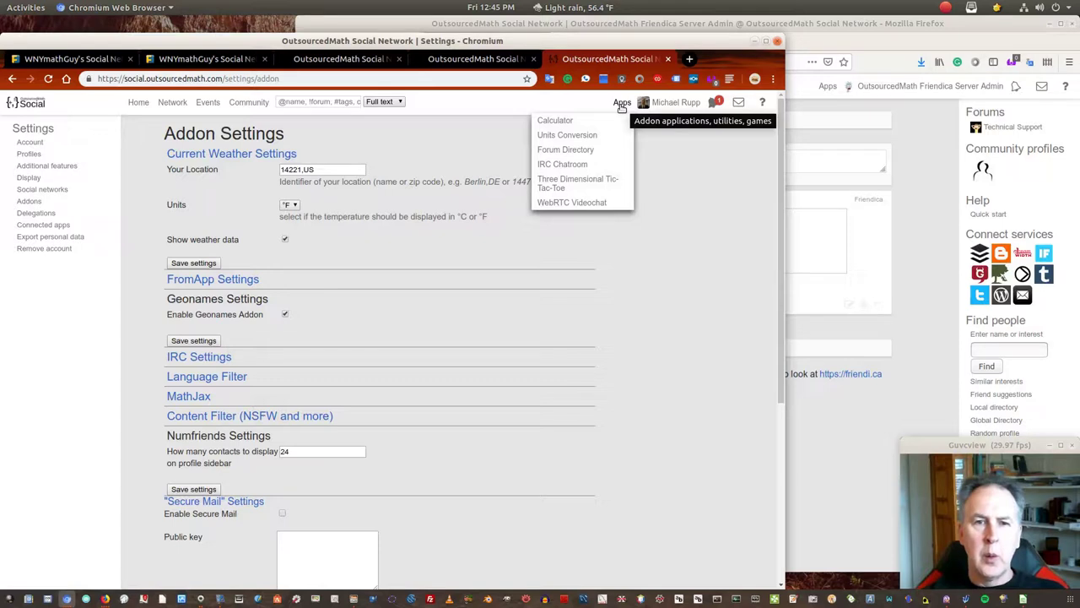
pyautogui.click(400, 135)
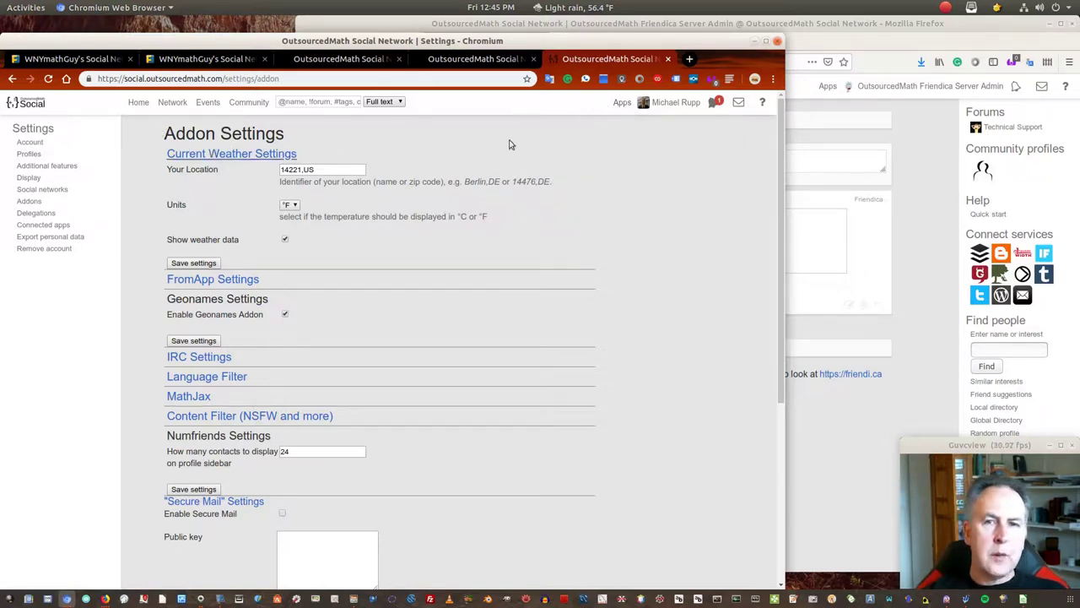
pyautogui.click(682, 103)
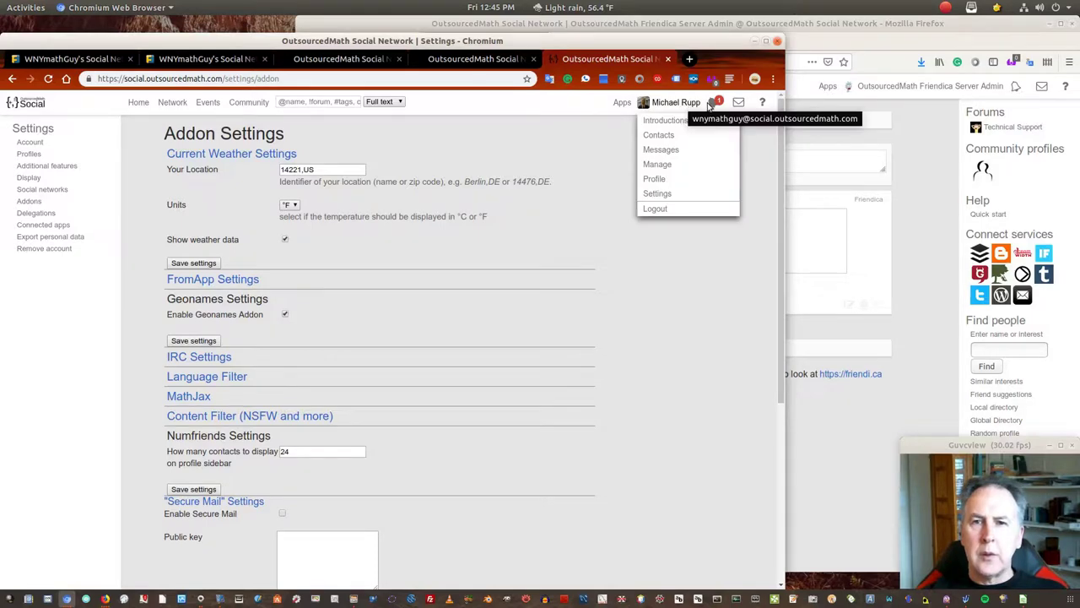
pyautogui.click(709, 102)
pyautogui.click(679, 103)
pyautogui.click(762, 102)
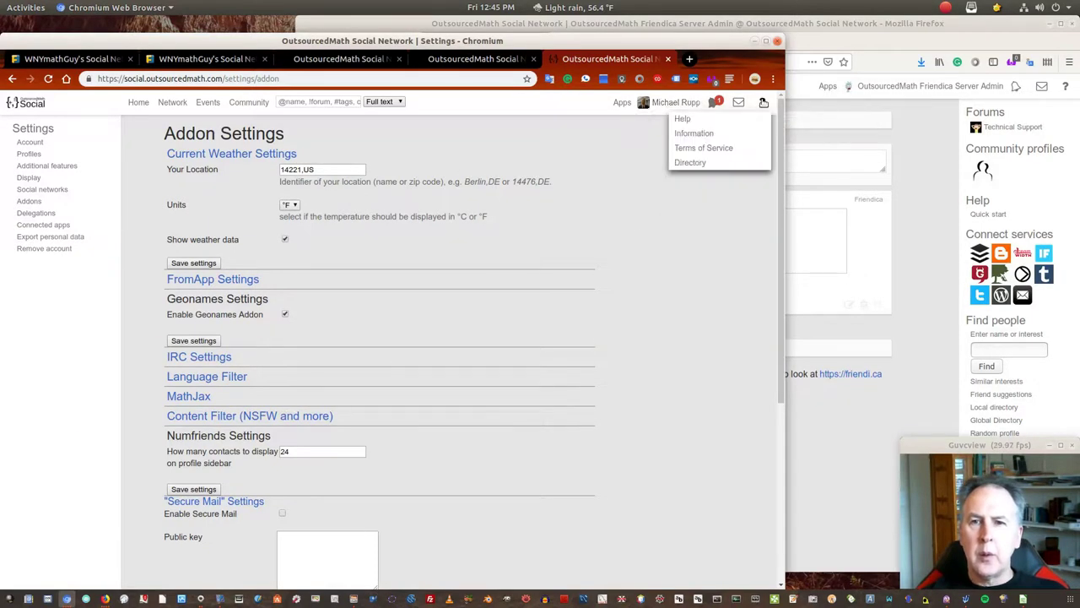
pyautogui.click(675, 102)
pyautogui.click(624, 103)
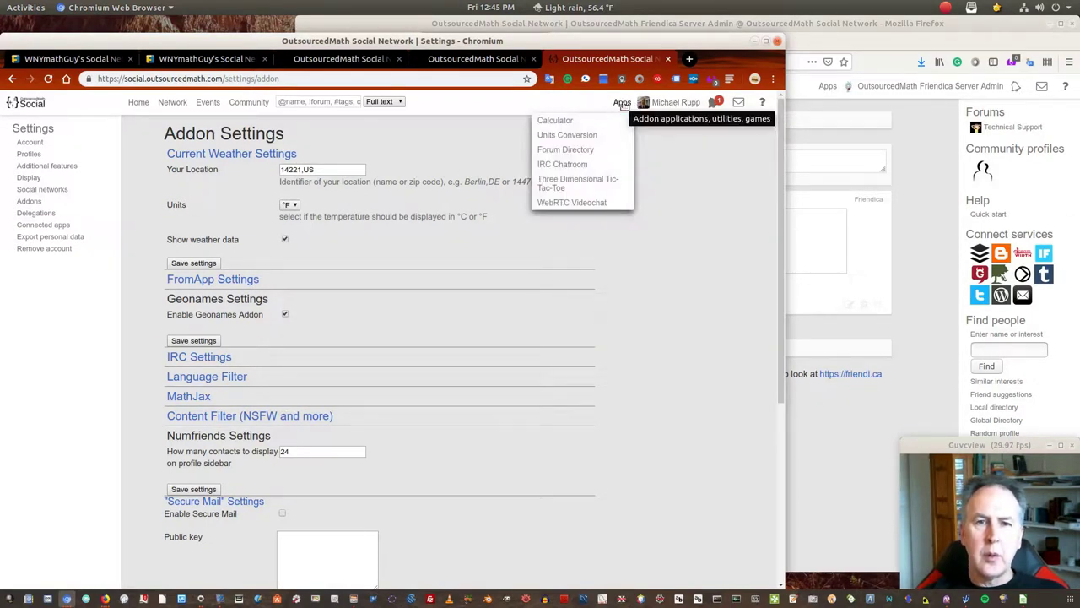
# Look through the Home profile page's sidebar, and open the Network page to view the current weather widget
pyautogui.click(135, 103)
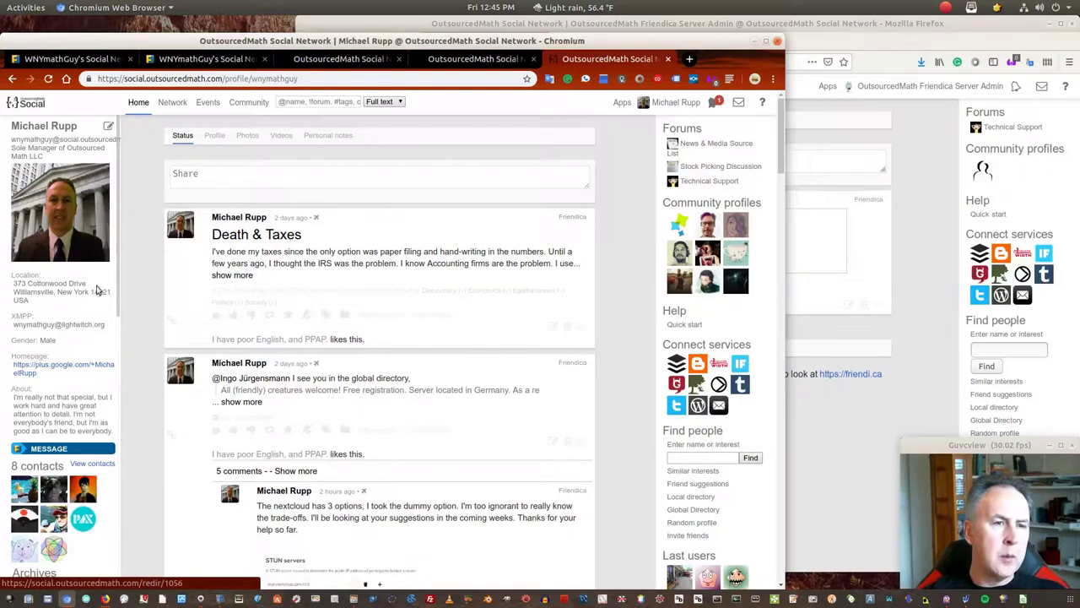
pyautogui.scroll(-5, 66, 433)
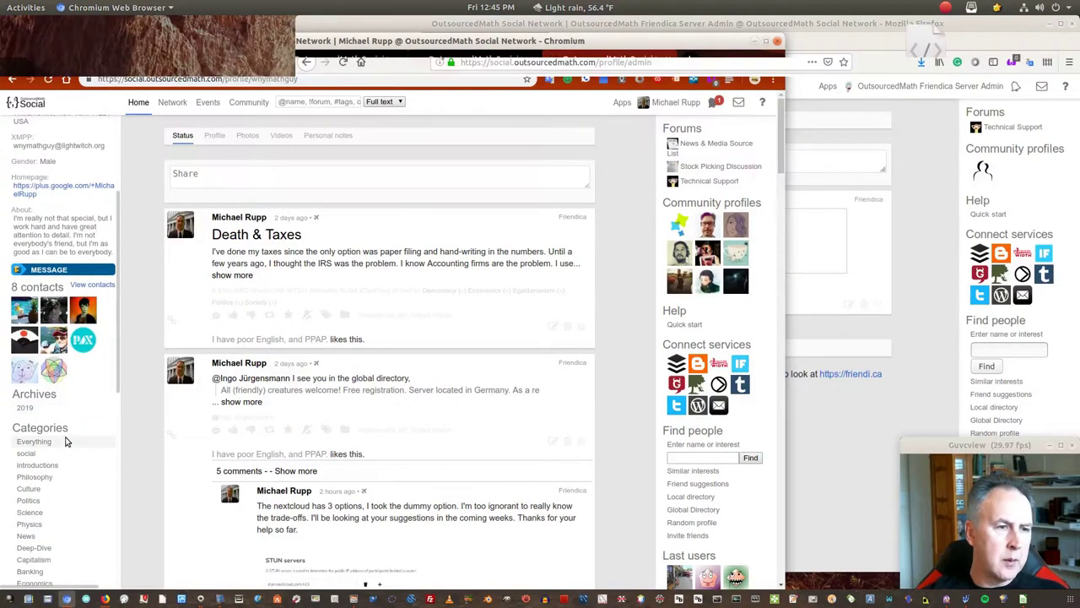
pyautogui.scroll(-5, 66, 433)
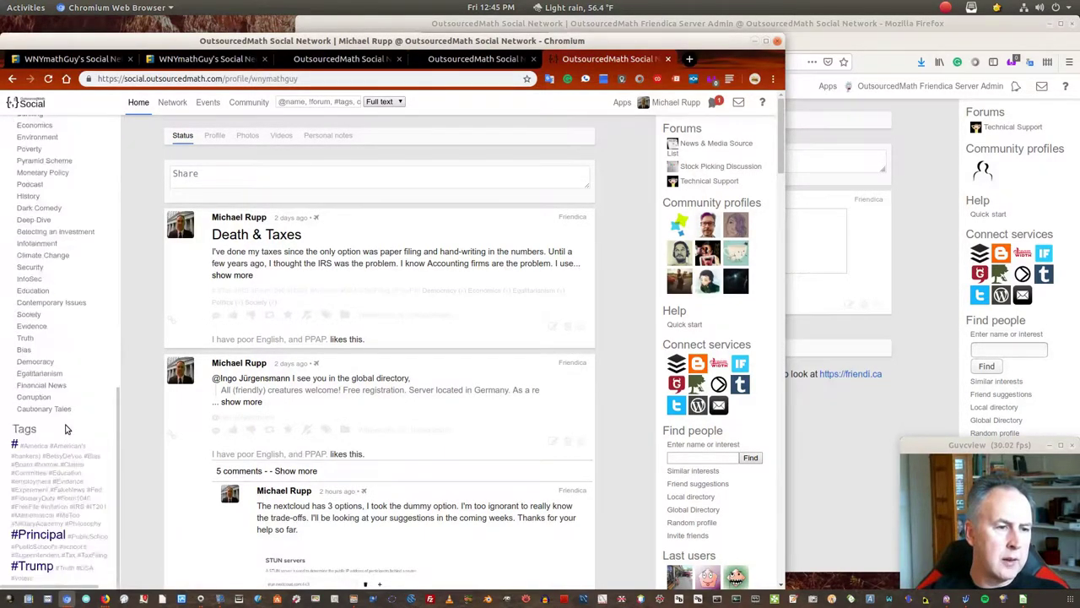
pyautogui.scroll(8, 67, 426)
pyautogui.scroll(5, 69, 420)
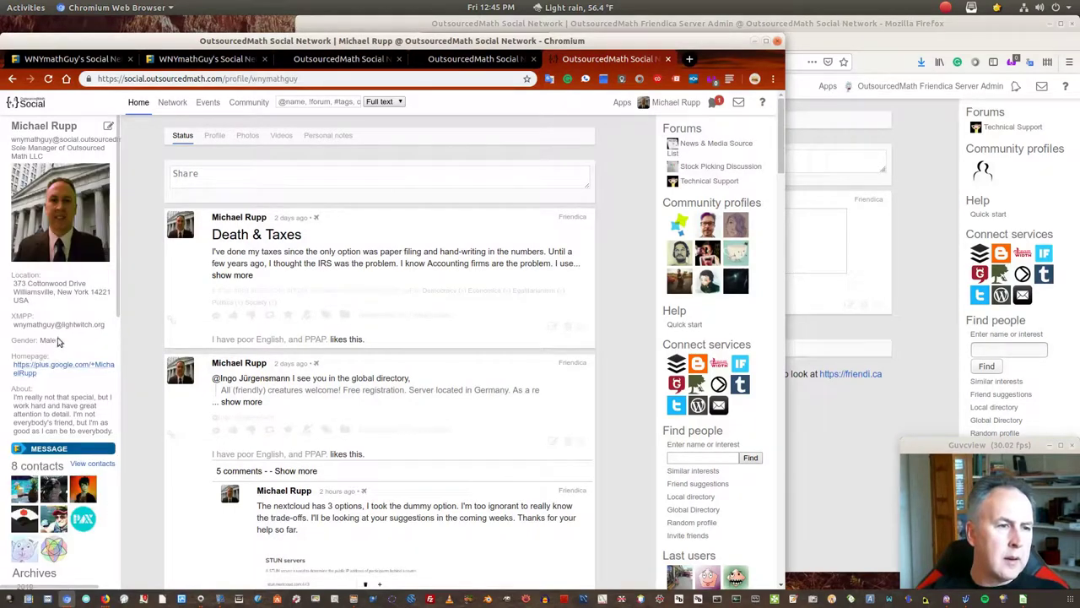
pyautogui.click(172, 103)
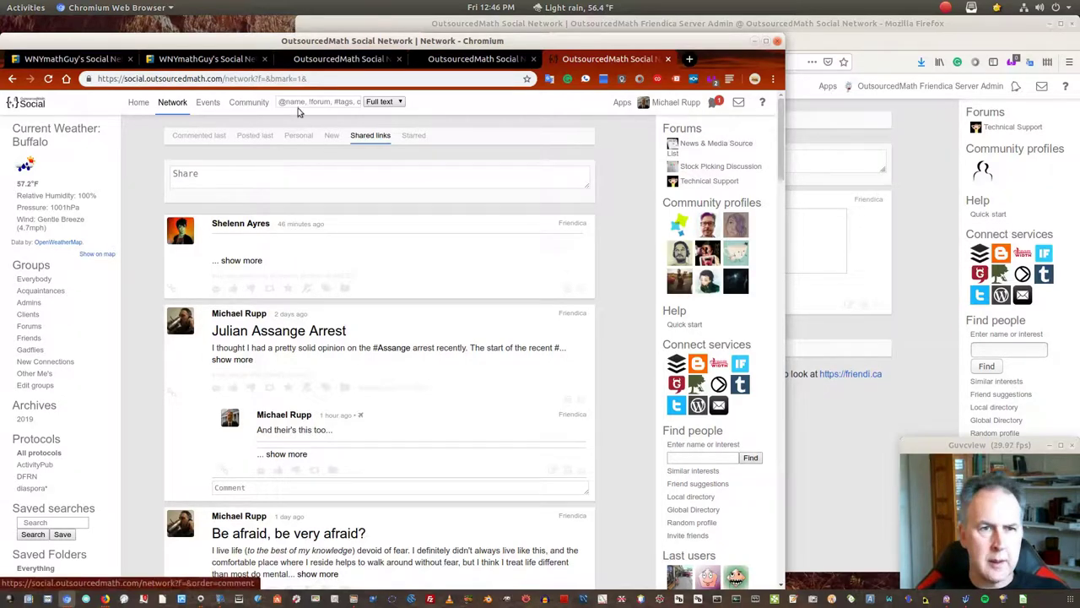
# Reopen the account's Addon Settings and look over the list from Current Weather through Superblock
pyautogui.click(622, 103)
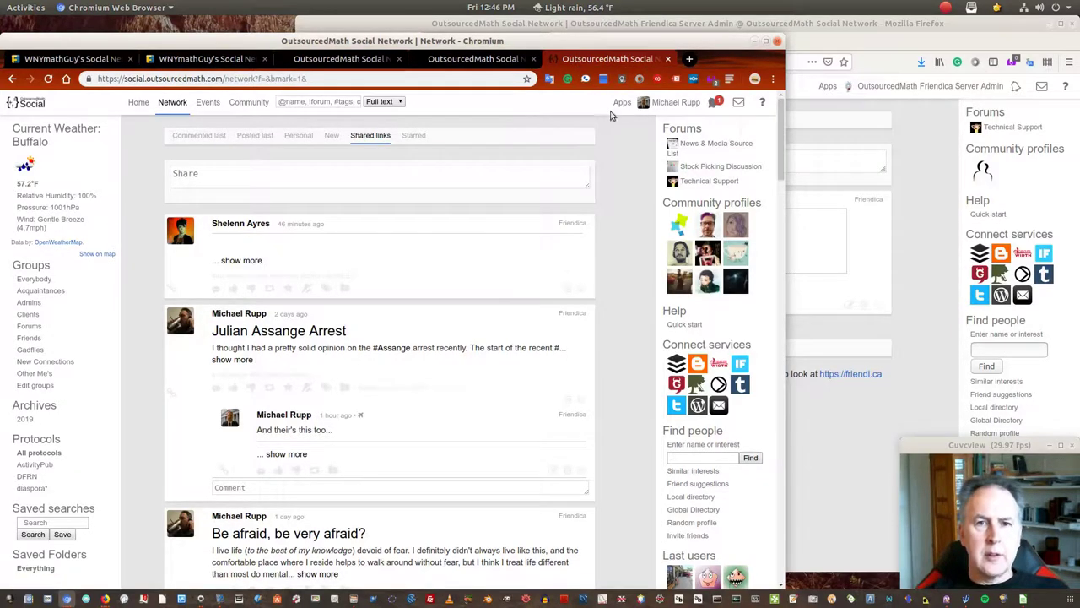
pyautogui.click(648, 110)
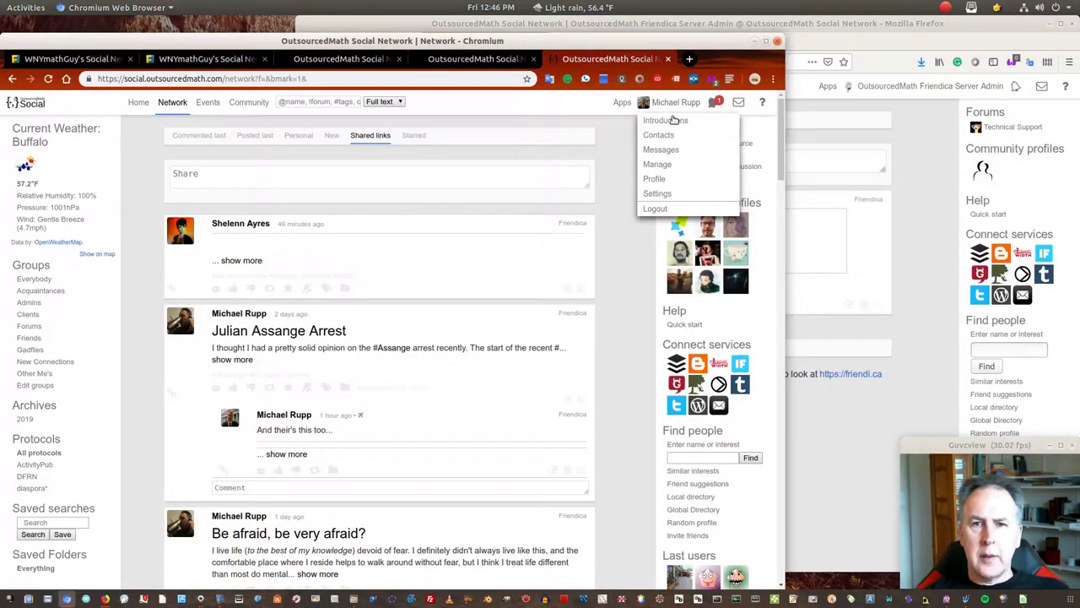
pyautogui.click(658, 196)
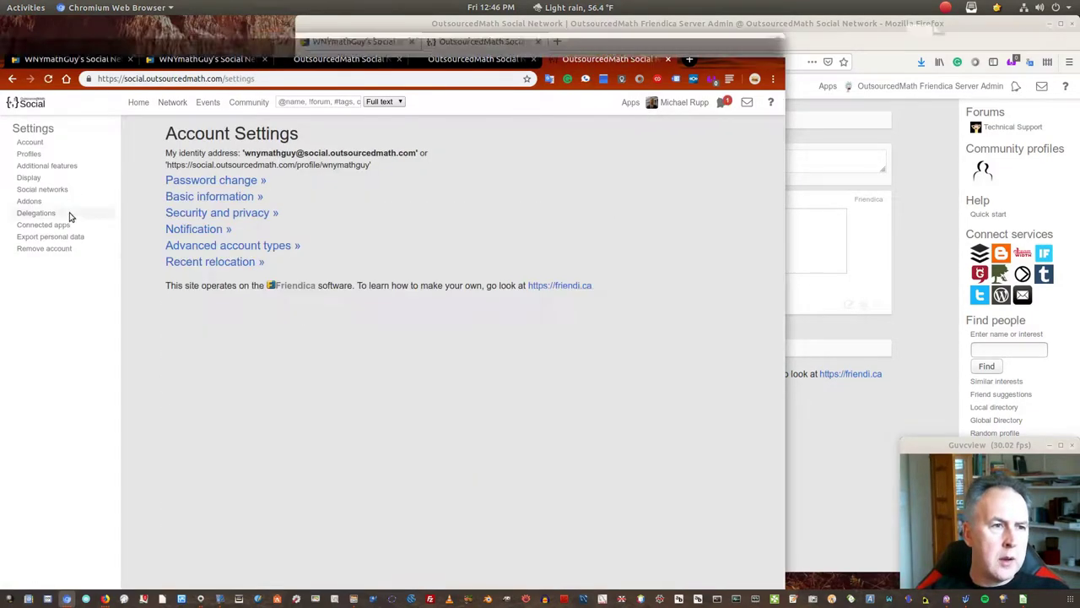
pyautogui.click(29, 201)
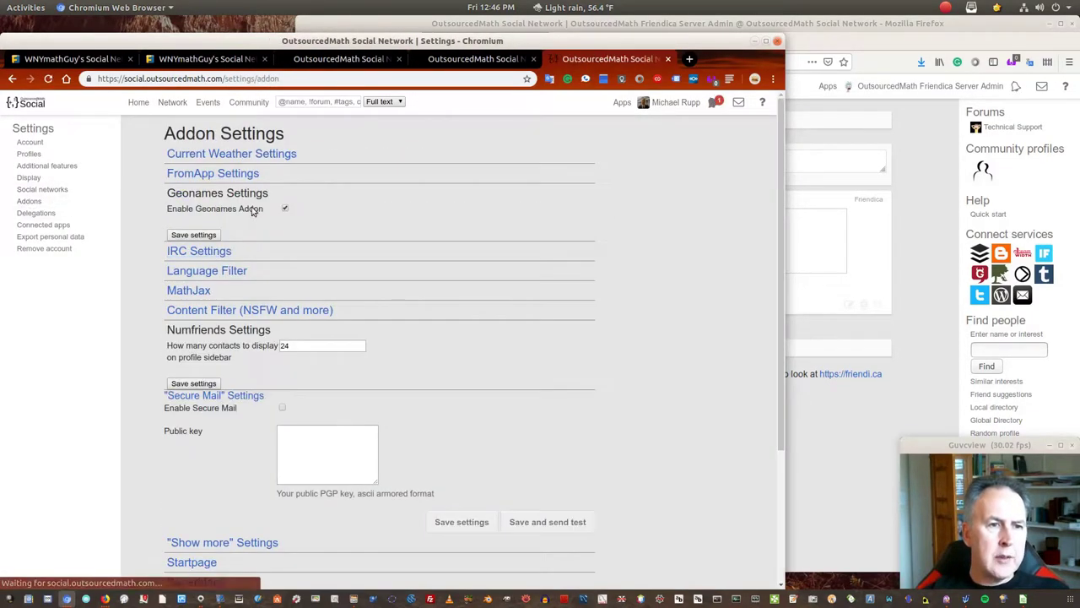
pyautogui.scroll(-1, 257, 194)
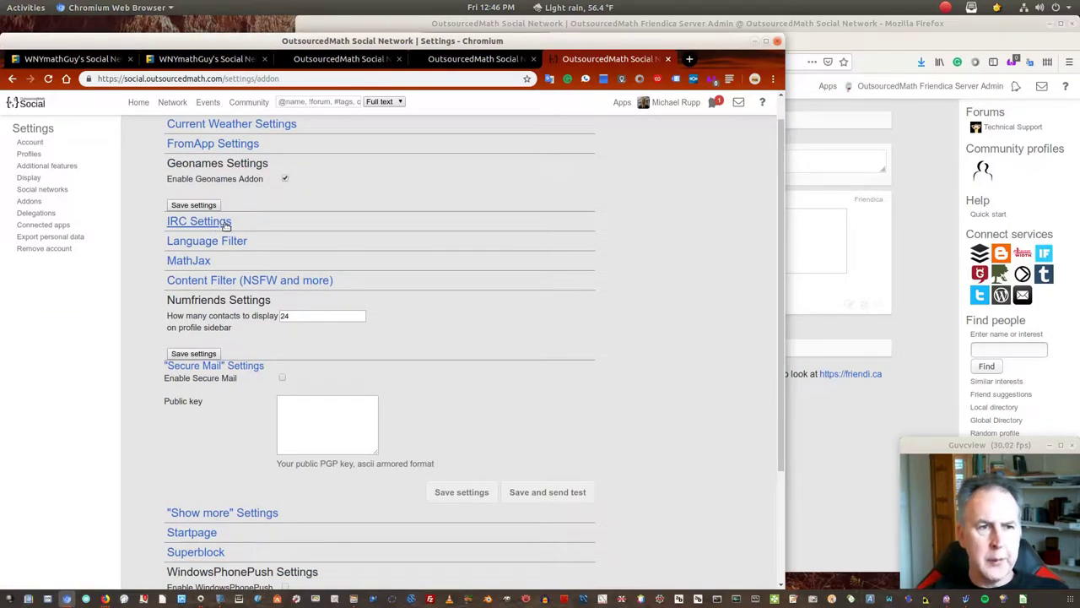
pyautogui.scroll(-1, 209, 213)
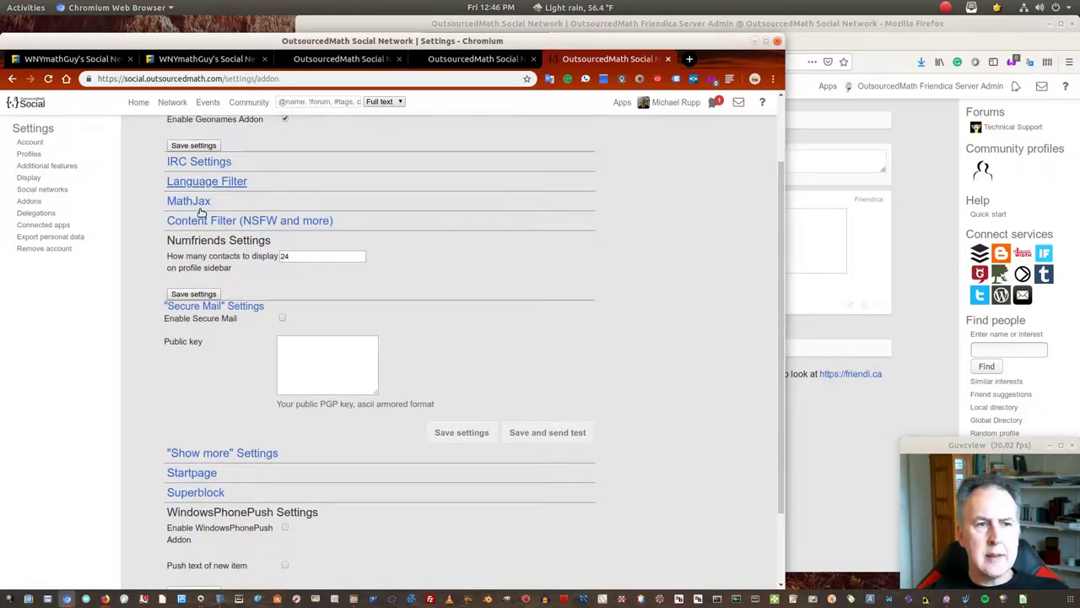
# Expand the Language Filter and Content Filter addon settings and review them and the remaining addons through XMPP-Chat
pyautogui.click(199, 185)
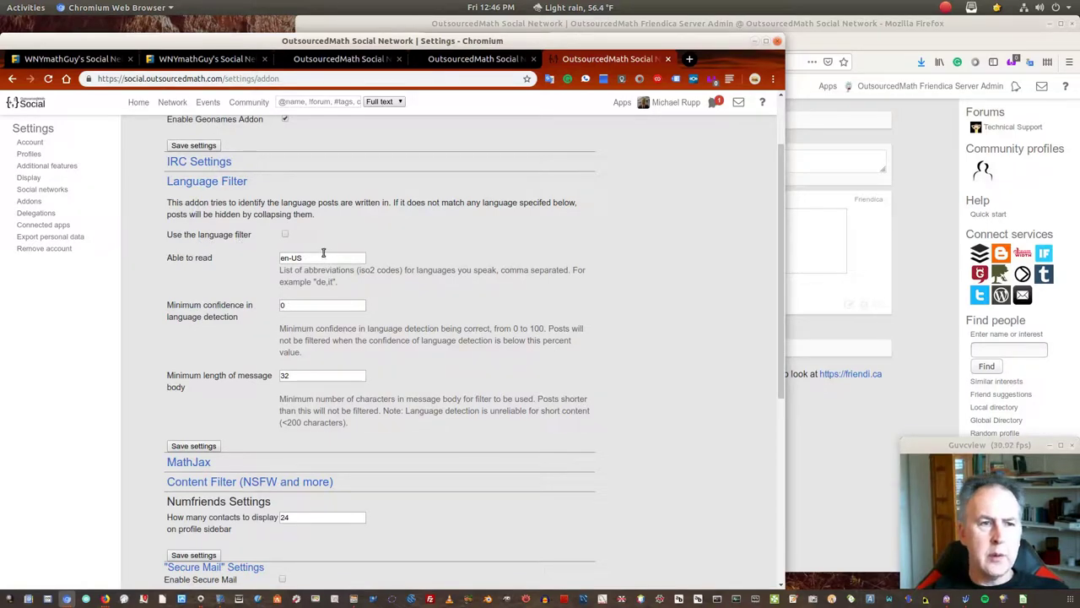
pyautogui.scroll(-3, 169, 279)
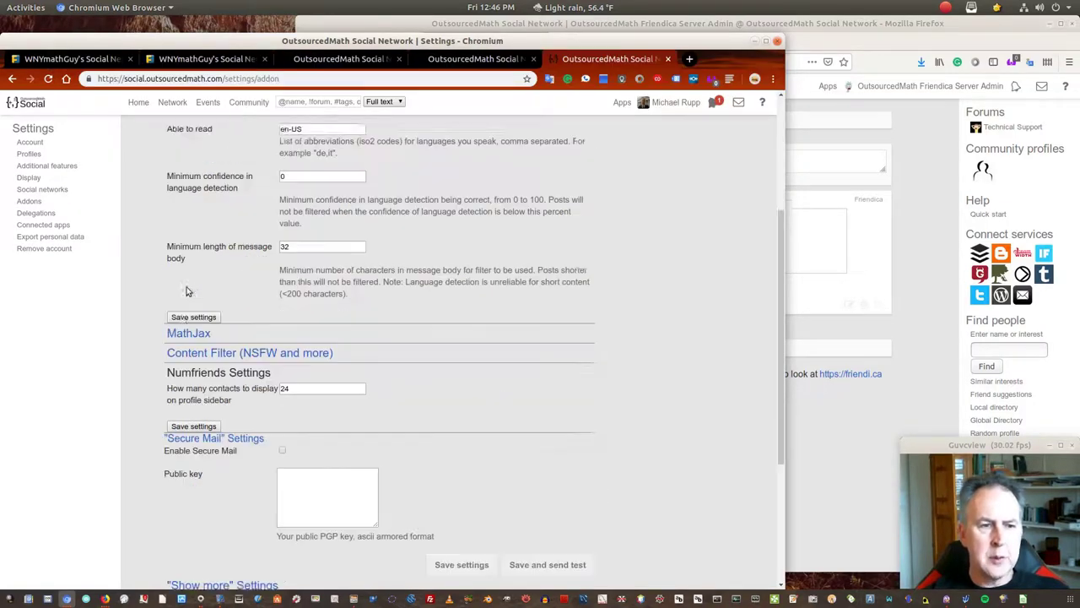
pyautogui.scroll(-3, 171, 330)
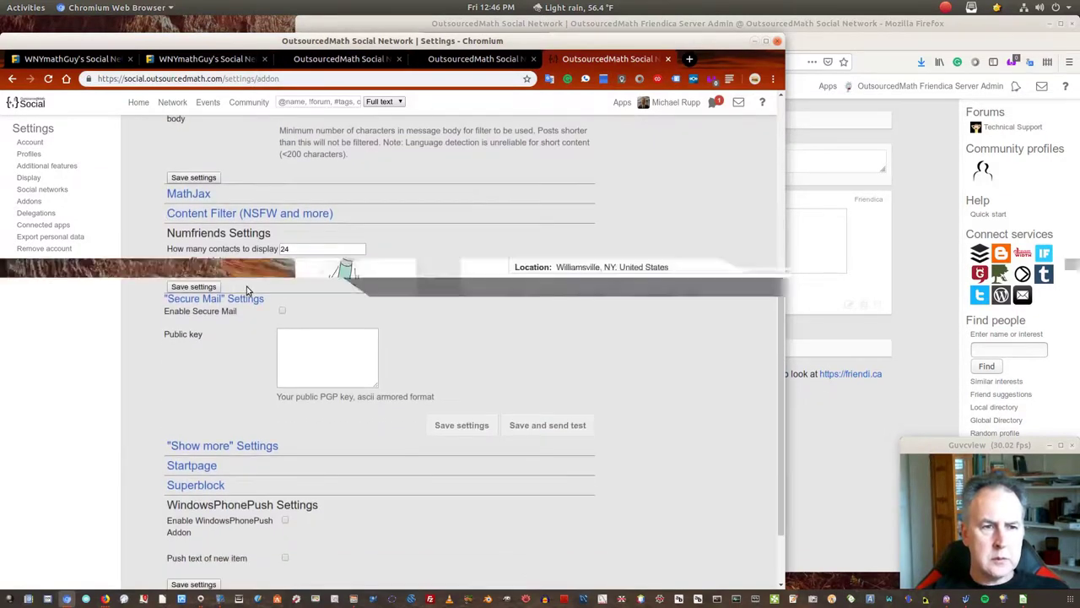
pyautogui.scroll(-1, 248, 285)
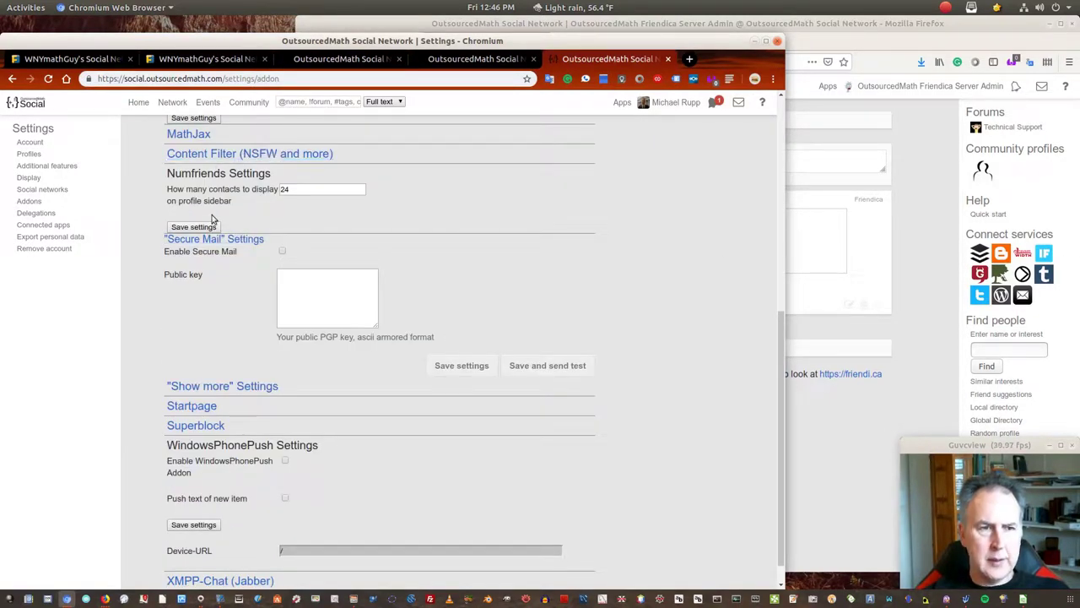
pyautogui.click(245, 153)
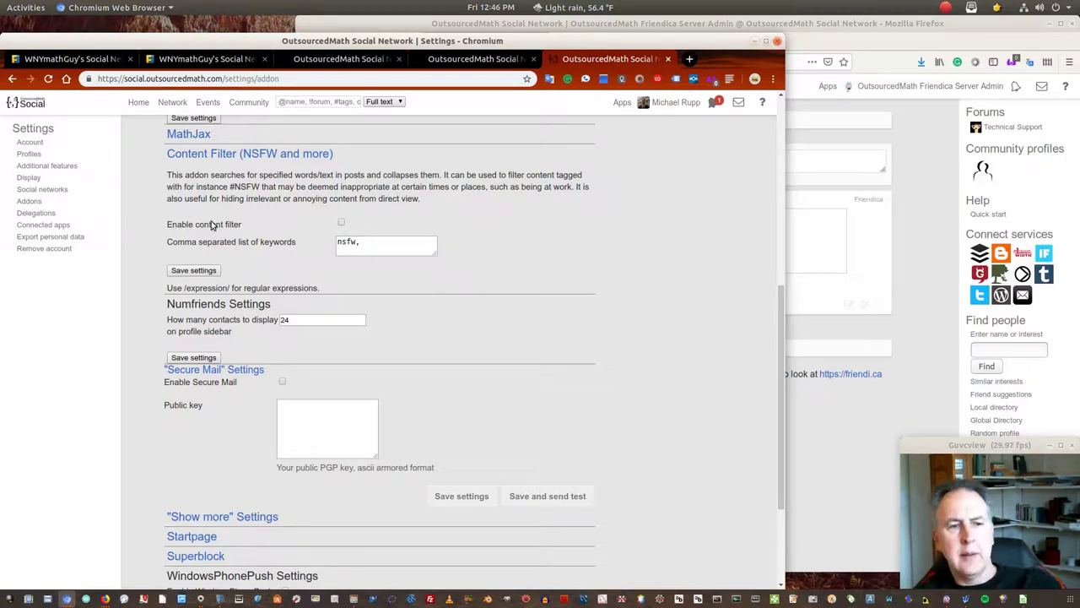
pyautogui.scroll(-4, 213, 224)
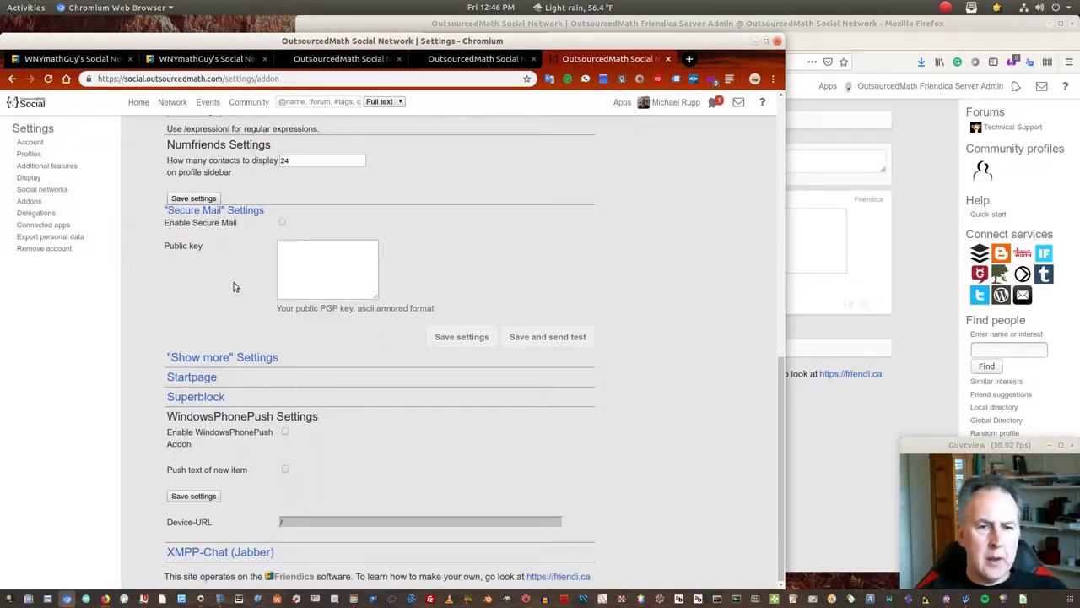
# Expand the "Show more", Startpage and Superblock addon settings and review their options
pyautogui.click(241, 358)
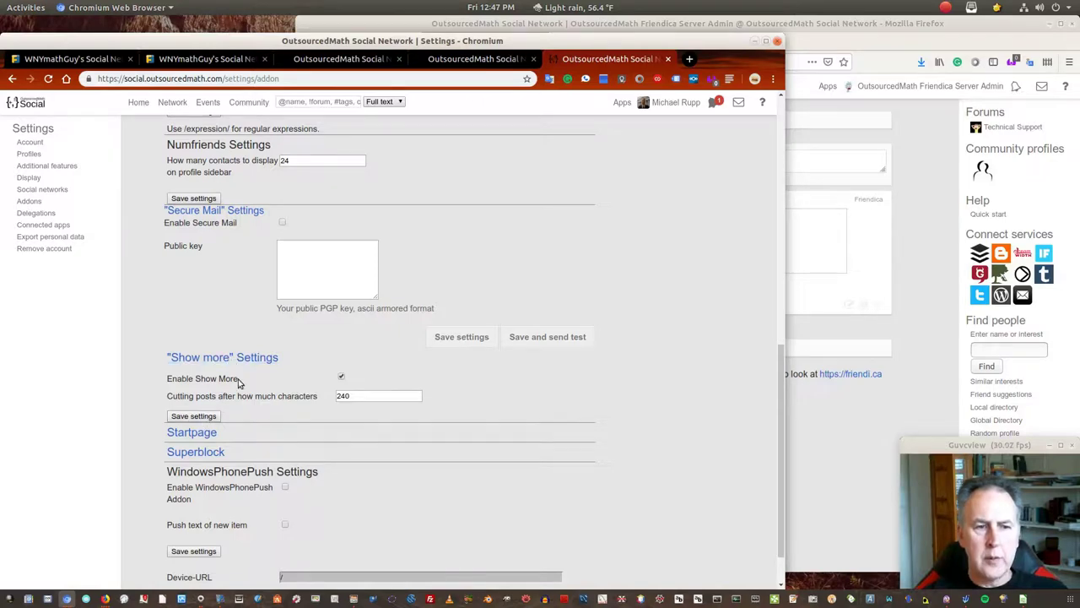
pyautogui.scroll(-2, 205, 379)
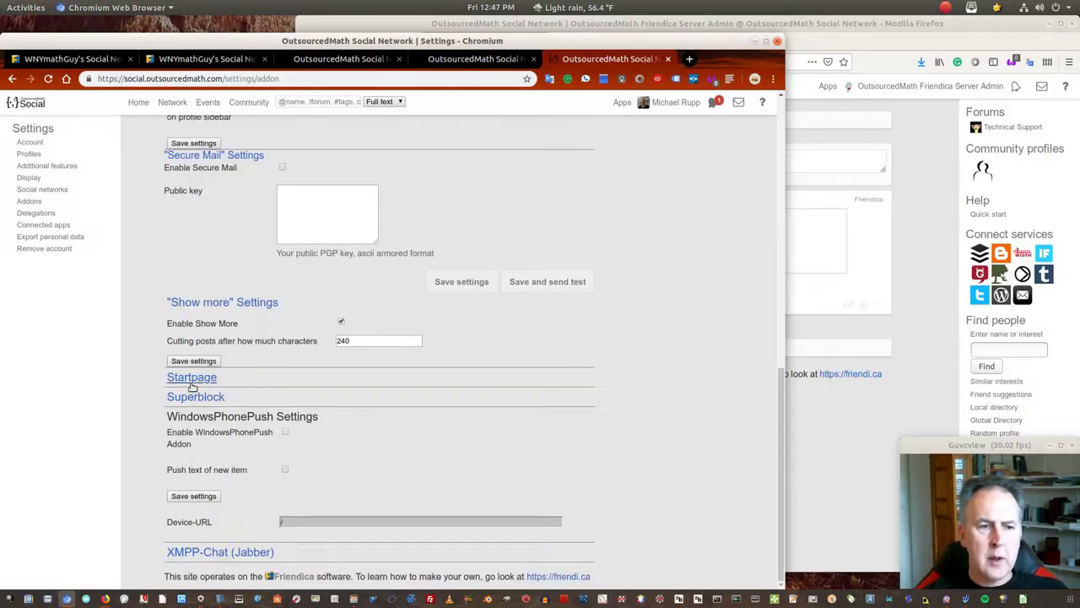
pyautogui.click(193, 378)
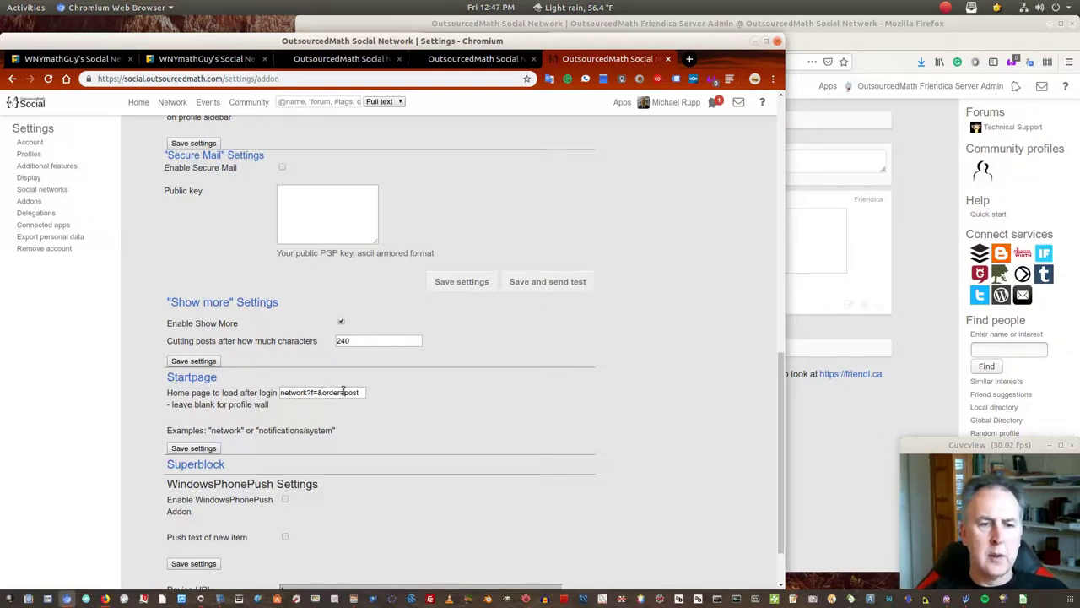
pyautogui.scroll(-2, 363, 363)
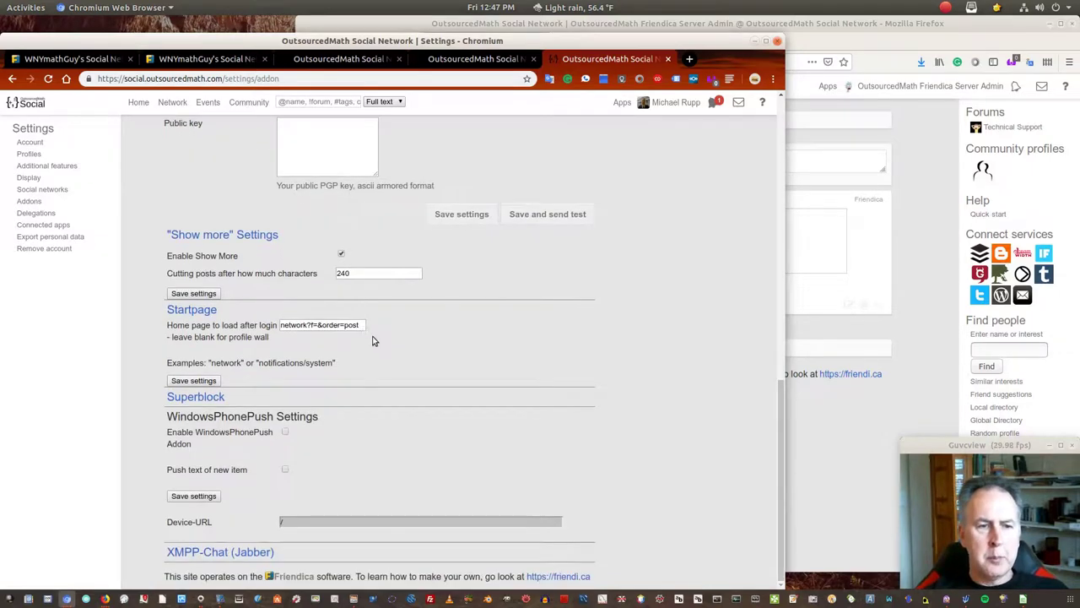
pyautogui.click(208, 407)
pyautogui.scroll(-2, 384, 365)
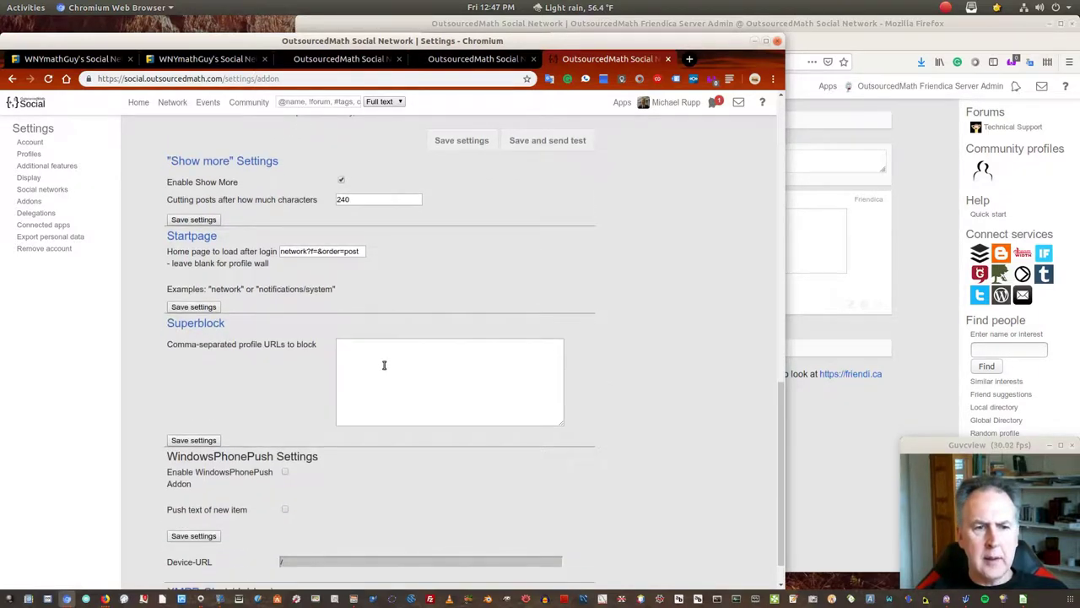
pyautogui.scroll(-1, 384, 365)
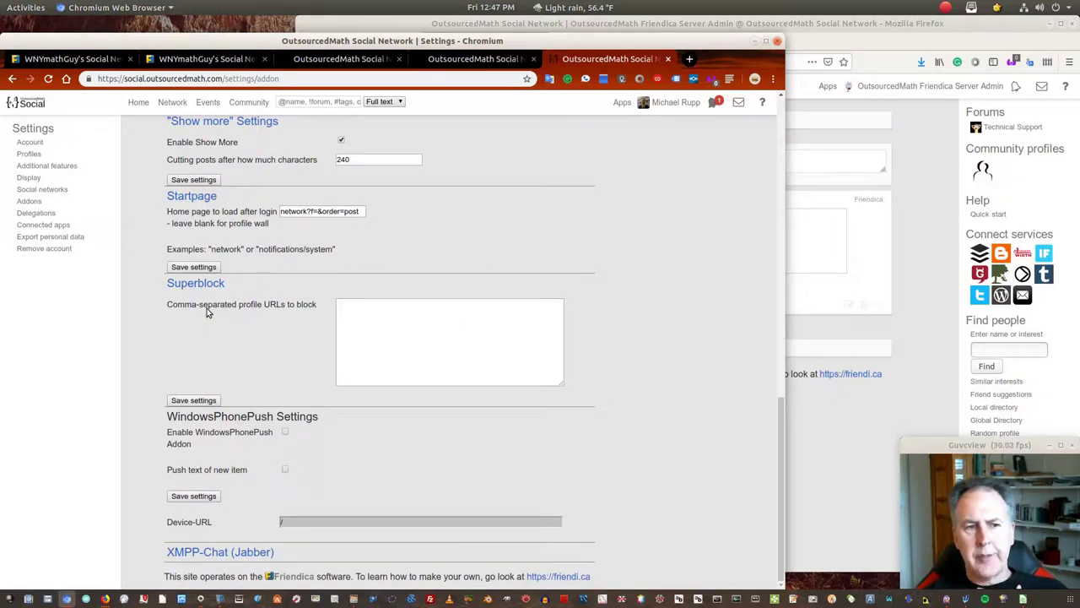
pyautogui.click(407, 327)
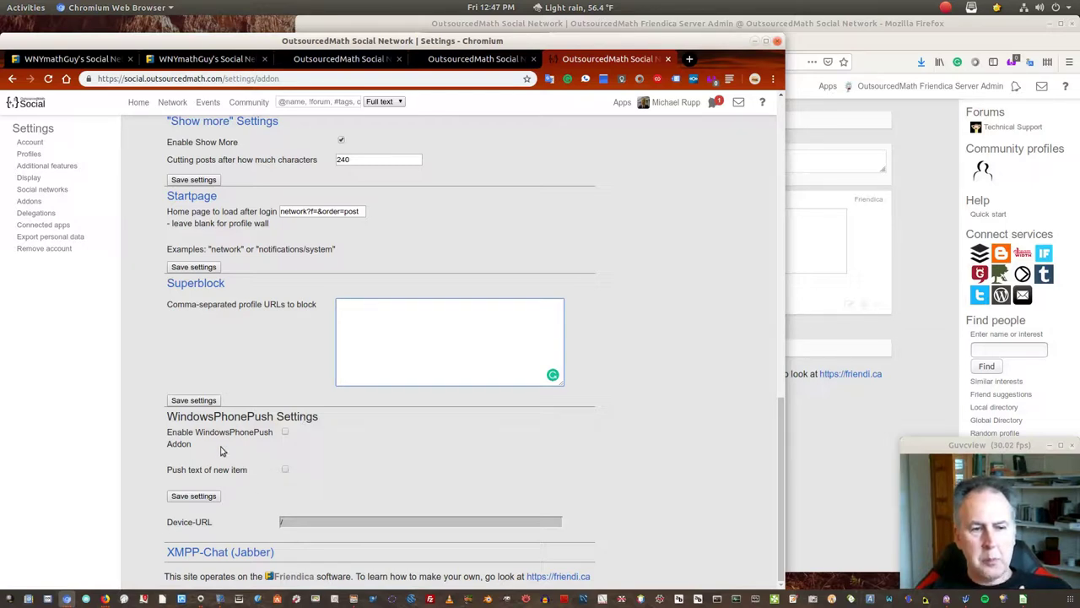
# Expand the XMPP-Chat (Jabber) addon settings, enable Webchat and save the settings
pyautogui.click(245, 554)
pyautogui.scroll(-1, 237, 522)
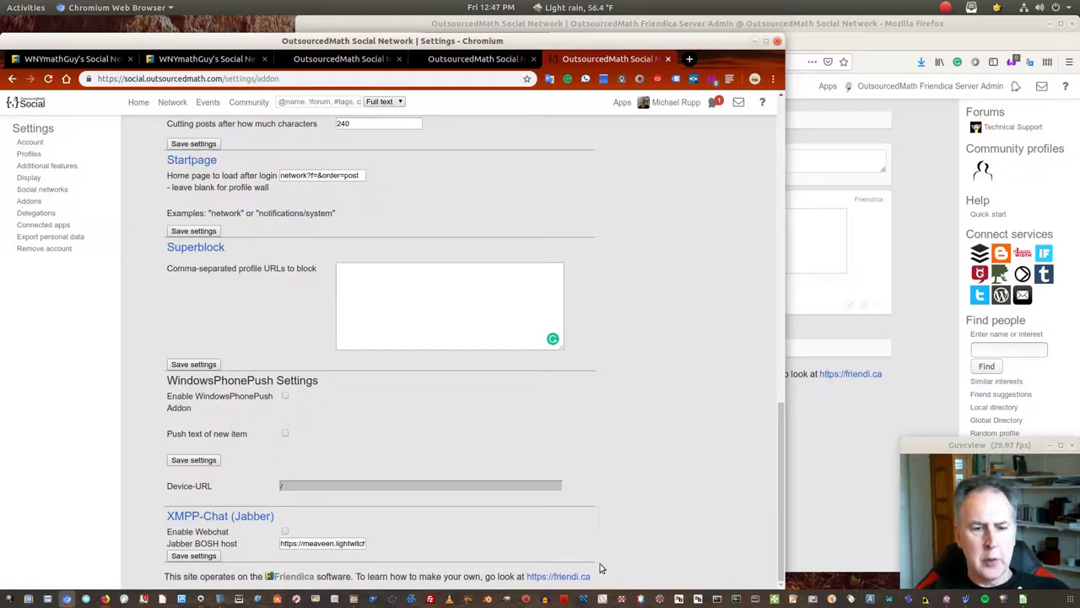
pyautogui.click(285, 532)
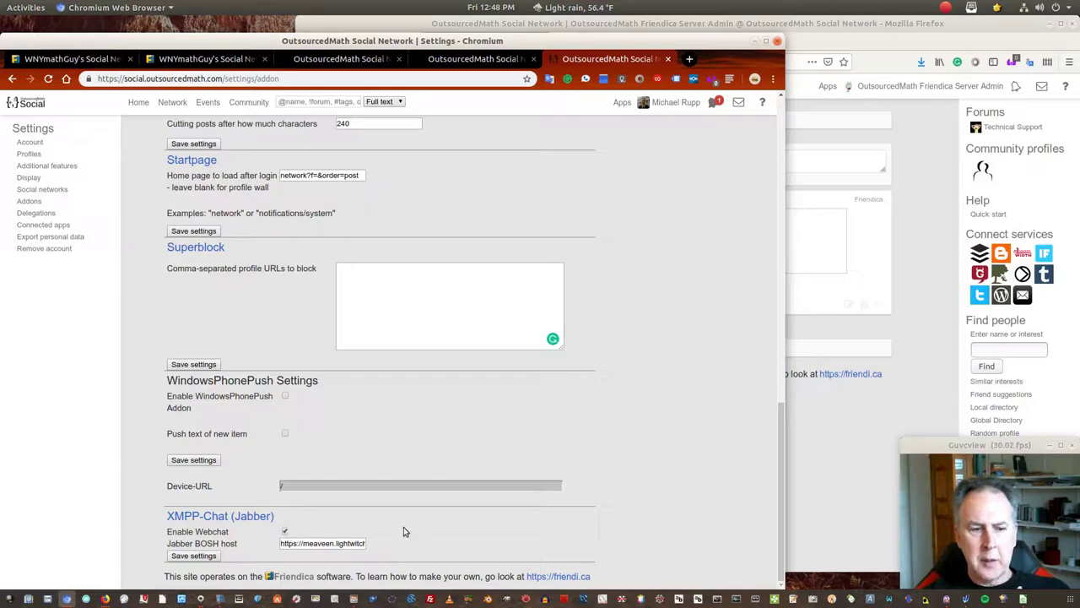
pyautogui.click(202, 555)
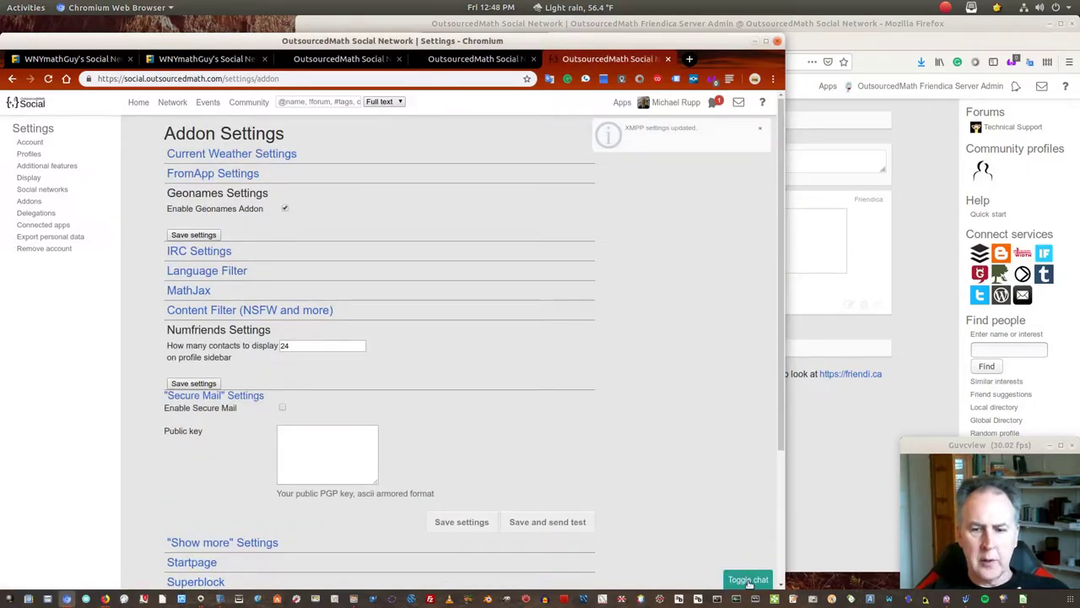
# Try to log in to the XMPP web chat with the prefilled credentials, and close the chat sign-in window
pyautogui.click(747, 580)
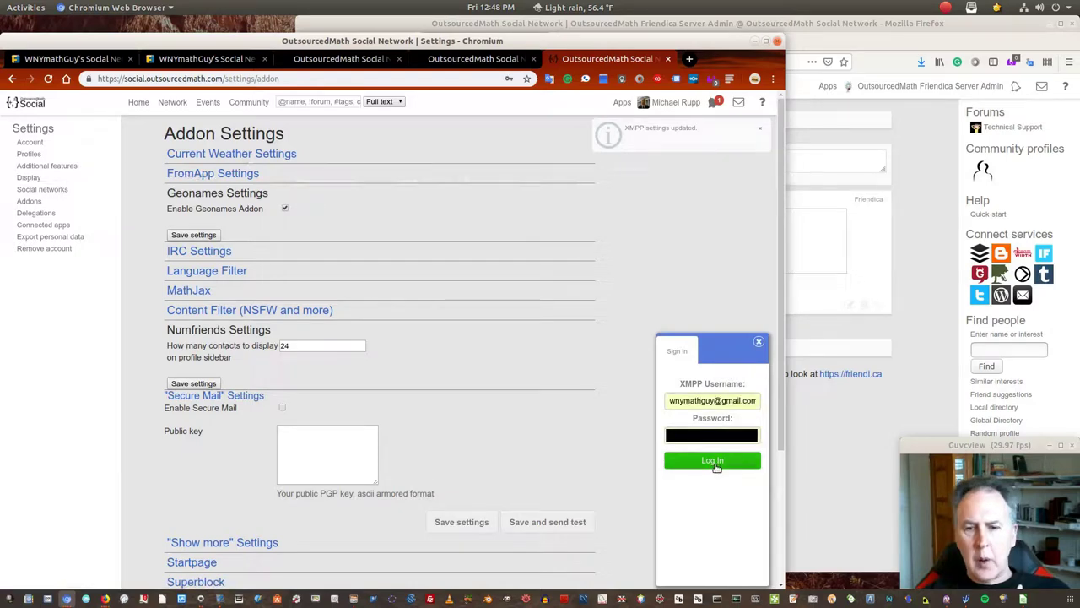
pyautogui.click(713, 460)
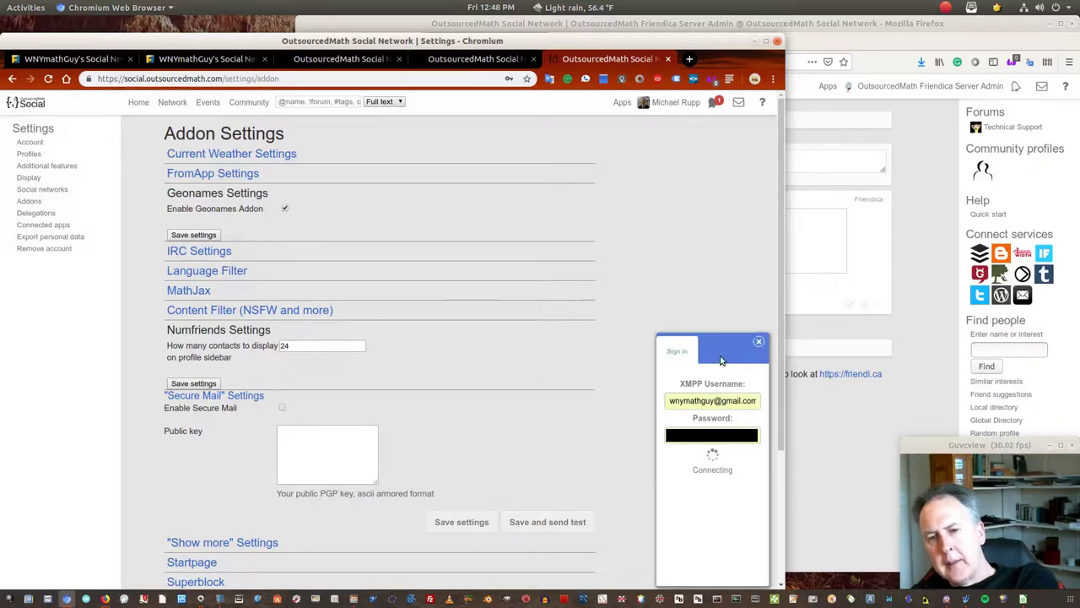
pyautogui.click(758, 341)
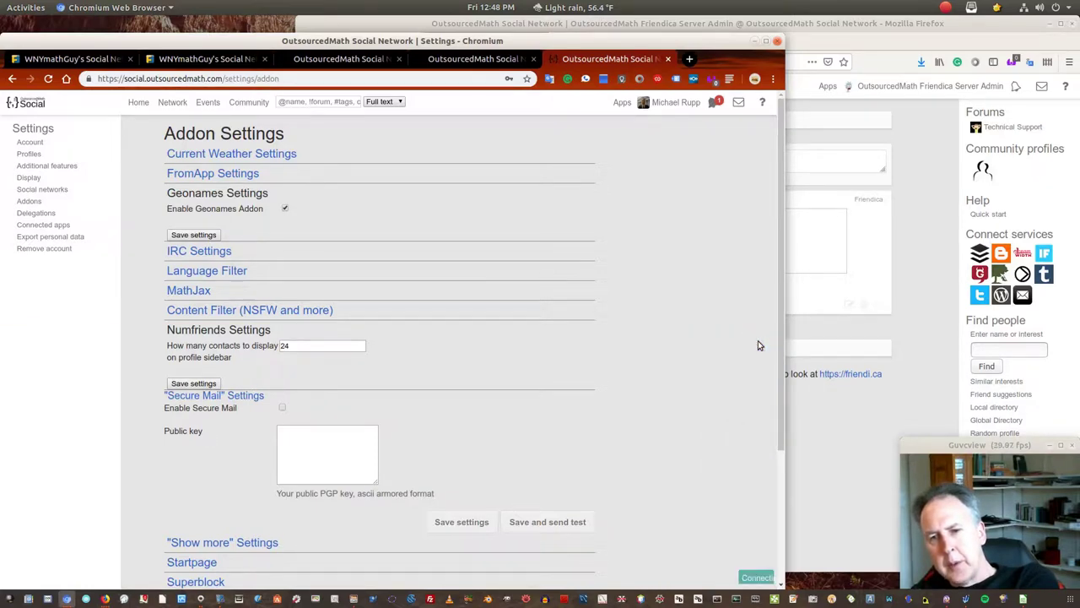
# Save the XMPP-Chat settings with Webchat disabled, recheck the section and dismiss the update notice
pyautogui.scroll(-1, 284, 532)
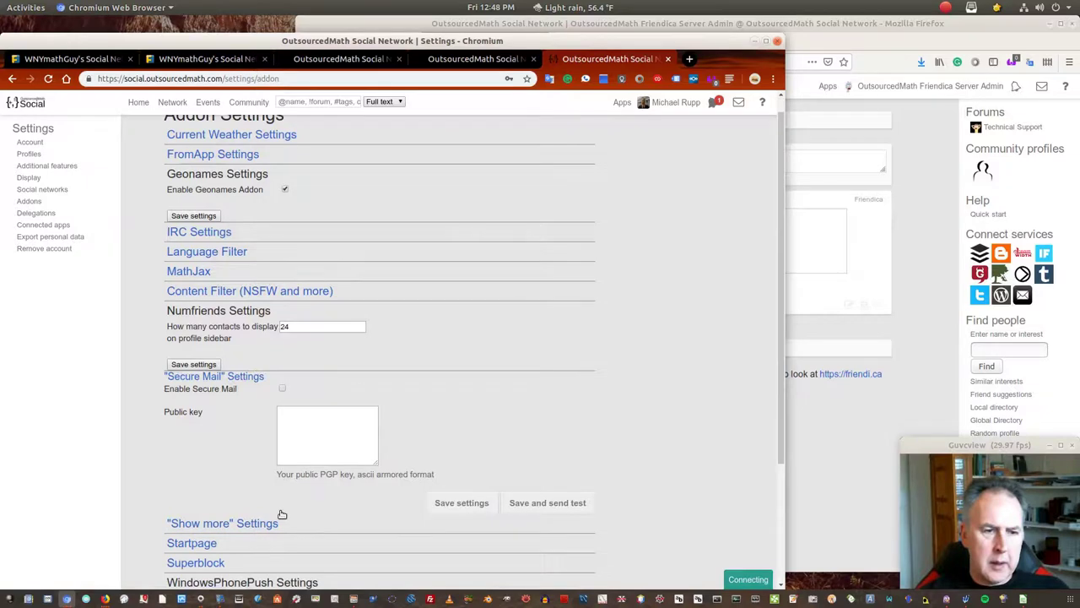
pyautogui.scroll(-4, 282, 514)
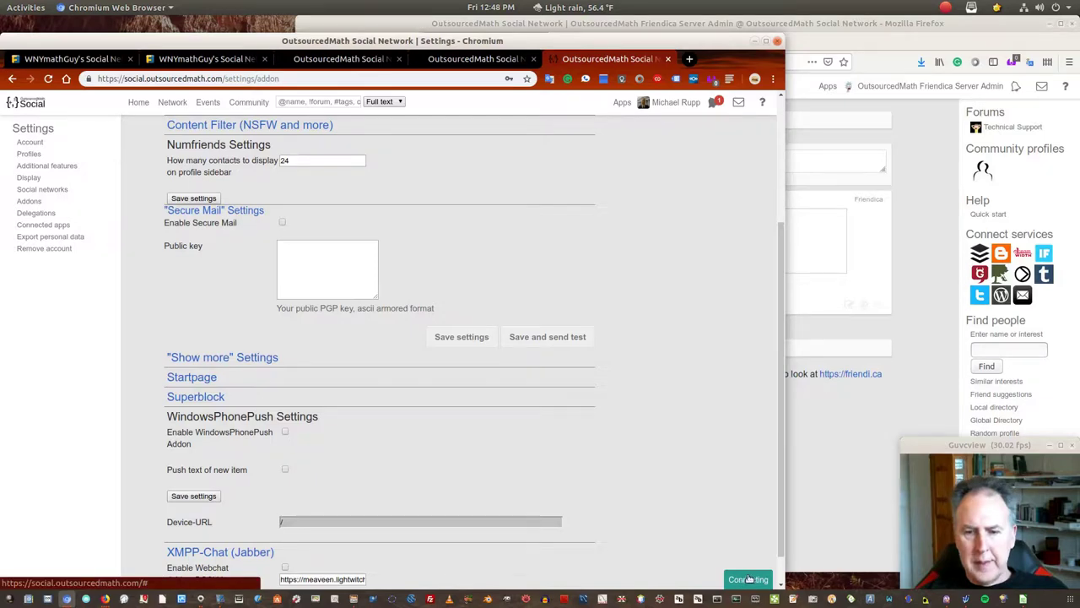
pyautogui.scroll(-2, 558, 311)
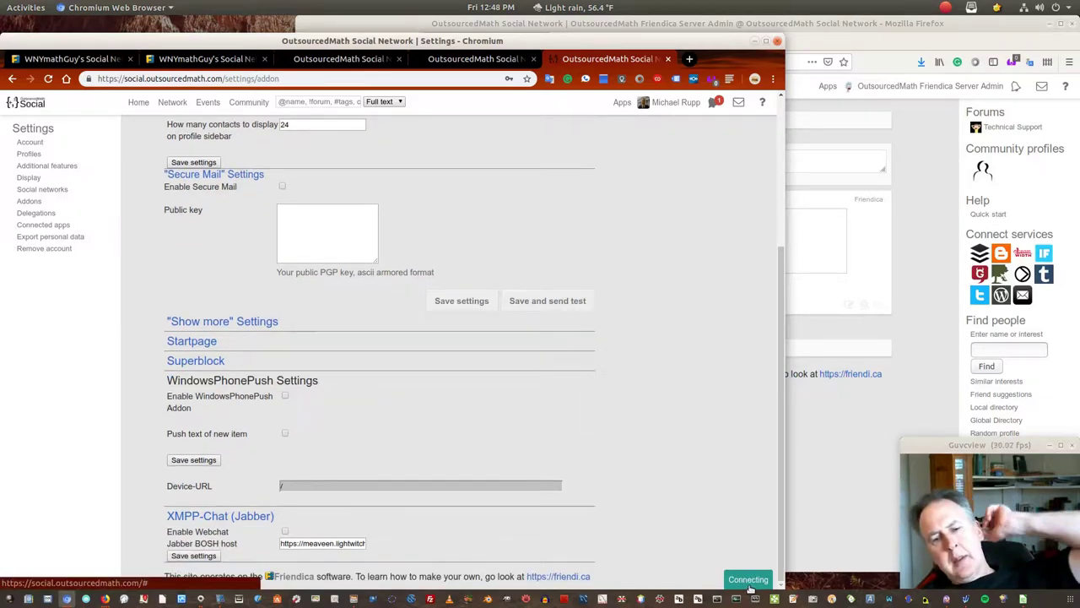
pyautogui.click(200, 560)
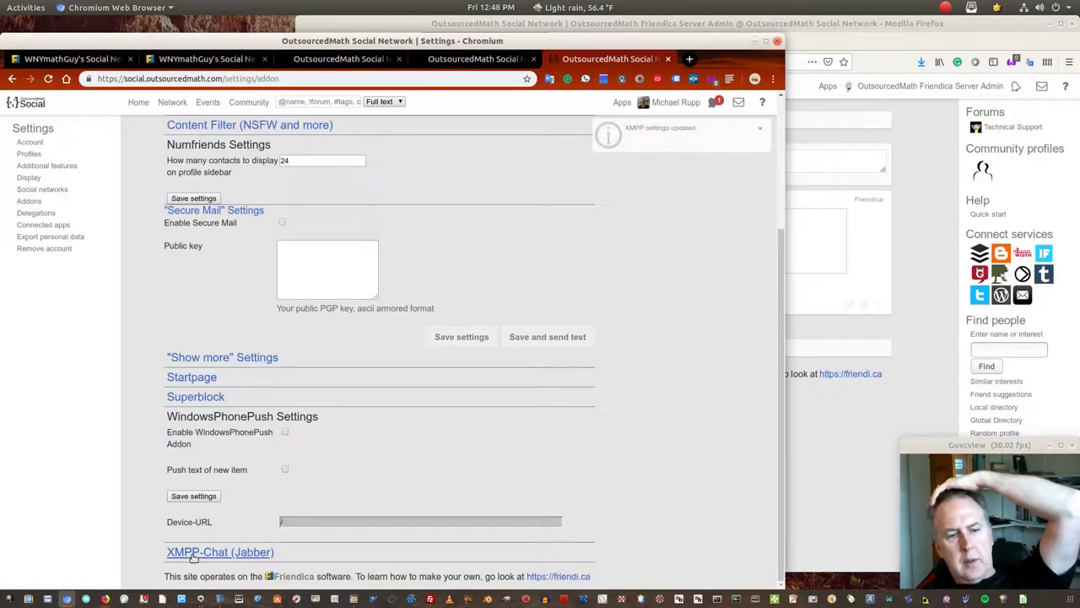
pyautogui.click(194, 553)
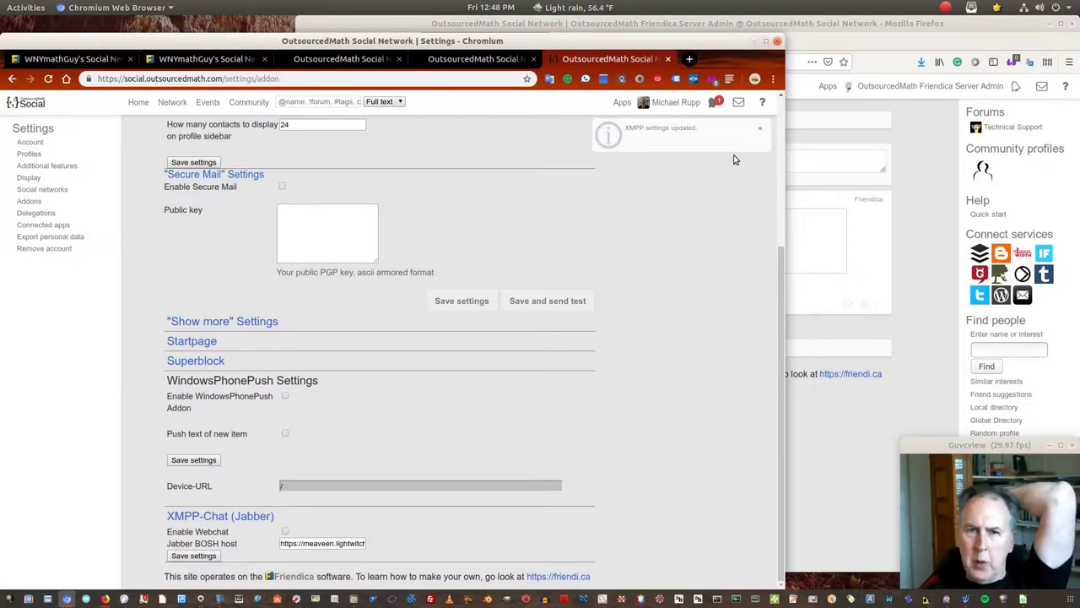
pyautogui.click(762, 133)
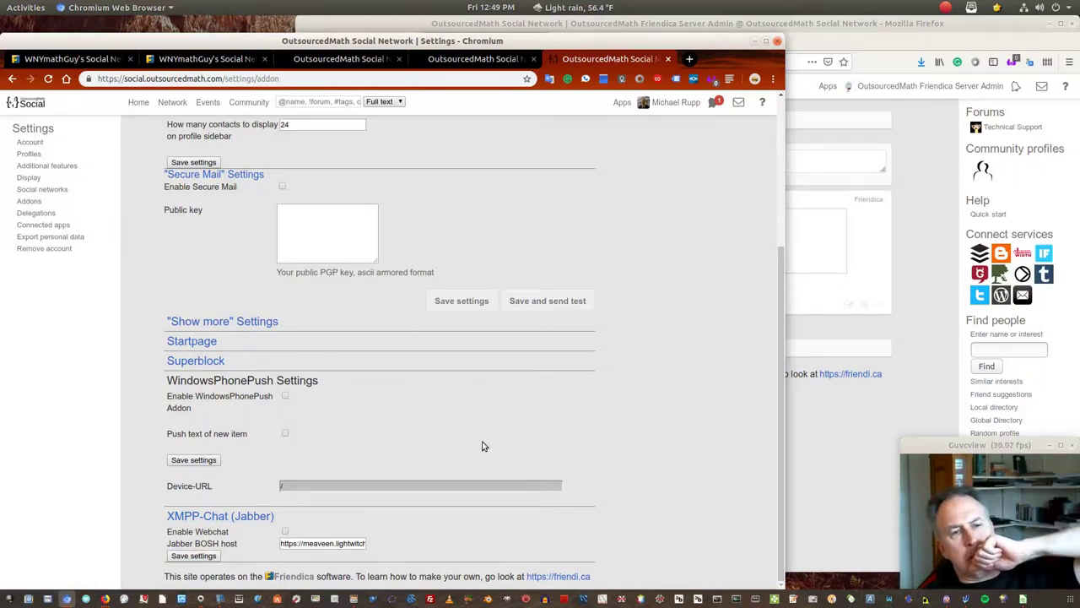
# Look through the account options and the recent notifications without opening any of them
pyautogui.scroll(5, 482, 444)
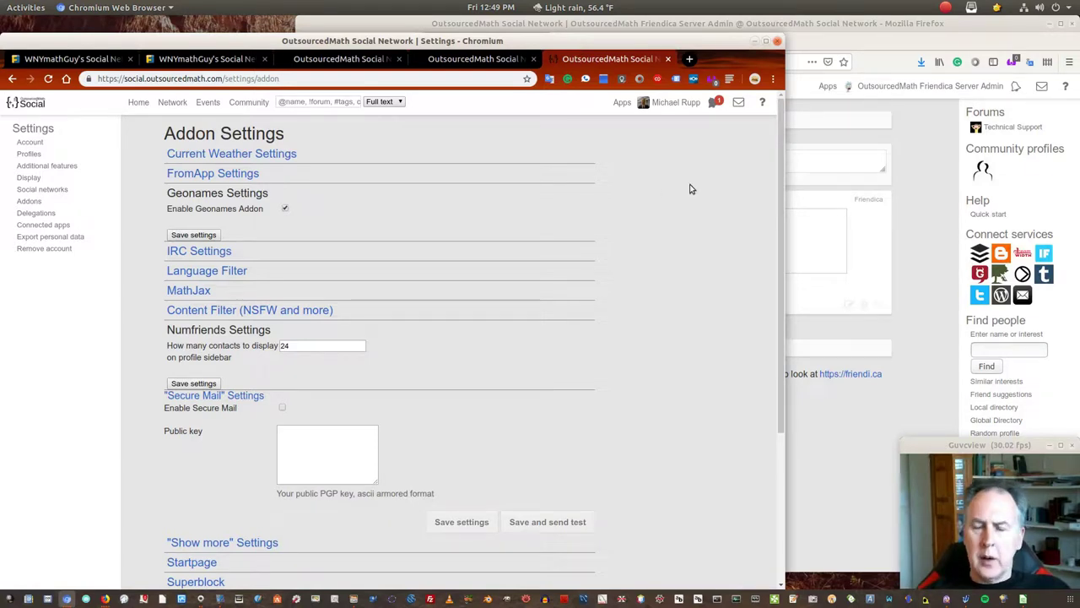
pyautogui.click(665, 103)
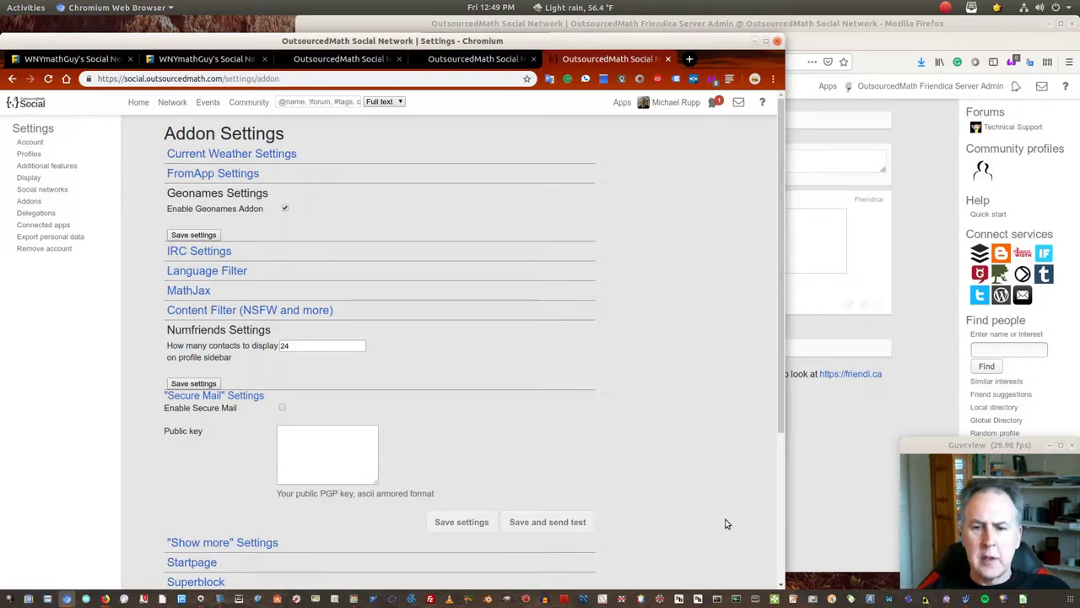
pyautogui.click(714, 102)
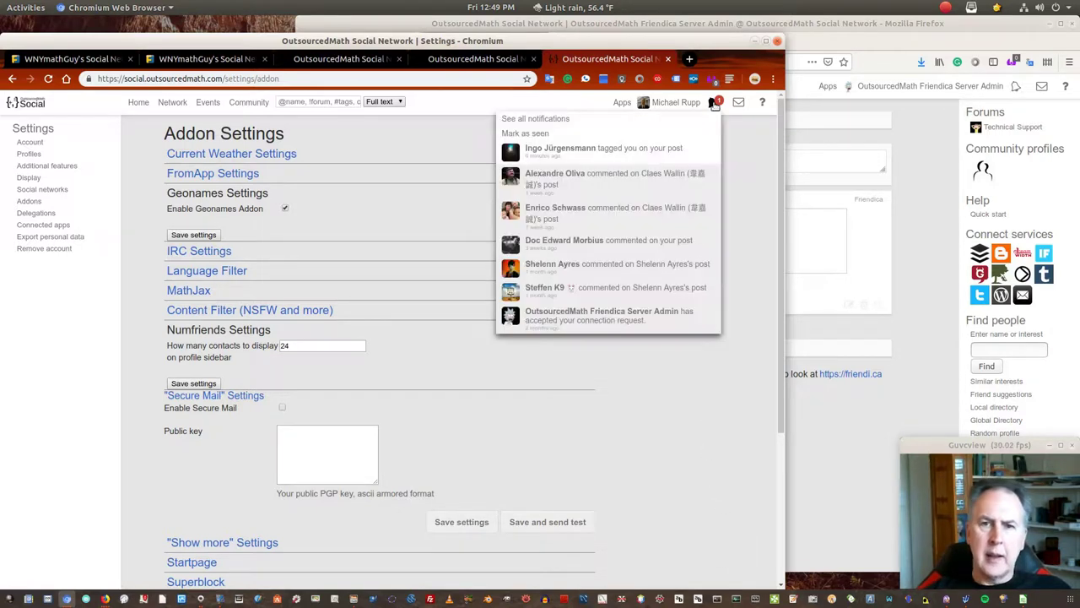
pyautogui.click(671, 102)
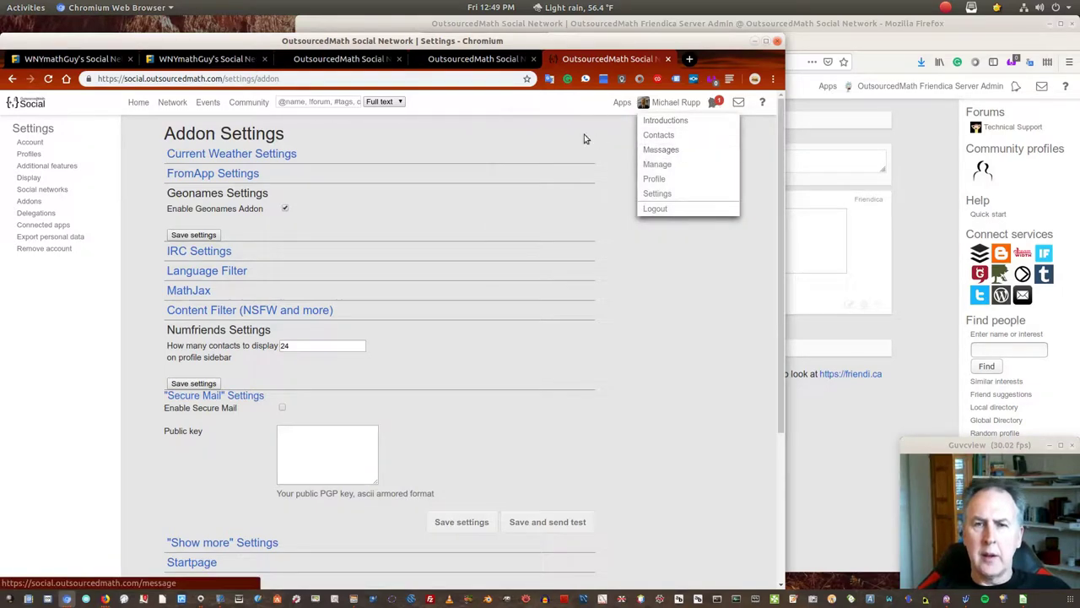
pyautogui.click(714, 102)
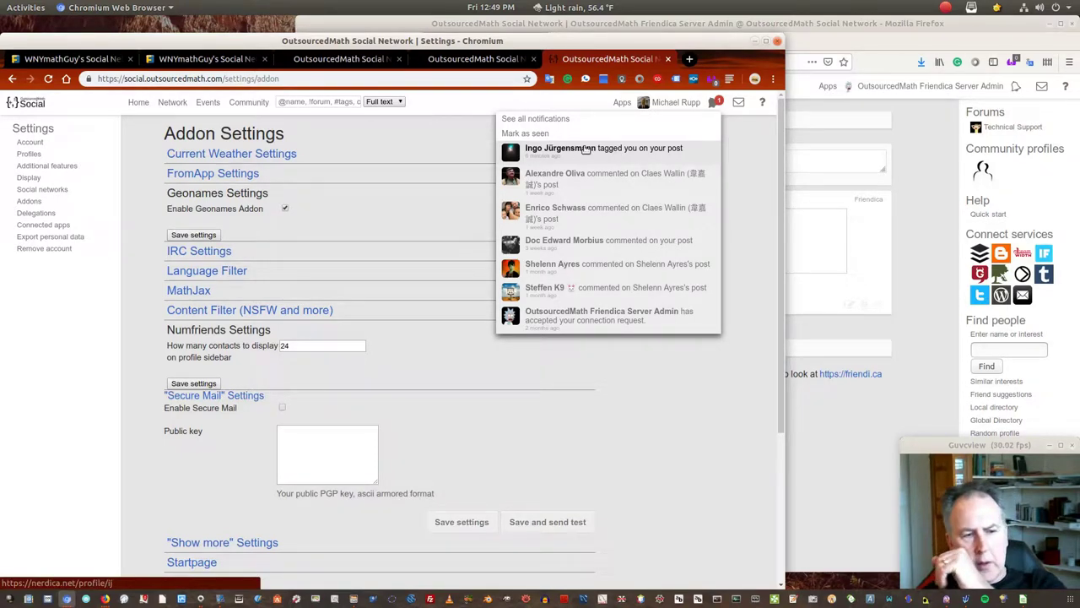
pyautogui.click(733, 531)
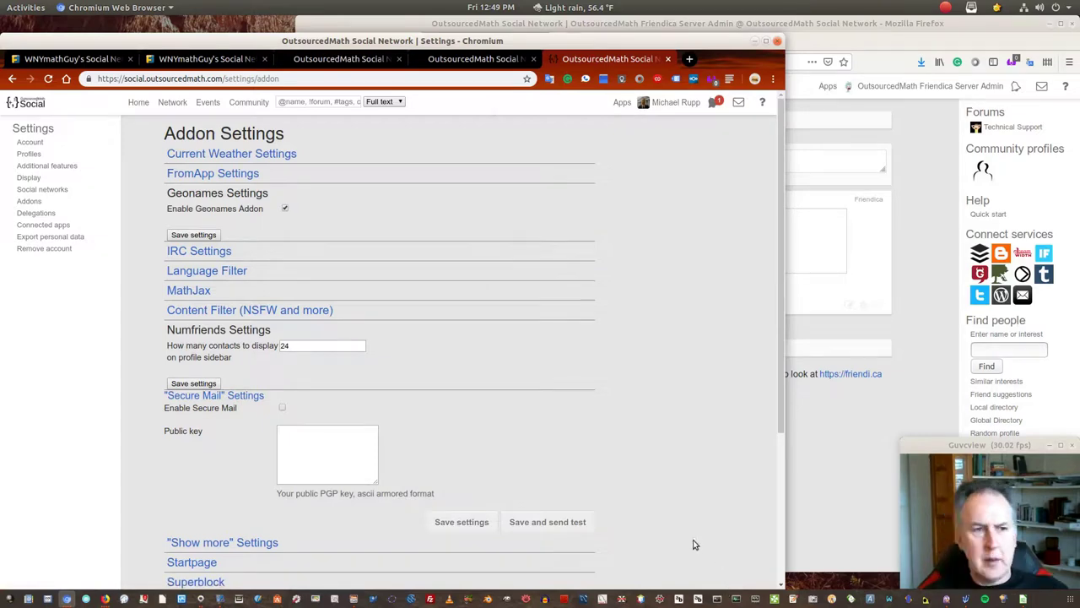
# Open the account's Delegations settings and review the parent user and delegate options
pyautogui.scroll(-1, 98, 414)
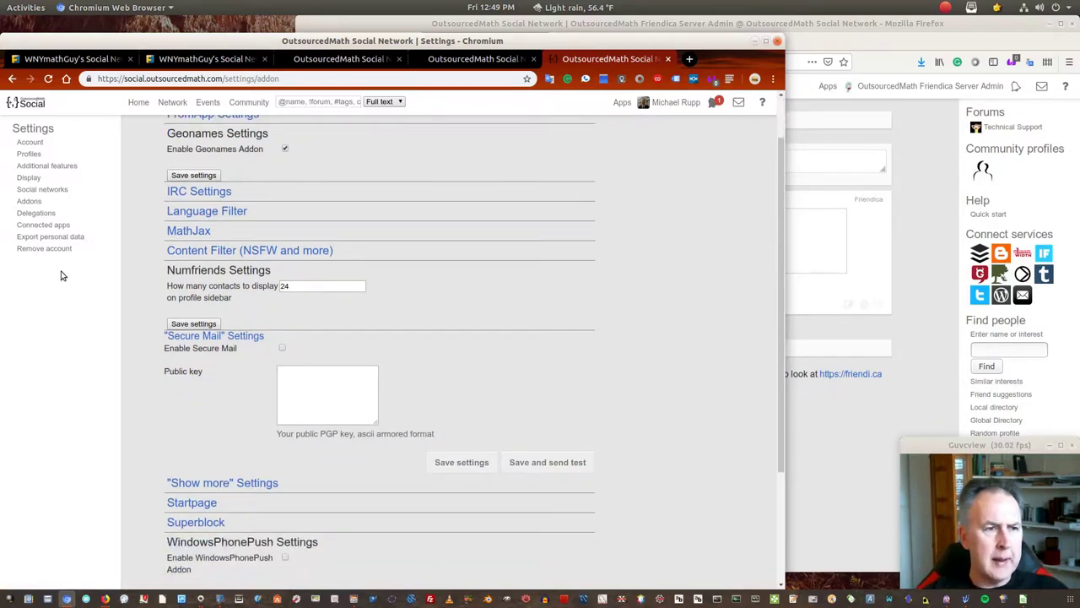
pyautogui.scroll(-1, 59, 266)
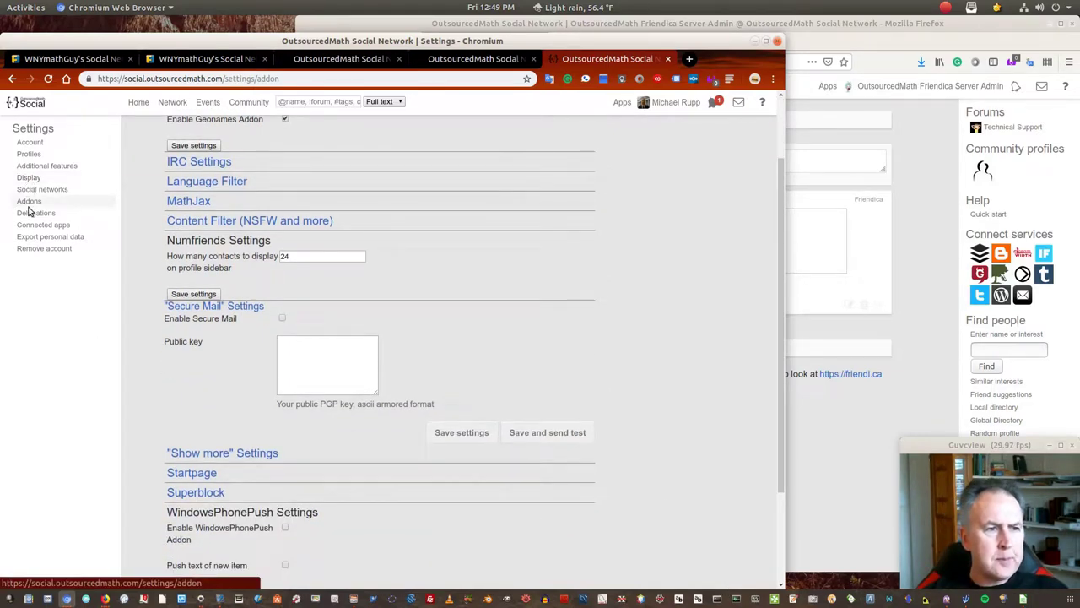
pyautogui.click(32, 214)
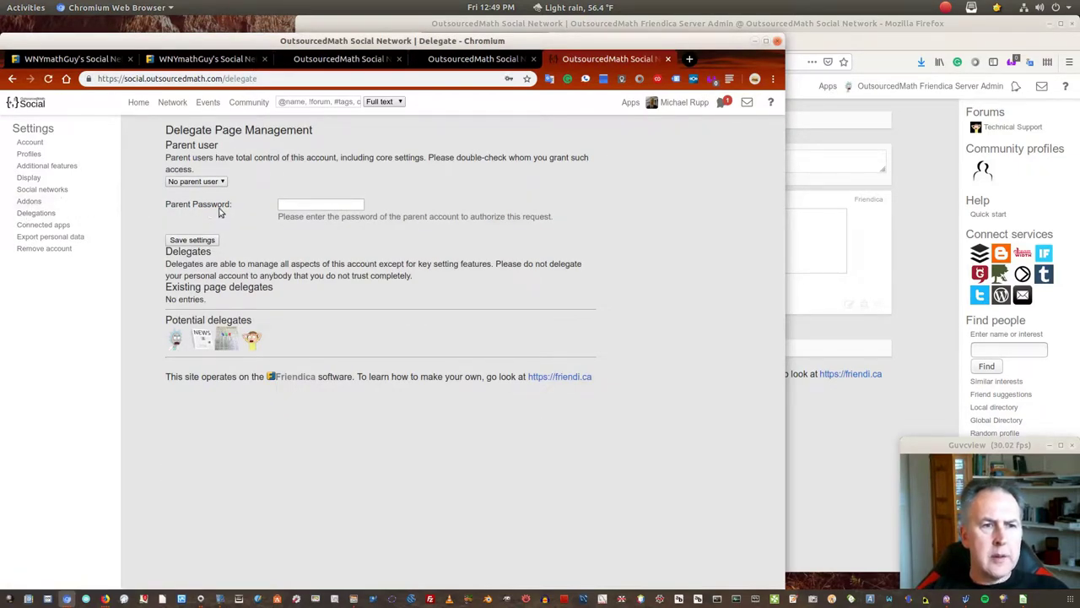
pyautogui.moveTo(692, 105)
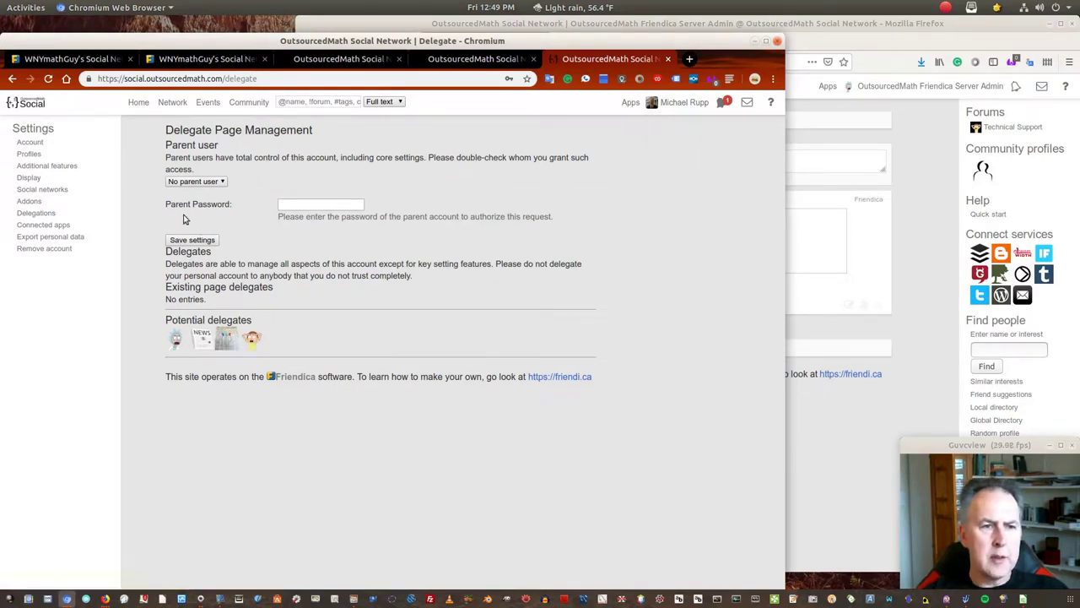
# View the Connected apps, Export personal data and Remove account settings pages in turn
pyautogui.click(47, 228)
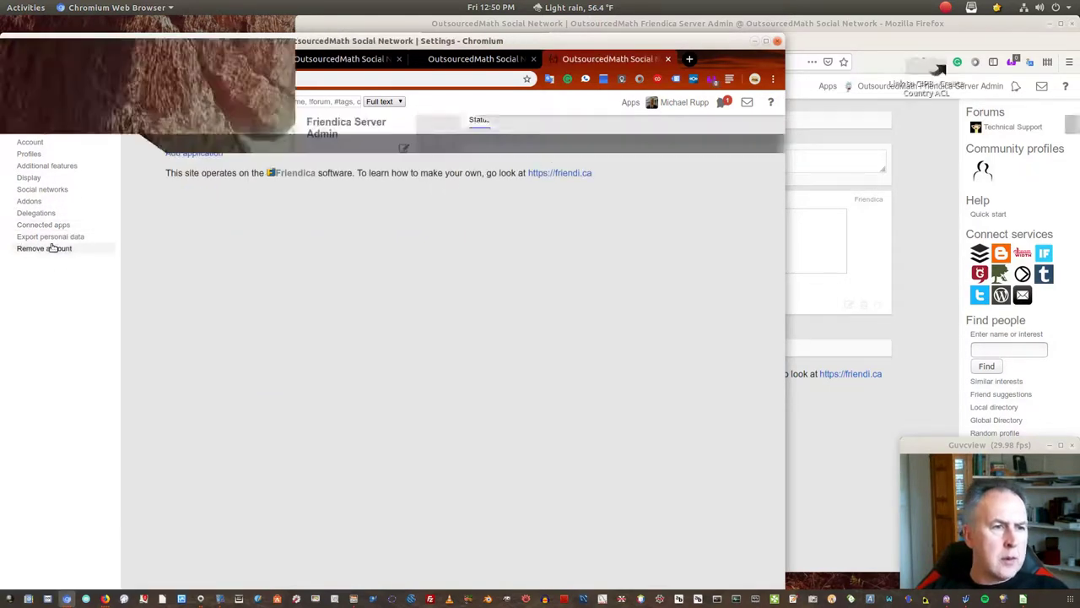
pyautogui.click(49, 240)
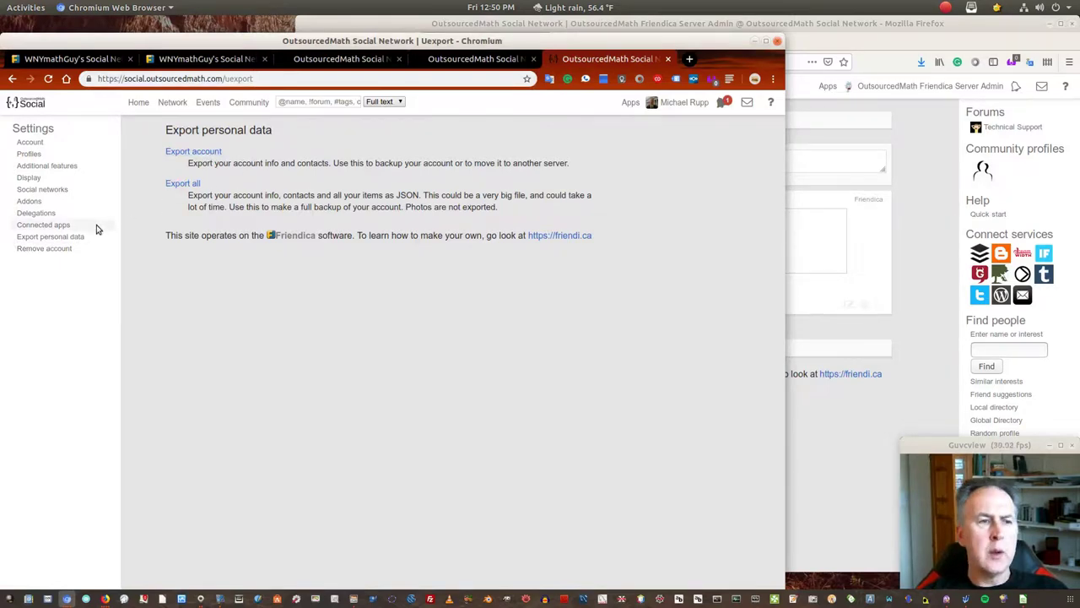
pyautogui.click(50, 250)
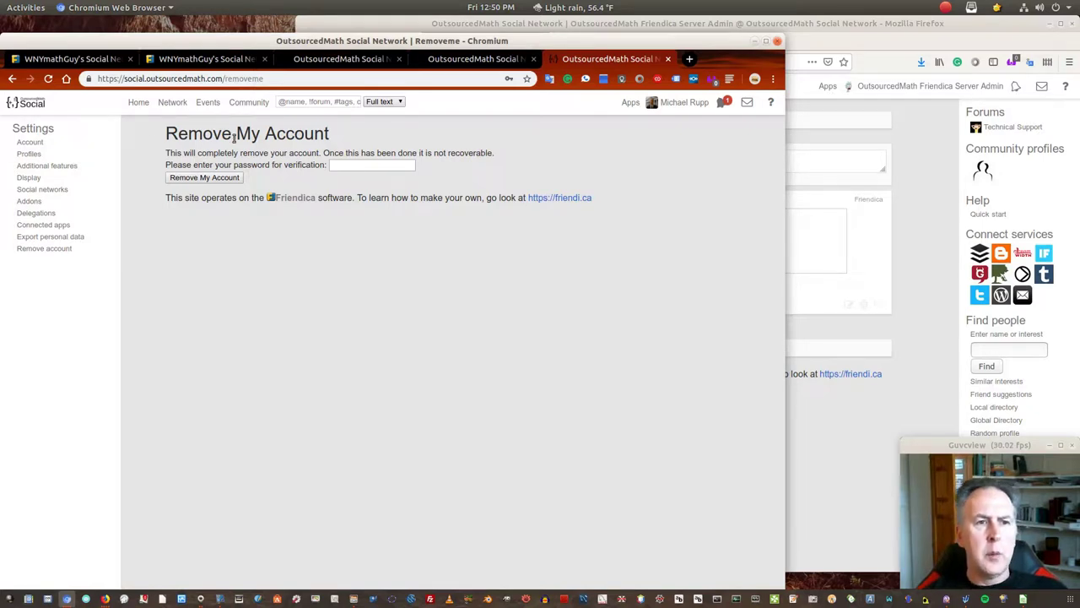
# Glance over the addon apps and account options, and switch to the Firefox window showing the server admin's profile
pyautogui.click(632, 102)
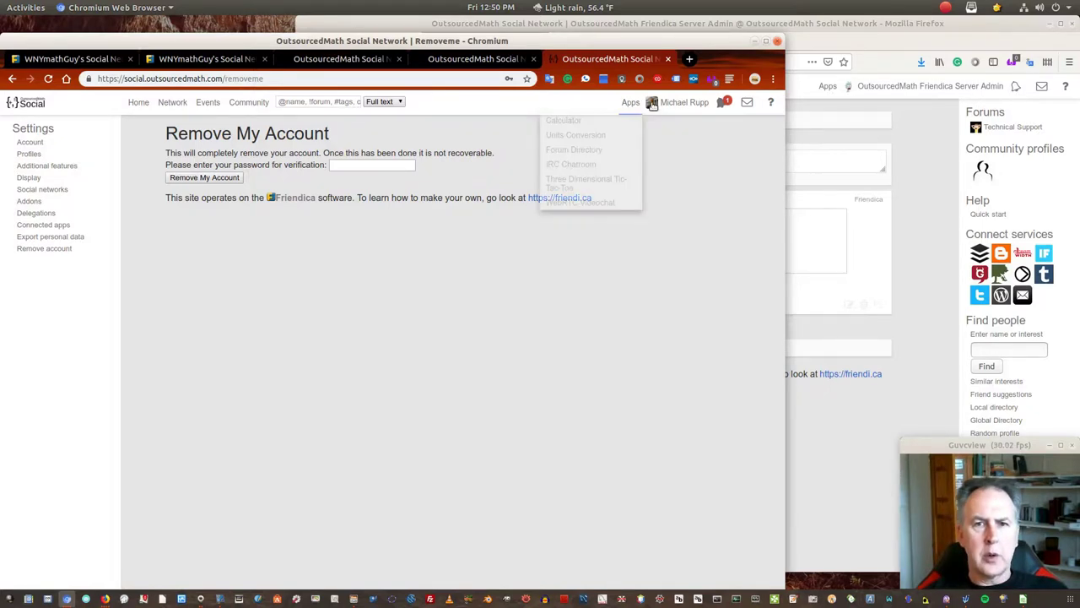
pyautogui.click(654, 103)
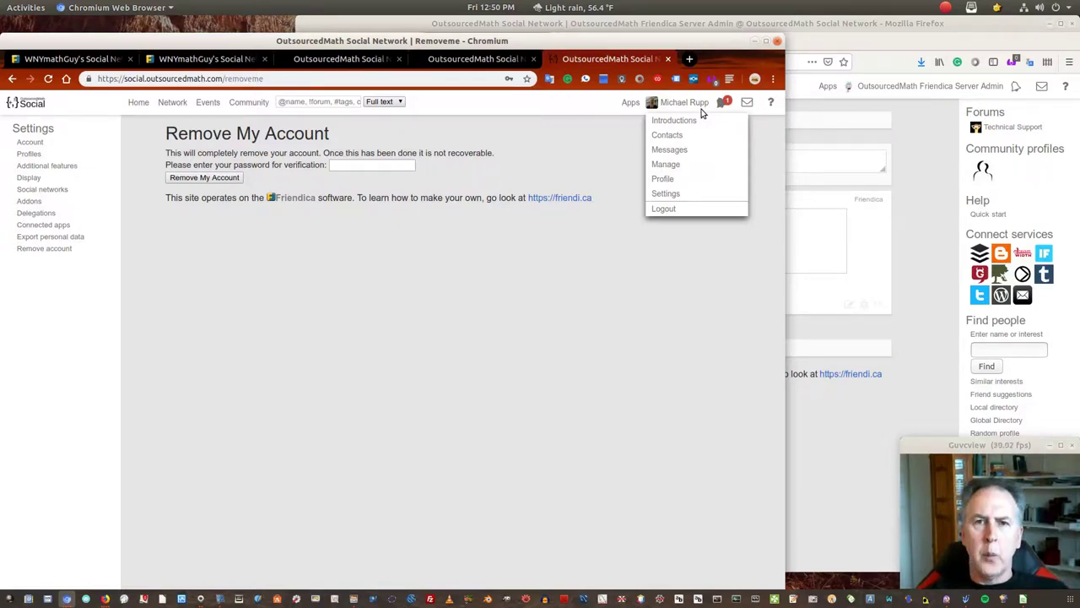
pyautogui.click(817, 47)
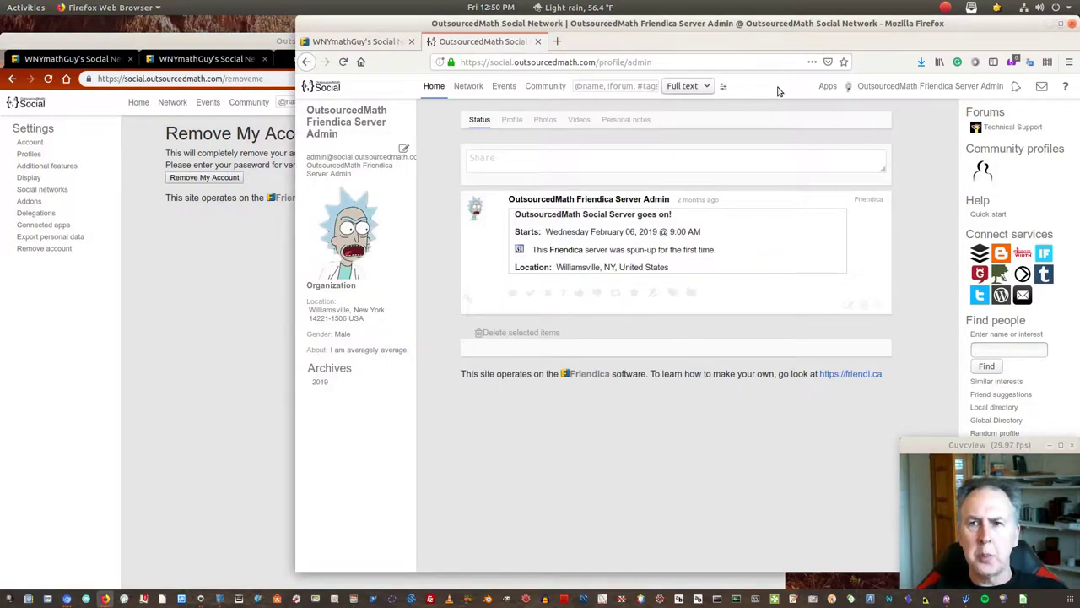
# Open the server's Administration summary, review its account figures and active addons, and bring up the Federation statistics
pyautogui.click(724, 87)
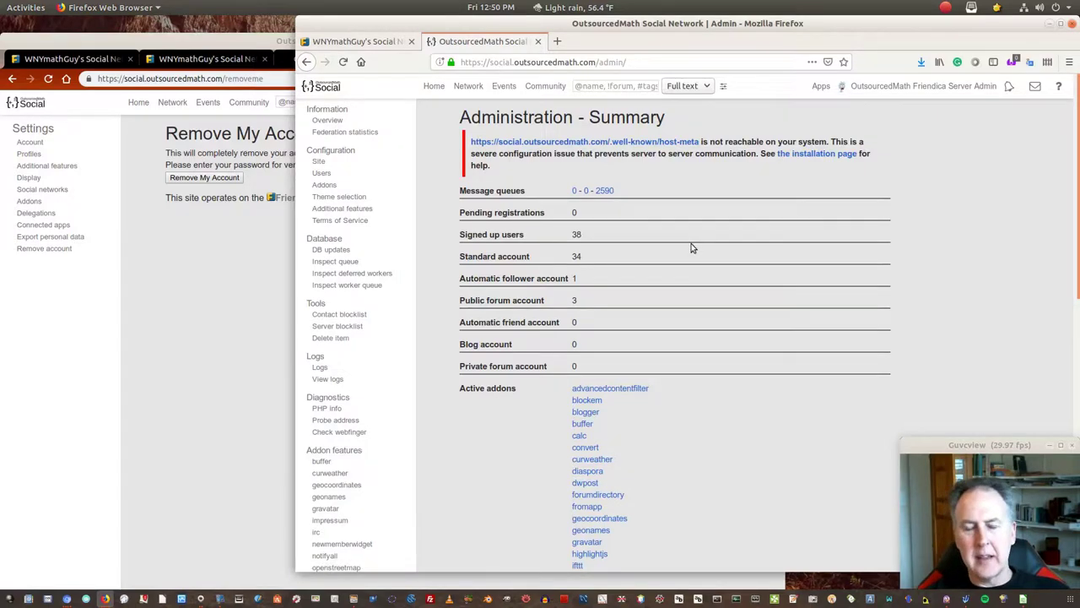
pyautogui.scroll(-12, 650, 240)
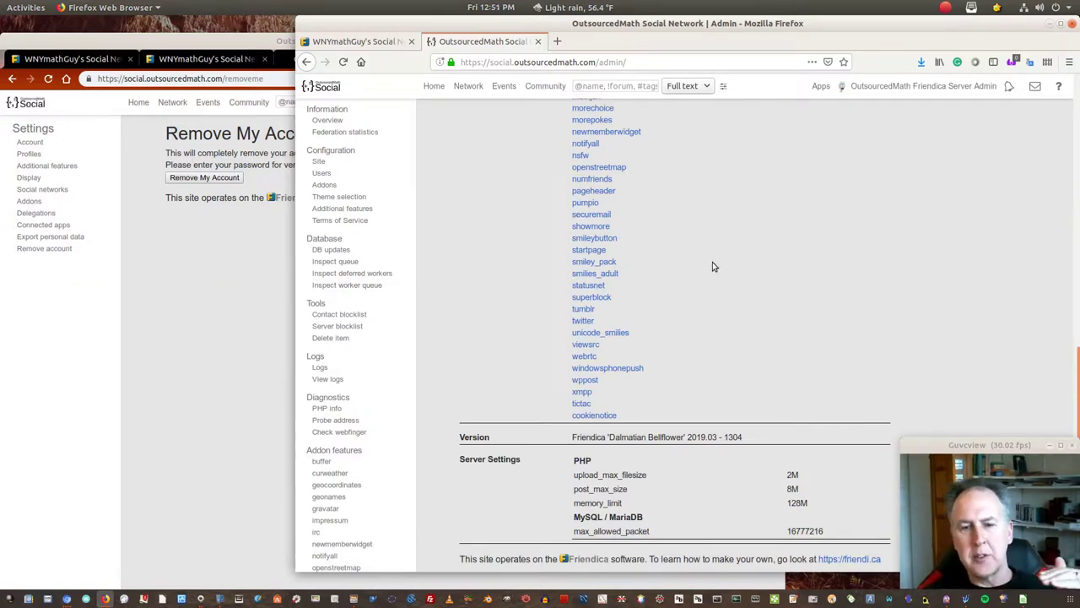
pyautogui.scroll(10, 713, 263)
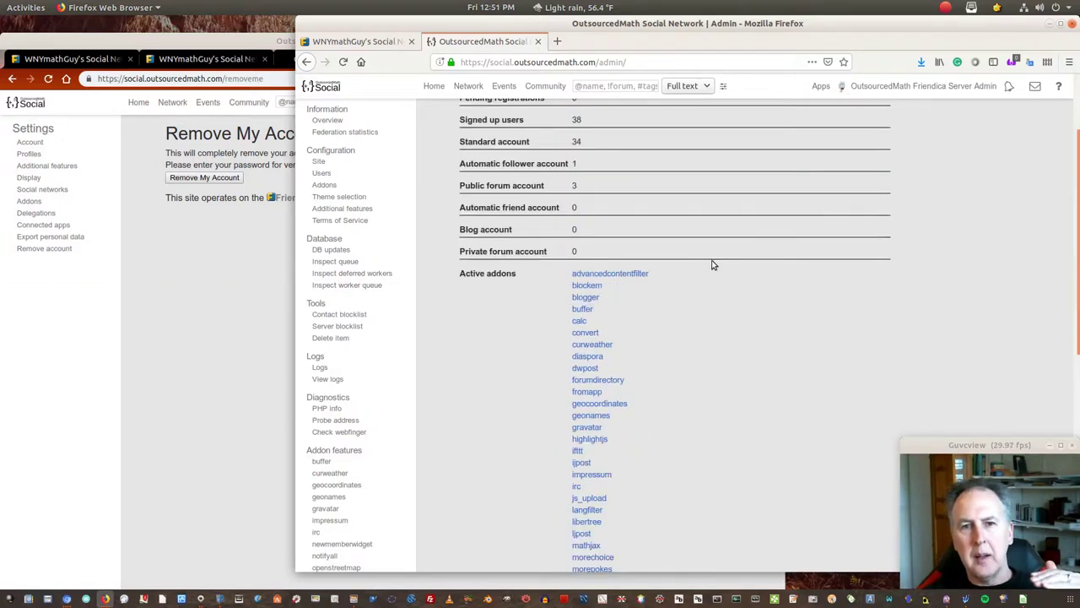
pyautogui.scroll(3, 713, 263)
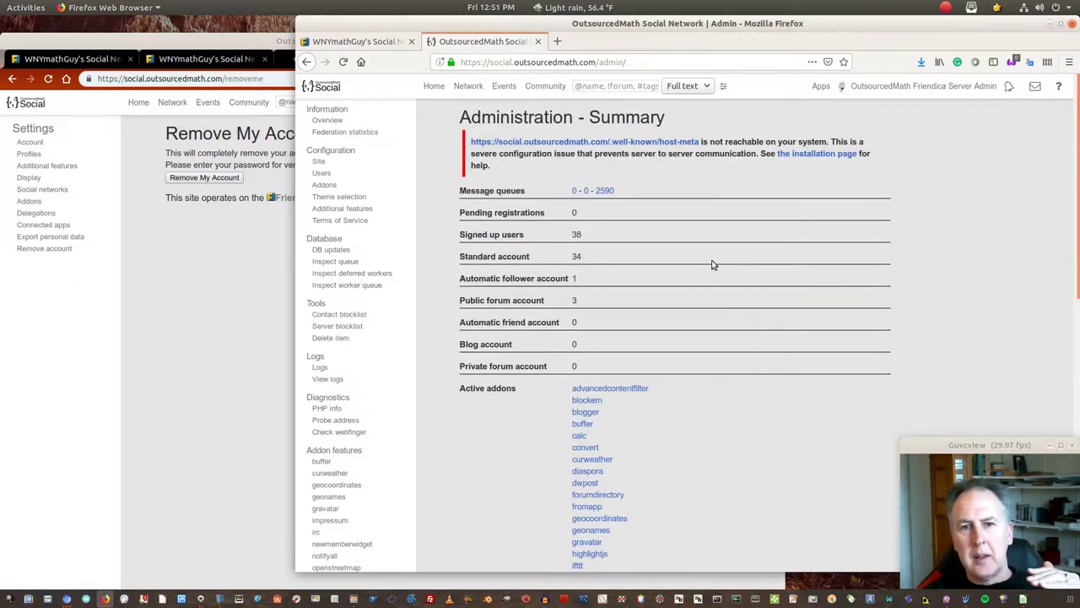
pyautogui.click(347, 133)
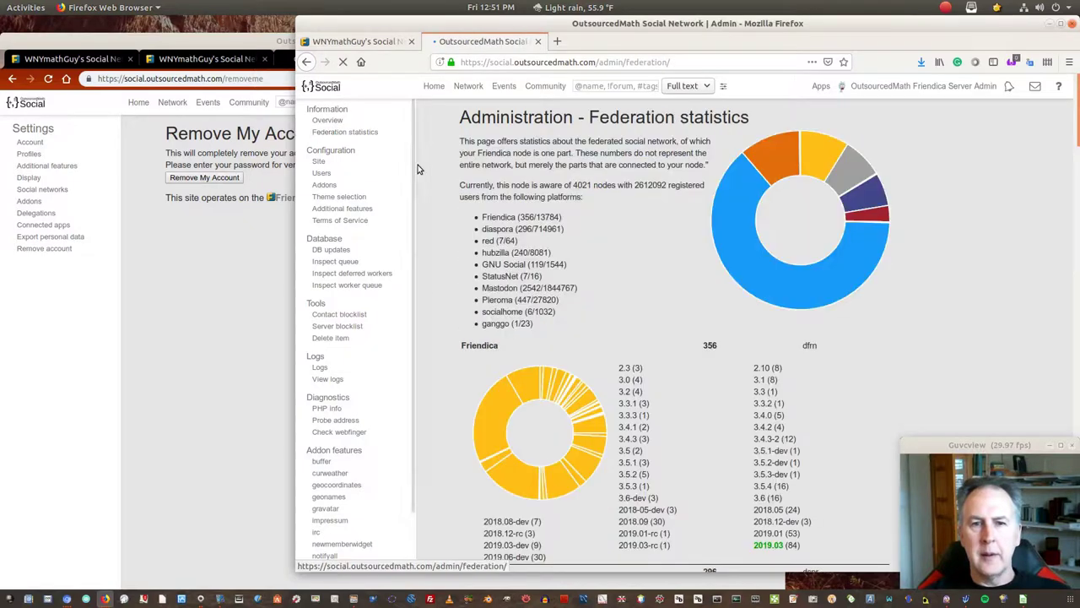
# Switch to the Chromium window, open the Forum Directory addon app and follow its Global Directory link, dismissing the translation offer
pyautogui.click(169, 330)
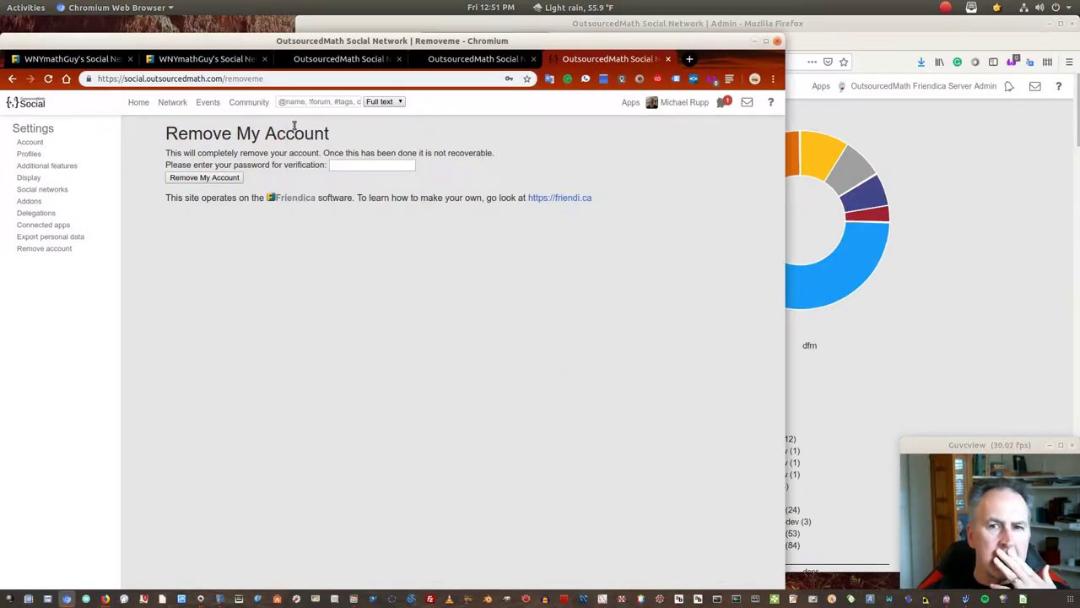
pyautogui.click(690, 102)
pyautogui.click(633, 102)
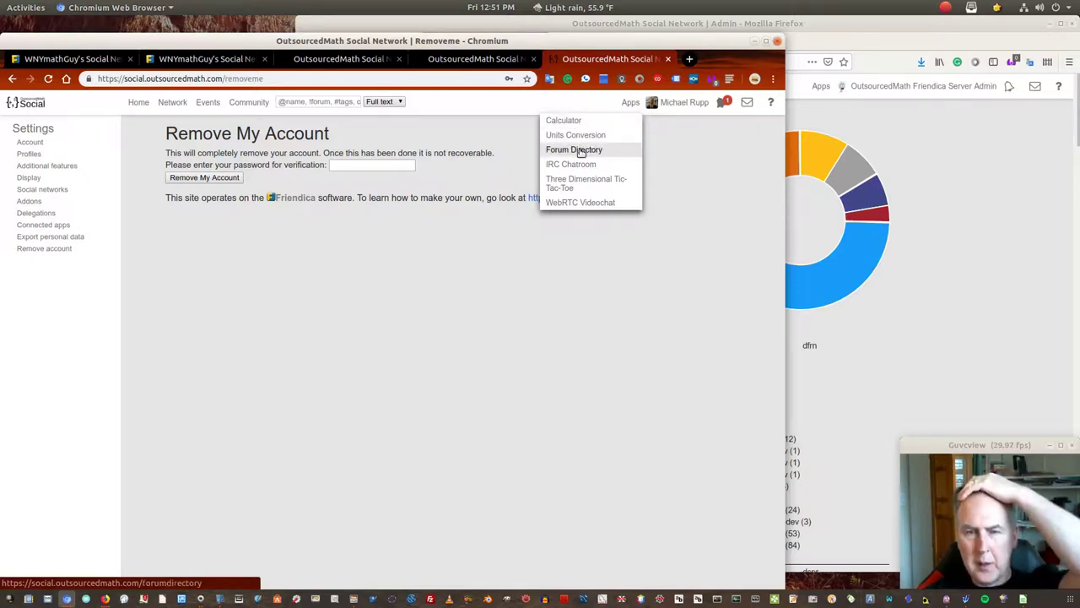
pyautogui.click(581, 153)
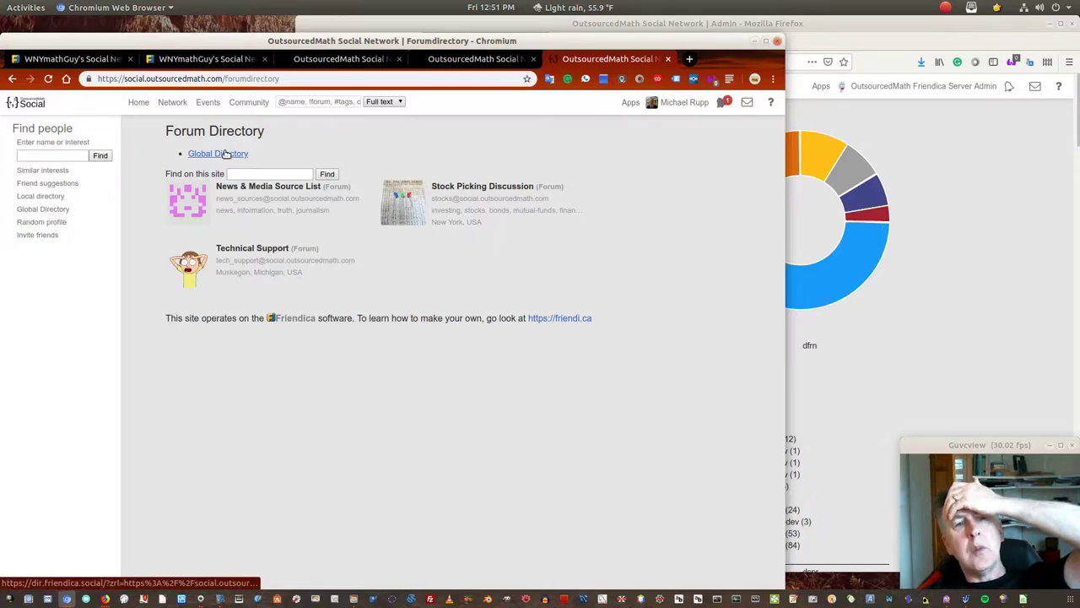
pyautogui.click(225, 154)
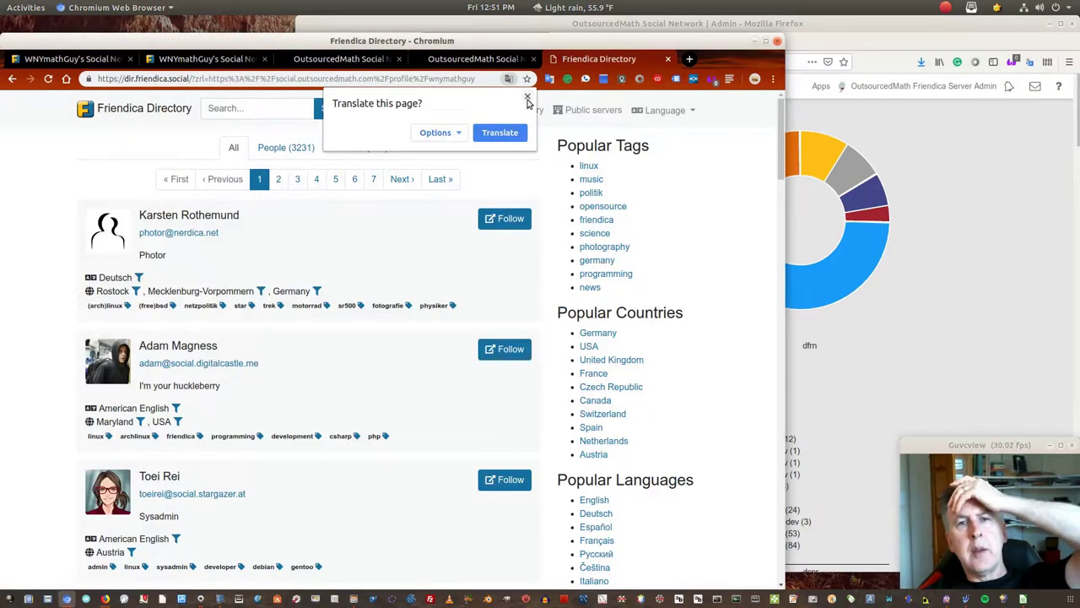
pyautogui.click(529, 101)
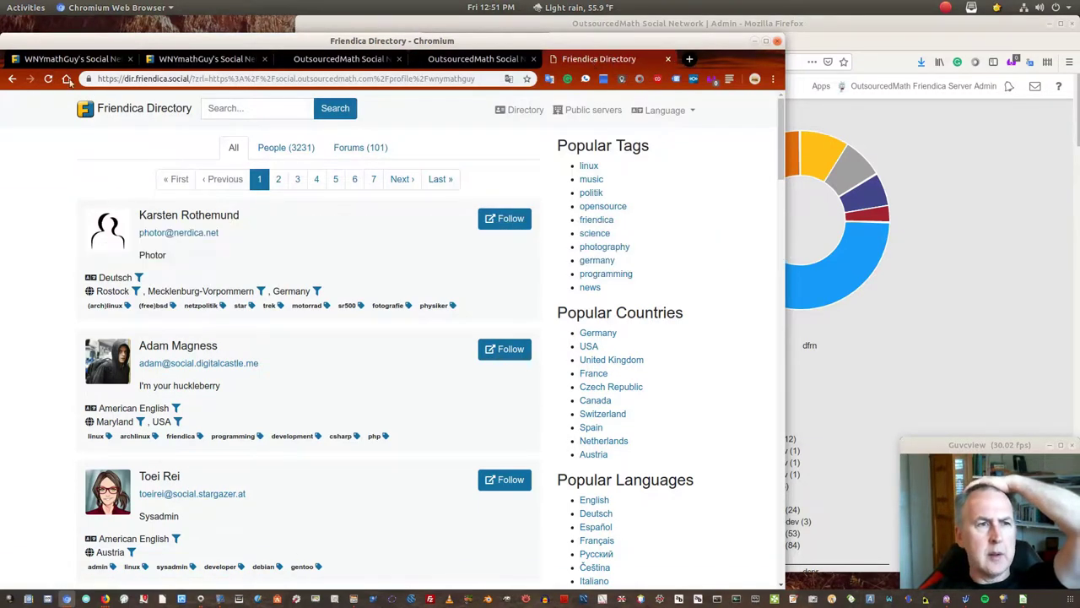
# Go to the Stock Picking Discussion forum page and open the IRC Chatroom addon app from there
pyautogui.click(476, 61)
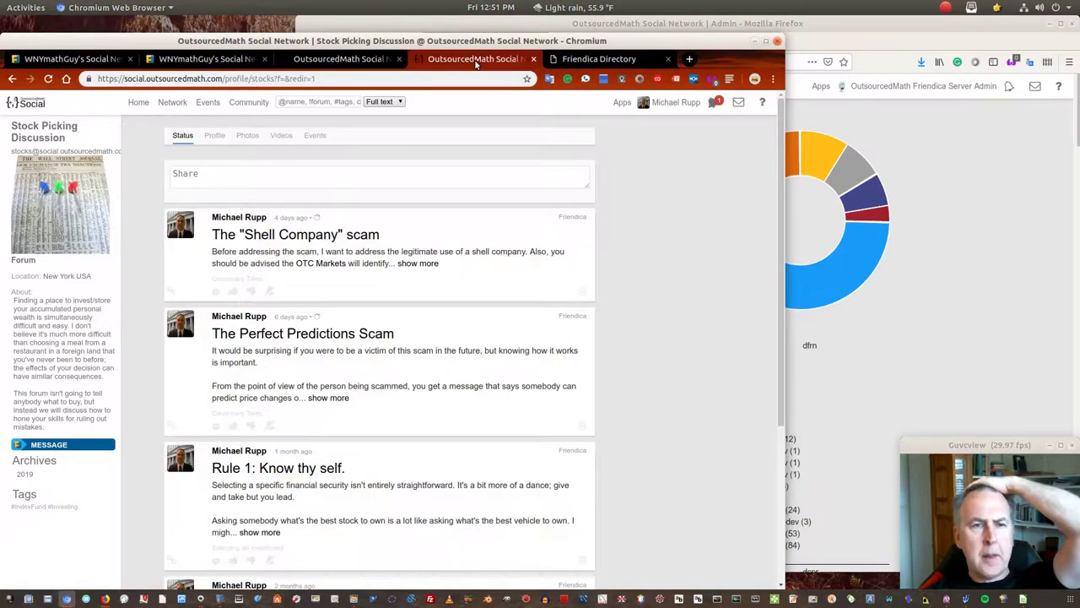
pyautogui.click(622, 102)
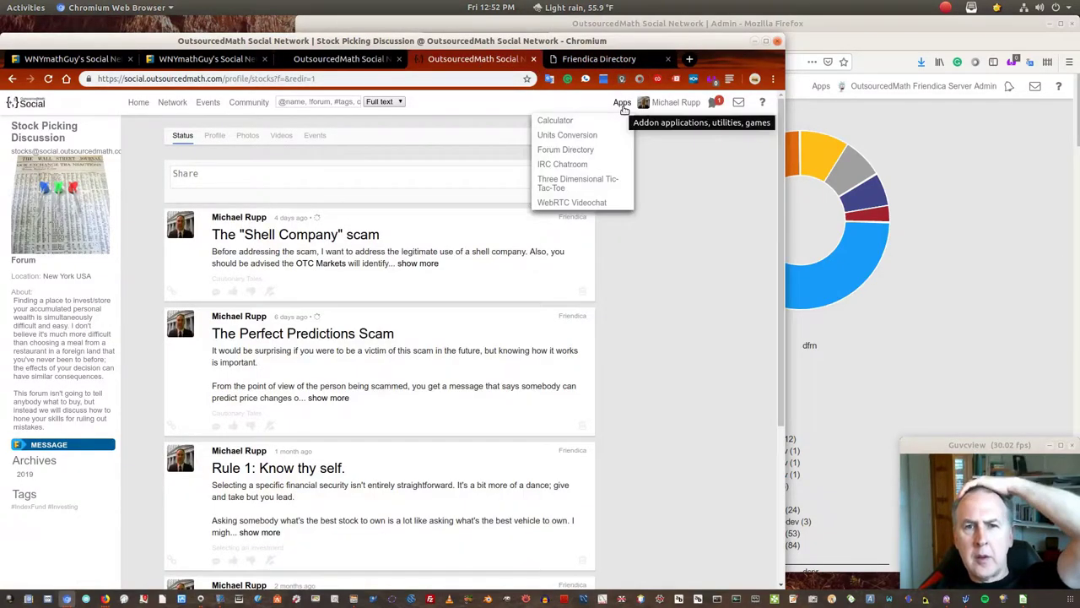
pyautogui.click(563, 165)
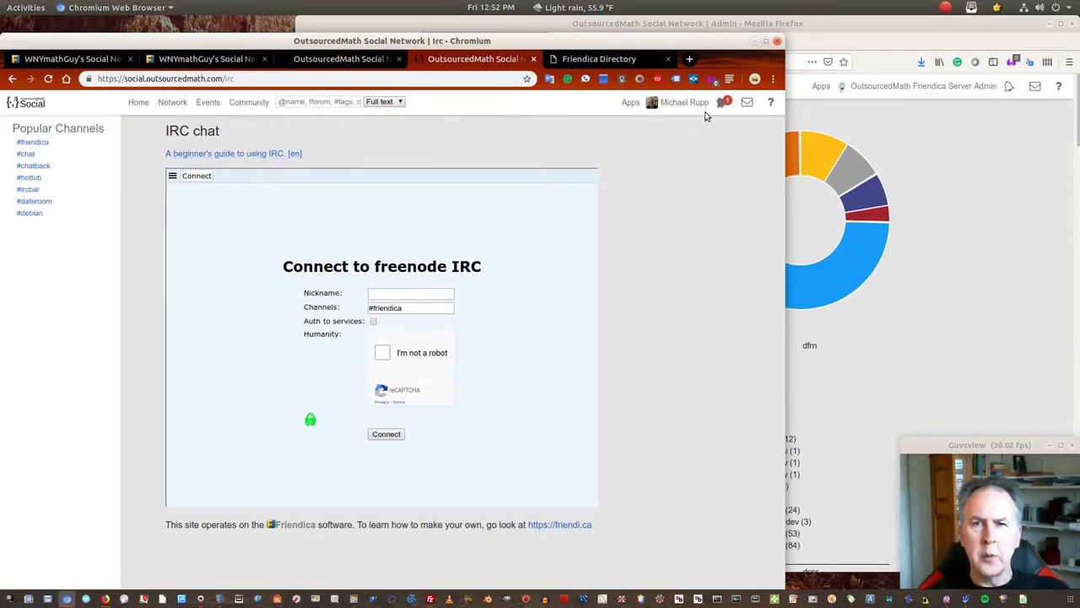
pyautogui.click(653, 104)
pyautogui.click(569, 140)
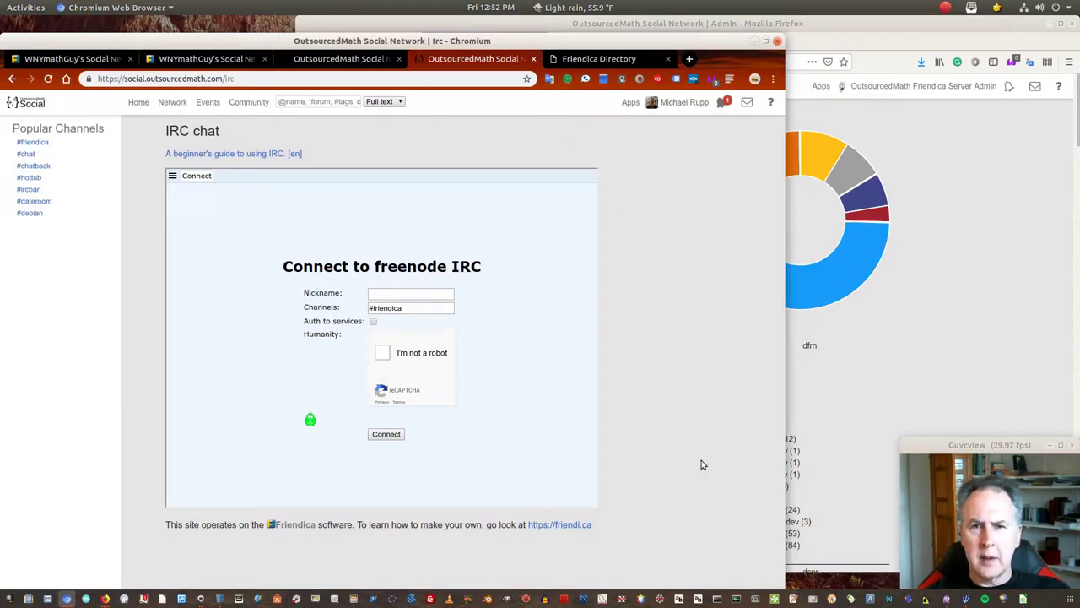
# Open the WebRTC Videochat addon app and try to join the suggested room
pyautogui.click(634, 108)
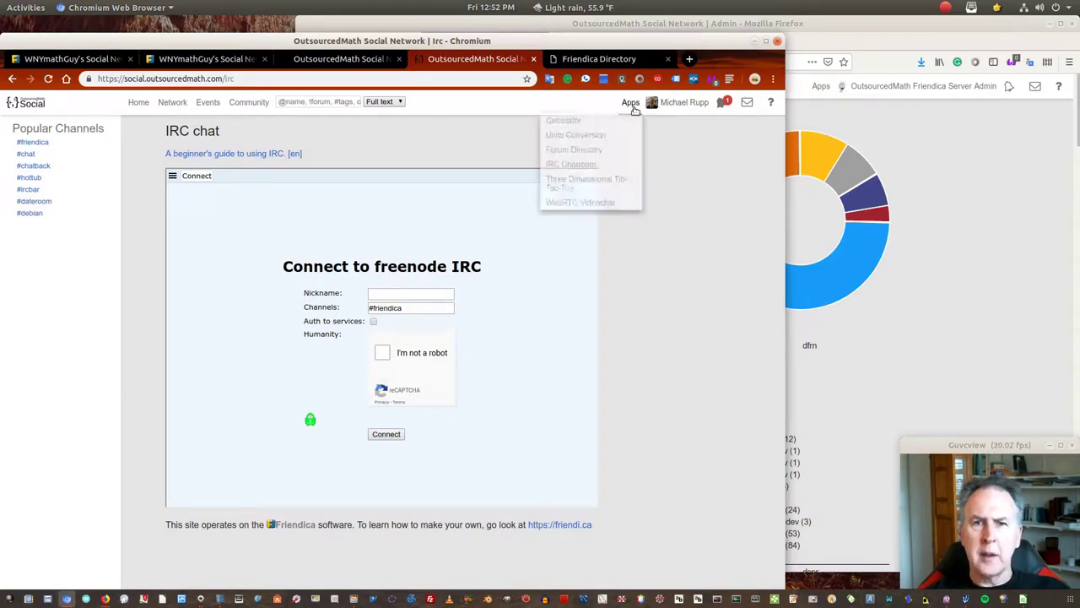
pyautogui.click(576, 202)
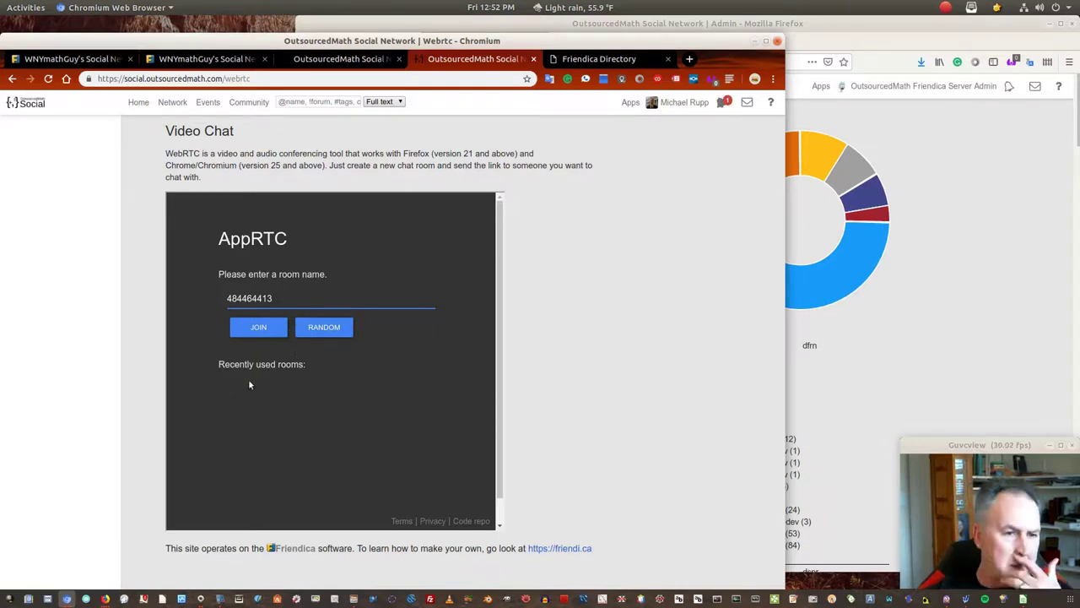
pyautogui.click(258, 330)
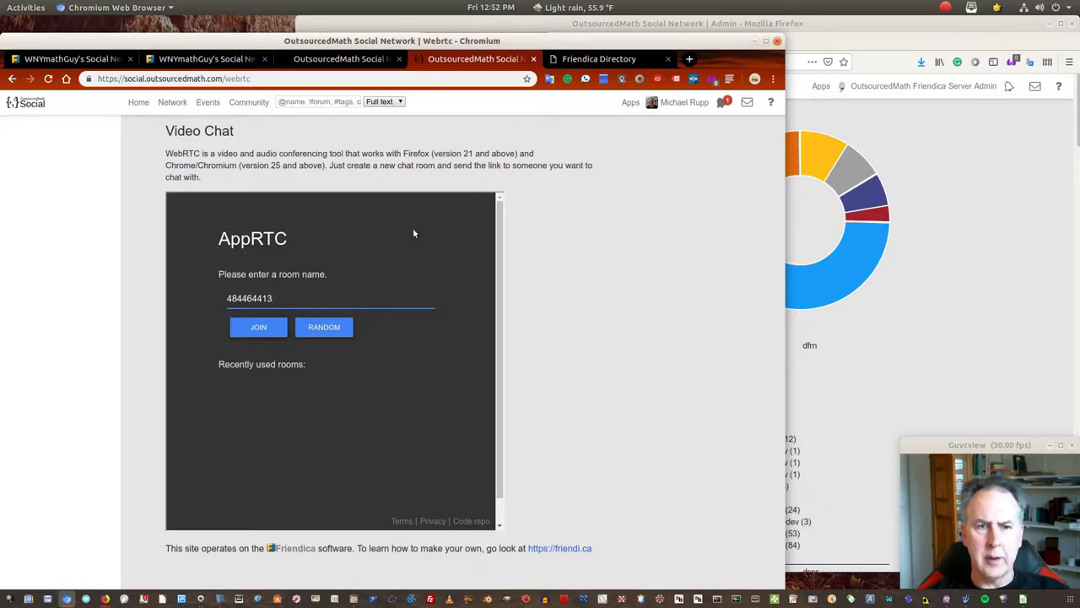
# Glance over the account's notifications, and open the Units Conversion addon app and select Celsius in its temperature units
pyautogui.click(684, 102)
pyautogui.click(720, 103)
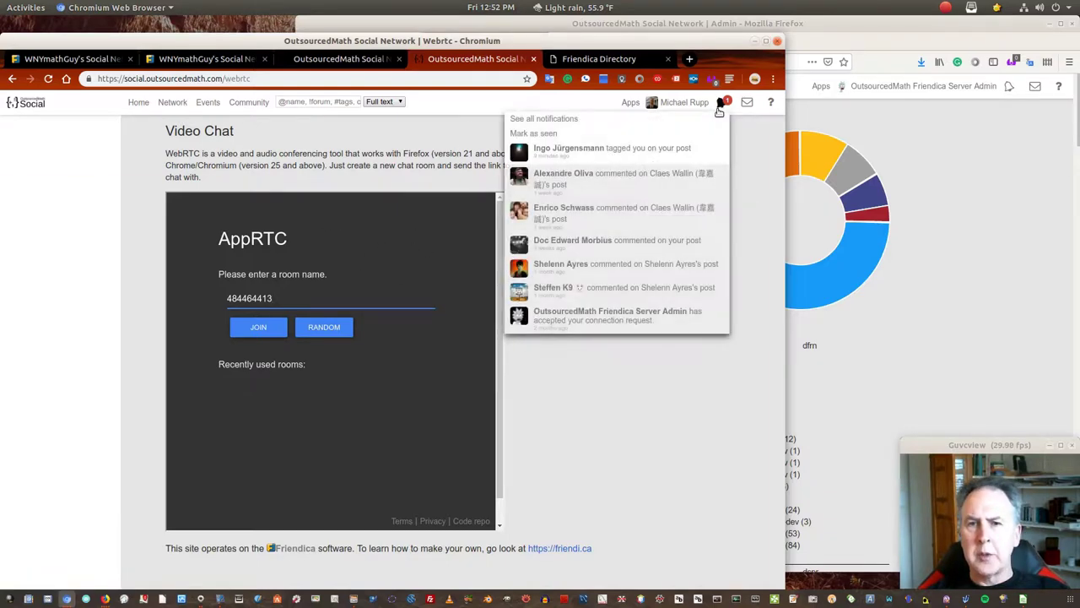
pyautogui.click(630, 102)
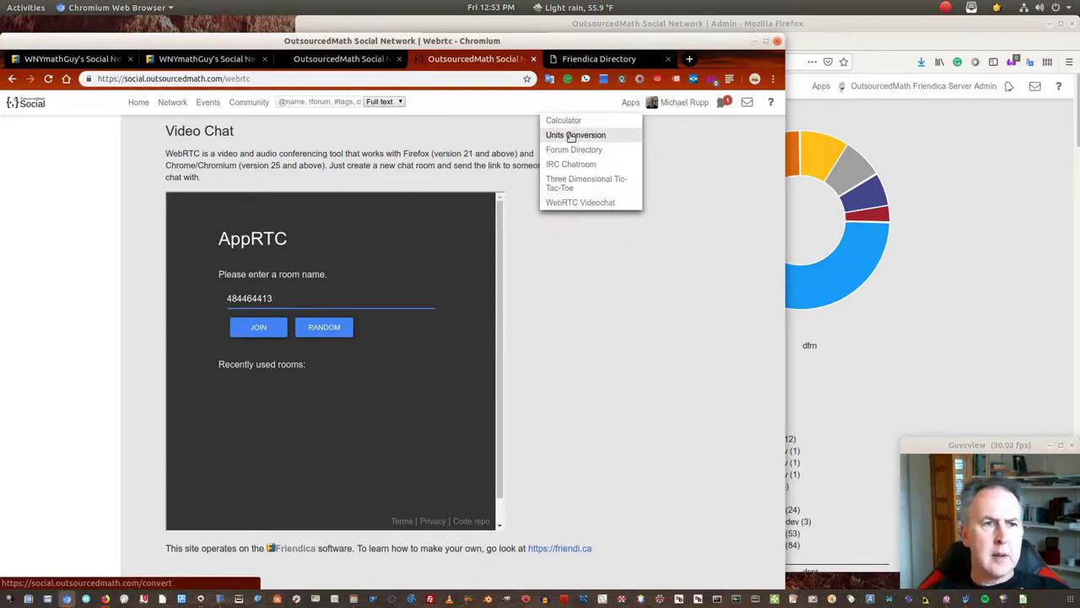
pyautogui.click(571, 136)
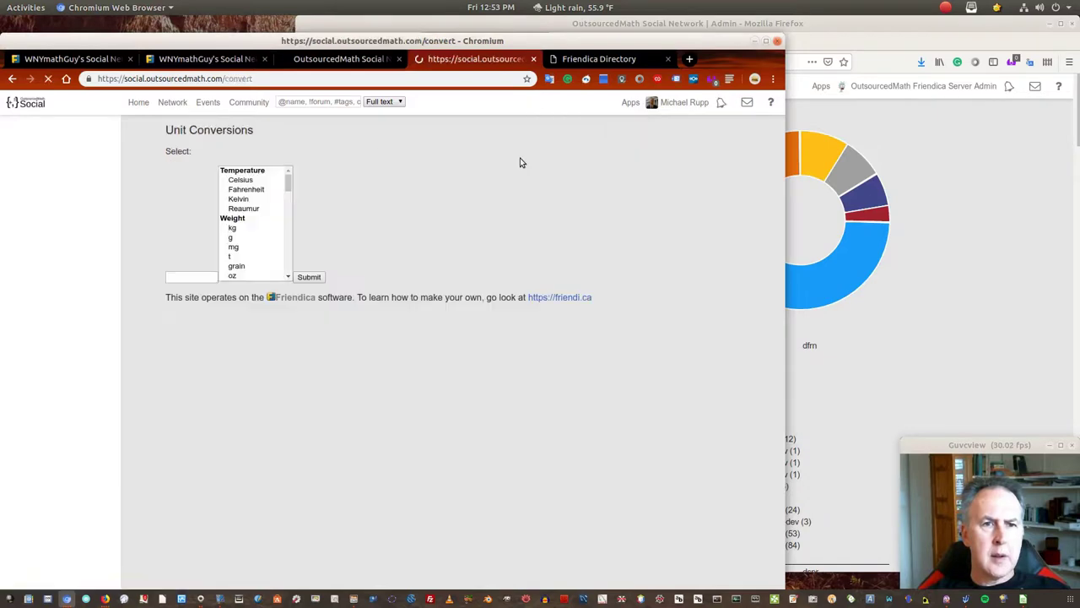
pyautogui.click(241, 181)
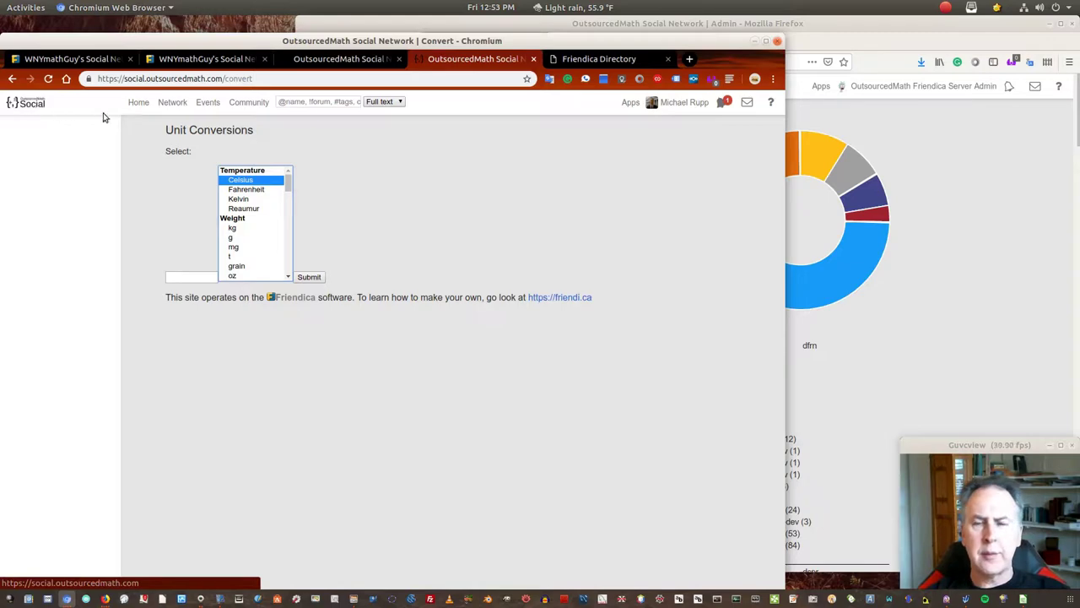
pyautogui.click(429, 185)
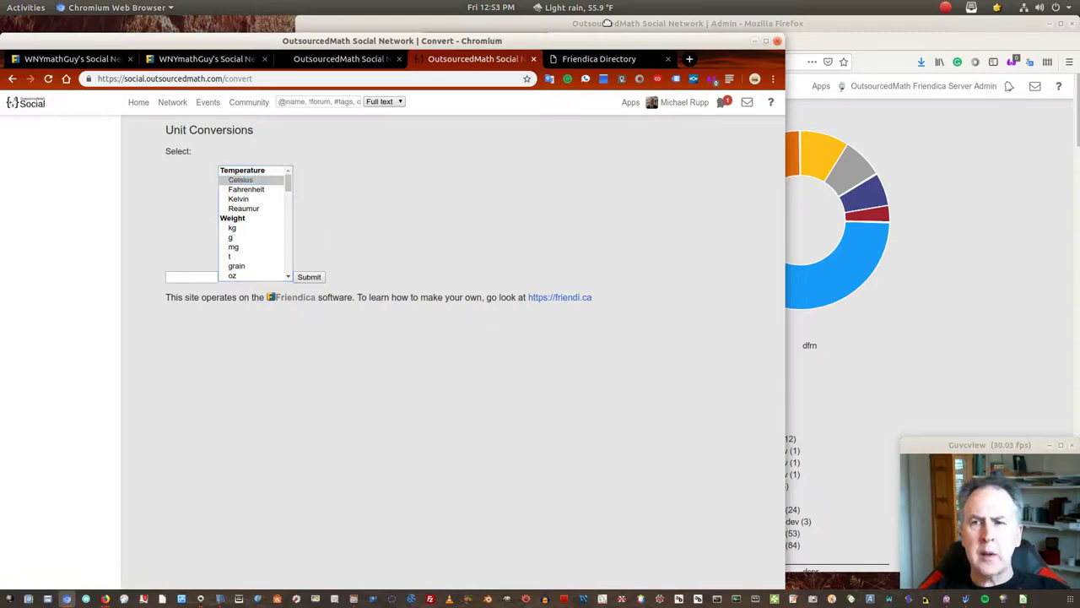
# Check the Firefox admin window briefly, and load ubuntu.wnymathguy.com in a new tab of the Chromium window
pyautogui.click(606, 23)
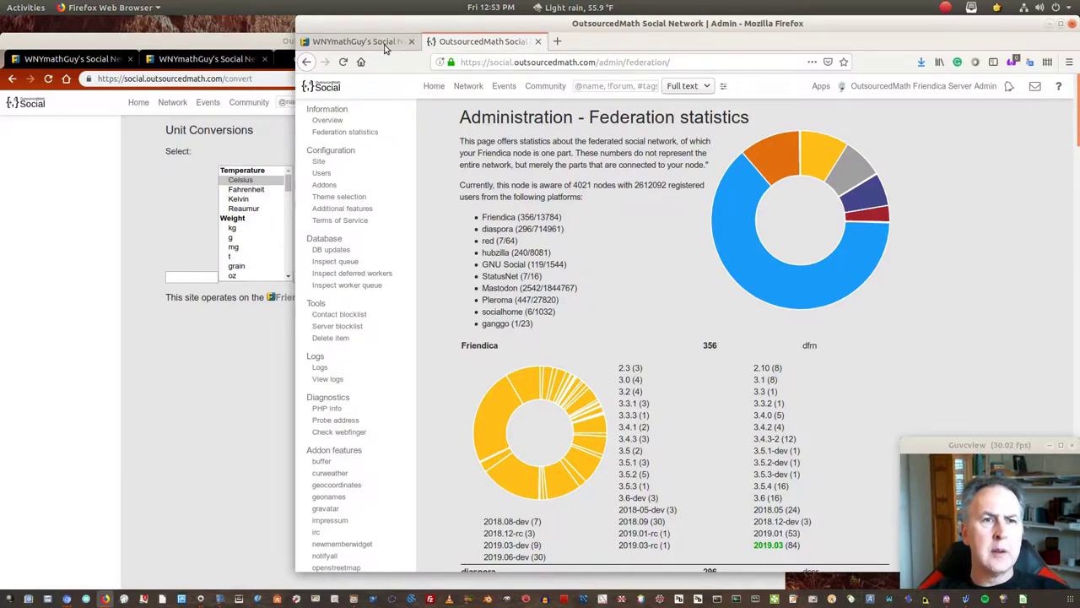
pyautogui.click(237, 47)
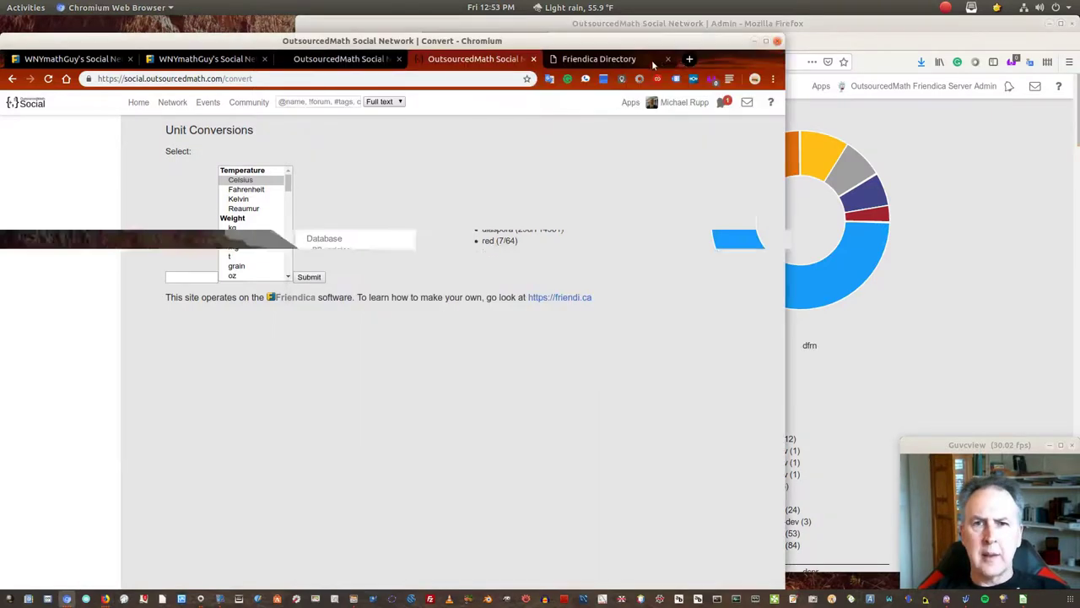
pyautogui.click(692, 59)
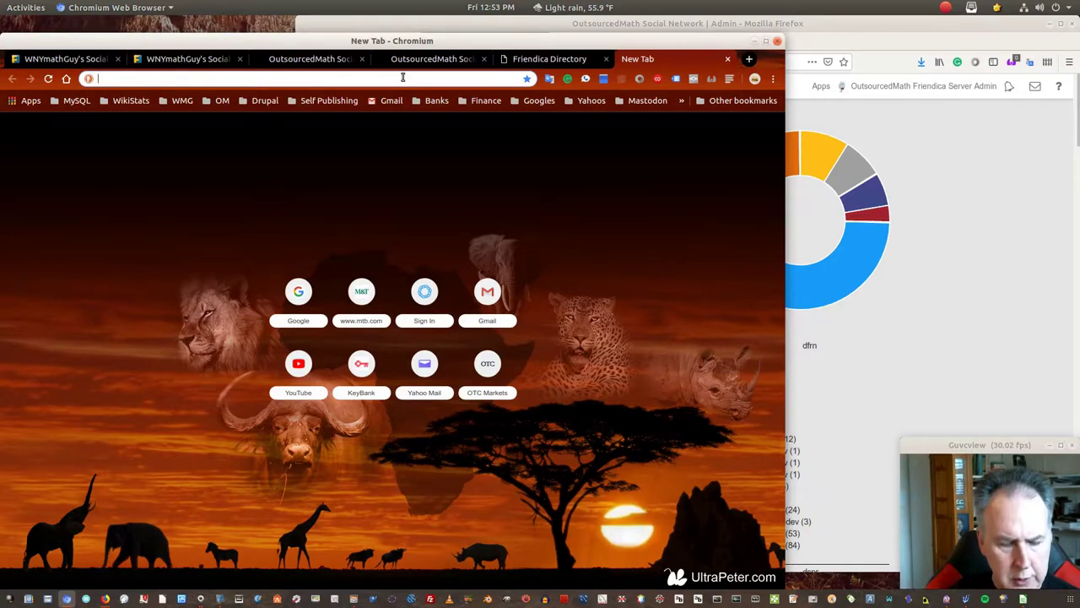
pyautogui.write('ubu')
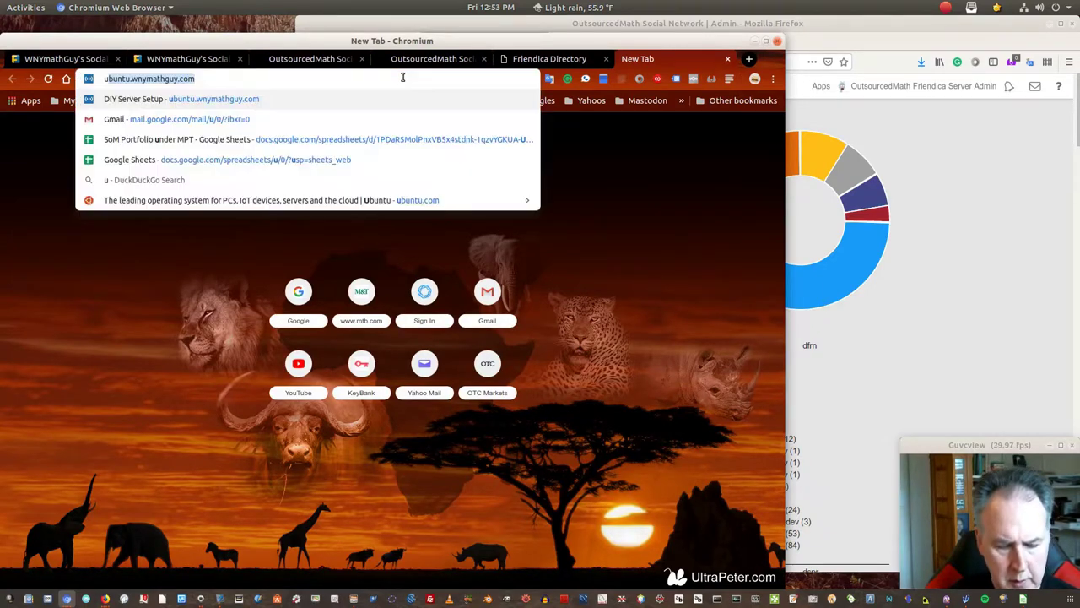
pyautogui.write('ntu')
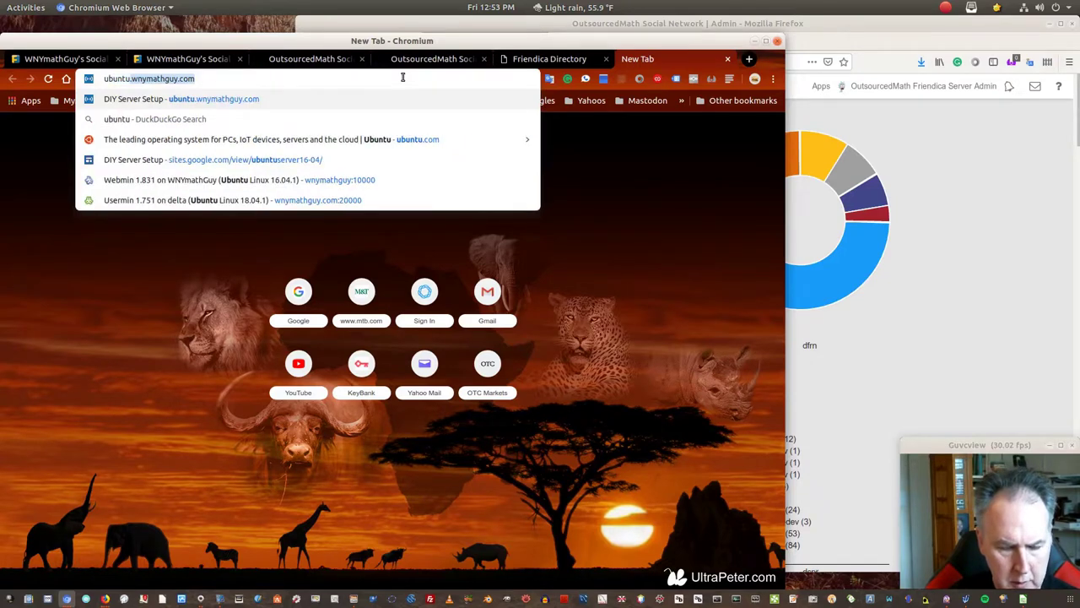
pyautogui.write('.')
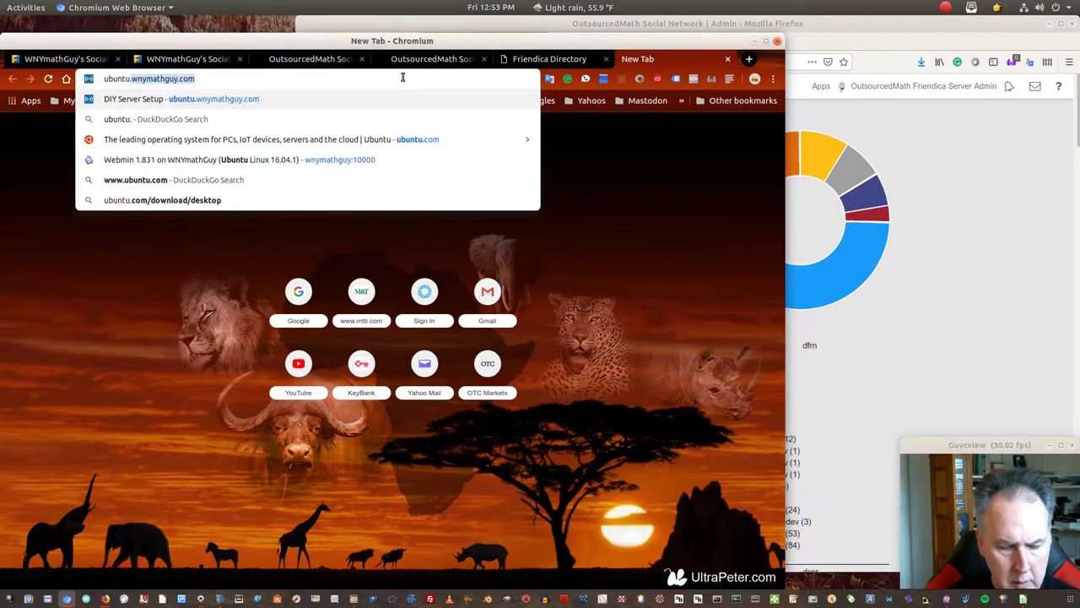
pyautogui.write('wnymat')
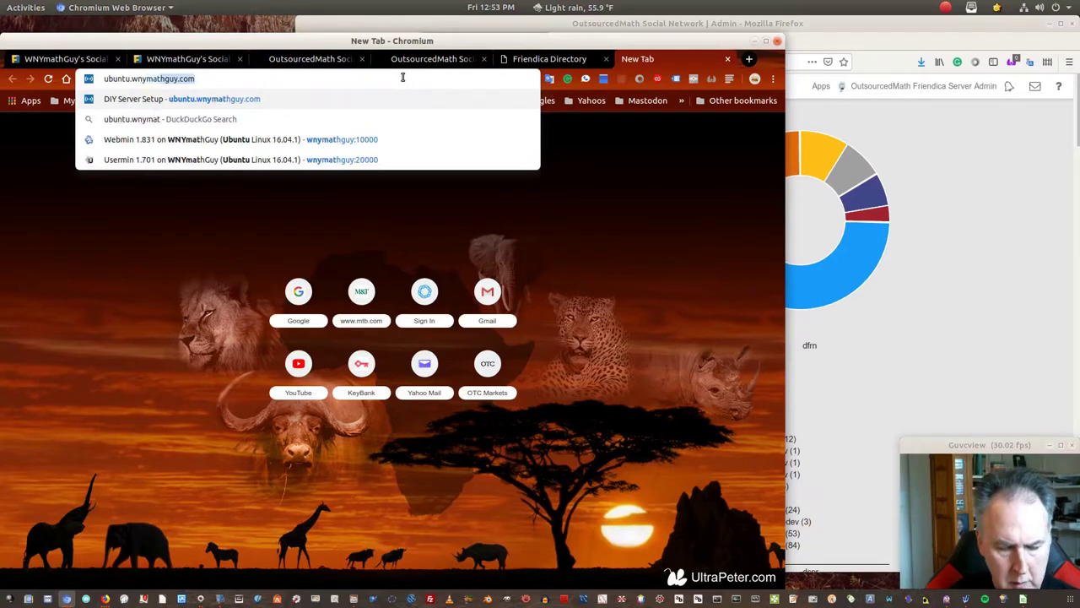
pyautogui.write('hguy.')
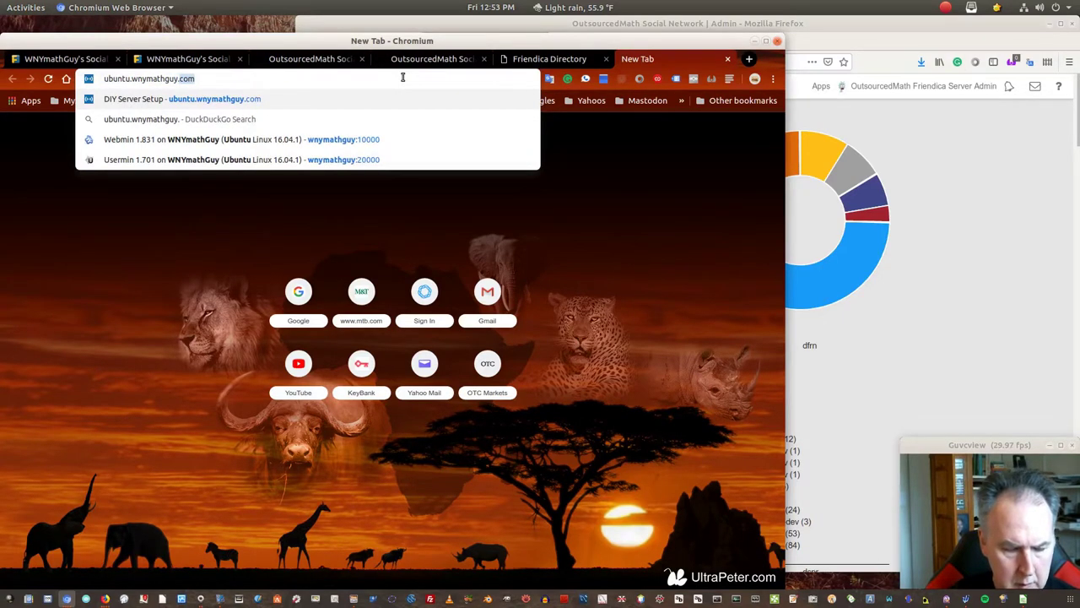
pyautogui.write('com')
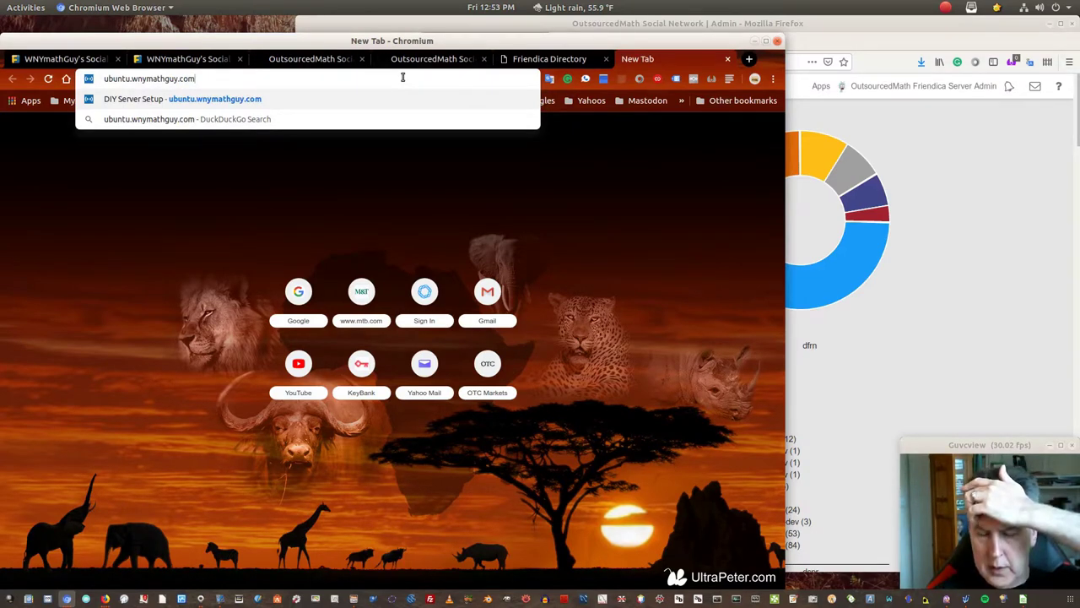
pyautogui.press('Return')
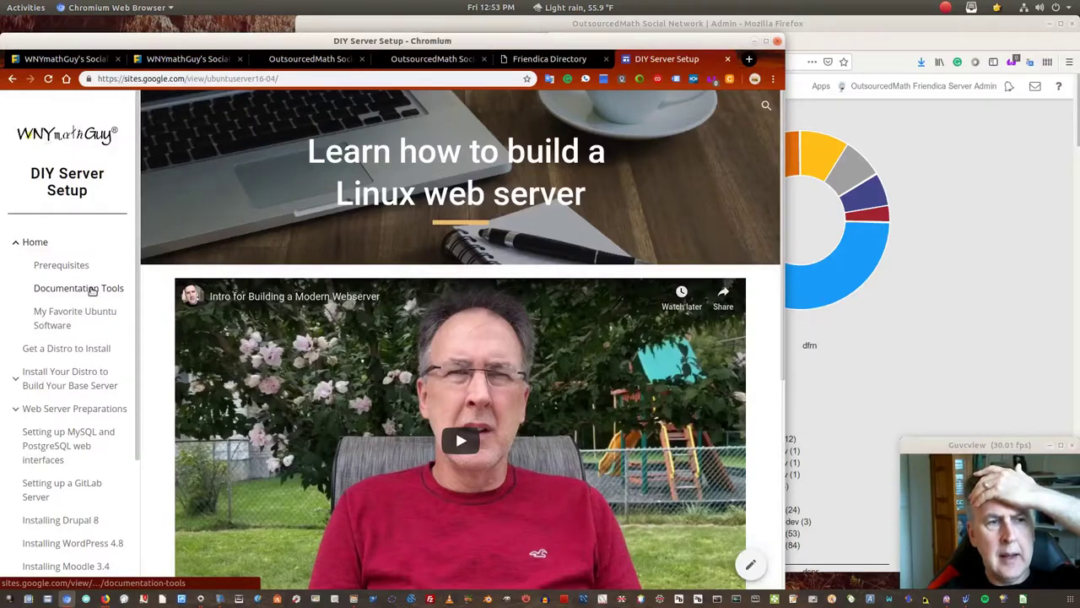
# Open the guide's Installing Friendica page and read through the server installation commands
pyautogui.scroll(-5, 91, 297)
pyautogui.scroll(-2, 91, 301)
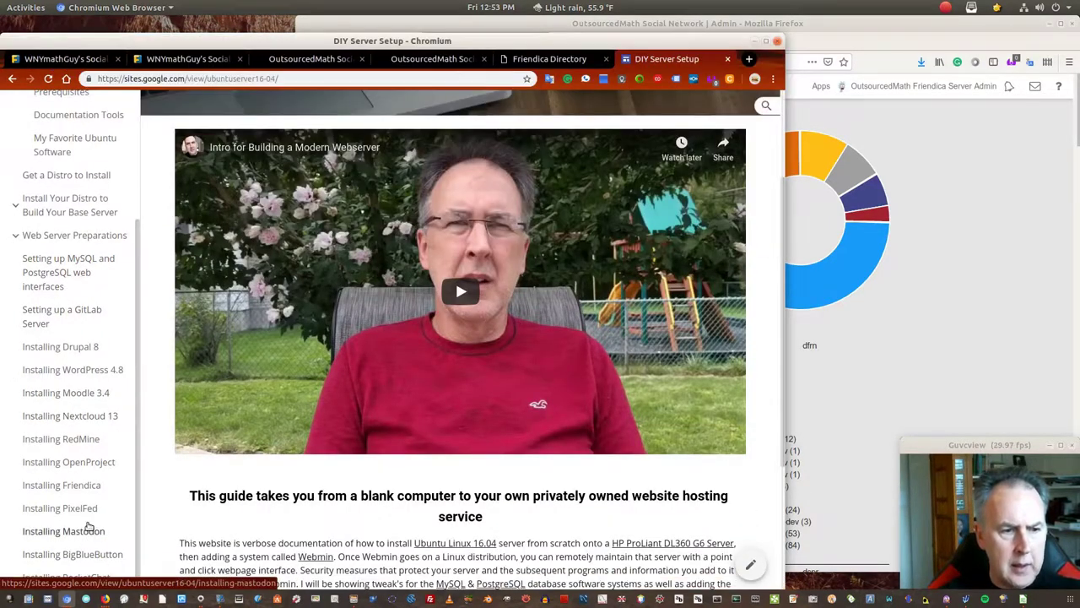
pyautogui.click(78, 488)
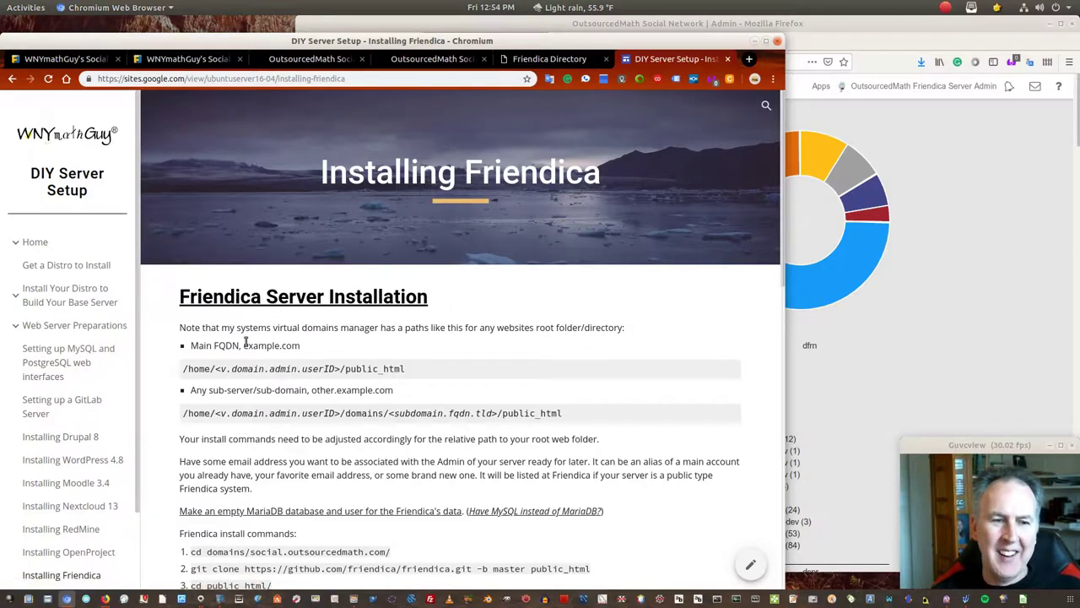
pyautogui.scroll(-3, 250, 361)
pyautogui.scroll(-7, 247, 337)
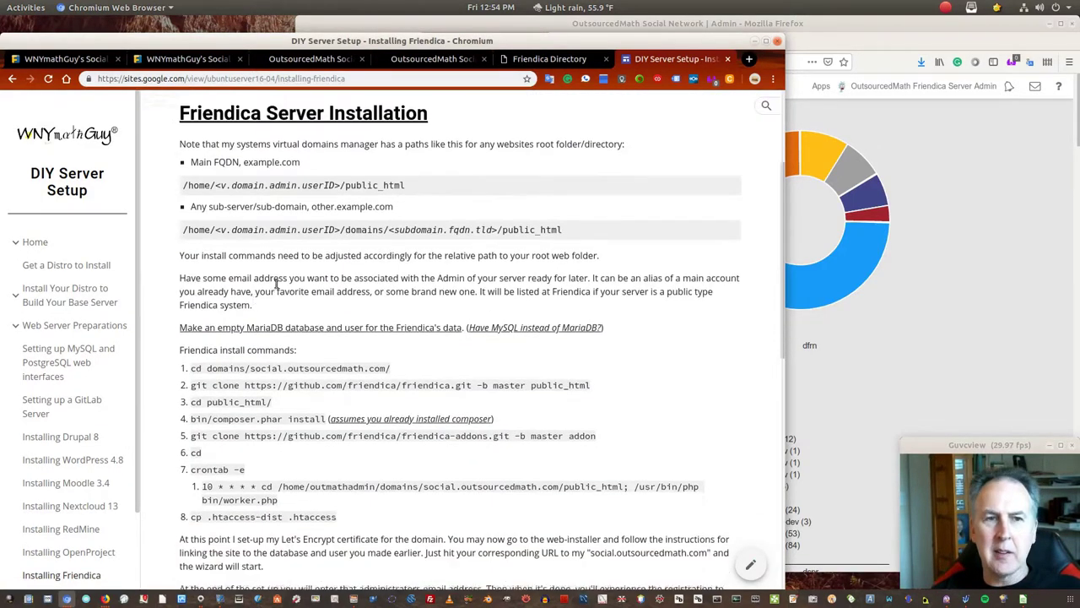
# Read the rest of the Friendica installation guide, covering the XMPP notes and the Maintenance (or updates) commands, and return to its beginning
pyautogui.scroll(-8, 278, 288)
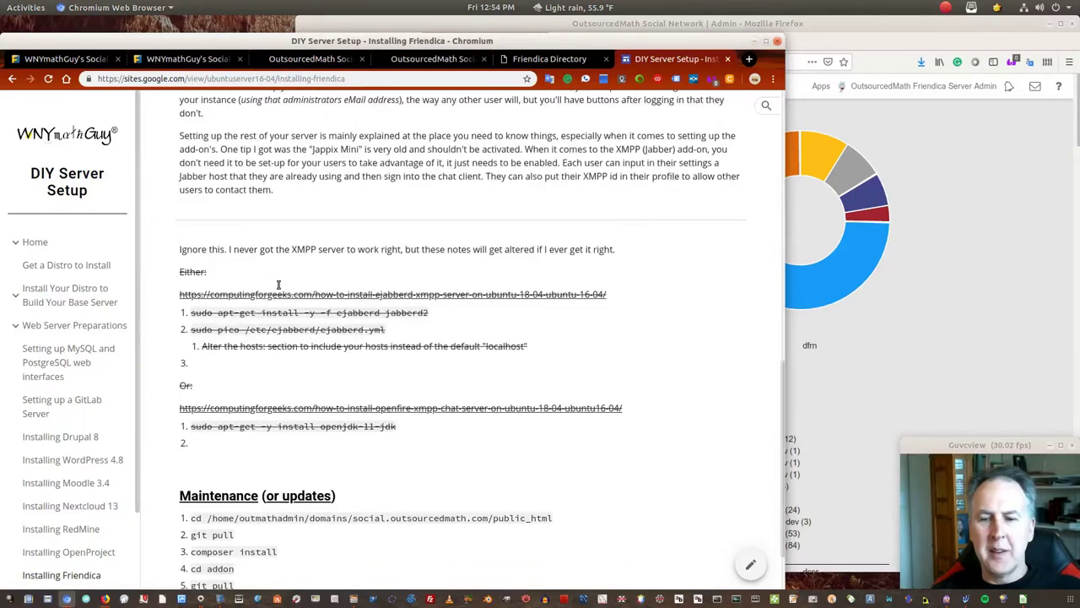
pyautogui.scroll(-1, 281, 289)
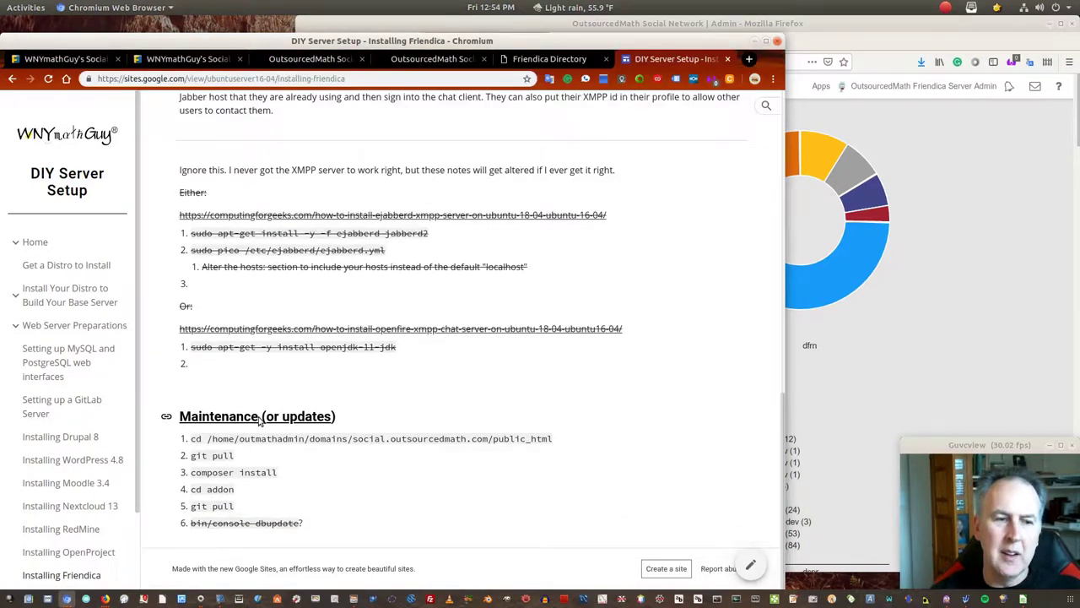
pyautogui.scroll(3, 247, 379)
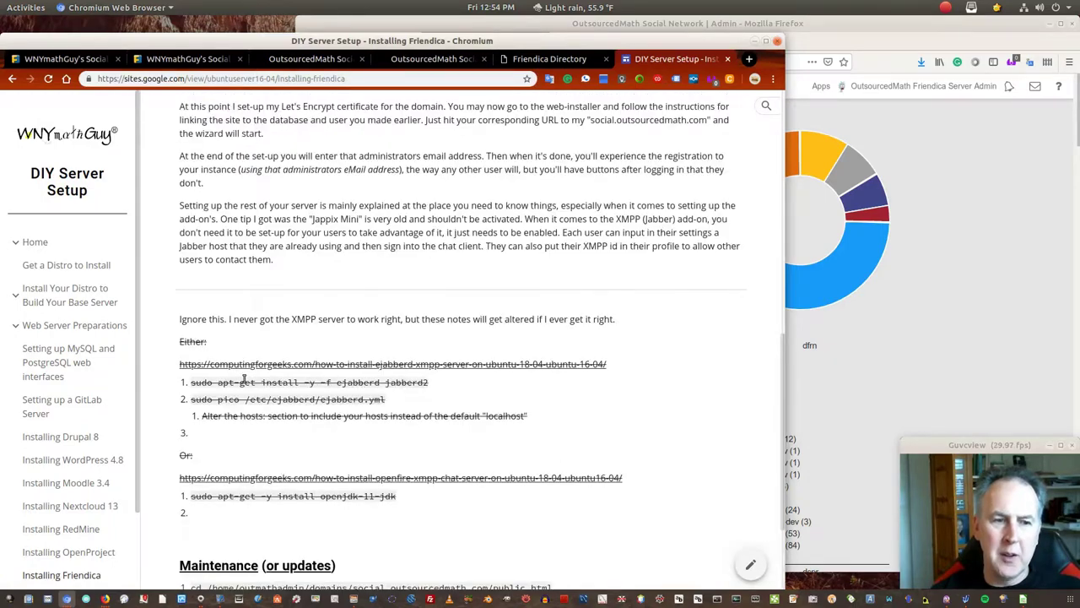
pyautogui.scroll(7, 260, 379)
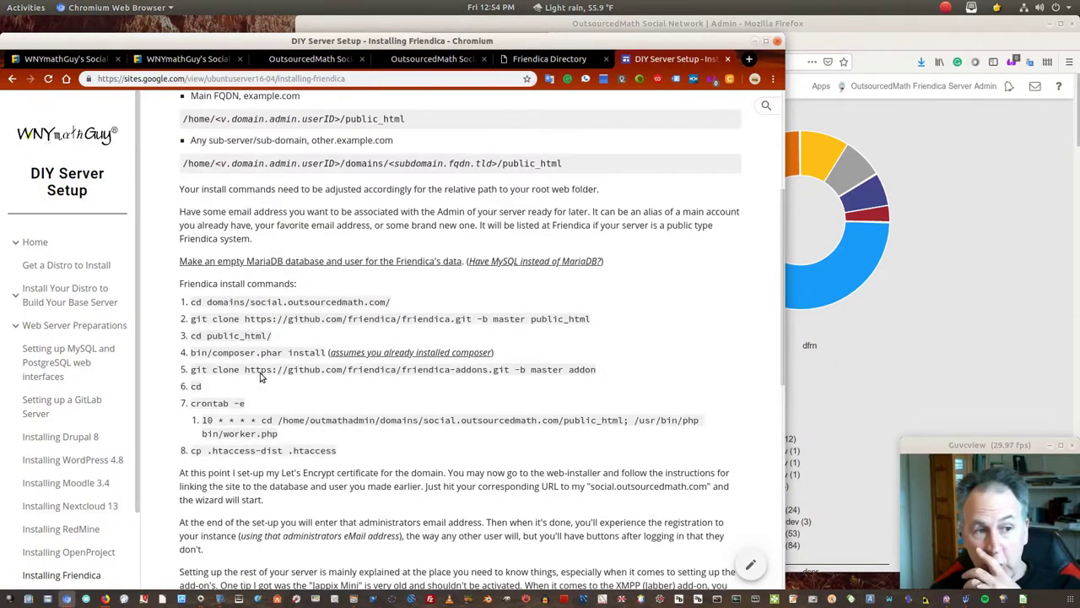
pyautogui.scroll(5, 260, 379)
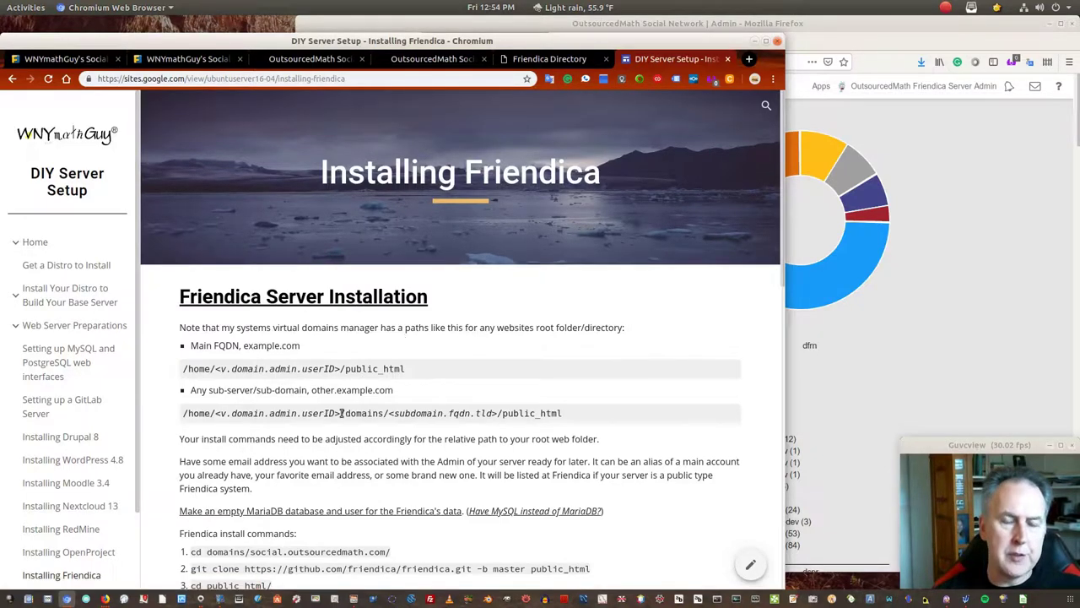
# Open the Friendica server's Information page in the Firefox window and follow its link to the Friendi.ca project site
pyautogui.click(886, 95)
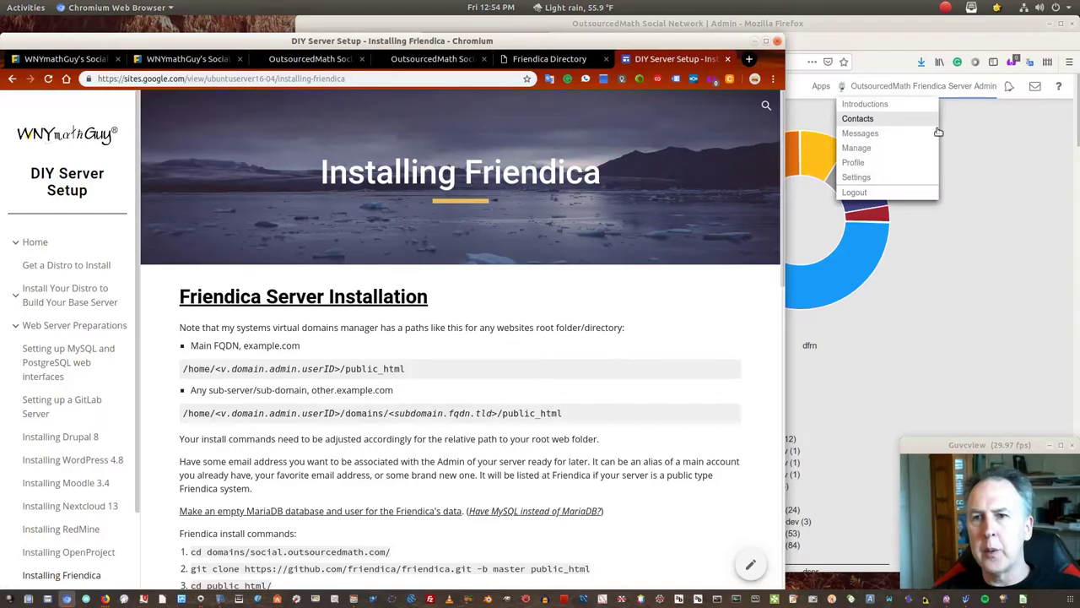
pyautogui.click(1059, 86)
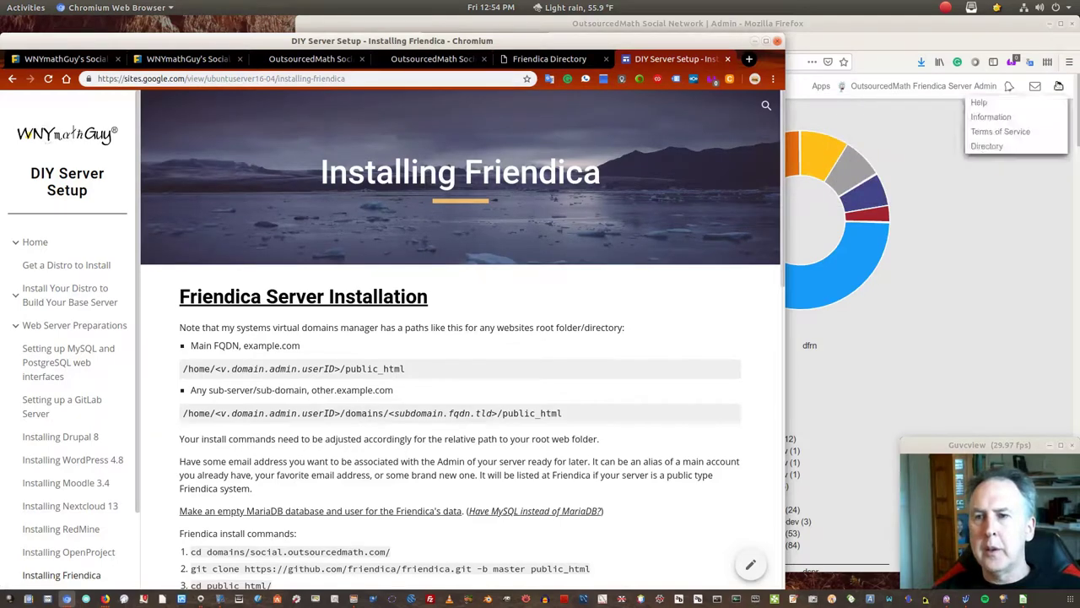
pyautogui.click(984, 121)
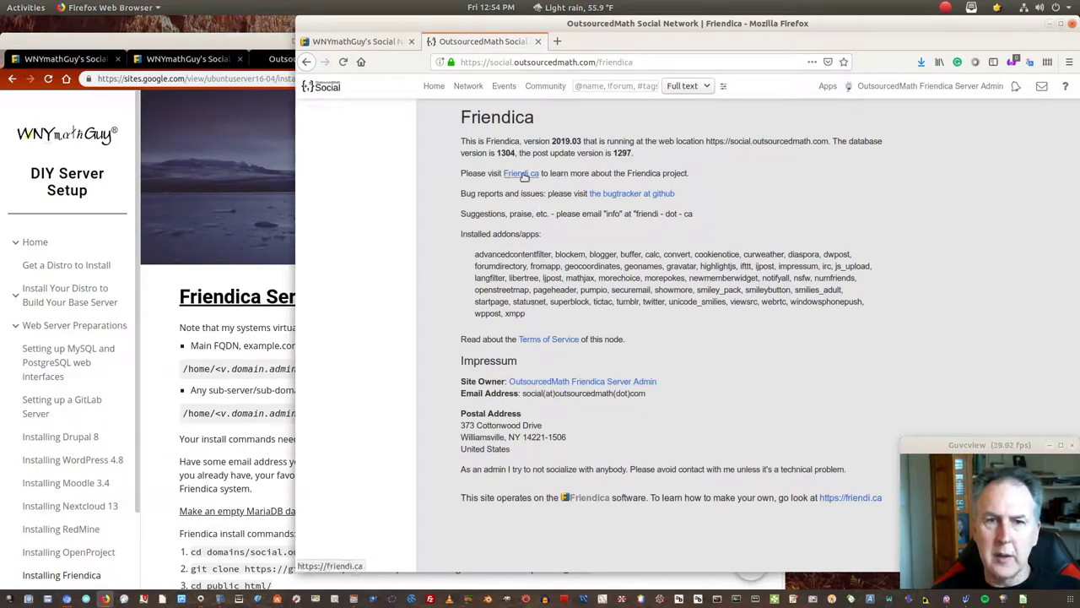
pyautogui.click(524, 175)
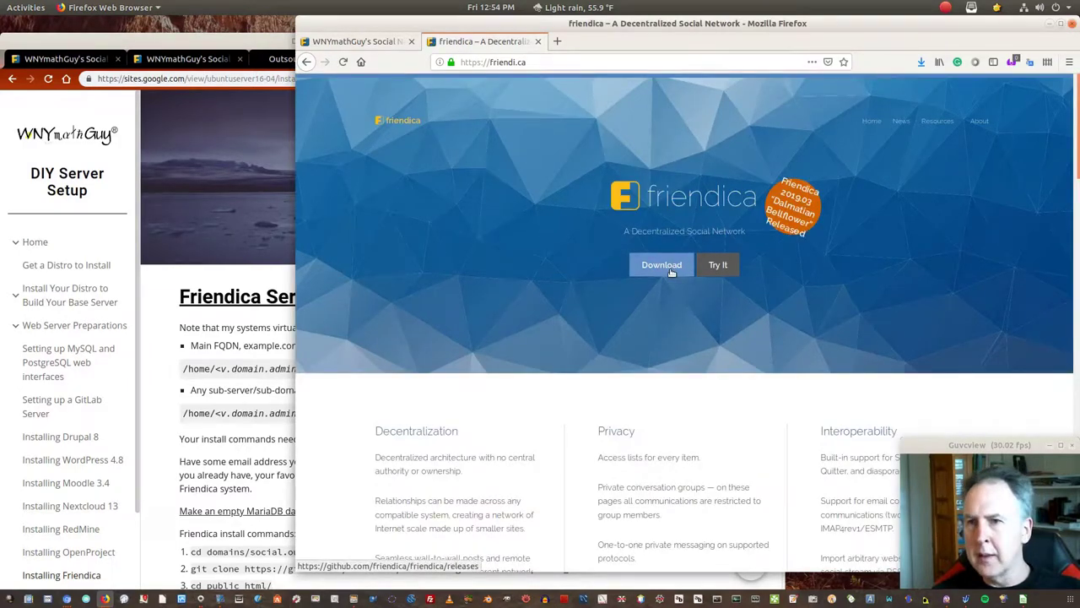
# View the Friendica releases and Issues pages on GitHub, and return to the friendi.ca home page
pyautogui.click(672, 273)
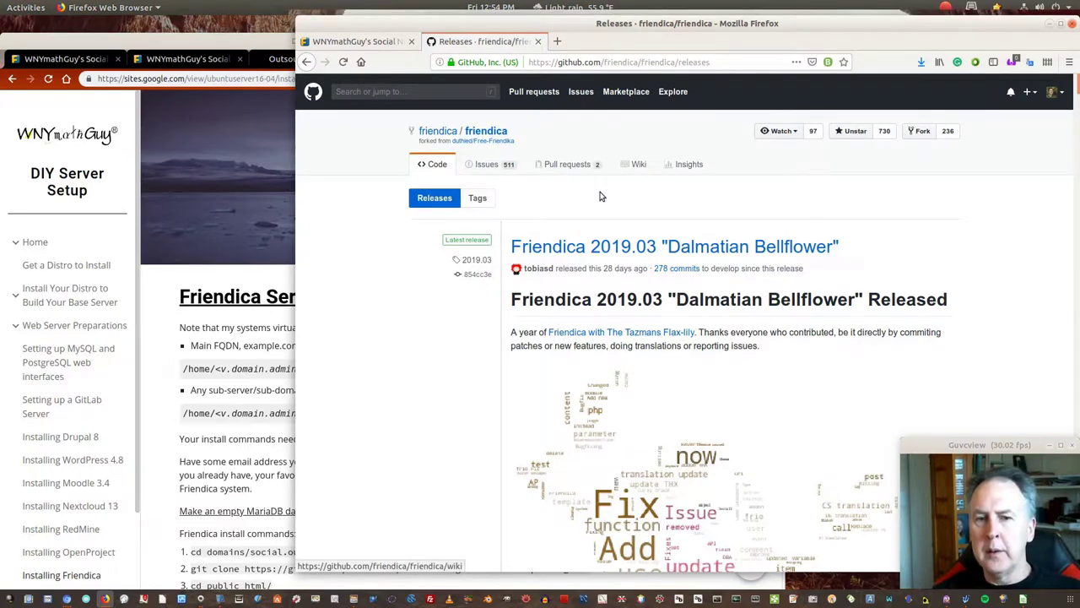
pyautogui.click(487, 166)
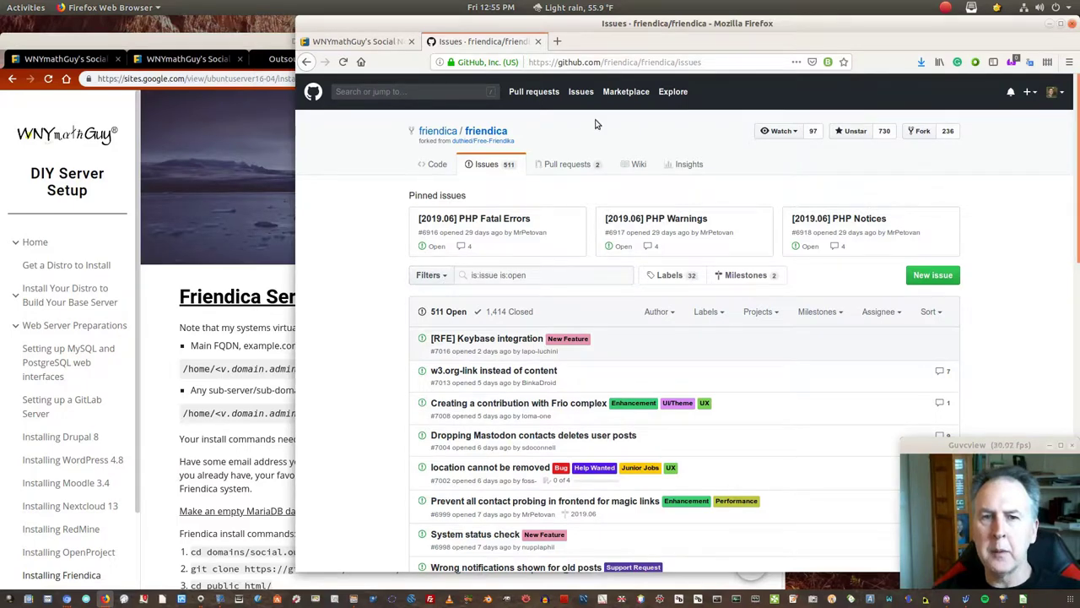
pyautogui.click(307, 65)
pyautogui.click(306, 65)
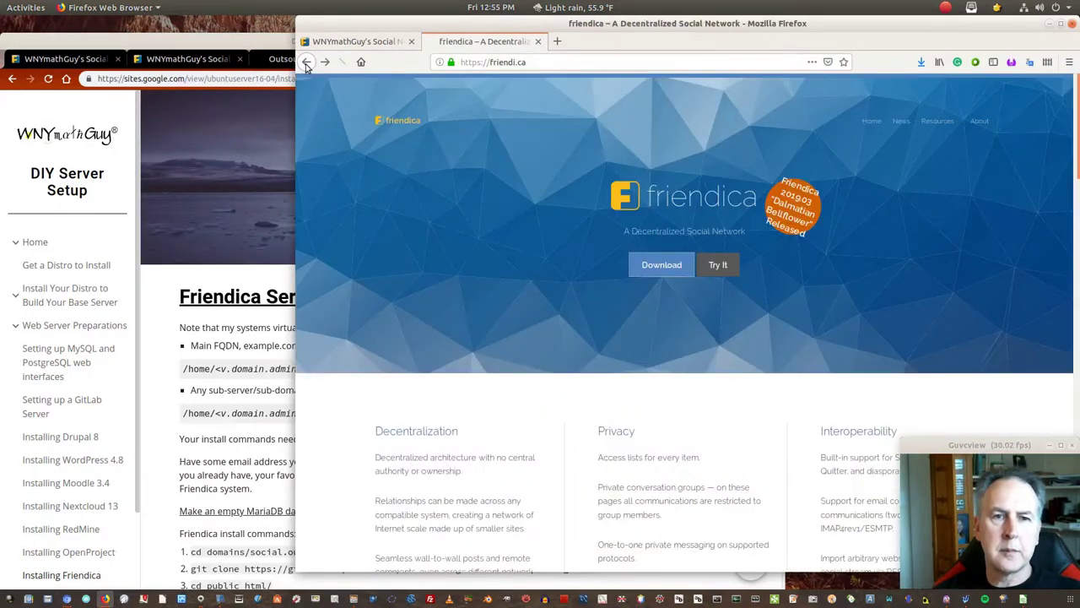
# Open friendi.ca's Installation resource and read through the shared-hosting instructions down to the Troubleshooting section
pyautogui.moveTo(941, 125)
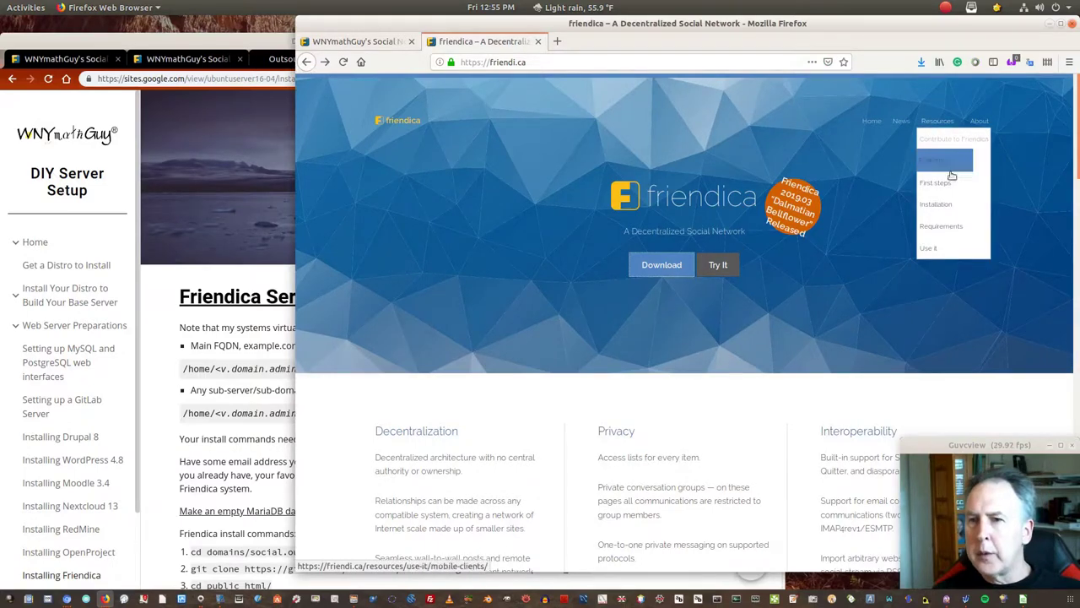
pyautogui.click(948, 204)
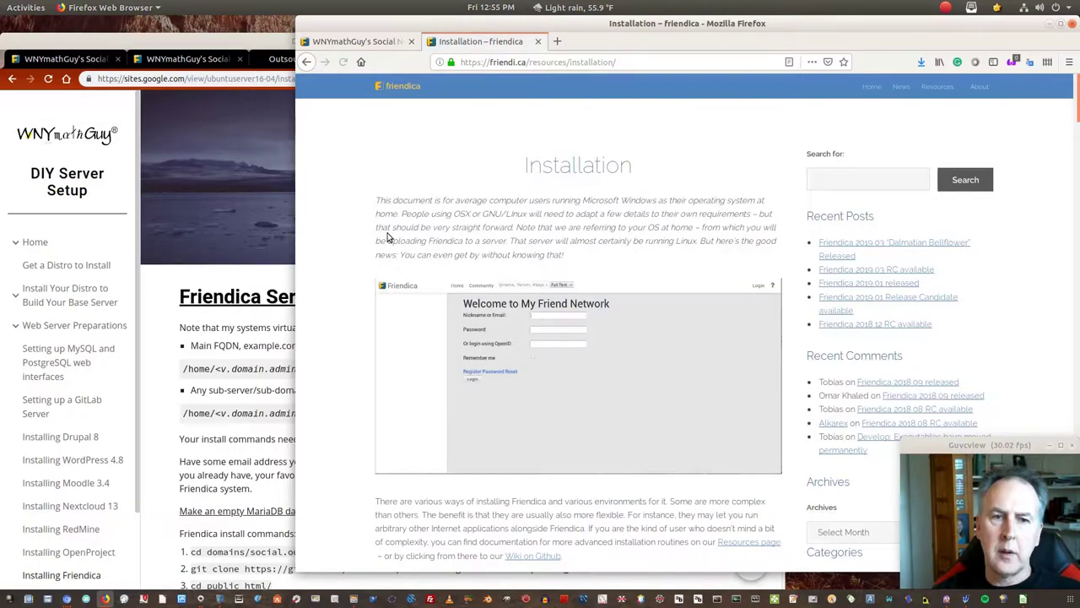
pyautogui.scroll(-1, 388, 238)
pyautogui.scroll(-2, 426, 297)
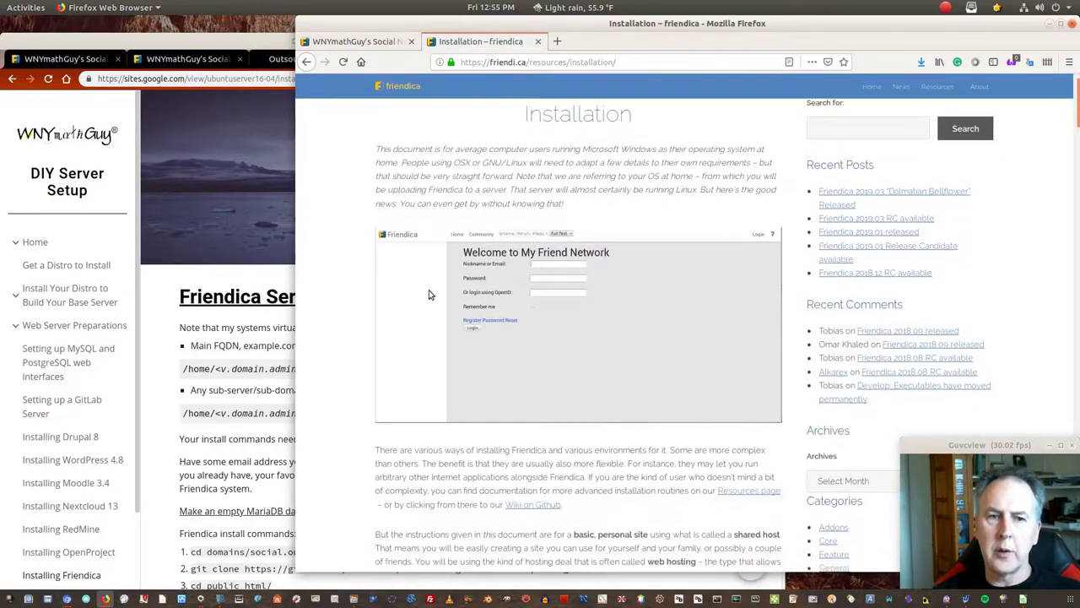
pyautogui.scroll(-8, 426, 298)
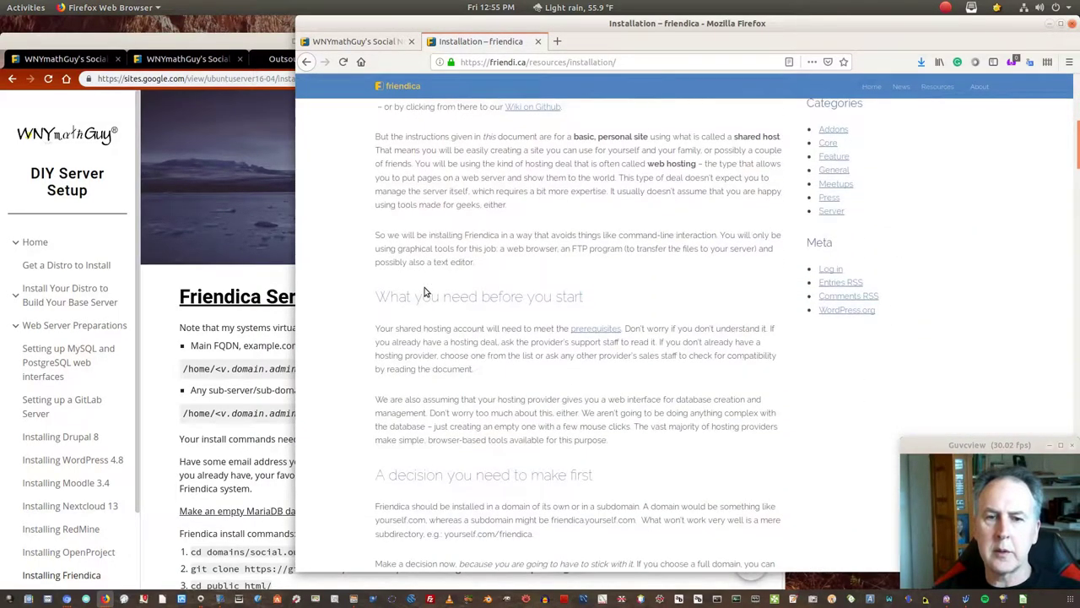
pyautogui.scroll(-9, 426, 295)
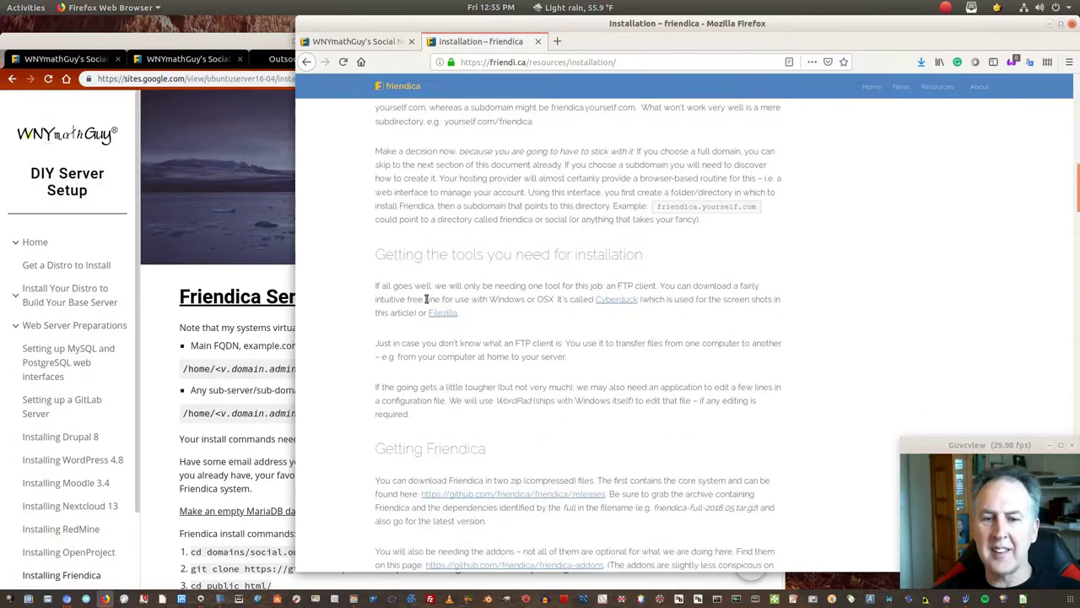
pyautogui.scroll(-10, 426, 299)
pyautogui.scroll(-4, 434, 293)
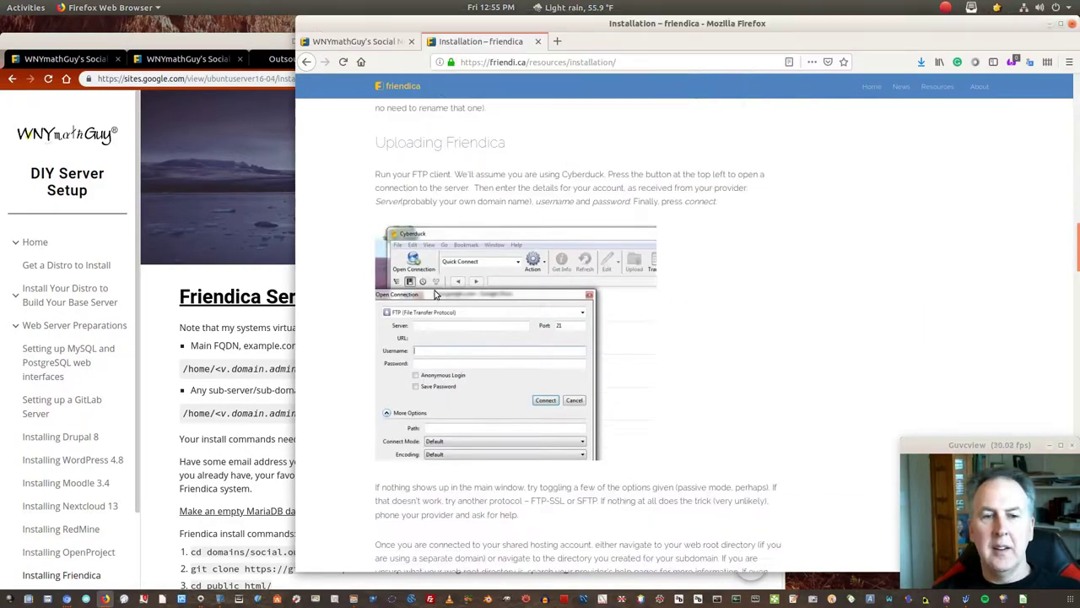
pyautogui.scroll(-14, 442, 291)
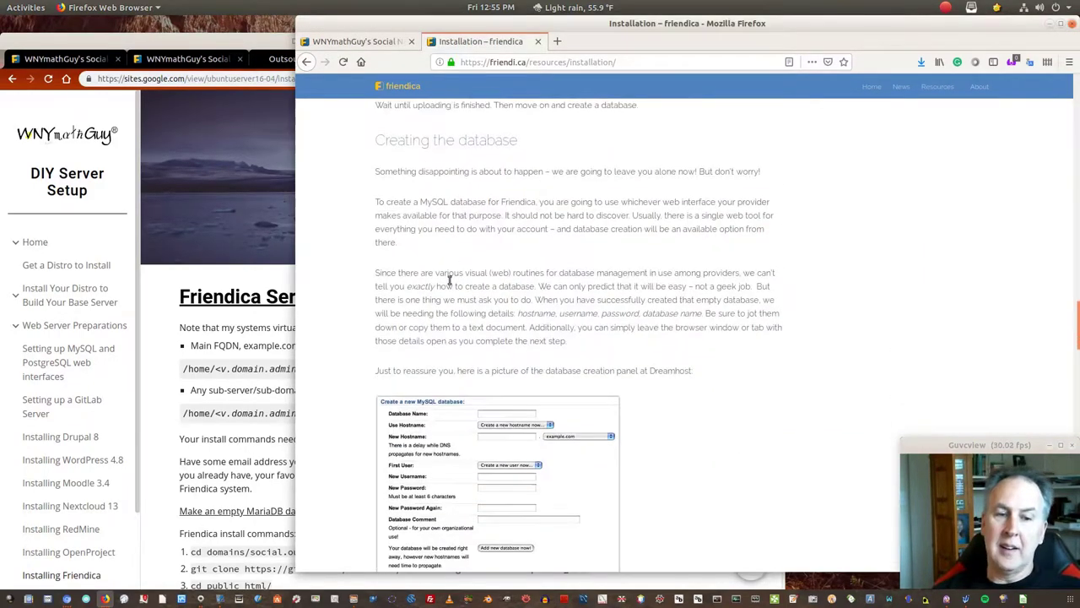
pyautogui.scroll(-15, 450, 281)
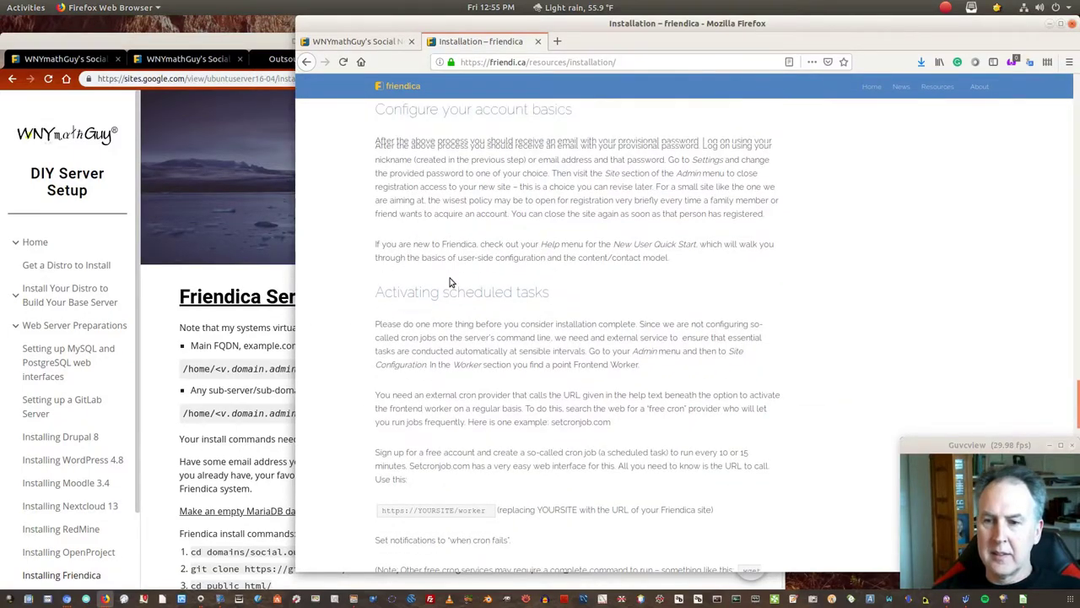
pyautogui.scroll(-15, 449, 283)
pyautogui.scroll(-4, 450, 281)
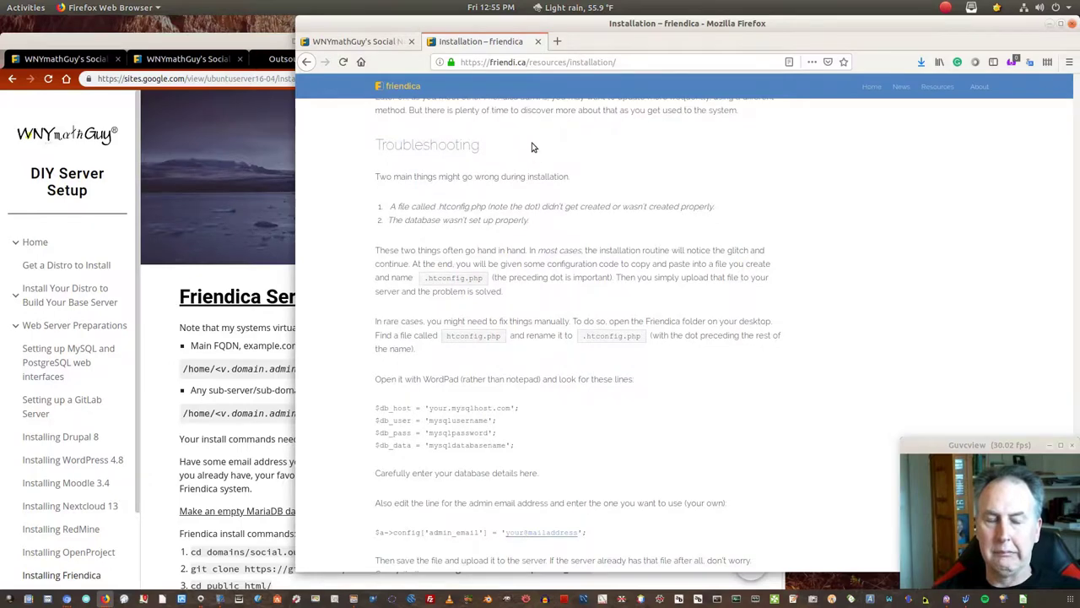
# Return Firefox to the OutsourcedMath Social Network pages through its history, and close the Installing Friendica guide in Chromium
pyautogui.rightClick(308, 66)
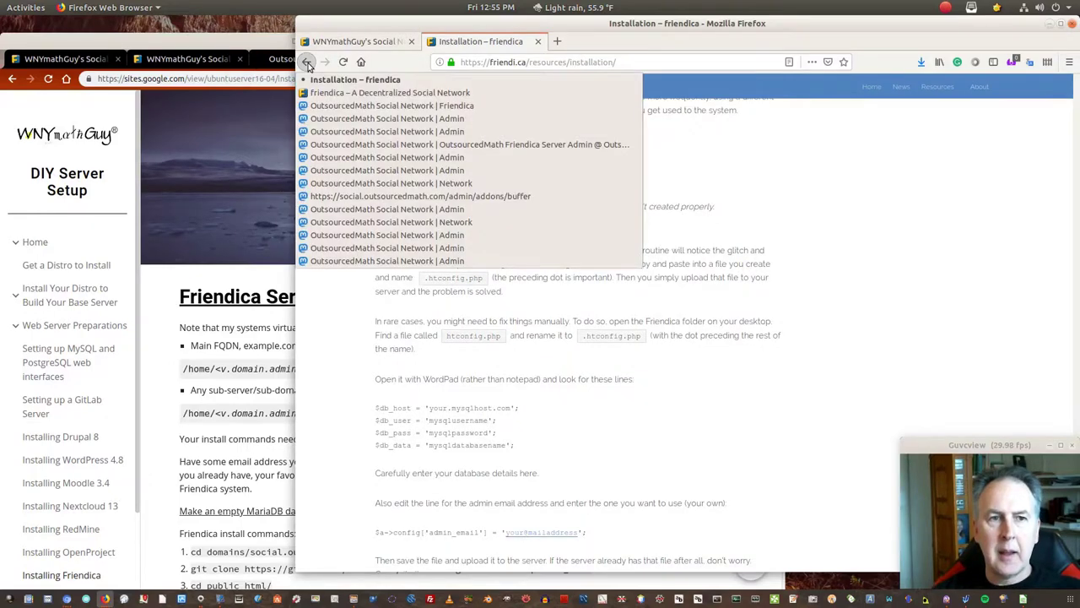
pyautogui.click(344, 261)
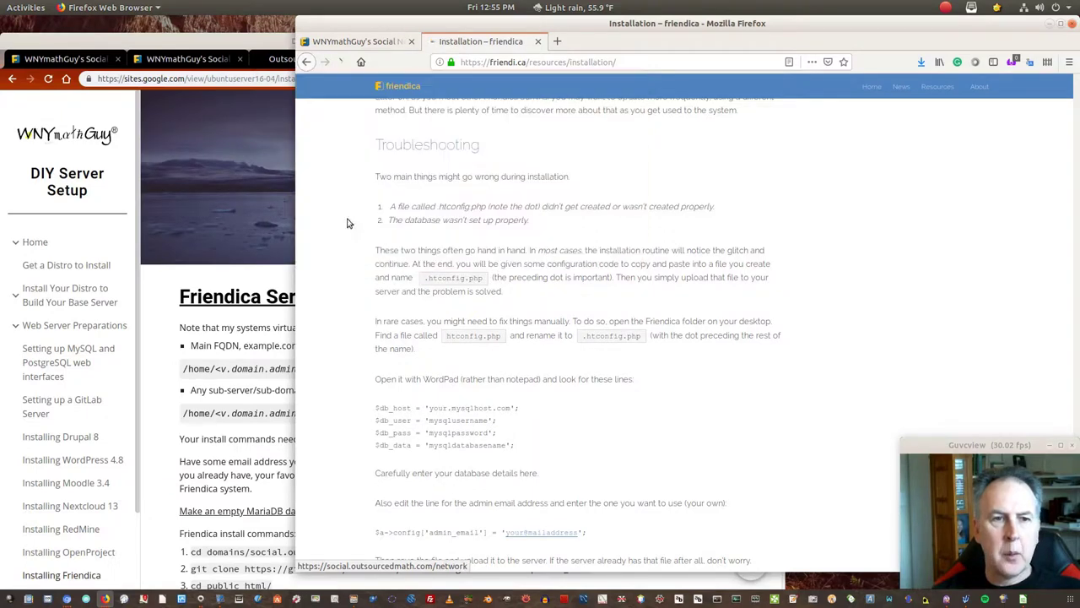
pyautogui.click(288, 74)
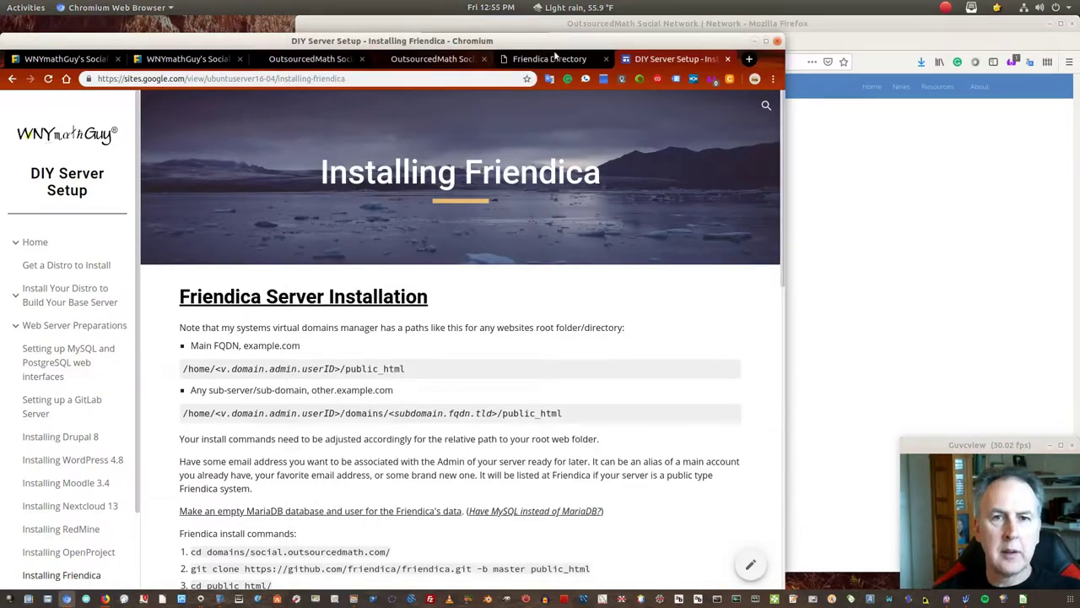
pyautogui.click(728, 58)
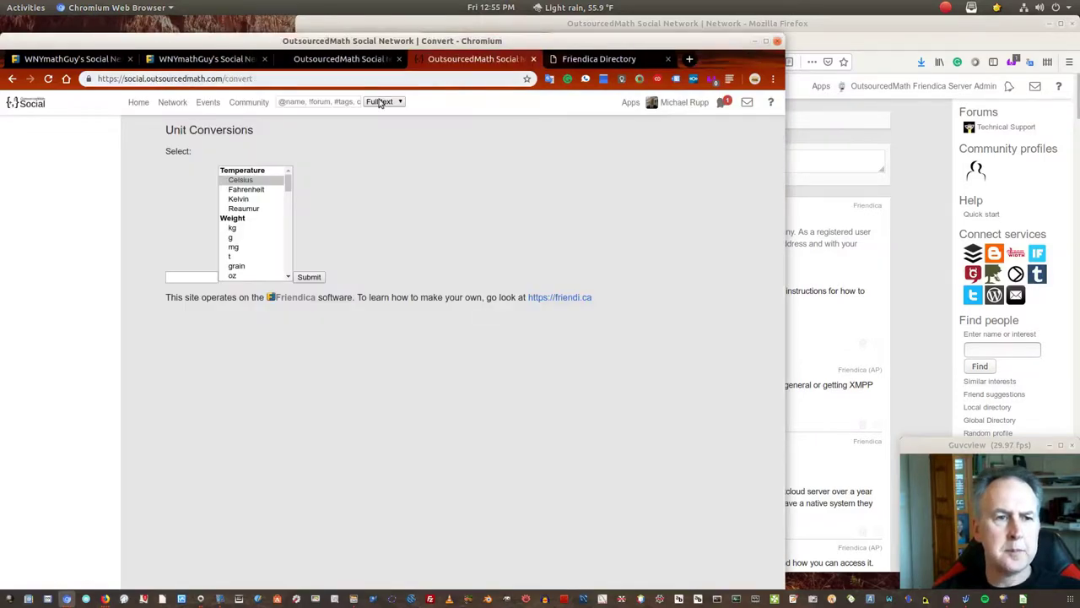
# Open the Stock Picking Discussion forum from the account's home profile and close the tab it was opened from
pyautogui.click(139, 102)
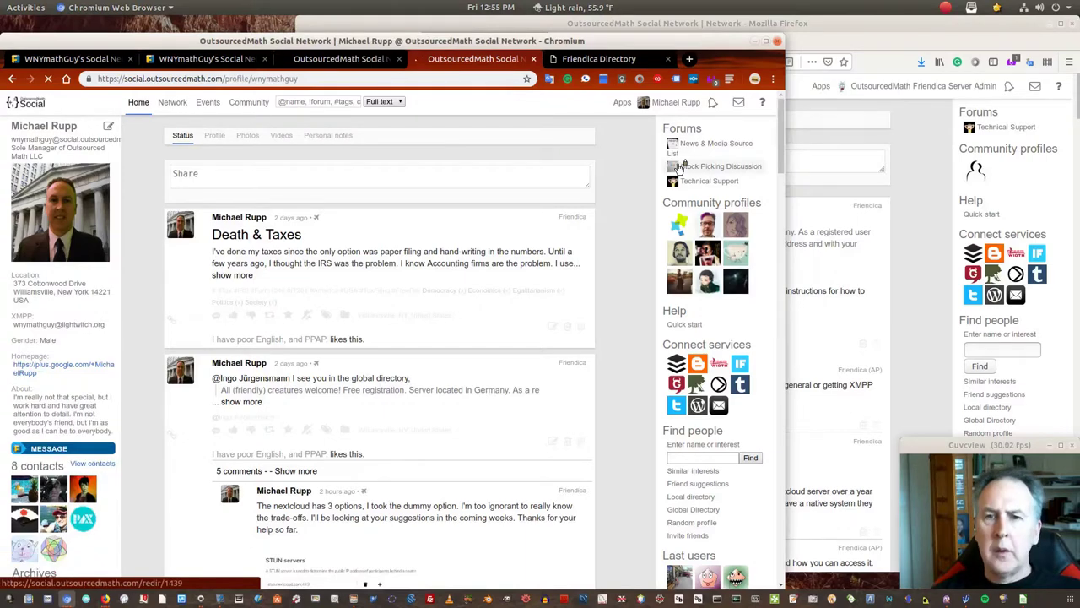
pyautogui.click(681, 168)
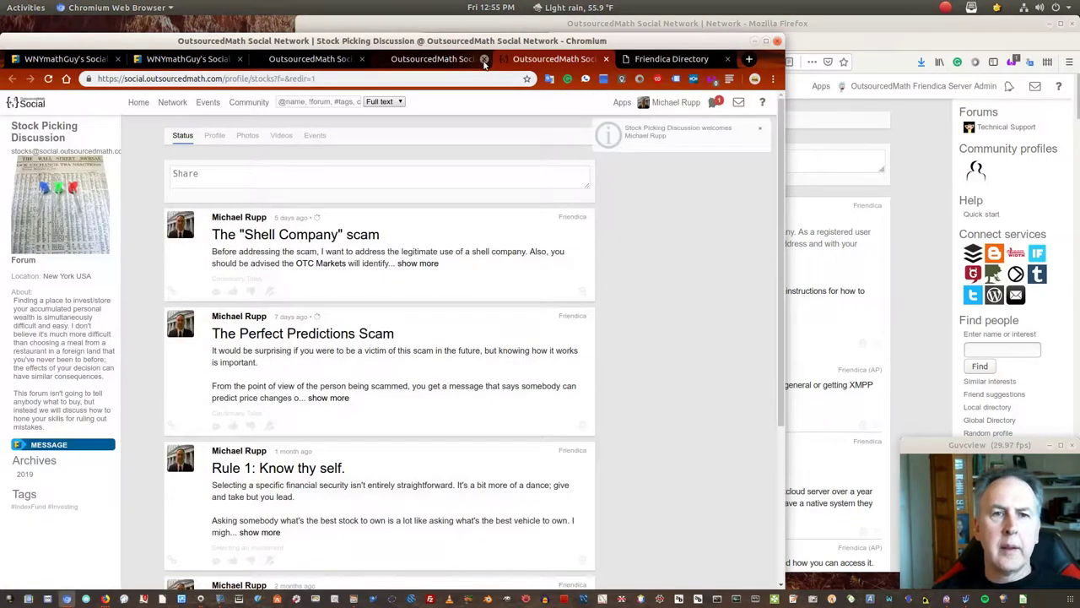
pyautogui.click(483, 61)
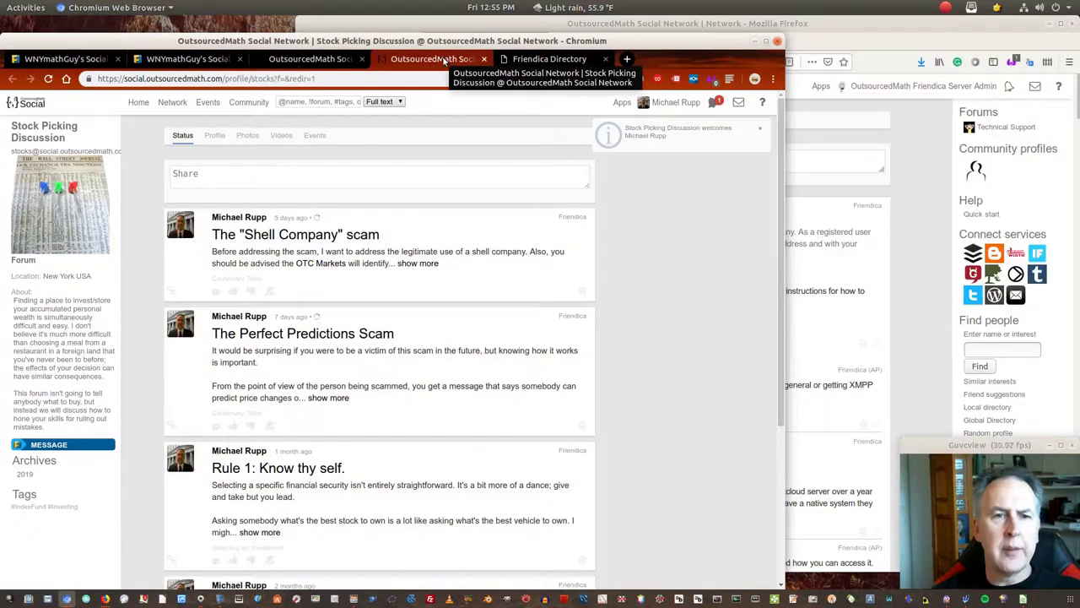
# Glance at the Friendica Directory, return to the profile tab, and open the News & Media Source List forum
pyautogui.moveTo(444, 61); pyautogui.dragTo(540, 68)
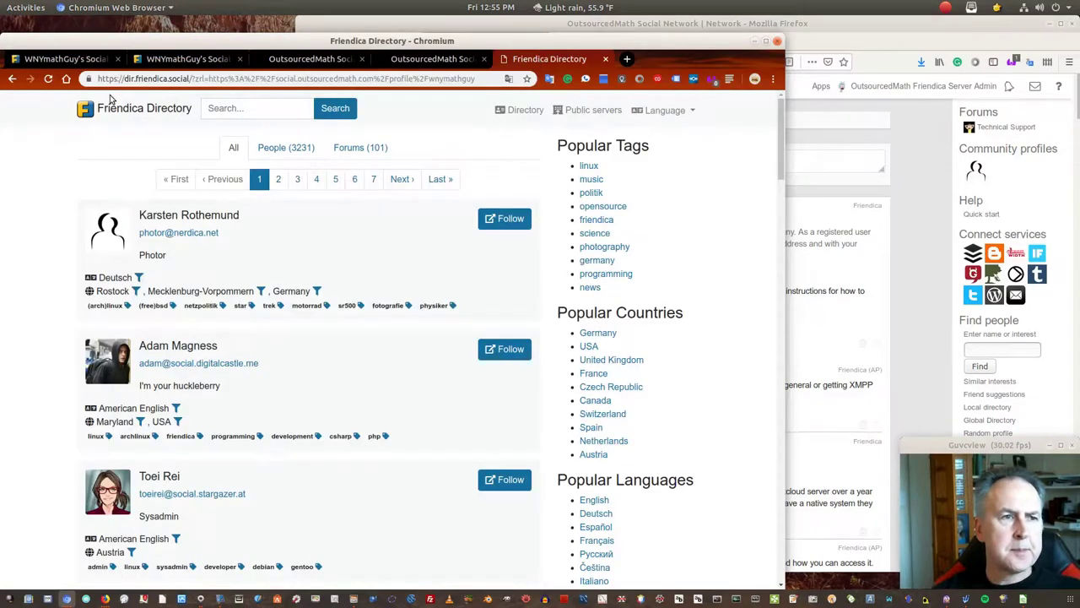
pyautogui.click(331, 61)
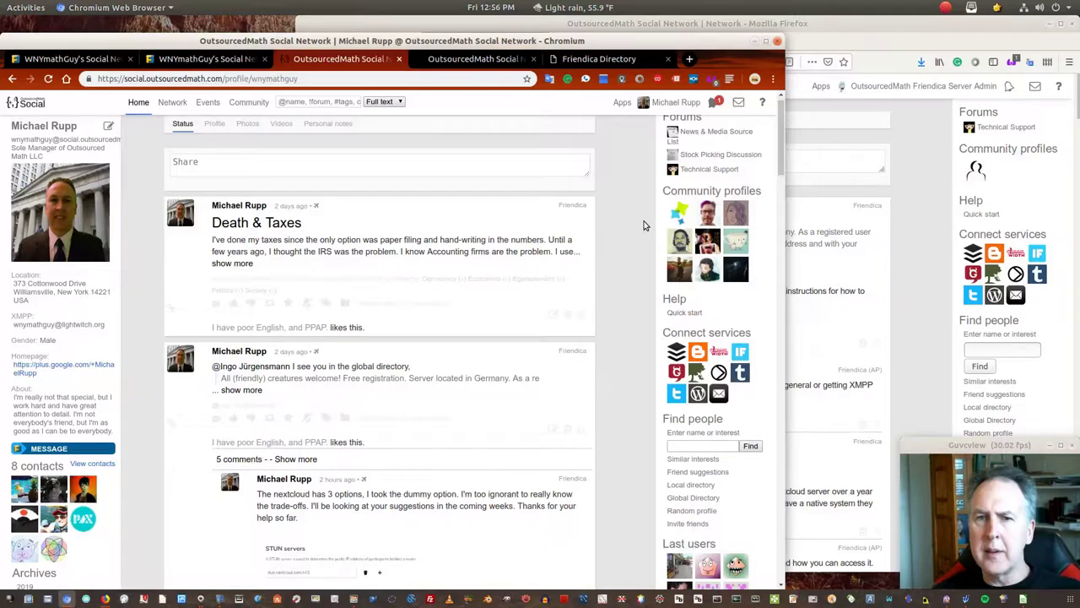
pyautogui.scroll(1, 643, 225)
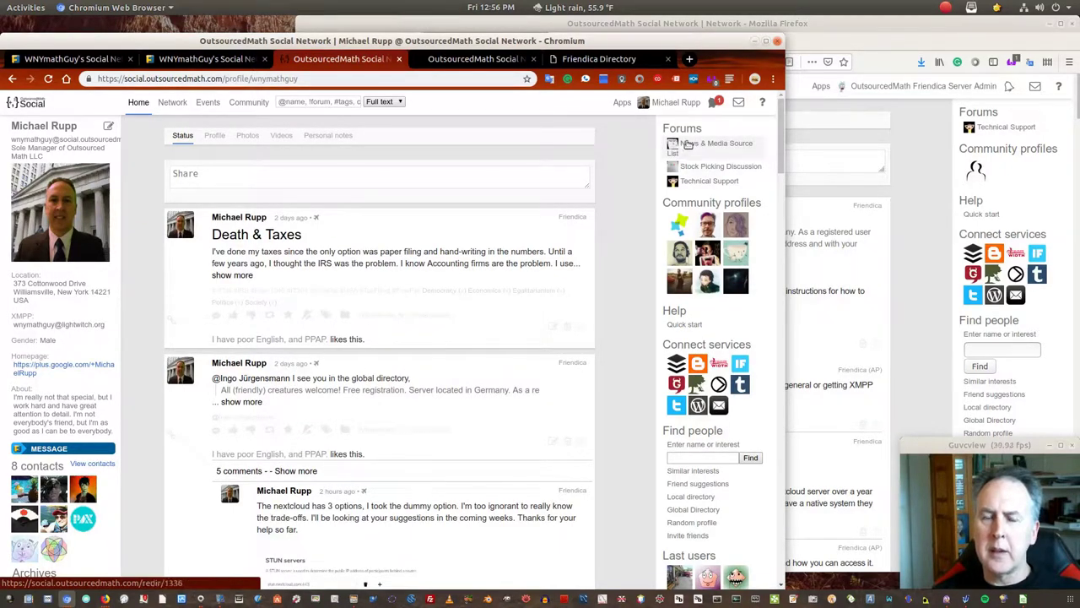
pyautogui.click(732, 147)
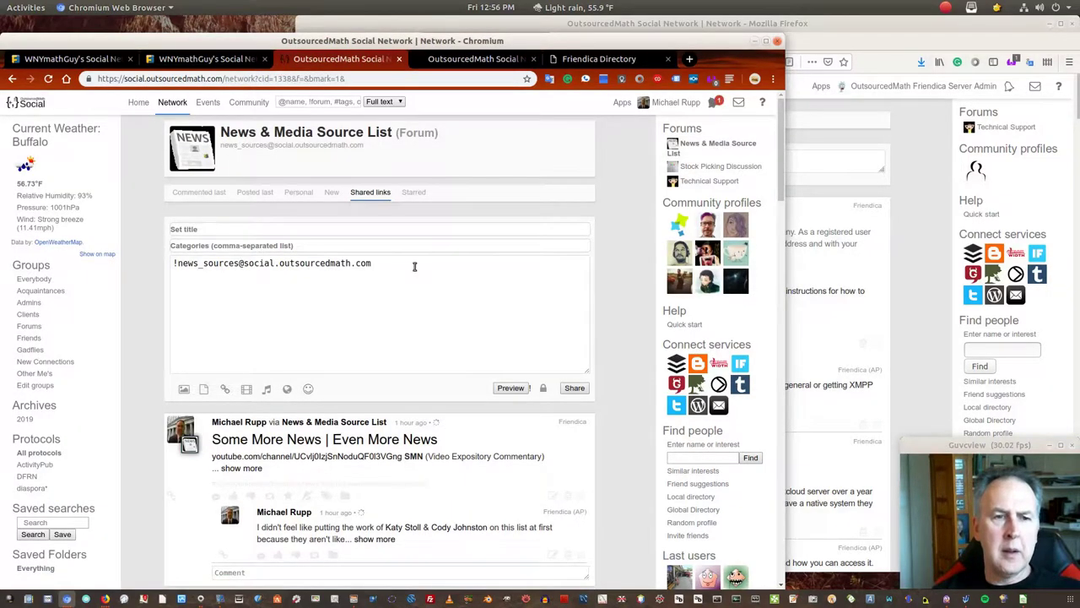
# Examine the prefilled forum address with its exclamation-mark prefix in the new post's text, and check the account's notifications
pyautogui.click(414, 267)
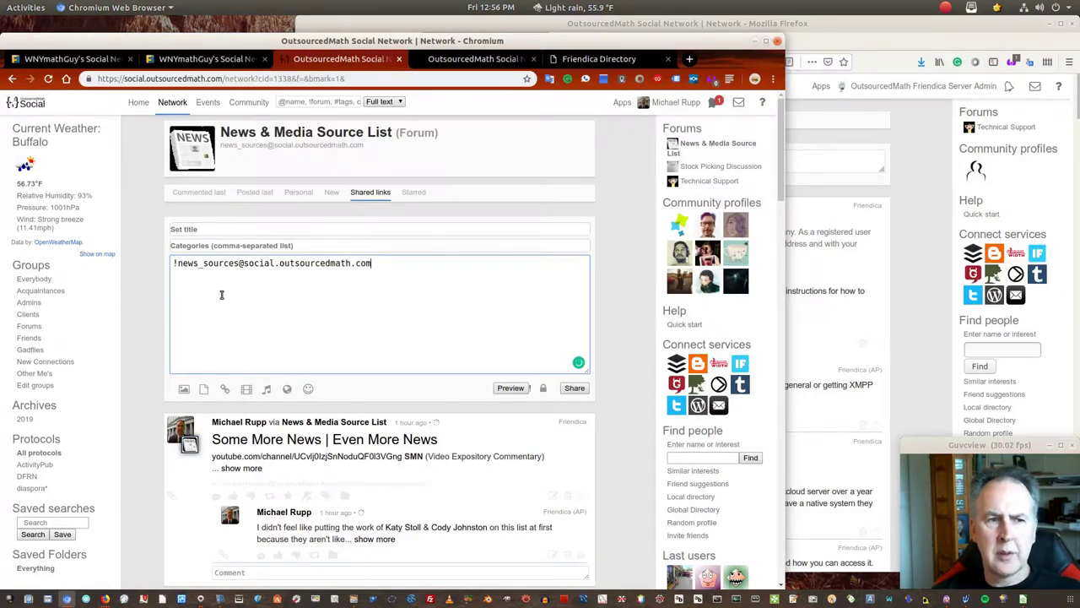
pyautogui.click(173, 265)
pyautogui.write('!')
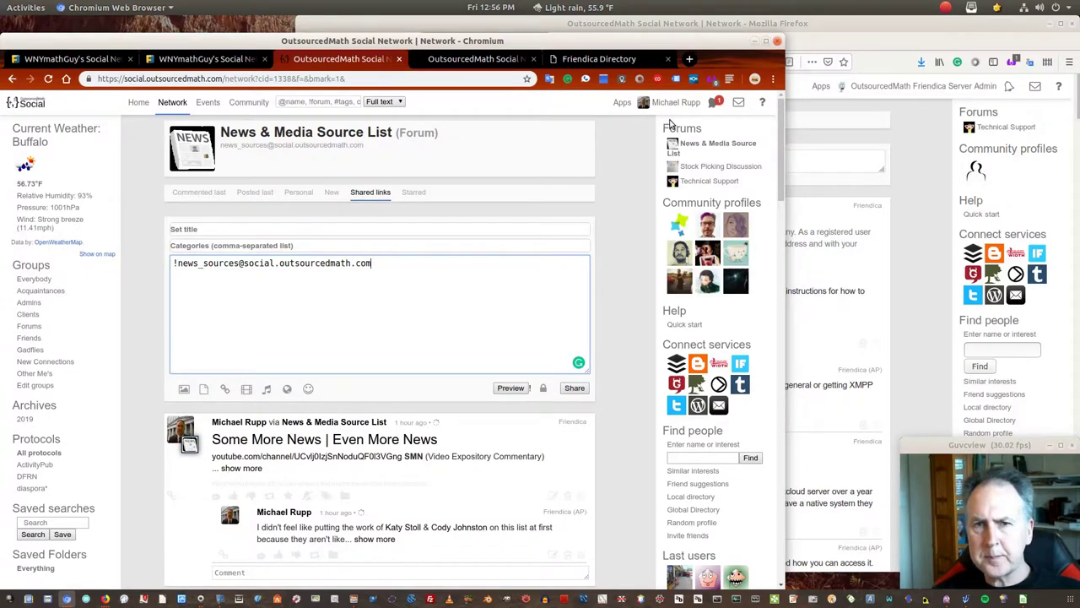
pyautogui.click(713, 102)
pyautogui.click(713, 102)
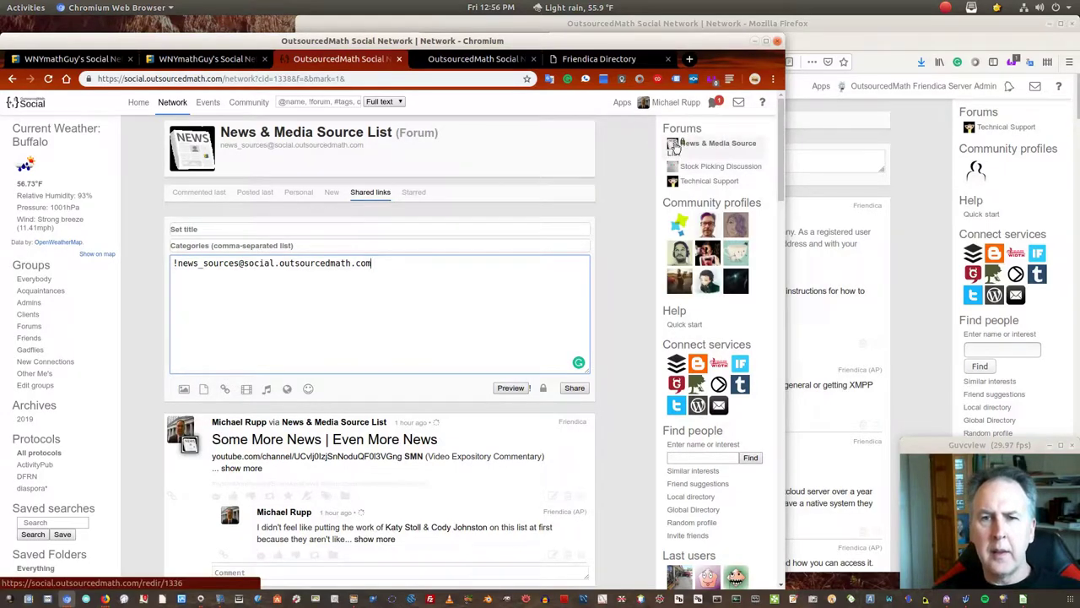
# Open the News & Media Source List forum's profile, look over its description and tags, and filter its posts by the #Mainstream tag
pyautogui.click(673, 143)
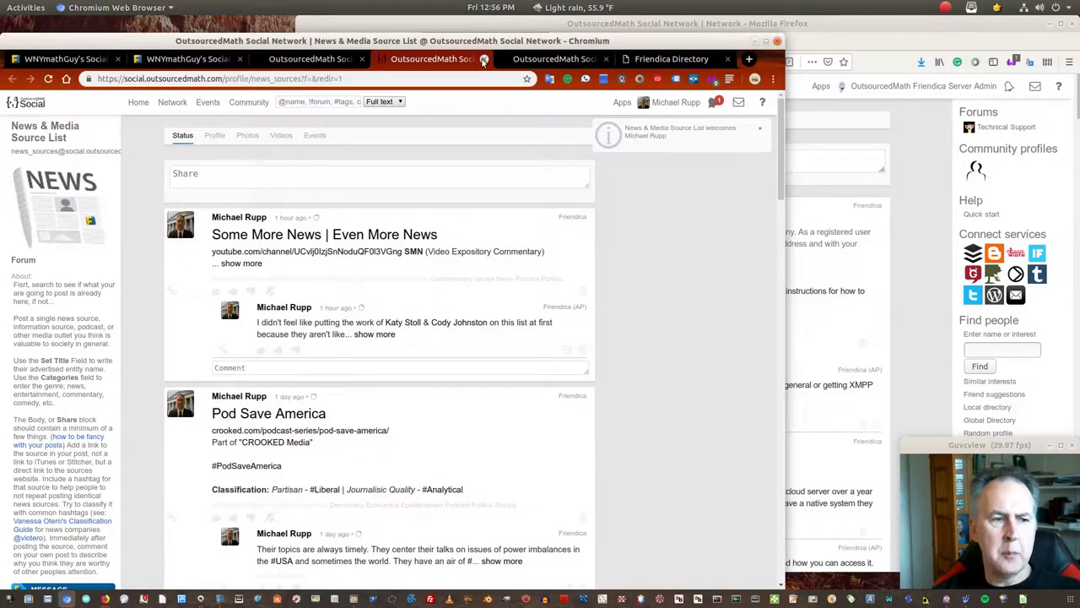
pyautogui.scroll(-3, 99, 309)
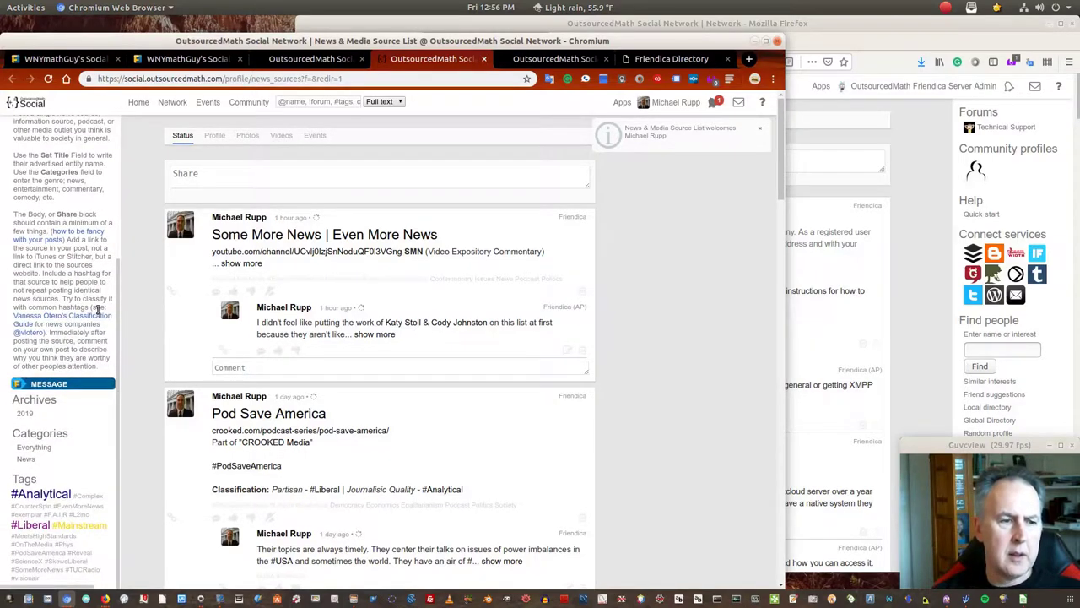
pyautogui.scroll(3, 98, 309)
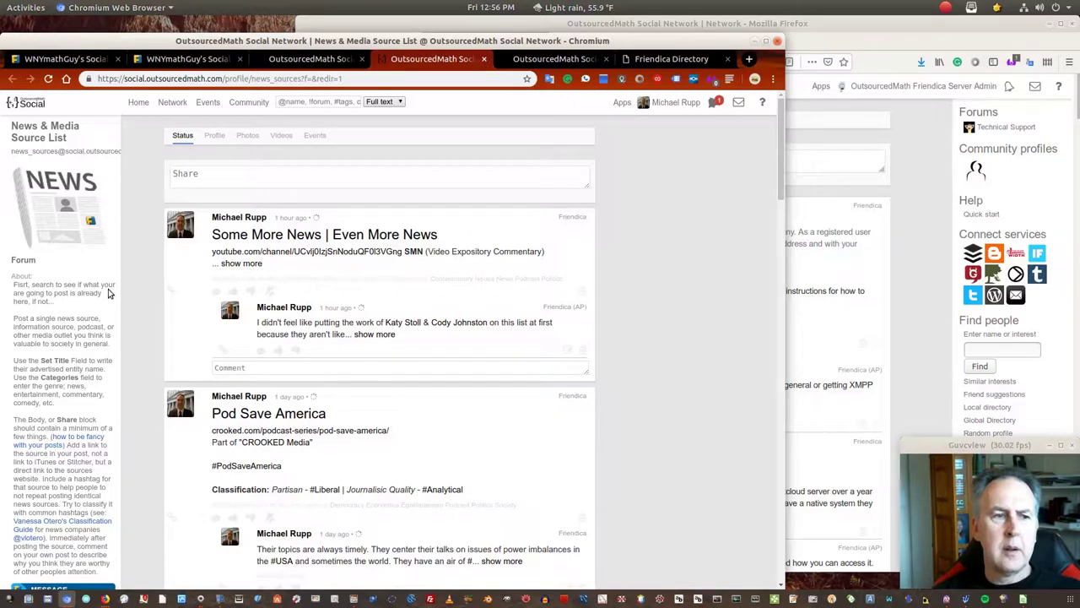
pyautogui.scroll(-5, 108, 292)
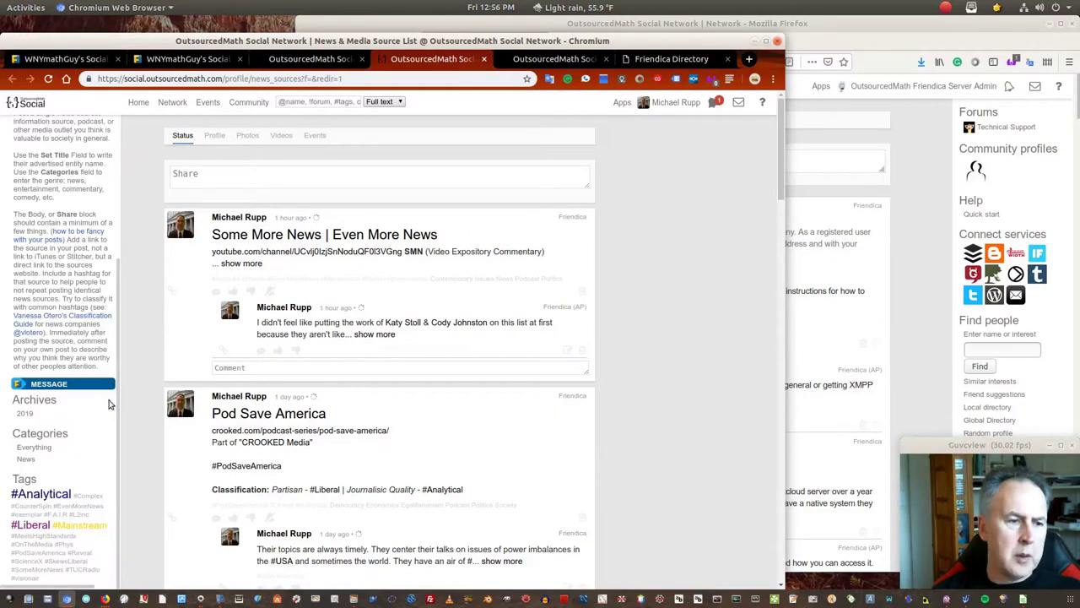
pyautogui.click(76, 528)
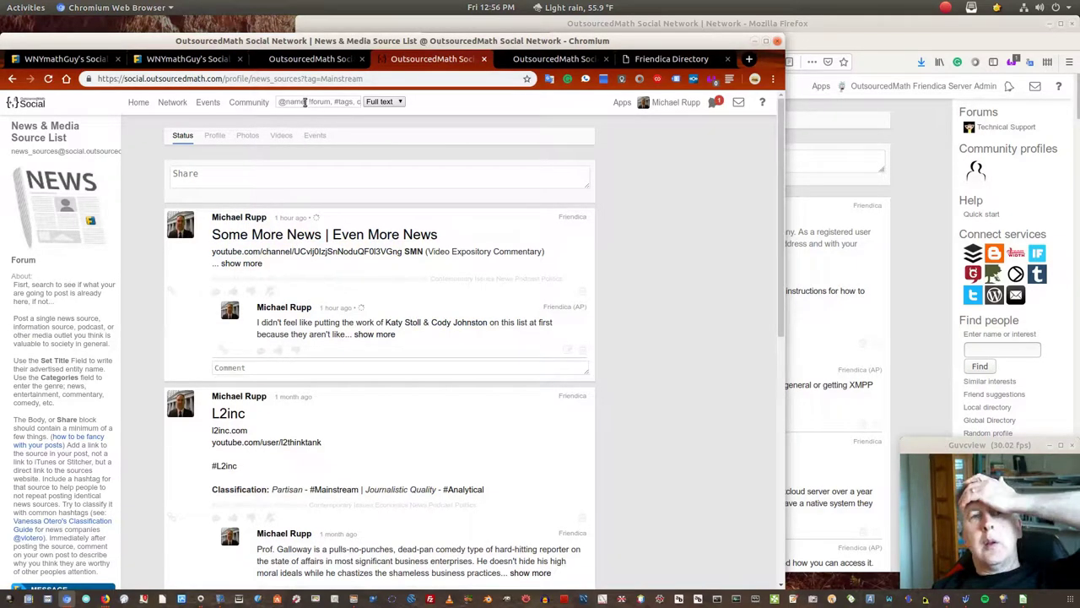
# Examine the site search's scope options, including Tags, Contacts and Forums, and return to the account's home profile
pyautogui.click(379, 101)
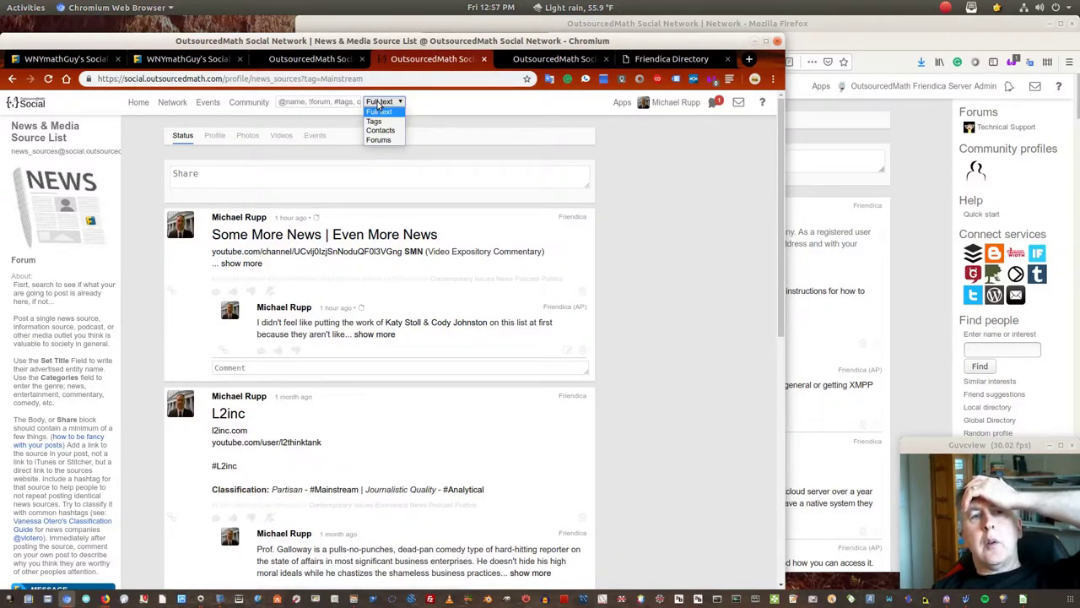
pyautogui.click(336, 102)
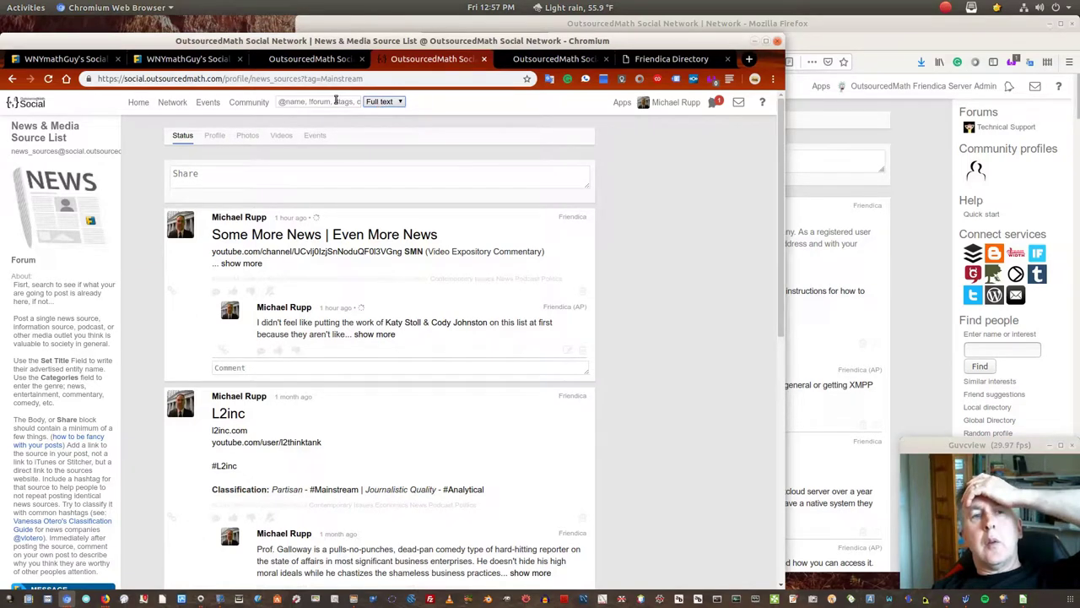
pyautogui.click(326, 102)
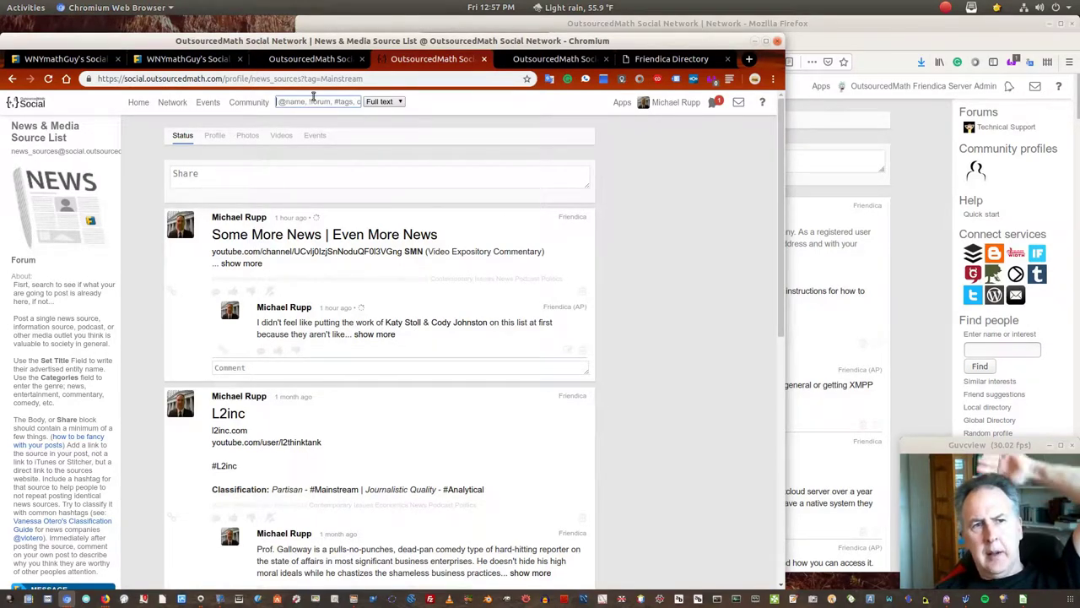
pyautogui.click(382, 102)
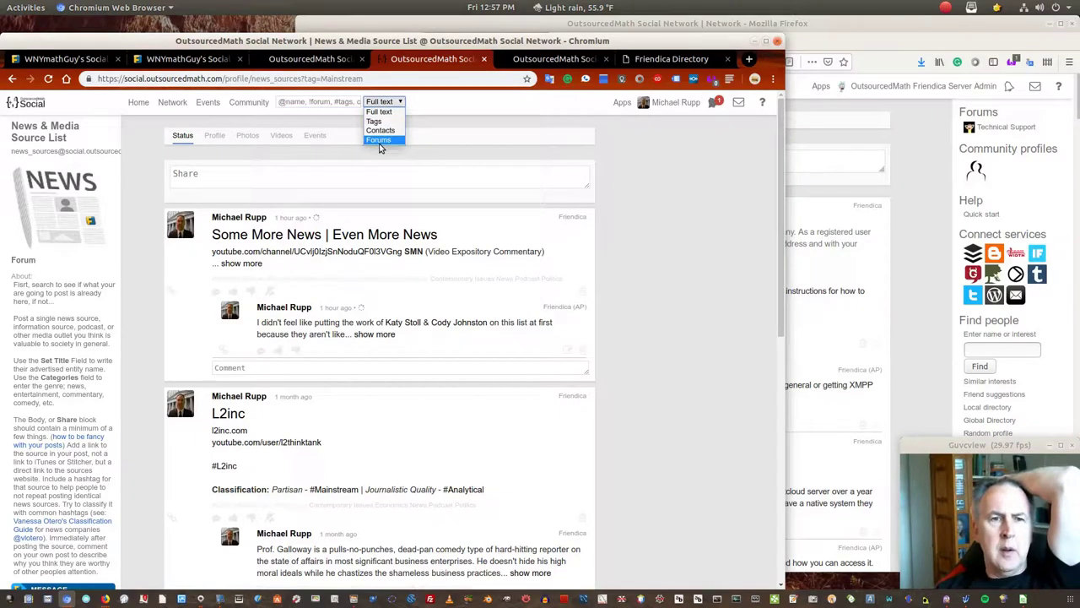
pyautogui.click(248, 125)
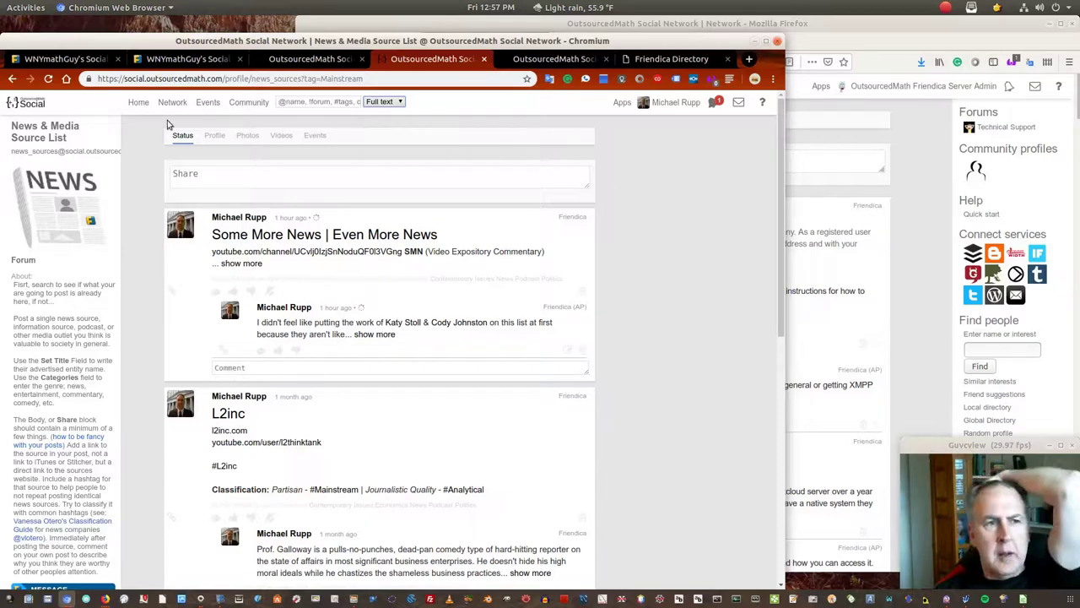
pyautogui.click(137, 104)
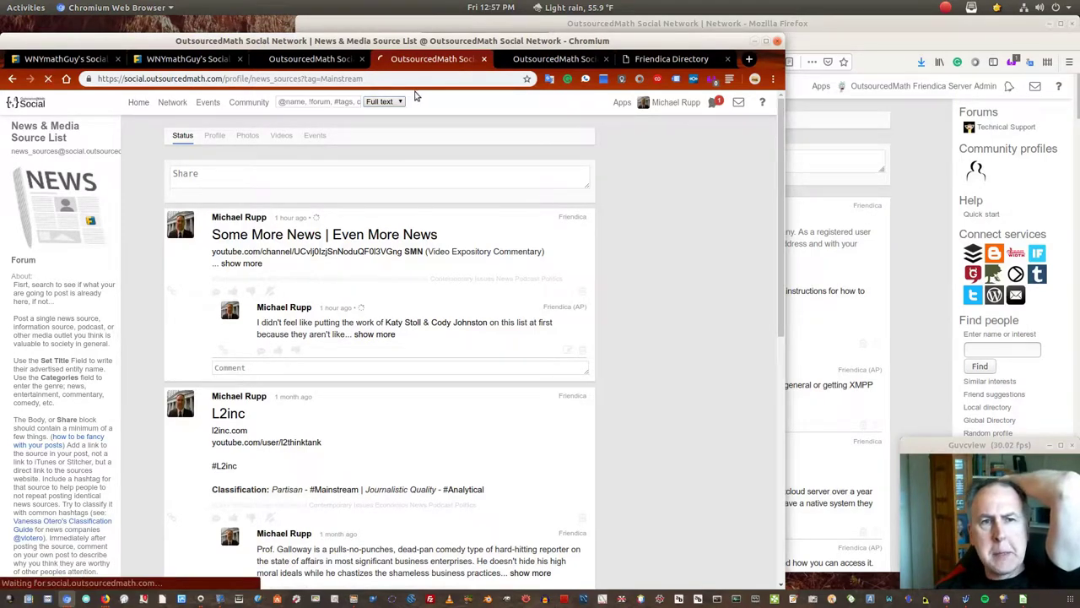
# Open the Friendica Directory's list of public servers and examine the entries on pages 1 and 7
pyautogui.click(635, 59)
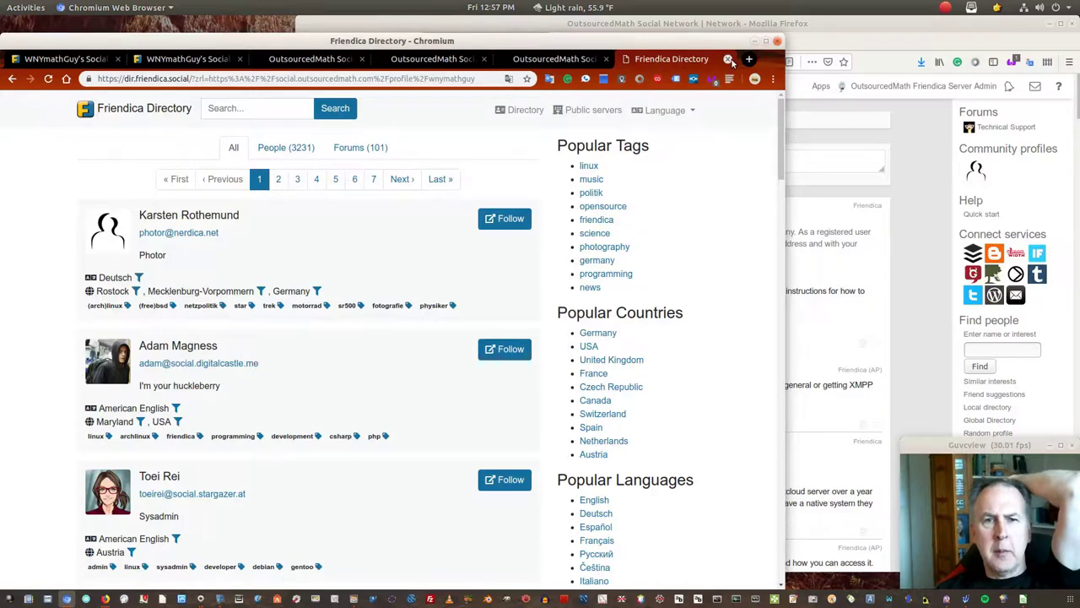
pyautogui.click(585, 114)
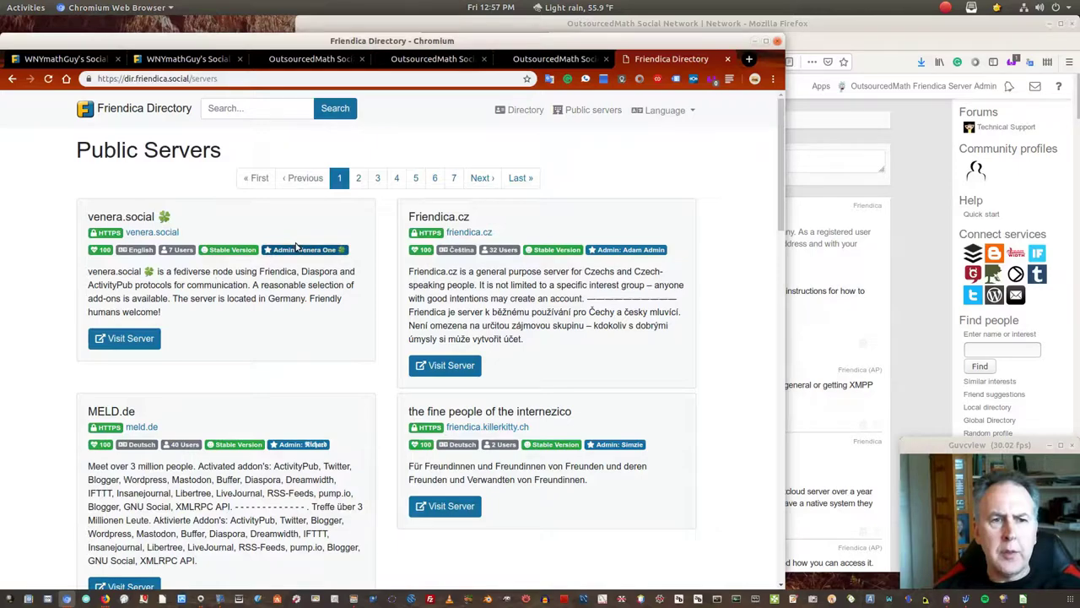
pyautogui.scroll(-5, 372, 260)
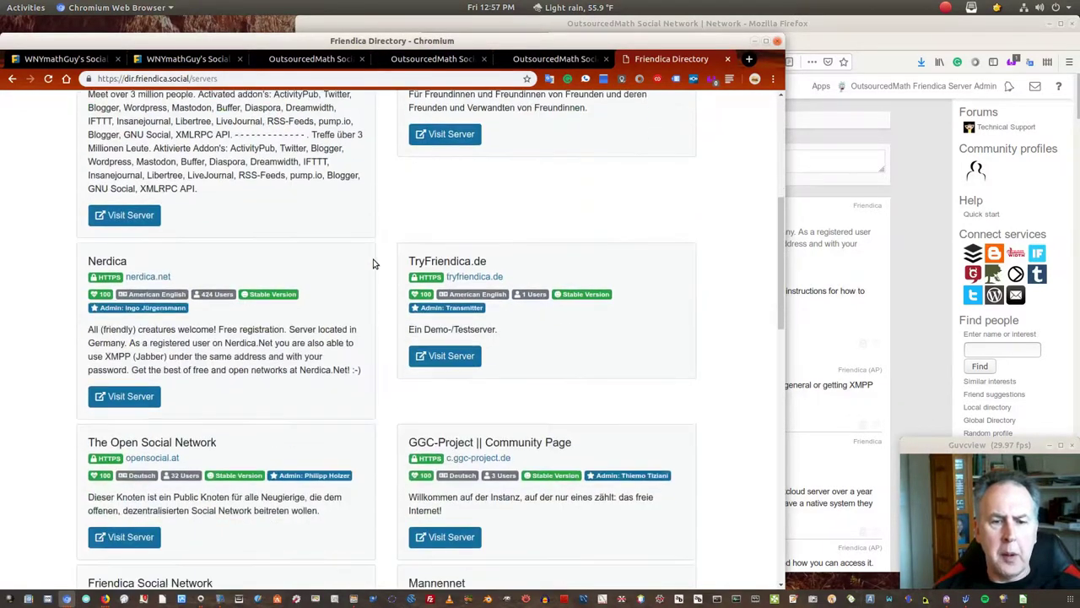
pyautogui.scroll(-3, 375, 265)
pyautogui.scroll(-2, 375, 264)
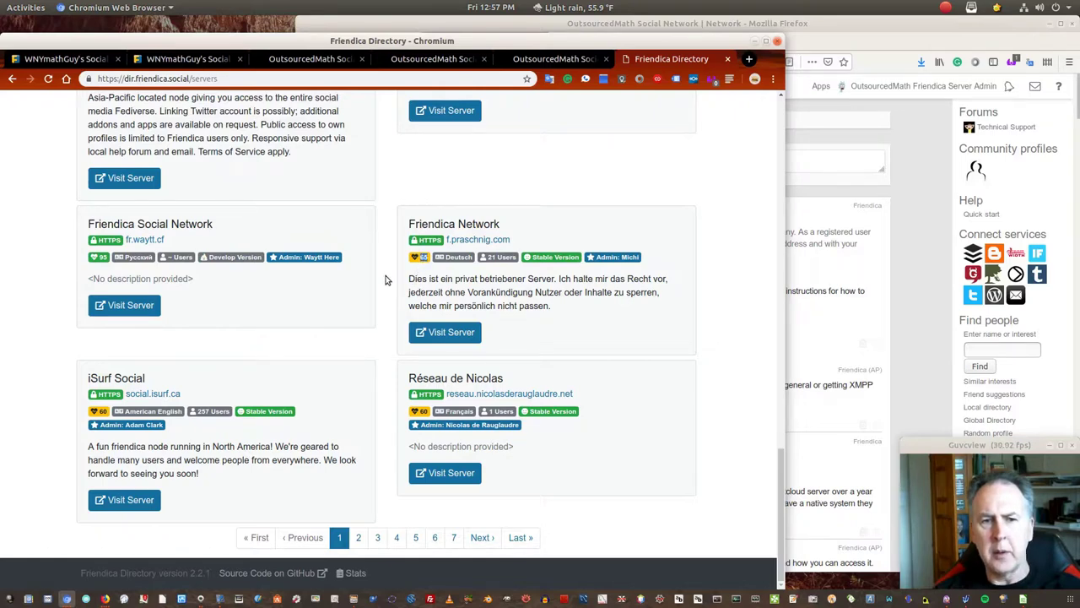
pyautogui.click(454, 536)
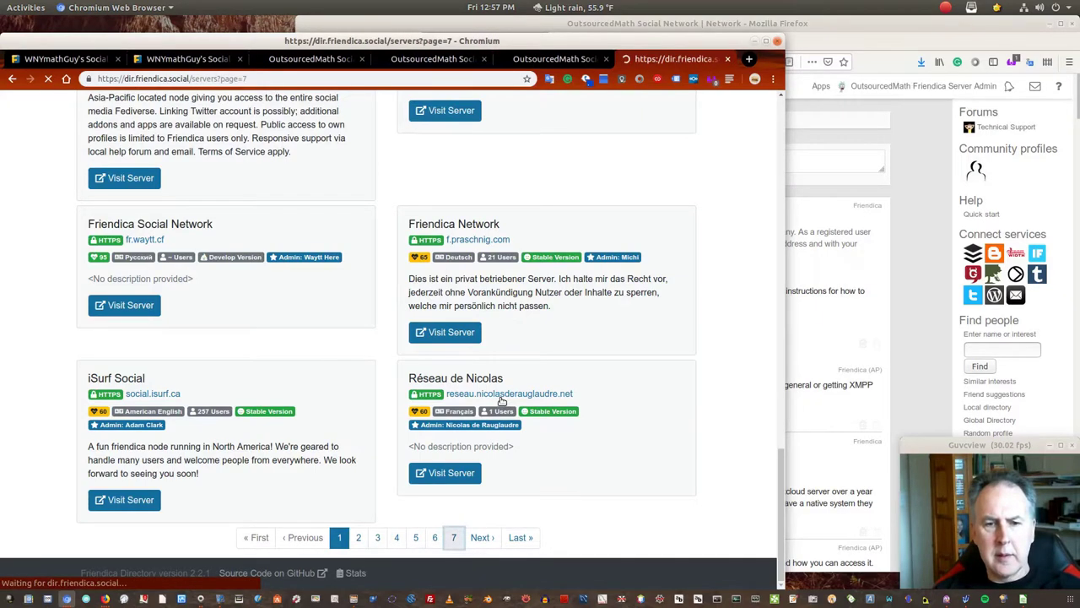
pyautogui.scroll(-5, 516, 385)
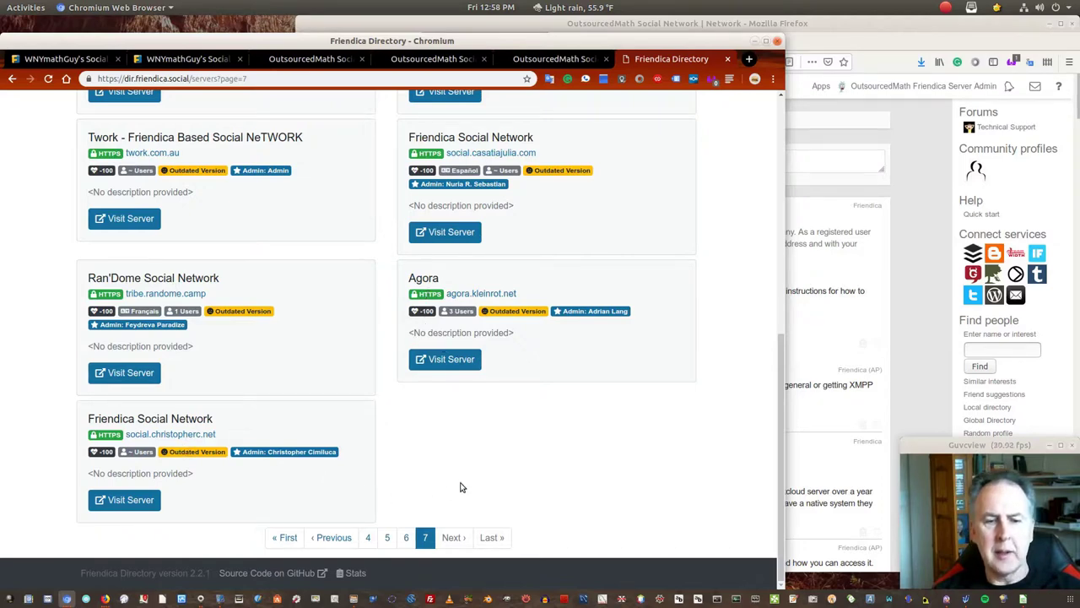
pyautogui.scroll(6, 498, 386)
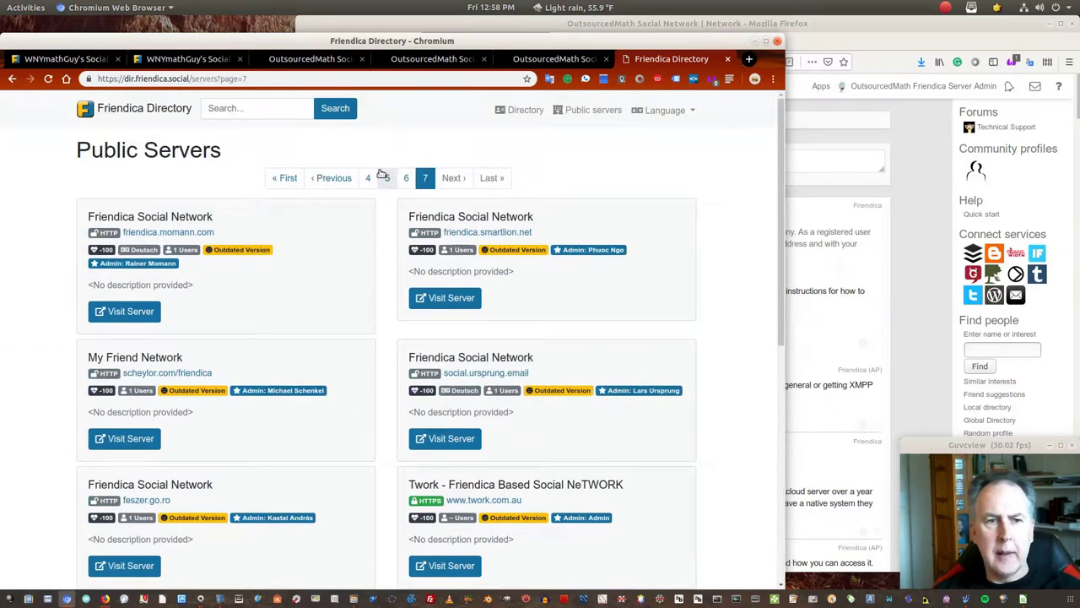
# Go back through page 6 to page 1 of the public servers and examine its server descriptions
pyautogui.click(345, 184)
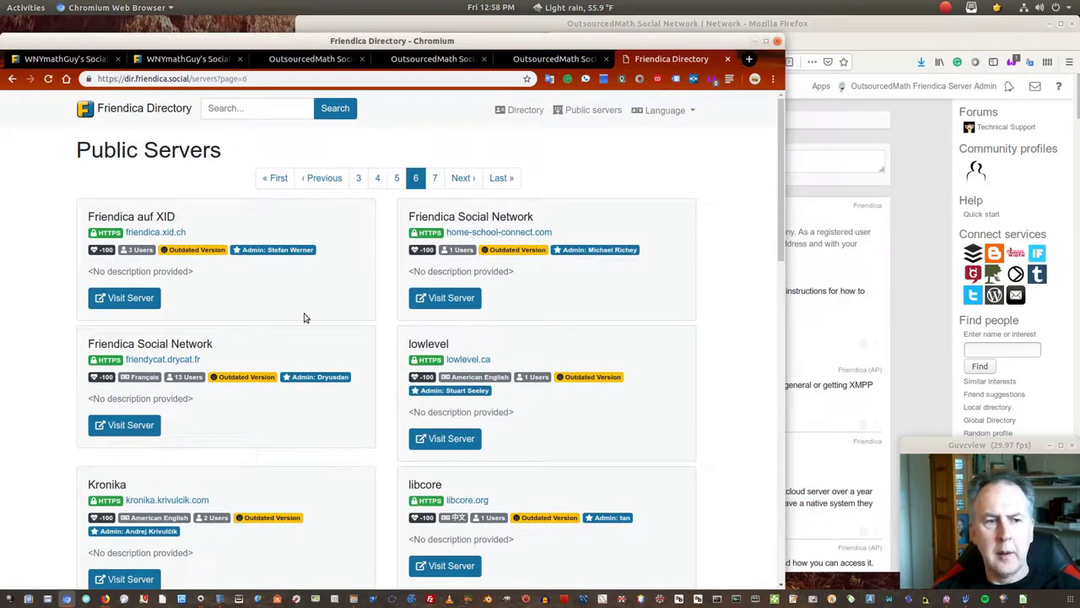
pyautogui.click(278, 178)
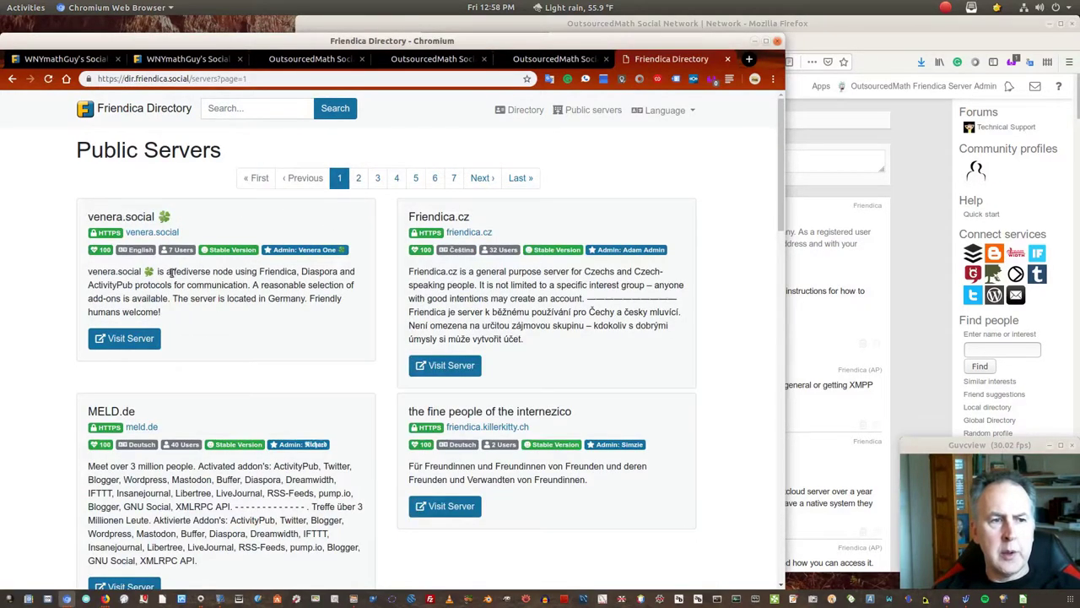
pyautogui.scroll(-4, 189, 290)
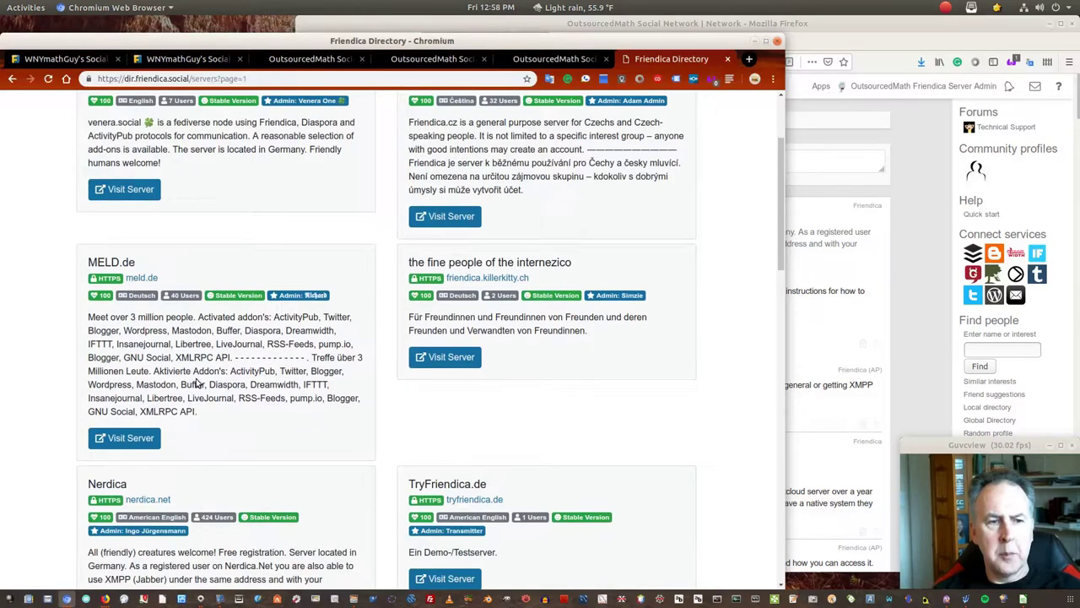
pyautogui.scroll(-5, 398, 367)
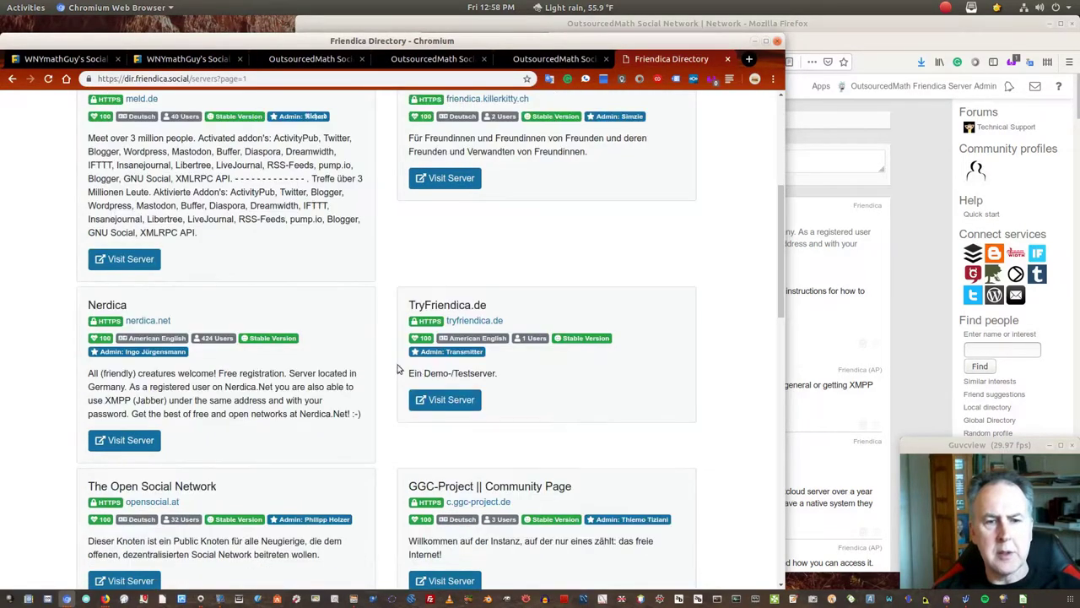
pyautogui.scroll(-3, 513, 396)
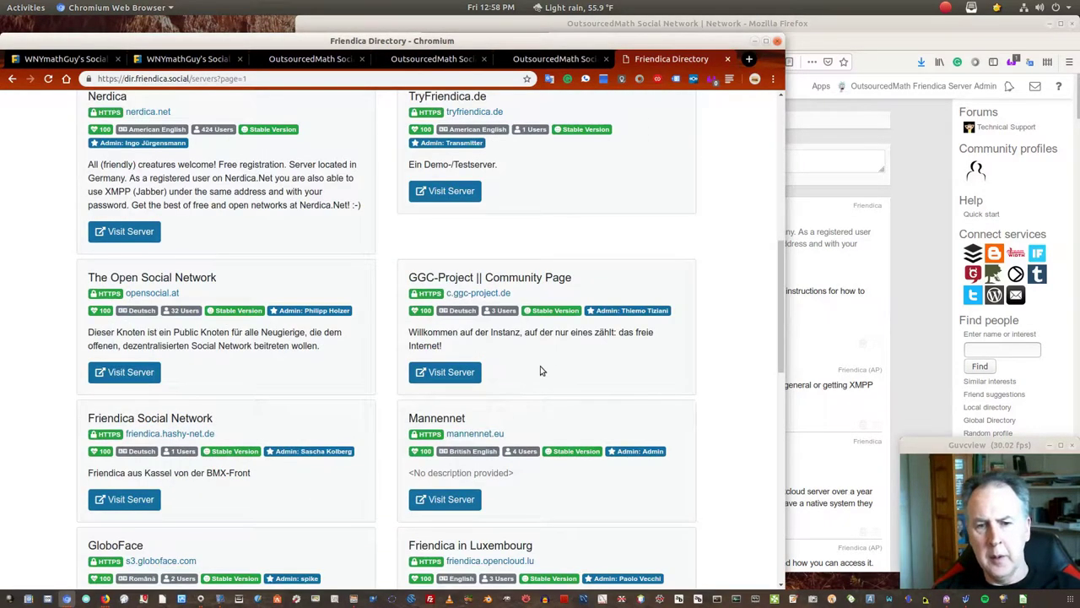
pyautogui.scroll(10, 591, 374)
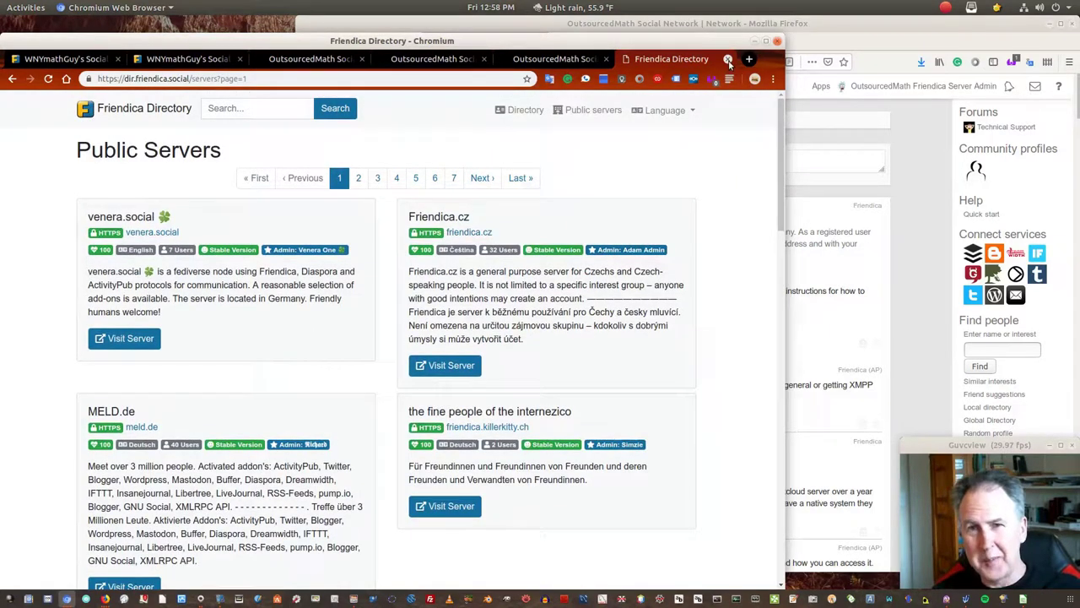
# Close the Friendica Directory, check the account's notifications, and switch to the home profile tab
pyautogui.click(729, 62)
pyautogui.click(719, 99)
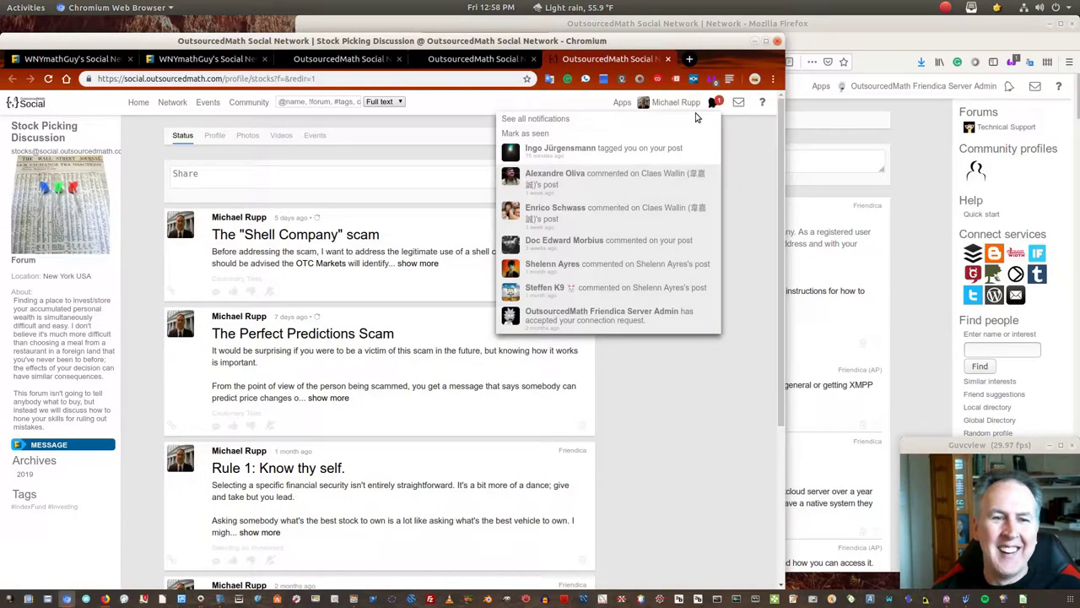
pyautogui.click(450, 59)
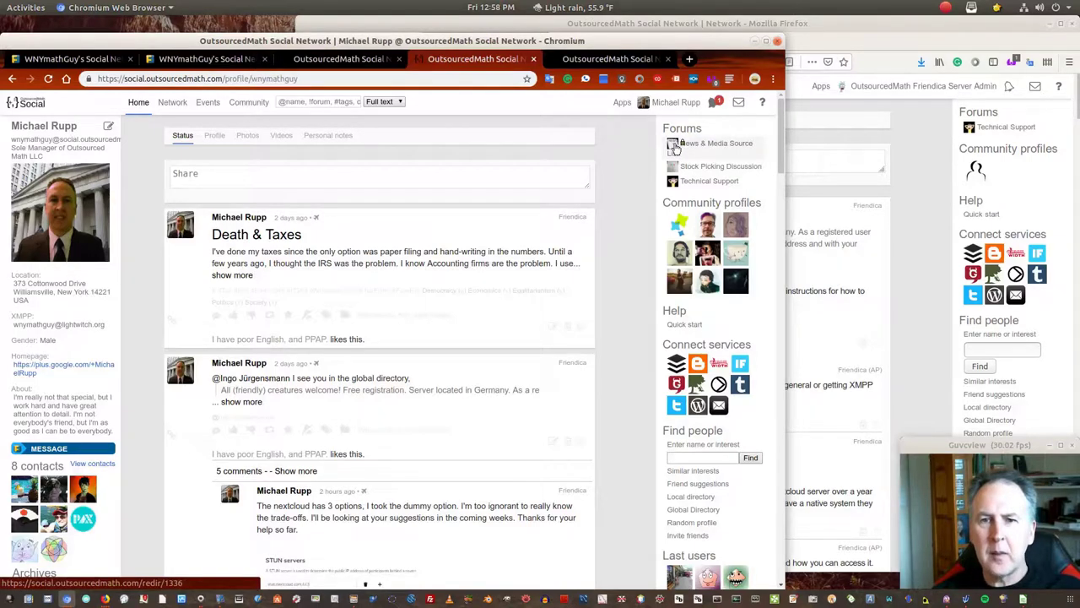
# Open the News & Media Source List forum from the home profile, close the profile's tab, and check the notifications again
pyautogui.click(675, 147)
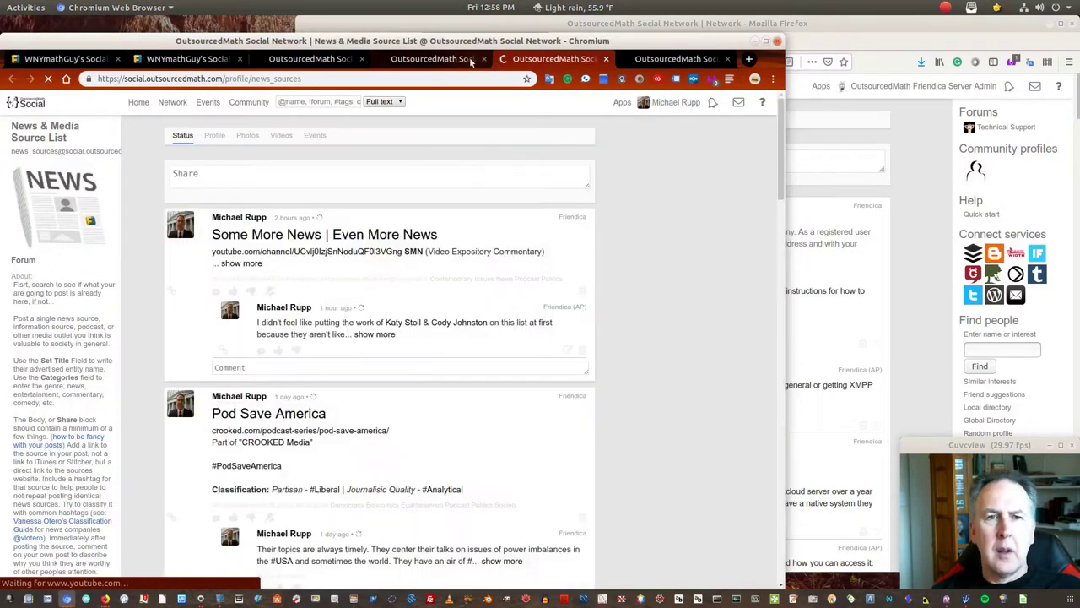
pyautogui.click(484, 59)
pyautogui.click(606, 59)
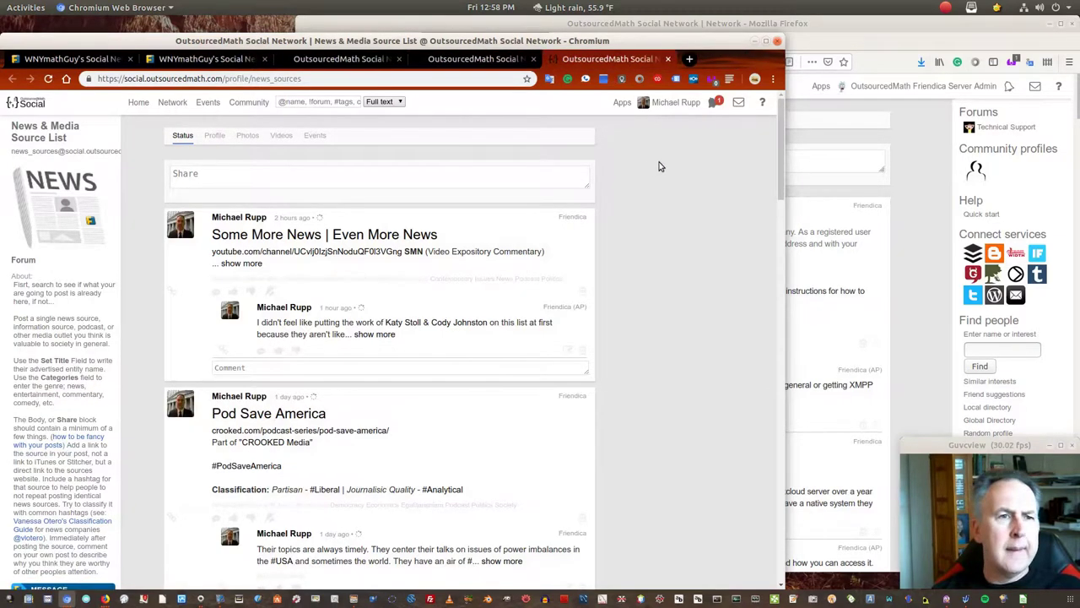
pyautogui.click(715, 102)
pyautogui.click(377, 152)
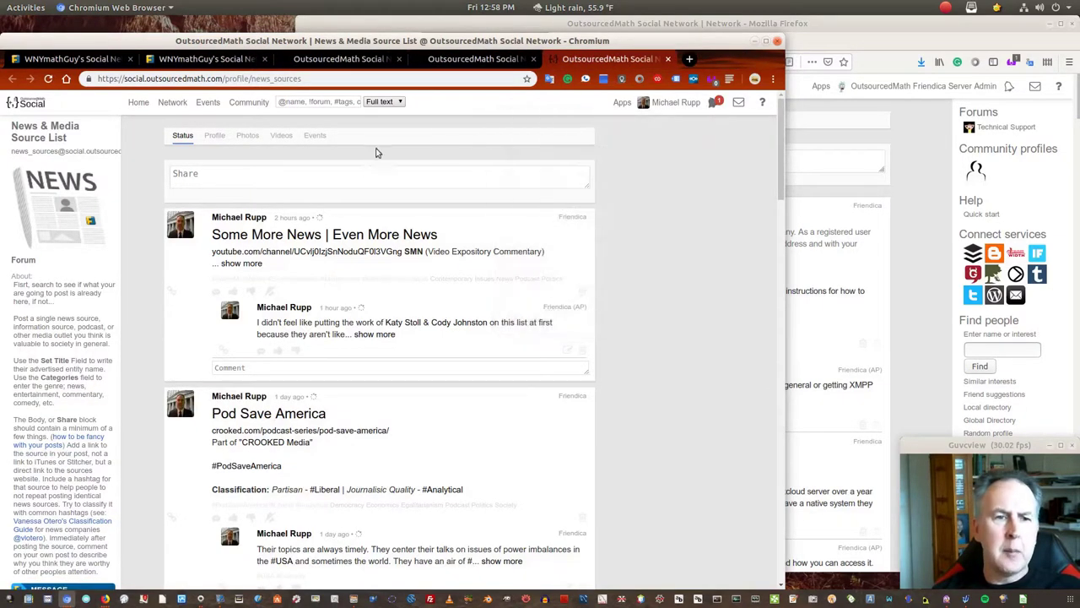
# Switch to the first WNYmathGuy's Social Network tab, open its network stream, and look through the posts
pyautogui.click(443, 60)
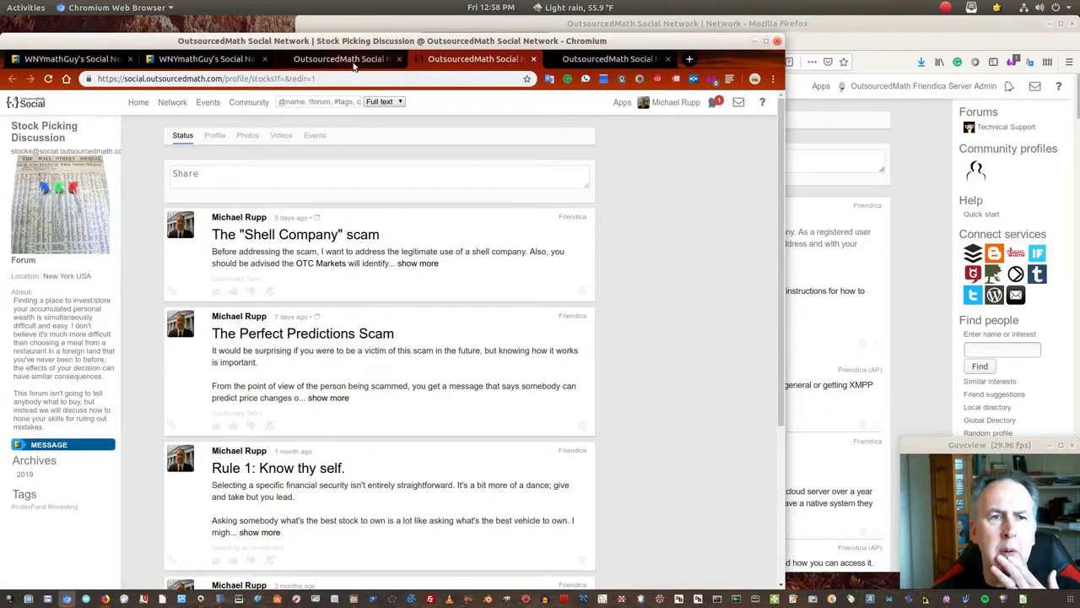
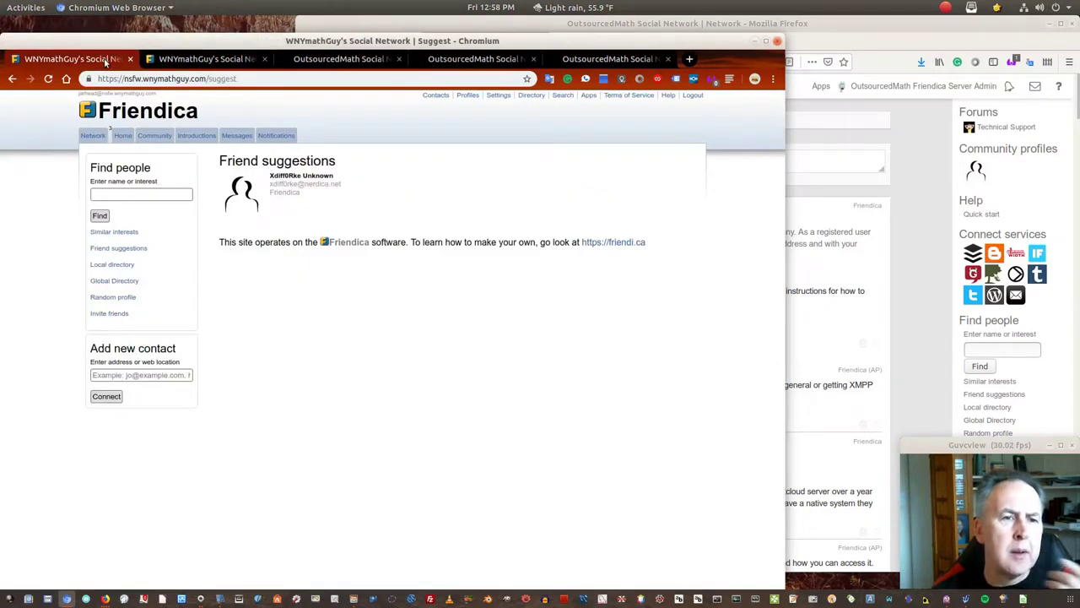
pyautogui.click(94, 136)
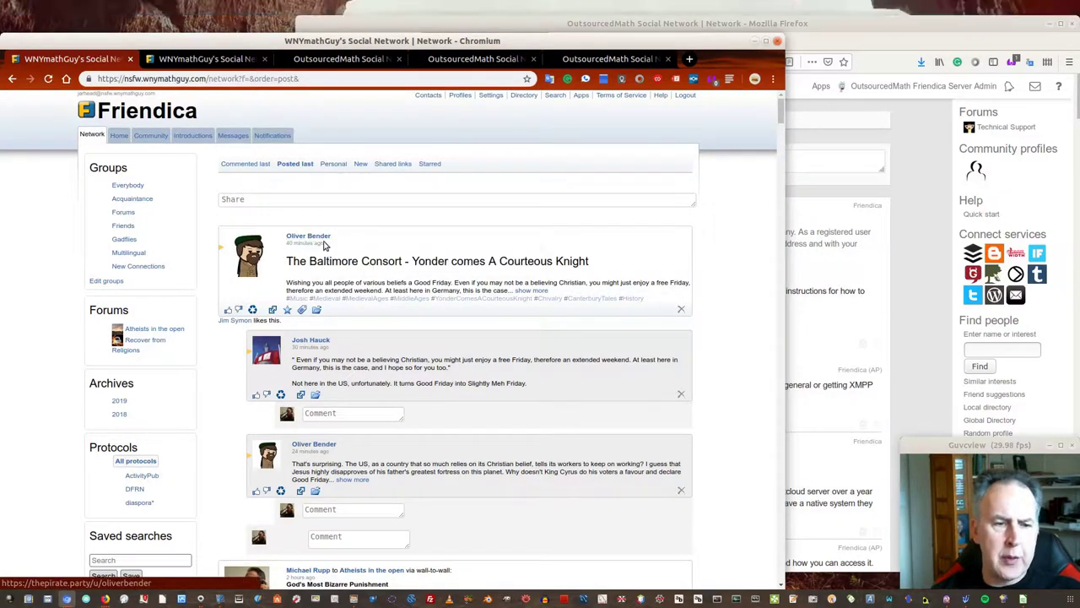
pyautogui.scroll(-2, 308, 281)
pyautogui.scroll(-10, 308, 281)
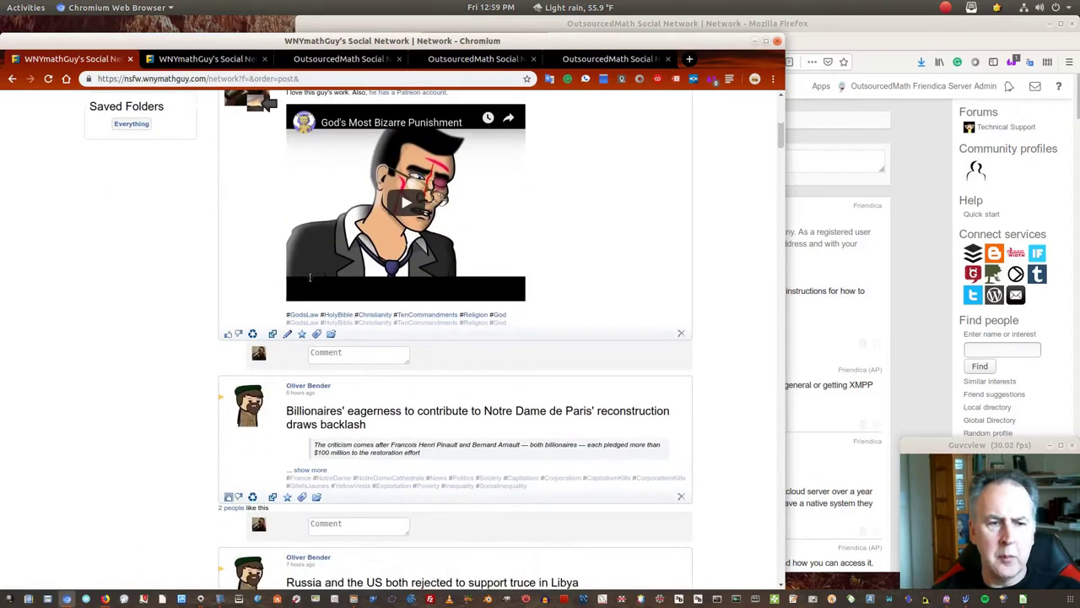
pyautogui.scroll(-5, 308, 281)
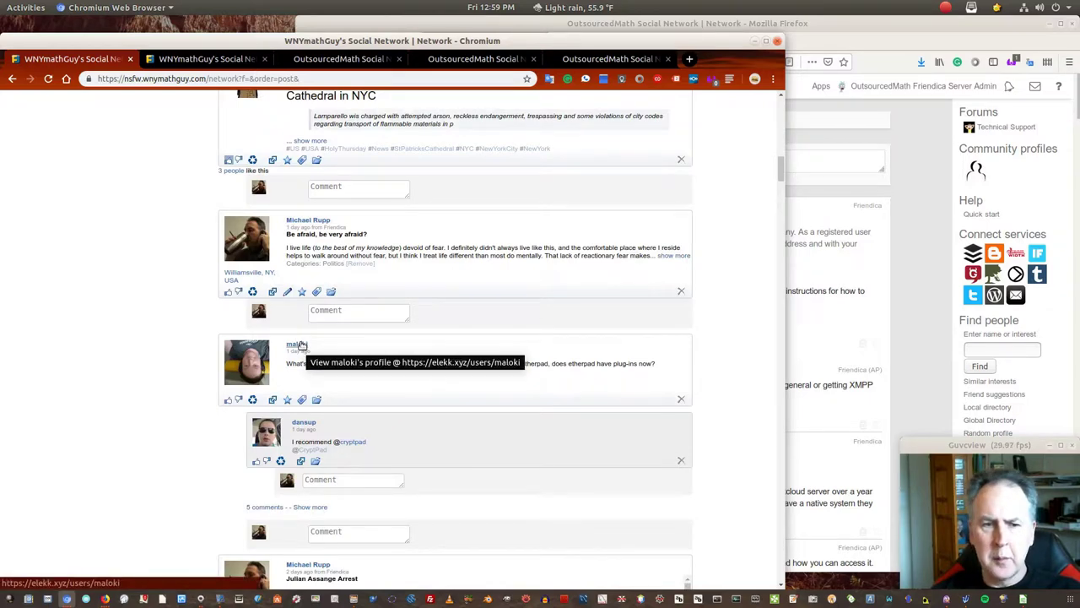
pyautogui.scroll(-3, 301, 344)
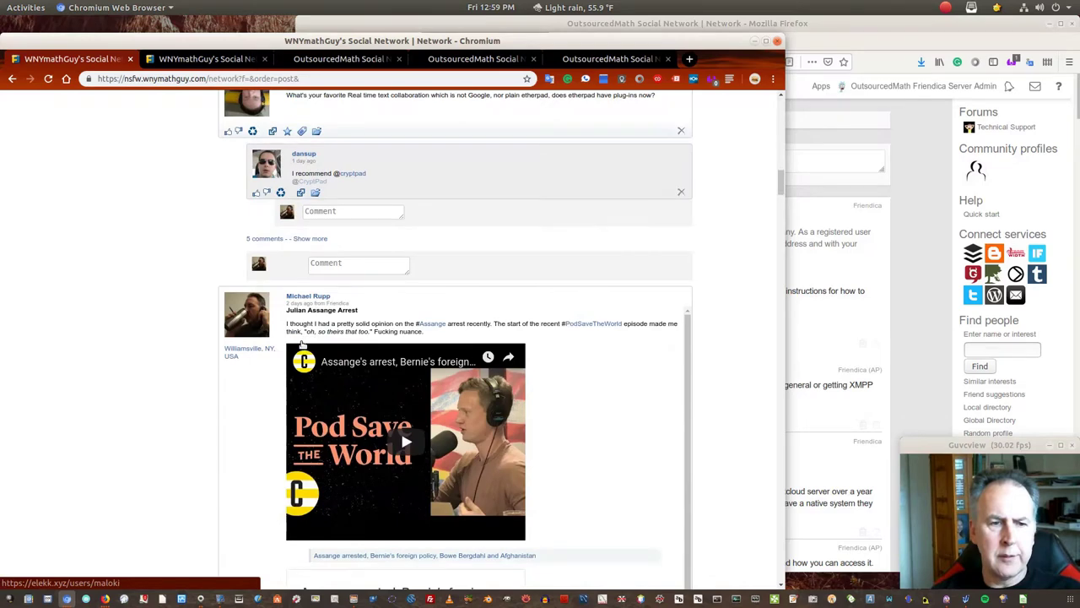
# Look through the posts and comments in the network stream and return to its start
pyautogui.scroll(-4, 178, 381)
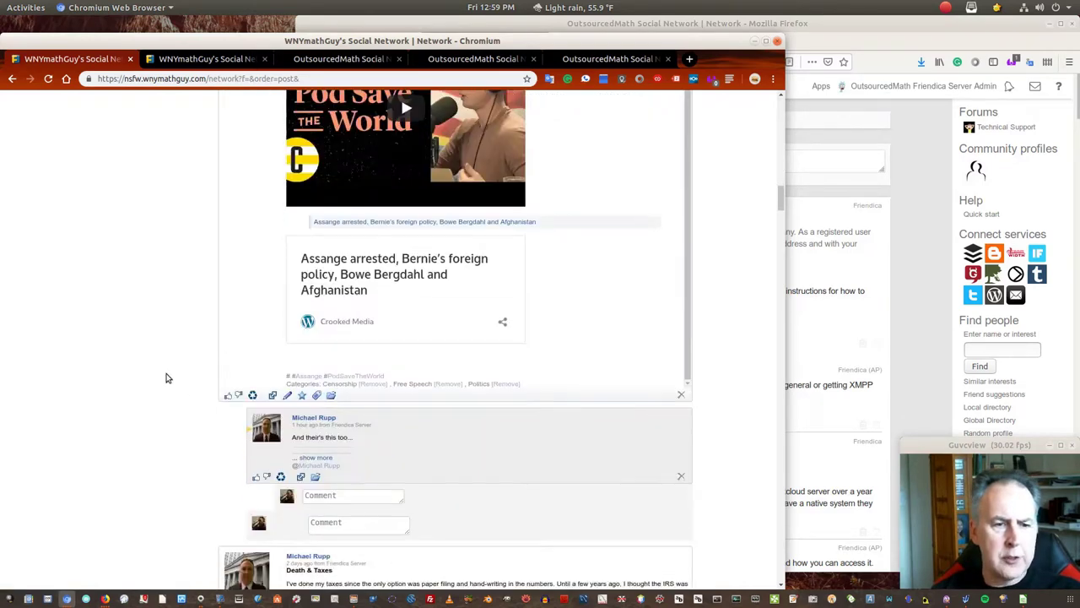
pyautogui.scroll(-2, 166, 378)
pyautogui.scroll(-1, 314, 363)
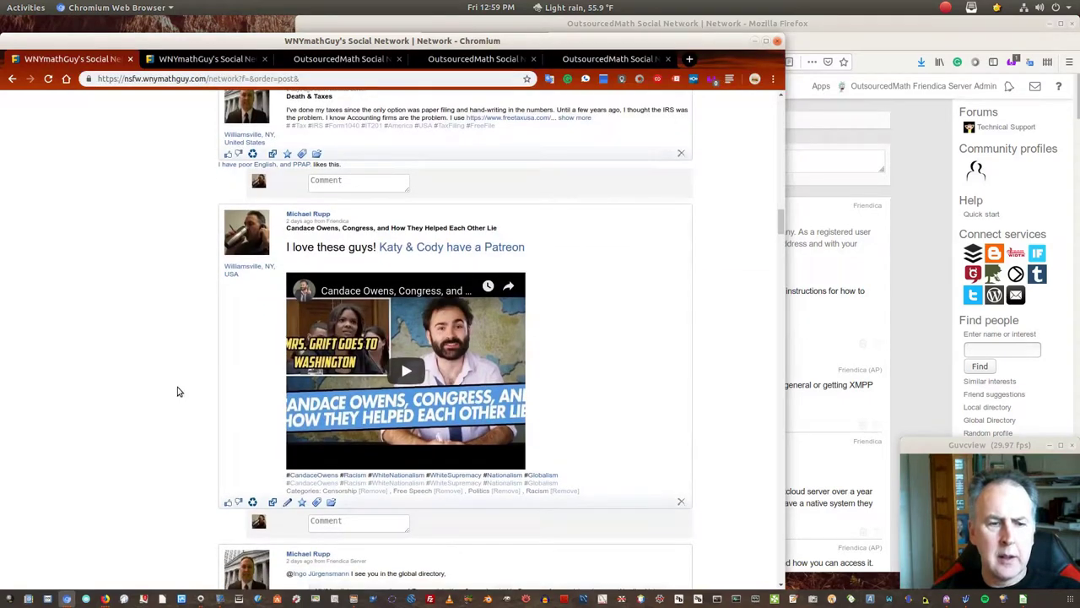
pyautogui.scroll(-3, 177, 387)
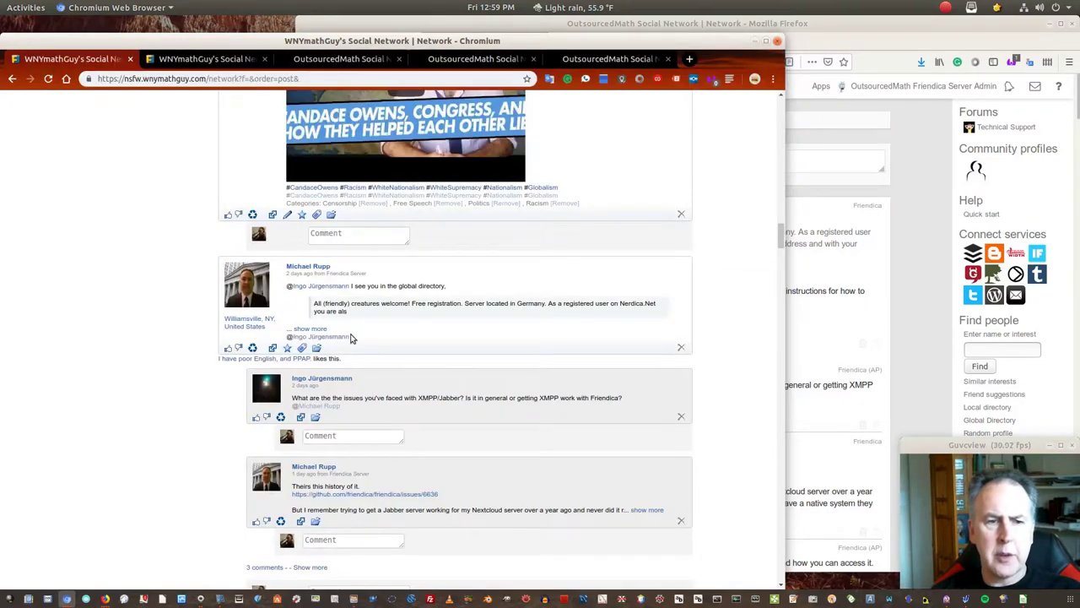
pyautogui.scroll(2, 175, 354)
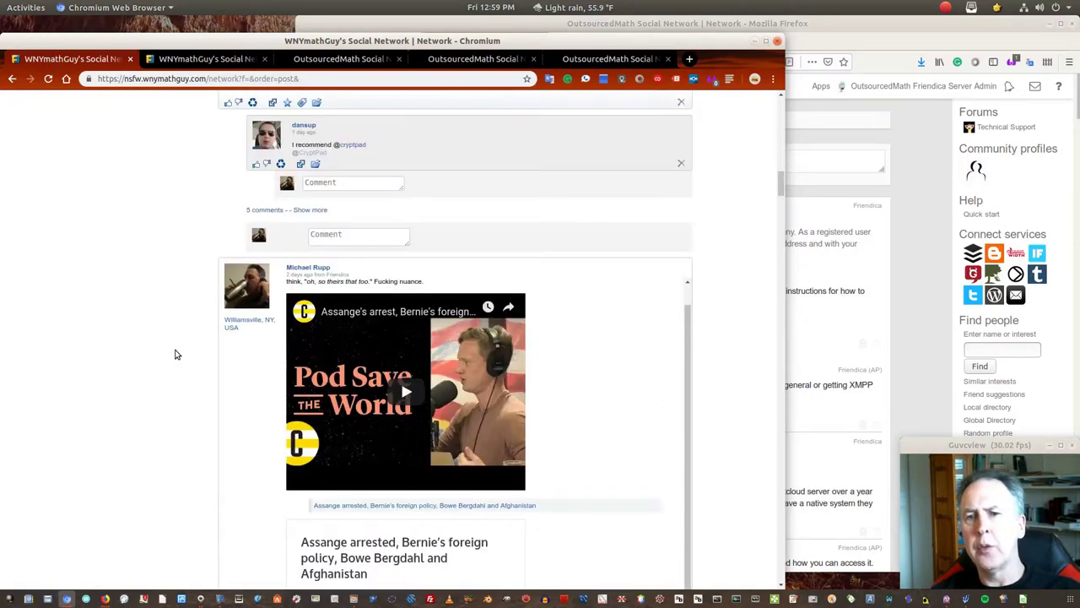
pyautogui.scroll(10, 175, 354)
pyautogui.scroll(5, 171, 354)
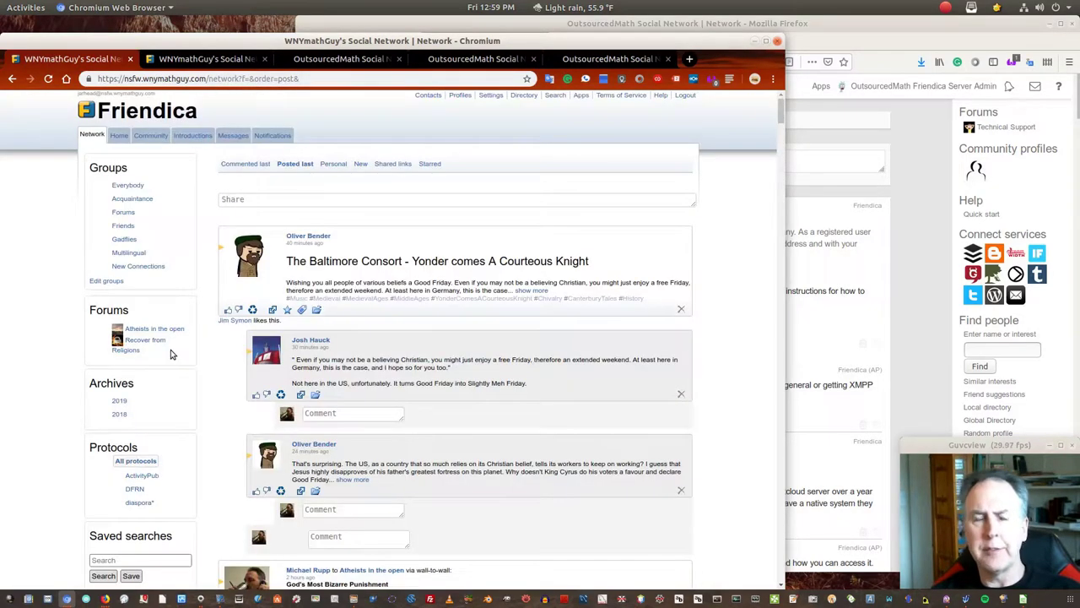
# Open the site directory, open a random profile in a separate tab, and return to the directory tab
pyautogui.click(523, 96)
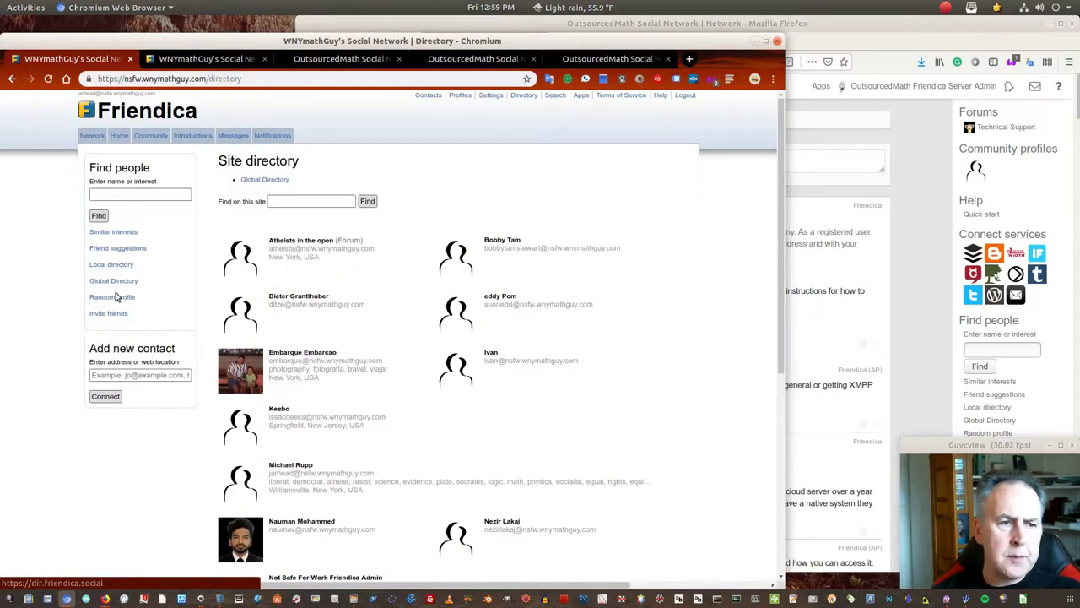
pyautogui.click(116, 297)
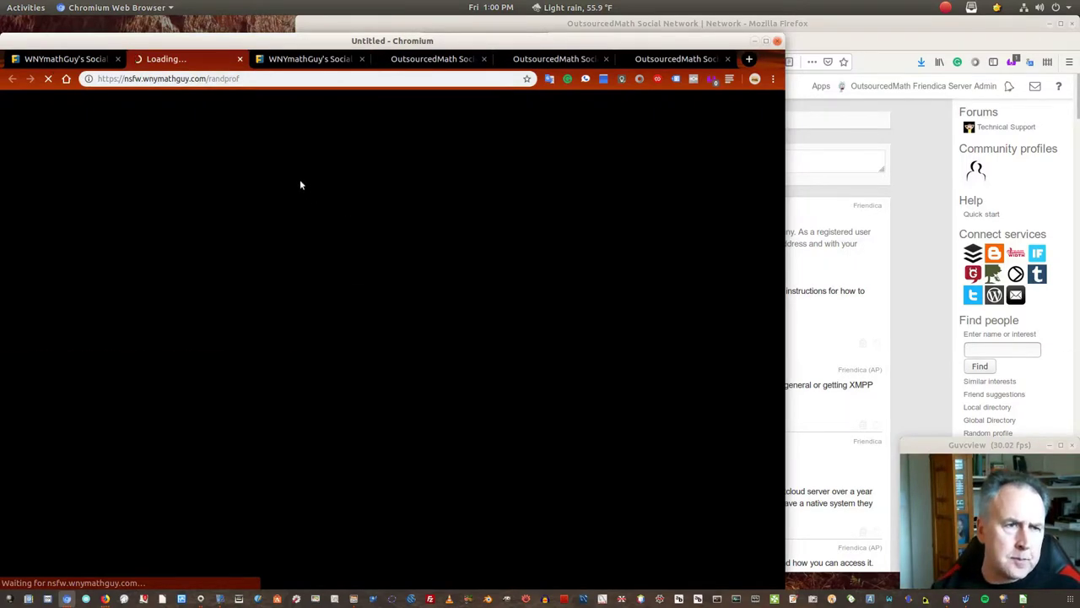
pyautogui.click(73, 66)
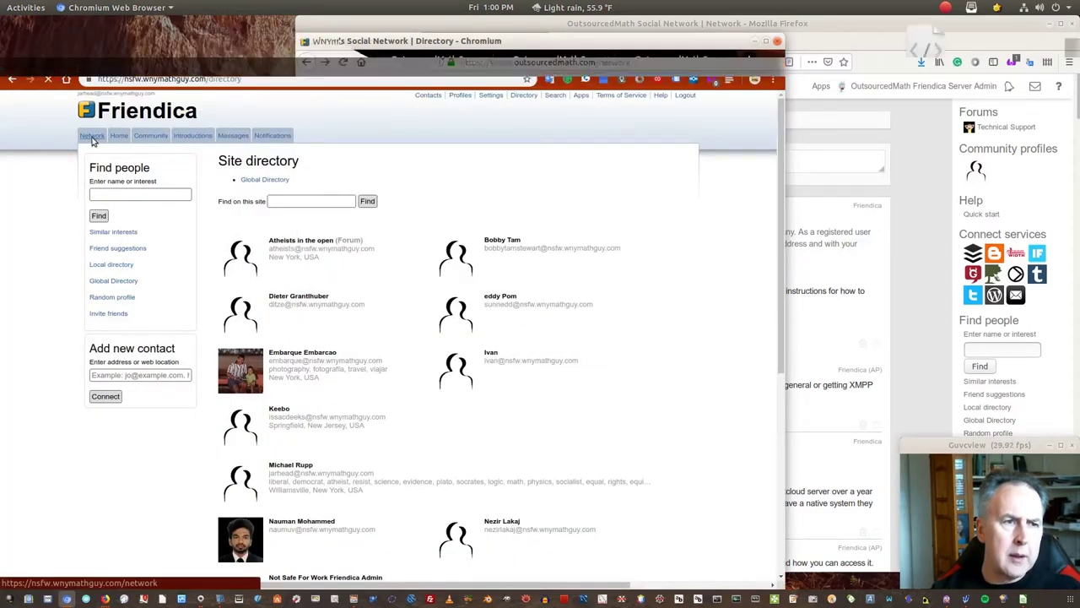
# Open the network stream, view the option for deleting selected items at its end, and return to the first post
pyautogui.click(94, 135)
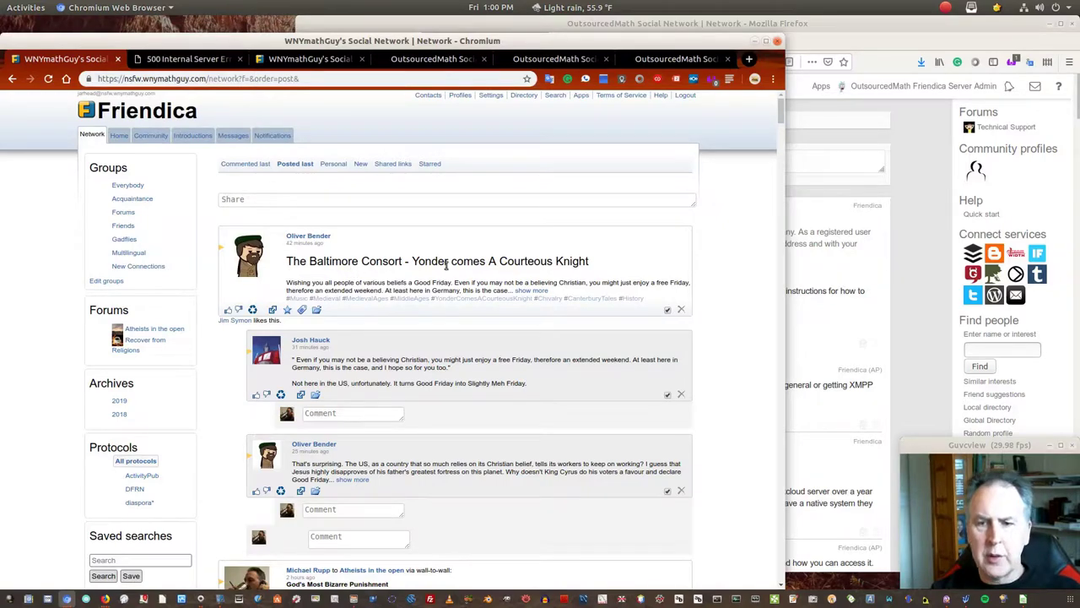
pyautogui.moveTo(783, 108); pyautogui.dragTo(806, 584)
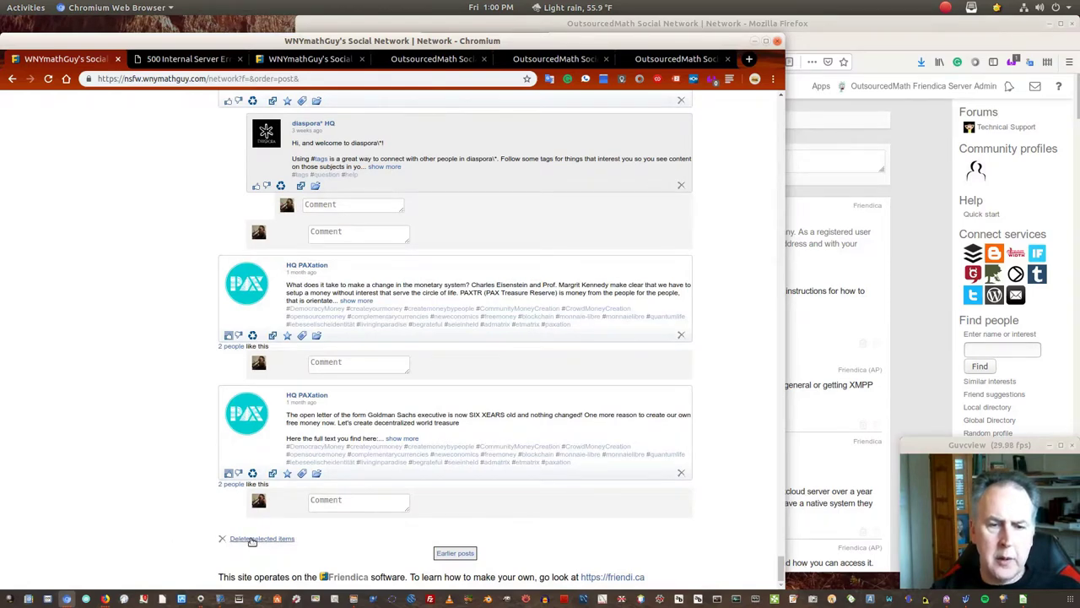
pyautogui.moveTo(781, 573); pyautogui.dragTo(735, 91)
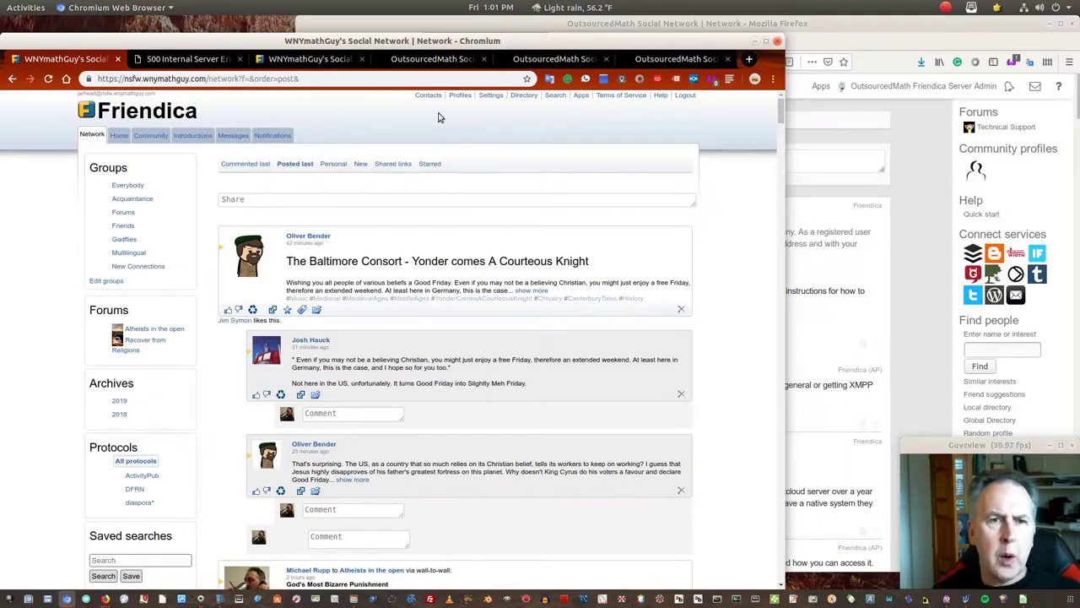
# Switch to the OutsourcedMath Social Network in Firefox and examine the Administration summary
pyautogui.click(485, 25)
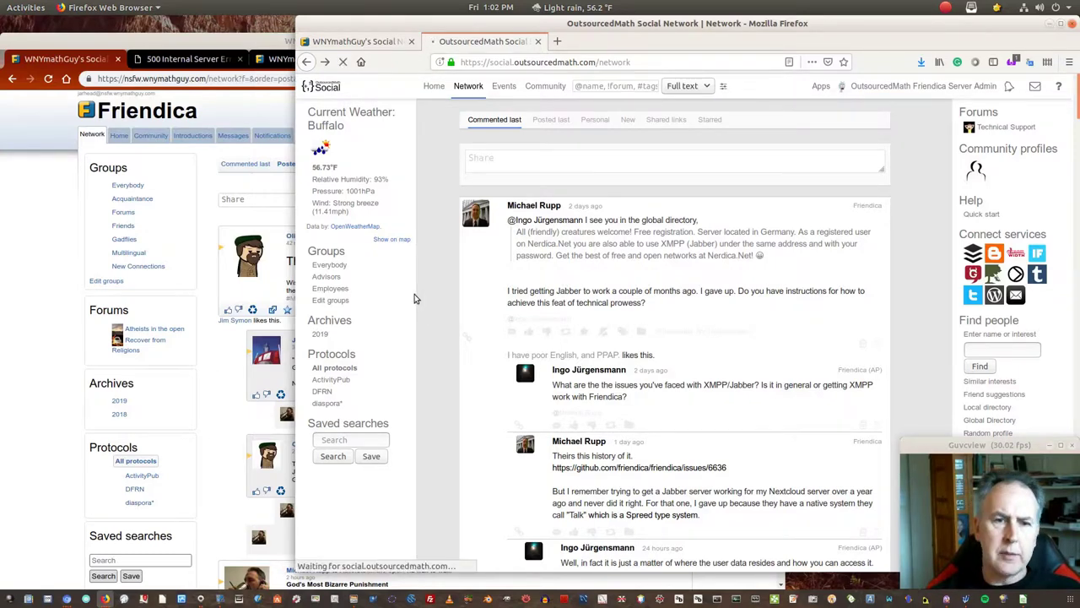
pyautogui.scroll(-2, 432, 313)
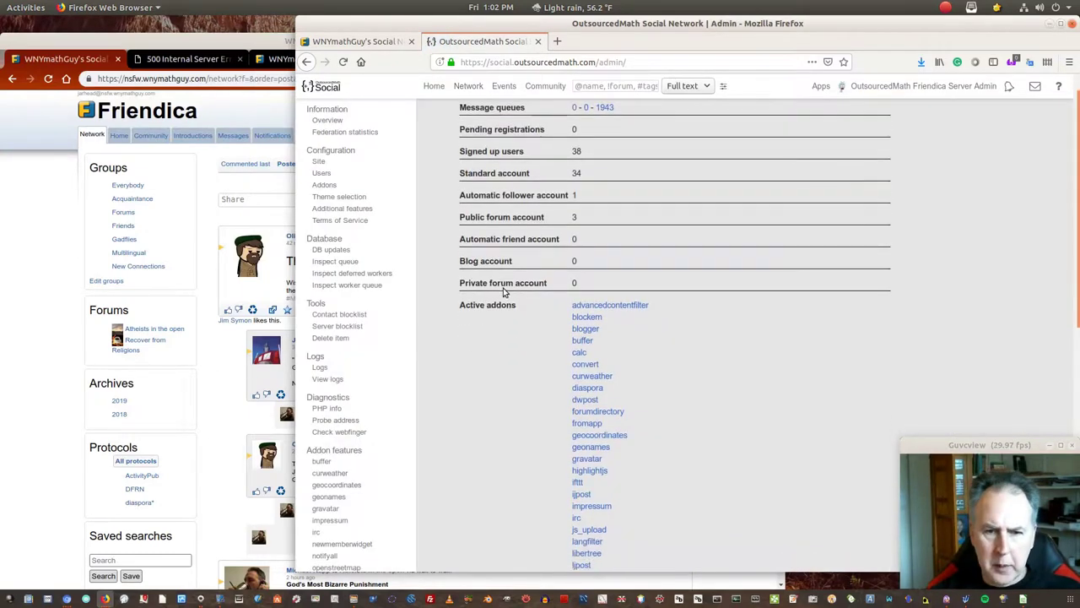
pyautogui.scroll(2, 494, 287)
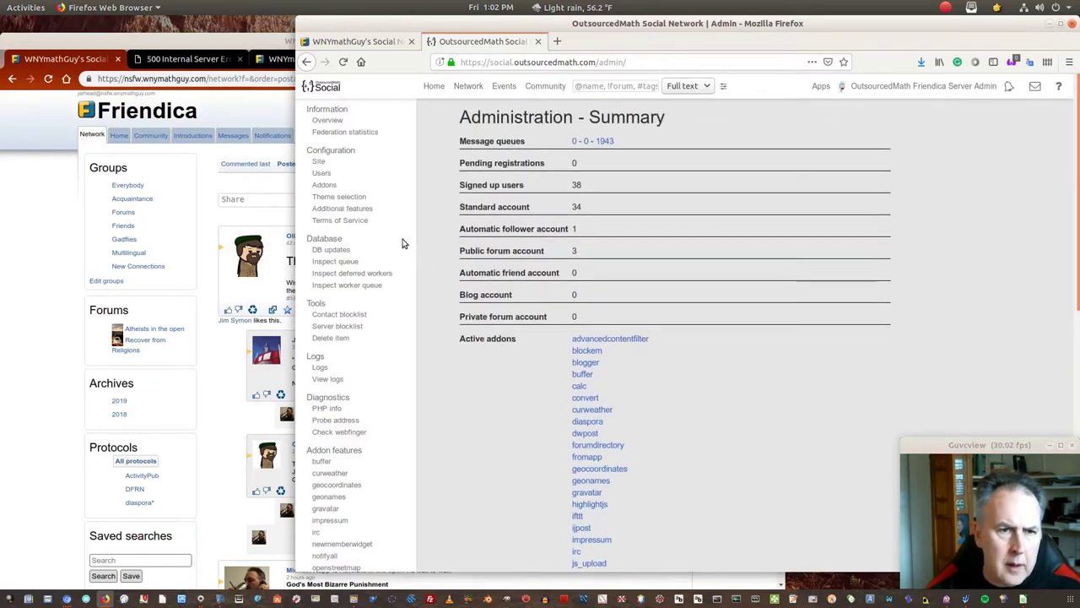
# Open the Site configuration and examine its general, registration, file upload and policy settings
pyautogui.click(318, 161)
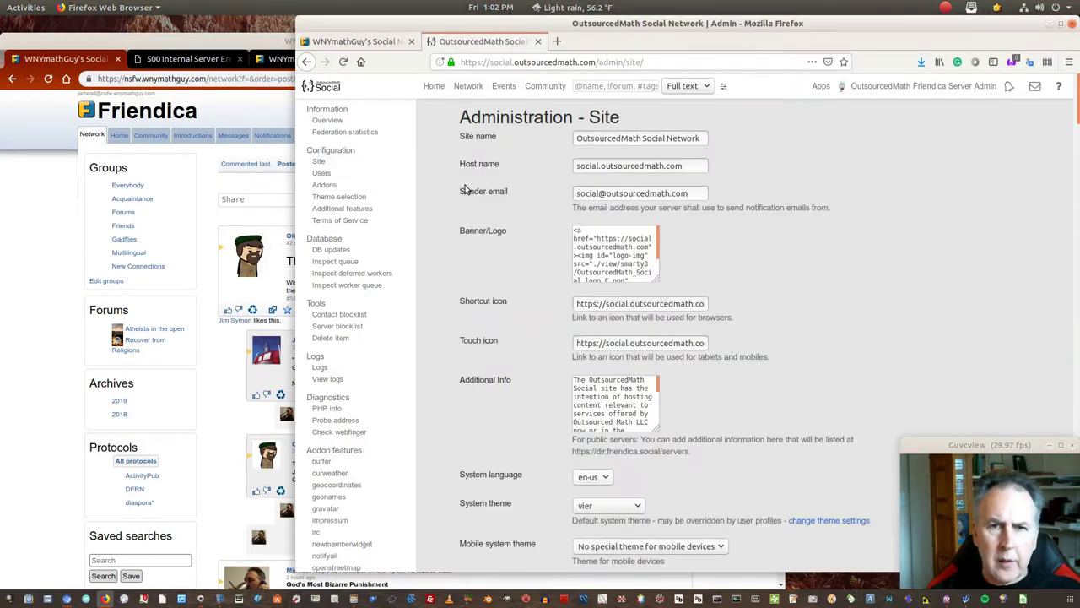
pyautogui.scroll(-5, 466, 190)
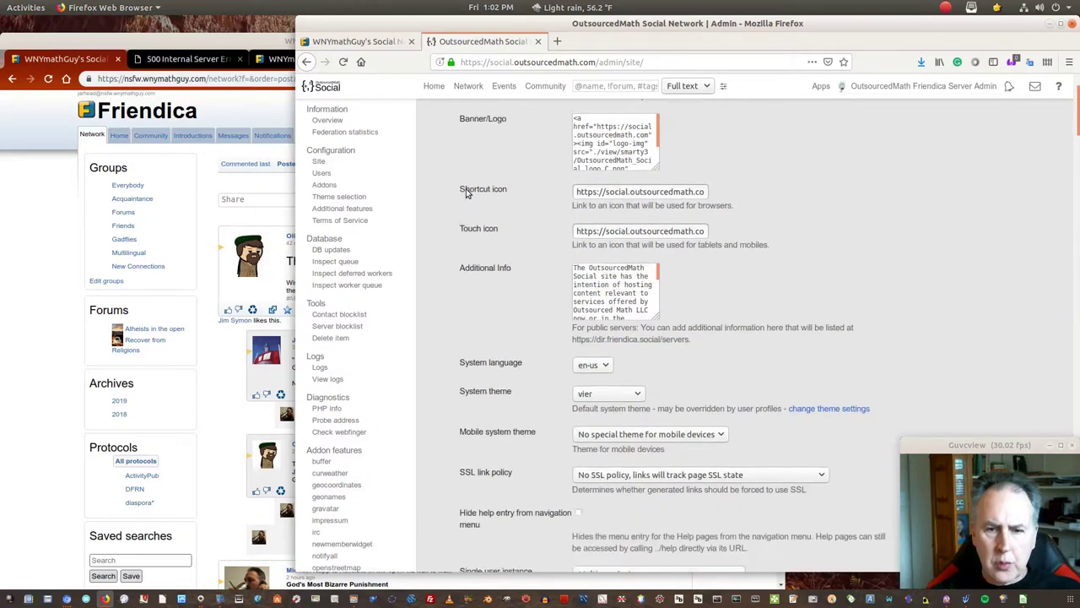
pyautogui.scroll(-3, 466, 193)
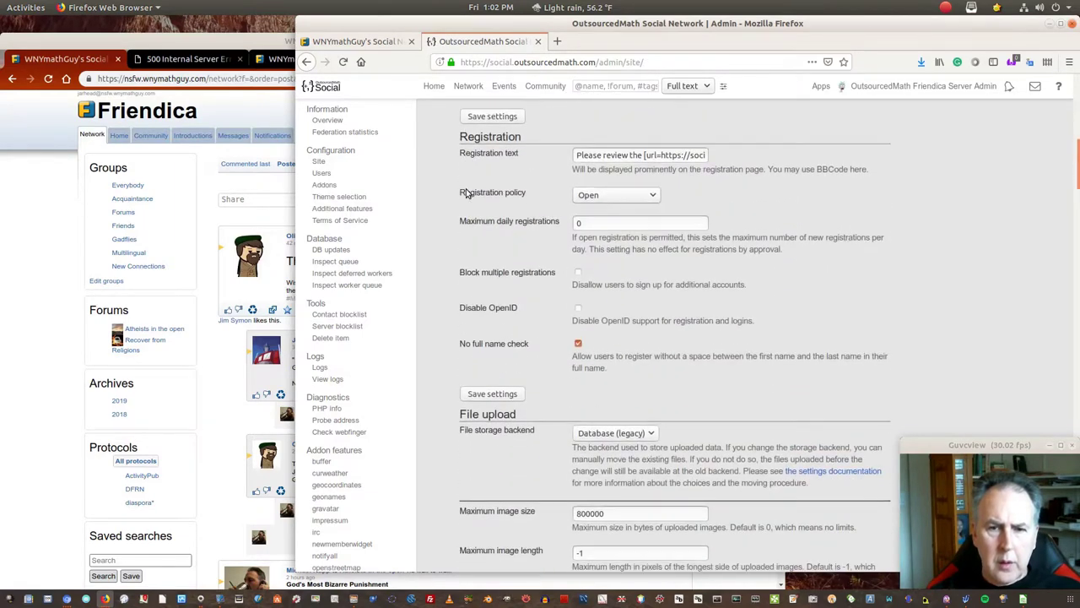
pyautogui.scroll(-7, 466, 192)
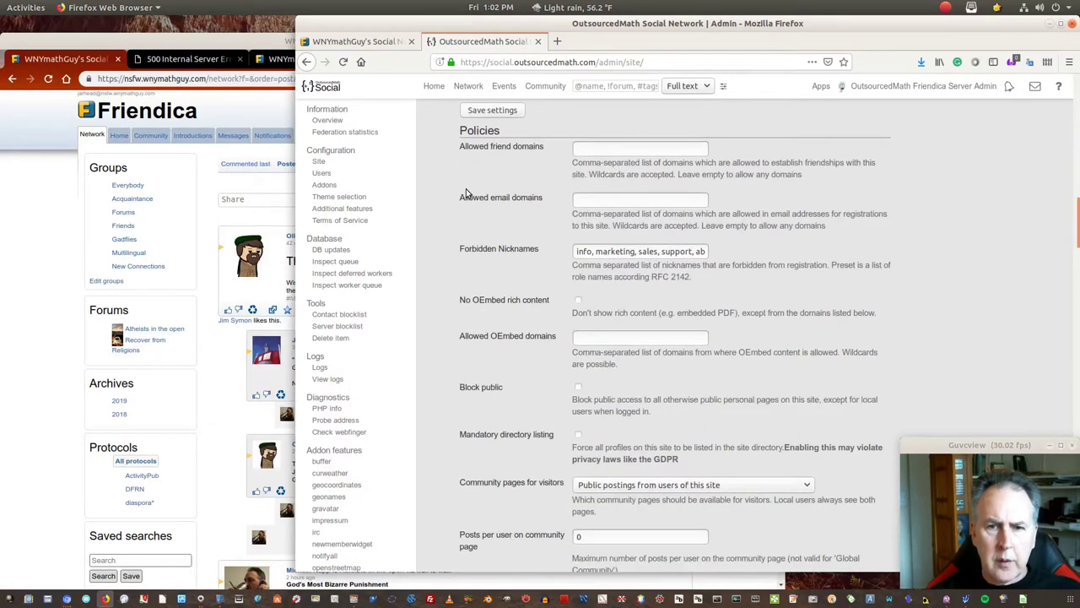
pyautogui.scroll(-1, 466, 195)
pyautogui.scroll(-4, 466, 196)
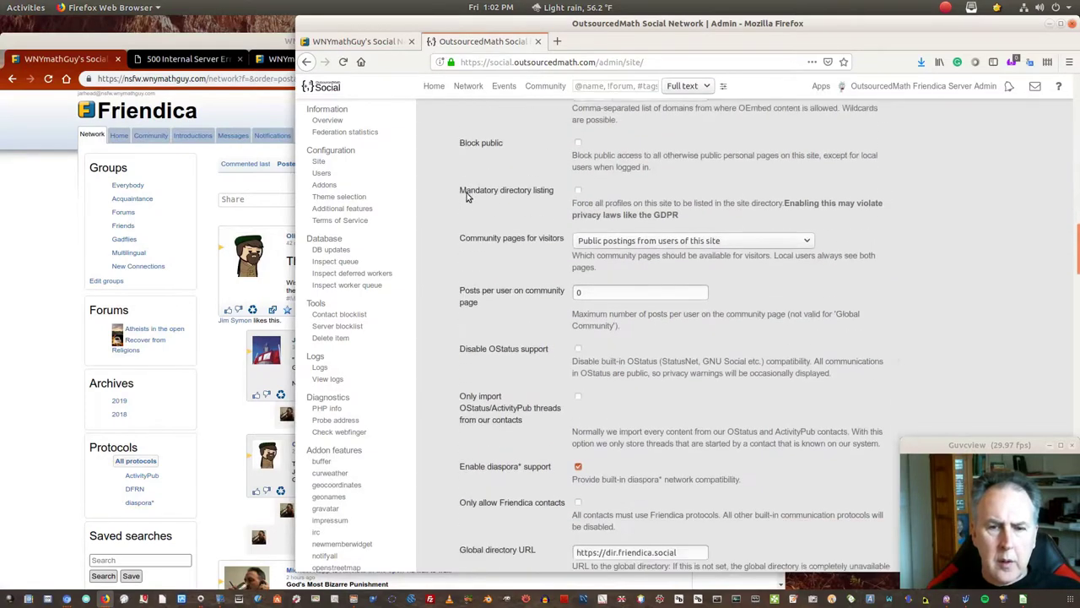
pyautogui.scroll(-2, 466, 196)
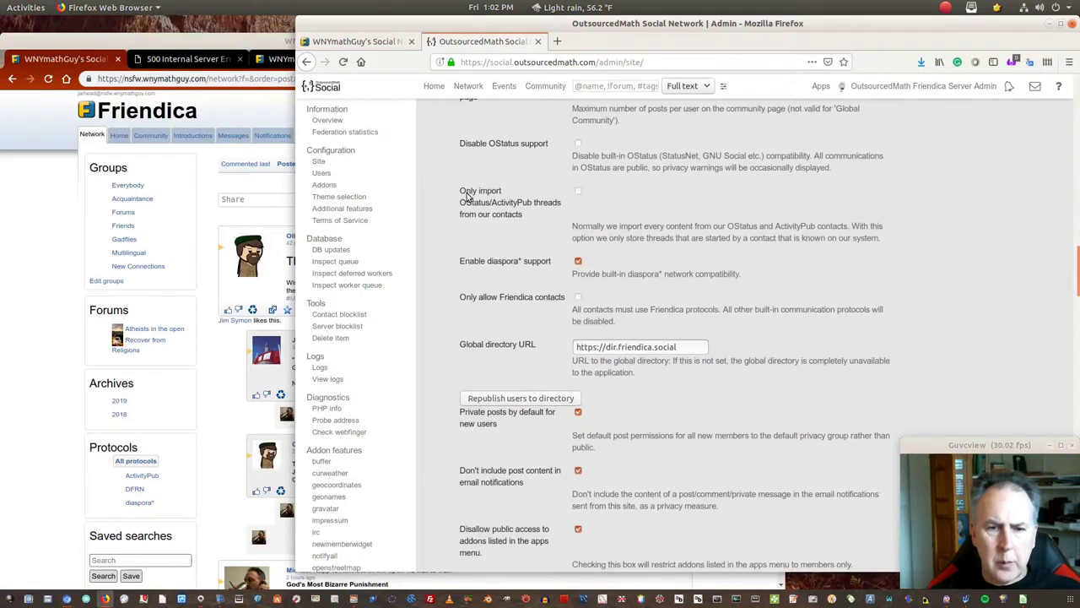
# Examine the remaining policy options and the Advanced settings of the Site configuration, and return to the start of the page
pyautogui.scroll(-6, 466, 196)
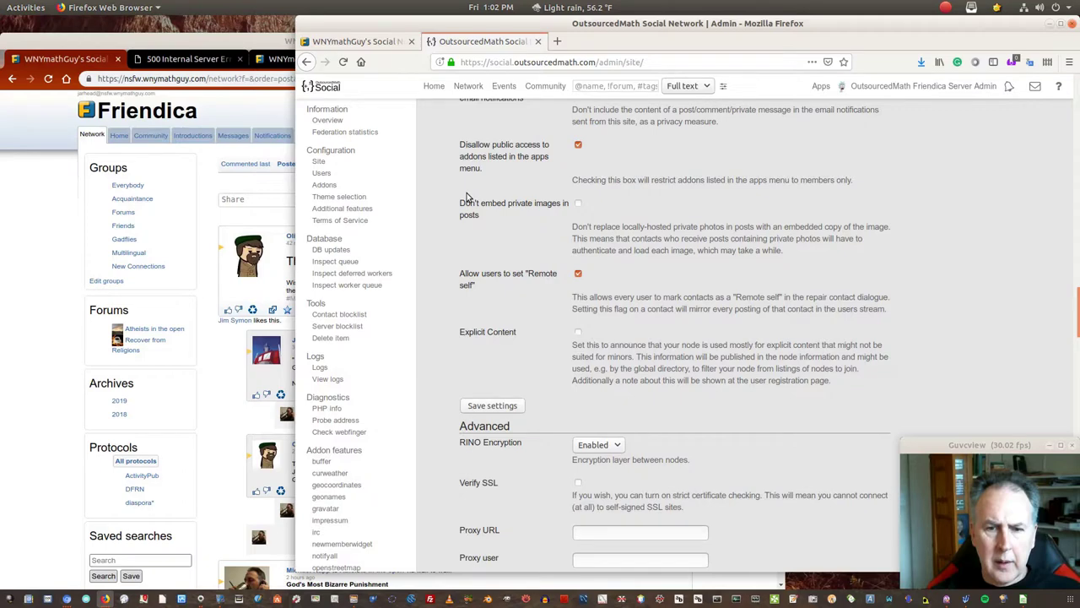
pyautogui.scroll(-1, 466, 195)
pyautogui.scroll(-7, 469, 198)
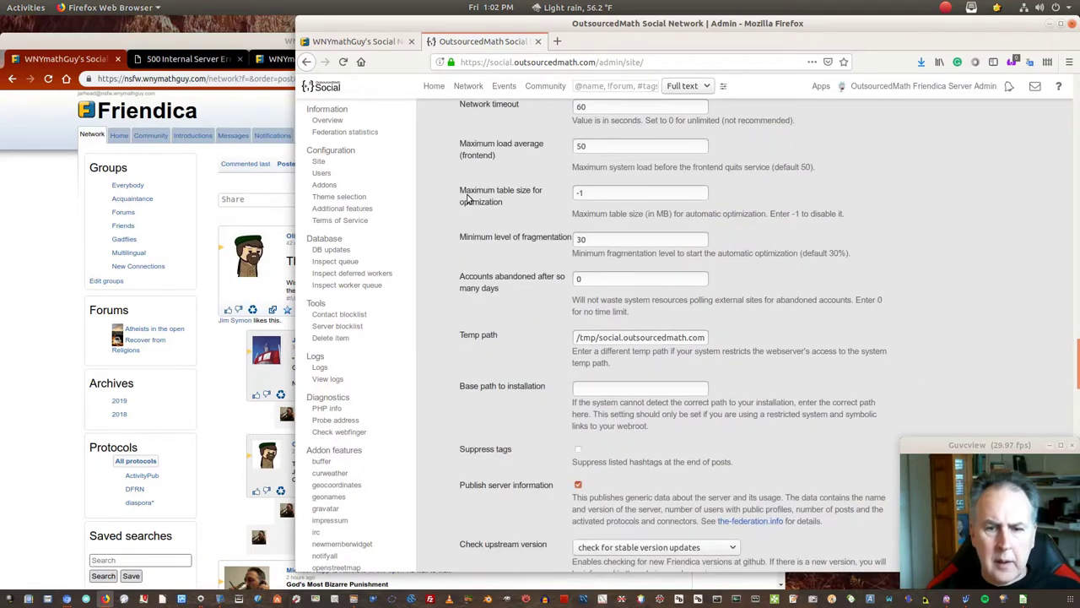
pyautogui.scroll(4, 468, 198)
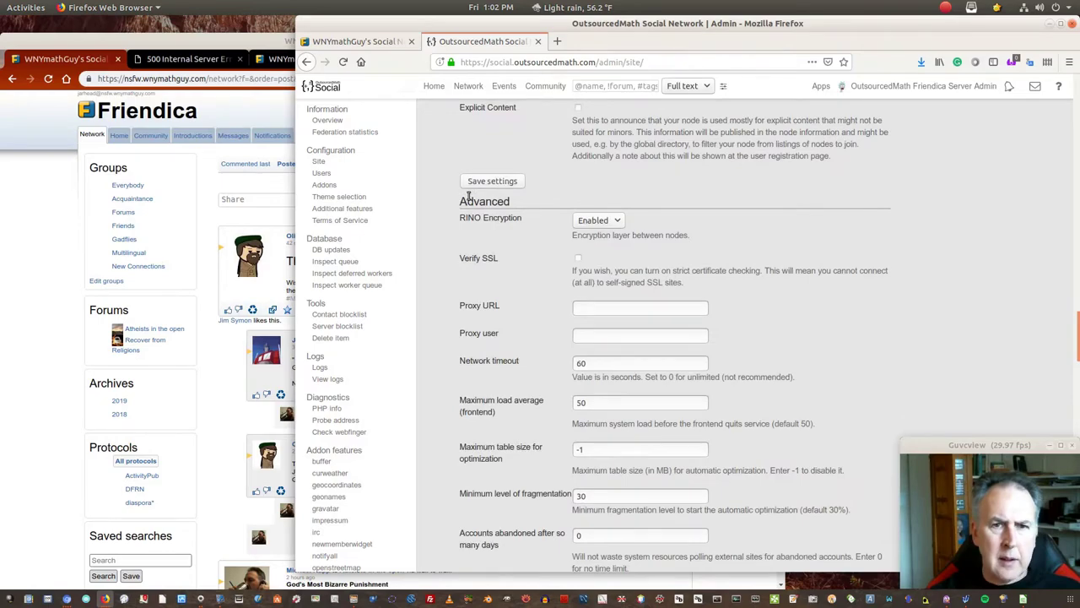
pyautogui.scroll(20, 468, 195)
pyautogui.scroll(15, 467, 195)
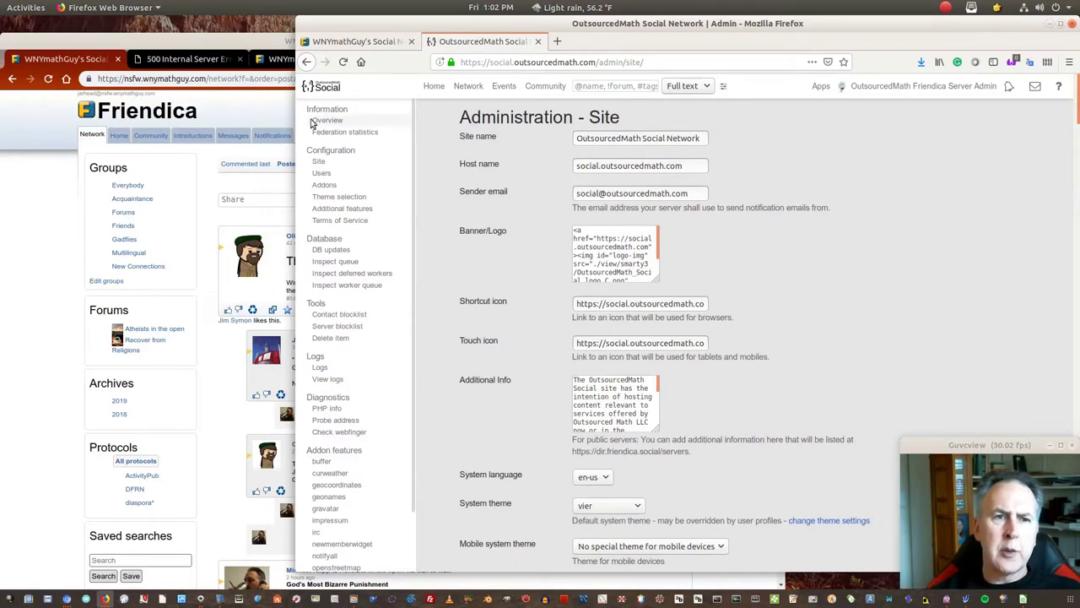
# Look through the administration sections down to the addon features, and open the Community page
pyautogui.scroll(-2, 346, 489)
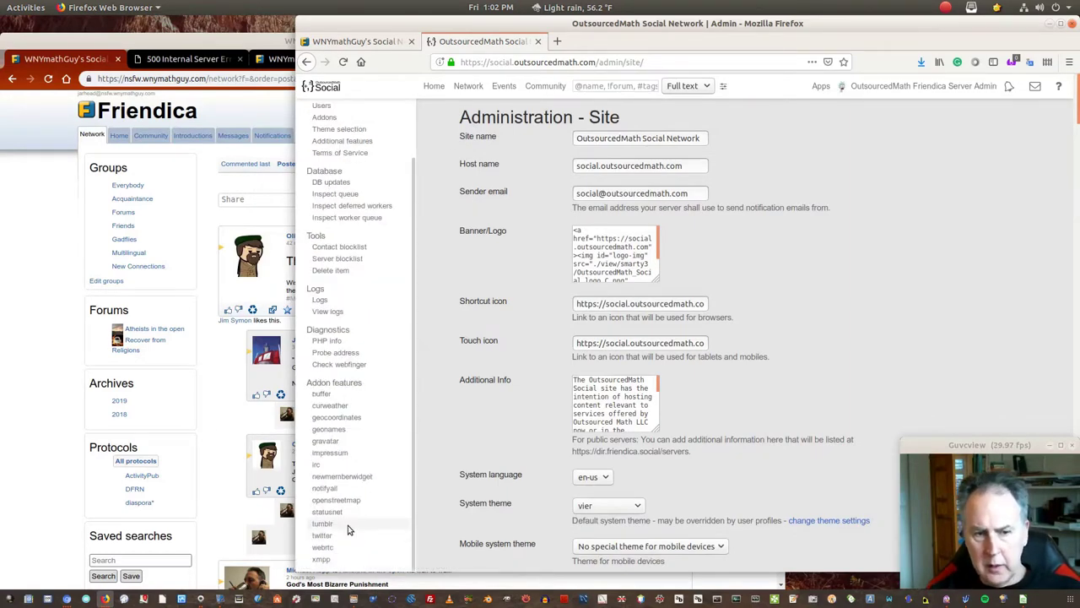
pyautogui.scroll(2, 355, 372)
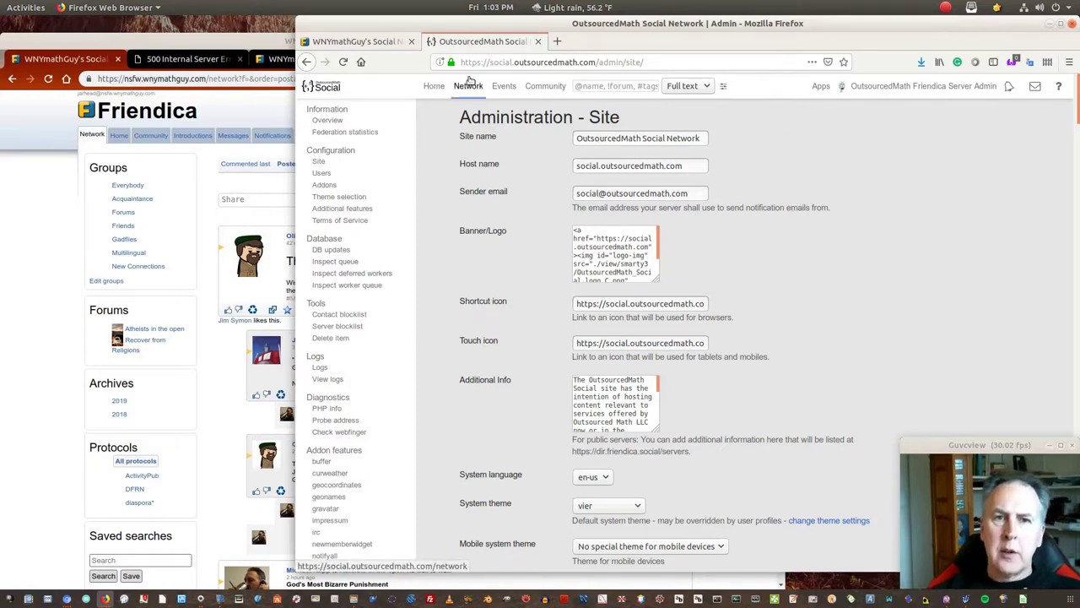
pyautogui.click(535, 92)
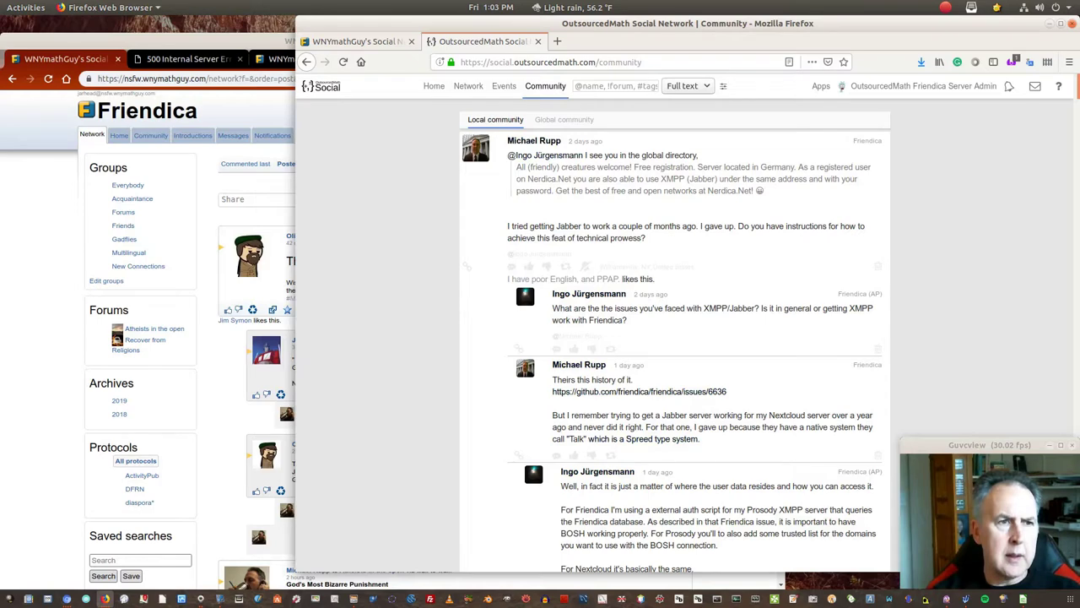
# Close the random profile's tab in Chromium and open the Contacts page of WNYmathGuy's Social Network
pyautogui.click(240, 61)
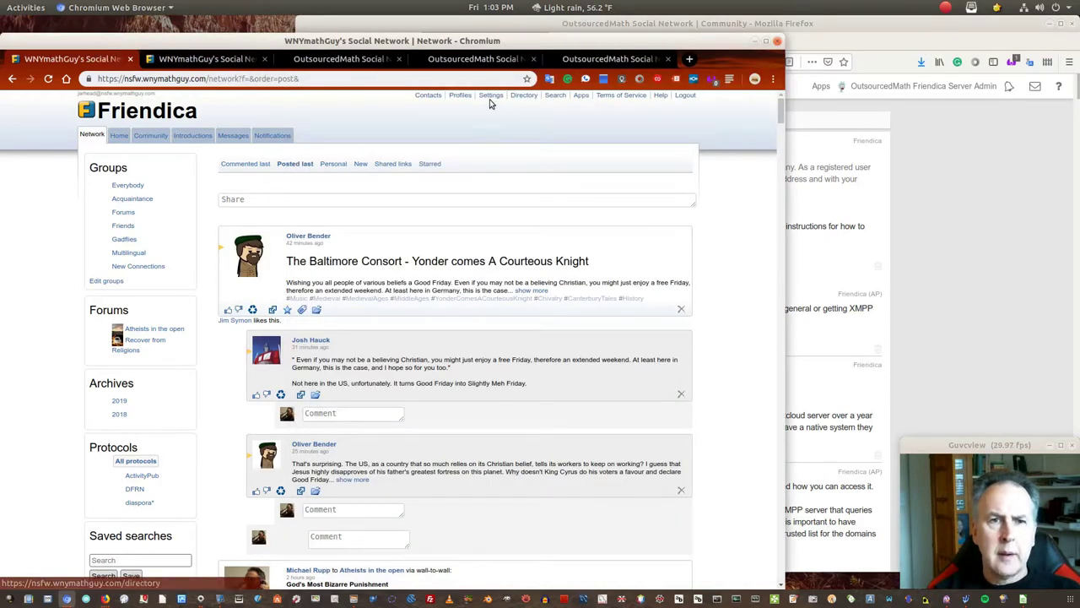
pyautogui.click(429, 97)
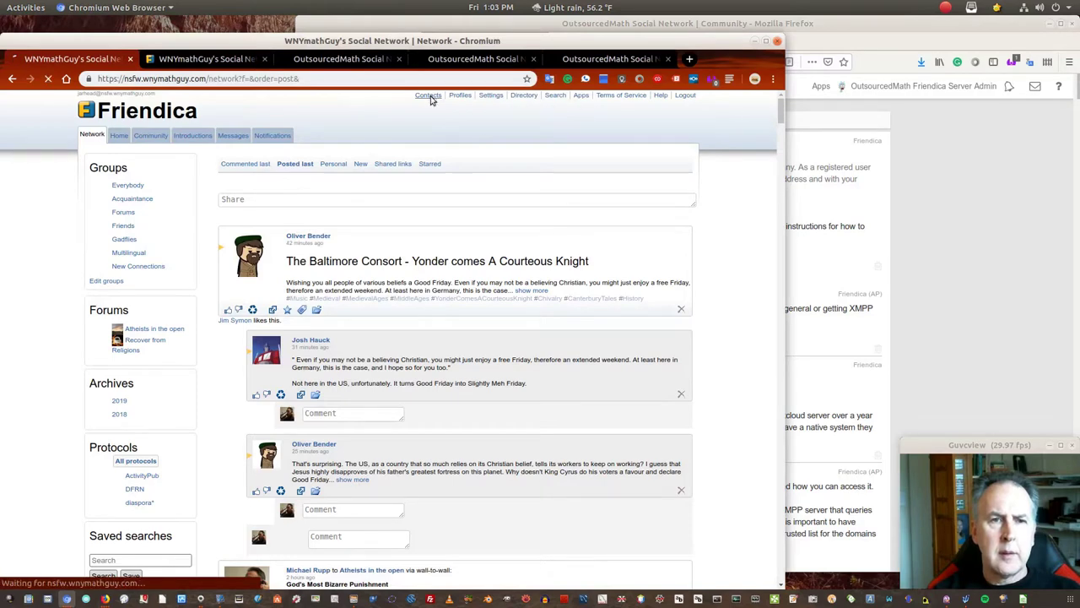